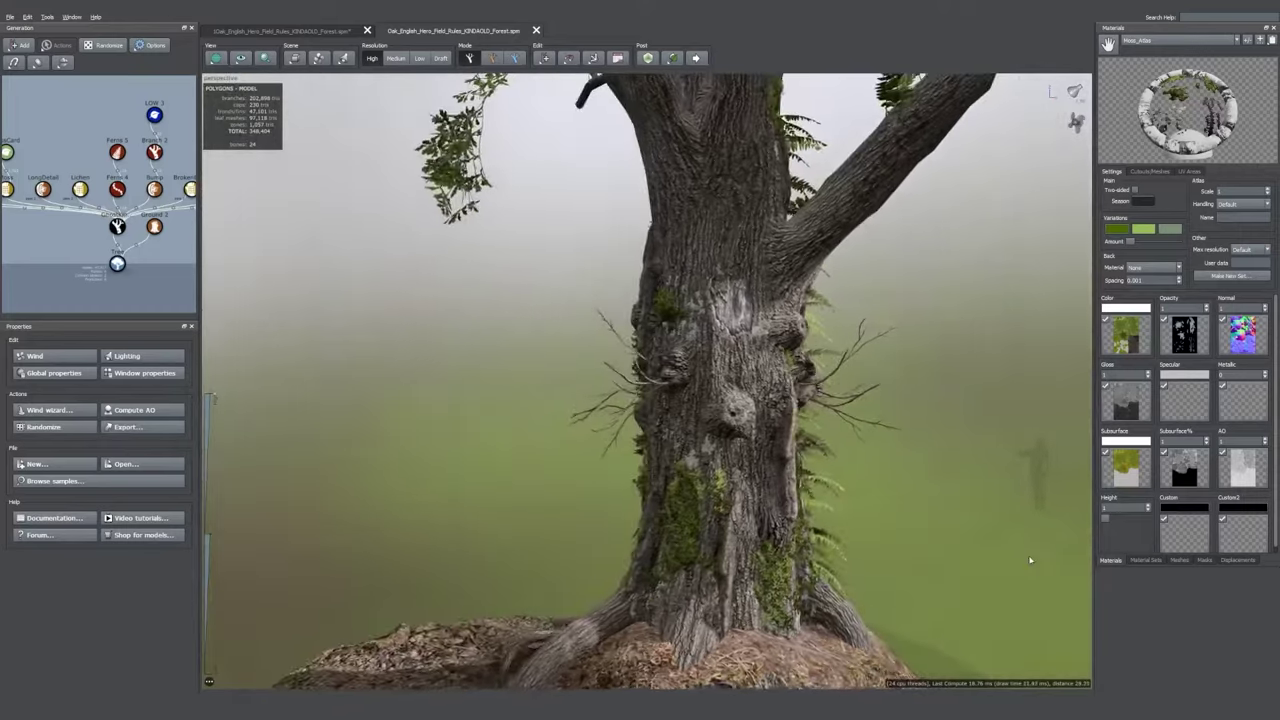
mouse_move(1008, 561)
mouse_down()
mouse_move(980, 560)
mouse_move(992, 560)
mouse_up()
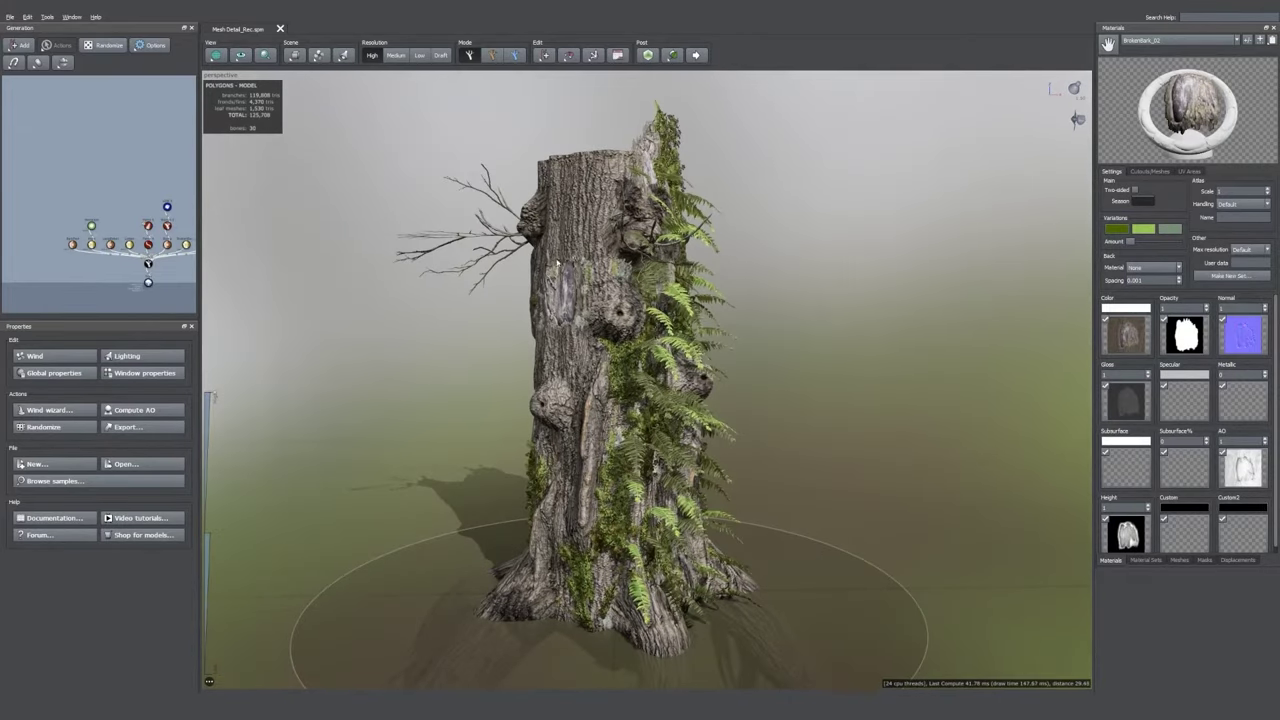
- Delete the BarkPart, moss and fern detail generators attached to the trunk
middle_drag(174, 259, 127, 257)
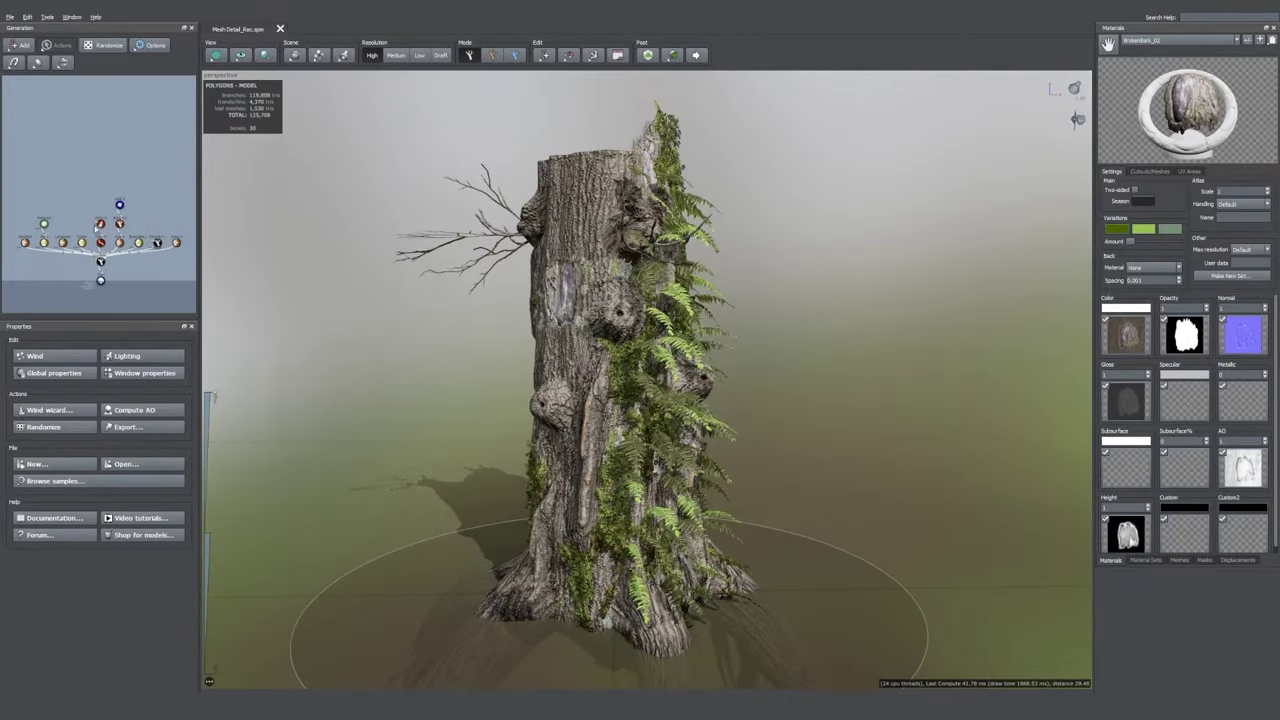
click(34, 245)
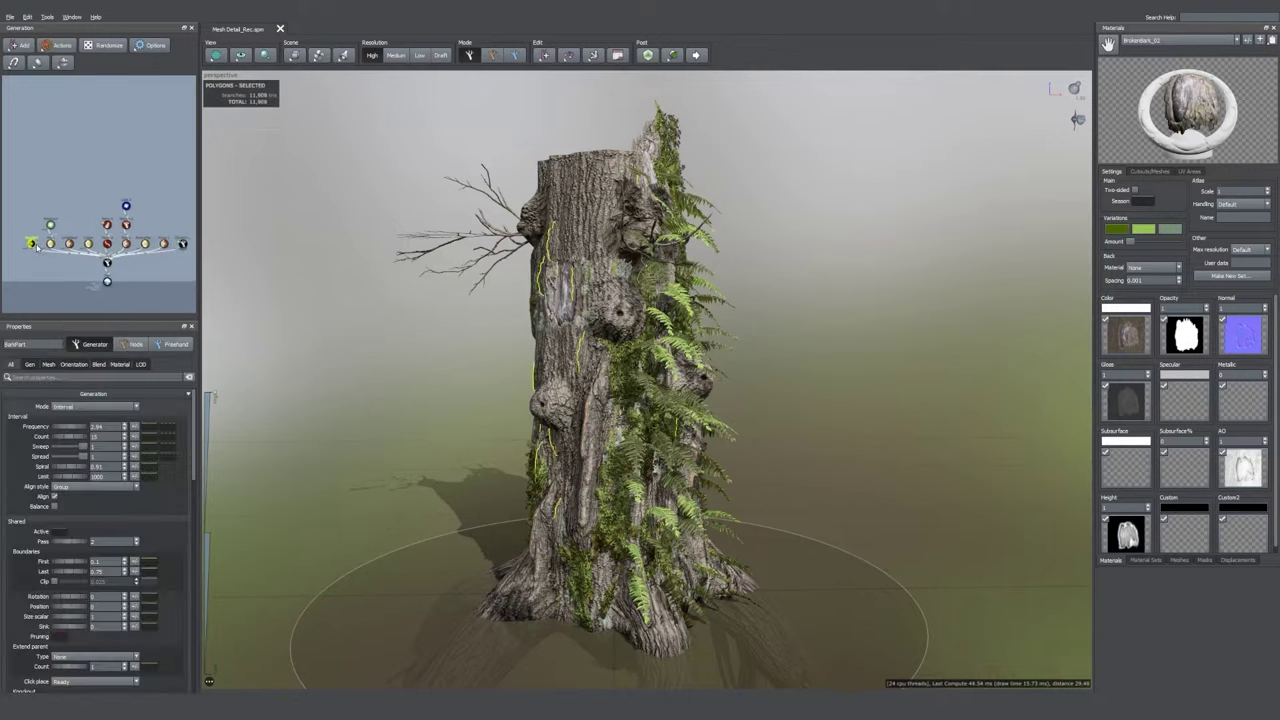
click(88, 202)
drag(14, 210, 73, 248)
key(Delete)
key(Delete)
click(50, 244)
key(Delete)
key(Delete)
- Delete the remaining dead-branch, knot and bump generators, keeping only the tree node and its two trunk generators
click(88, 225)
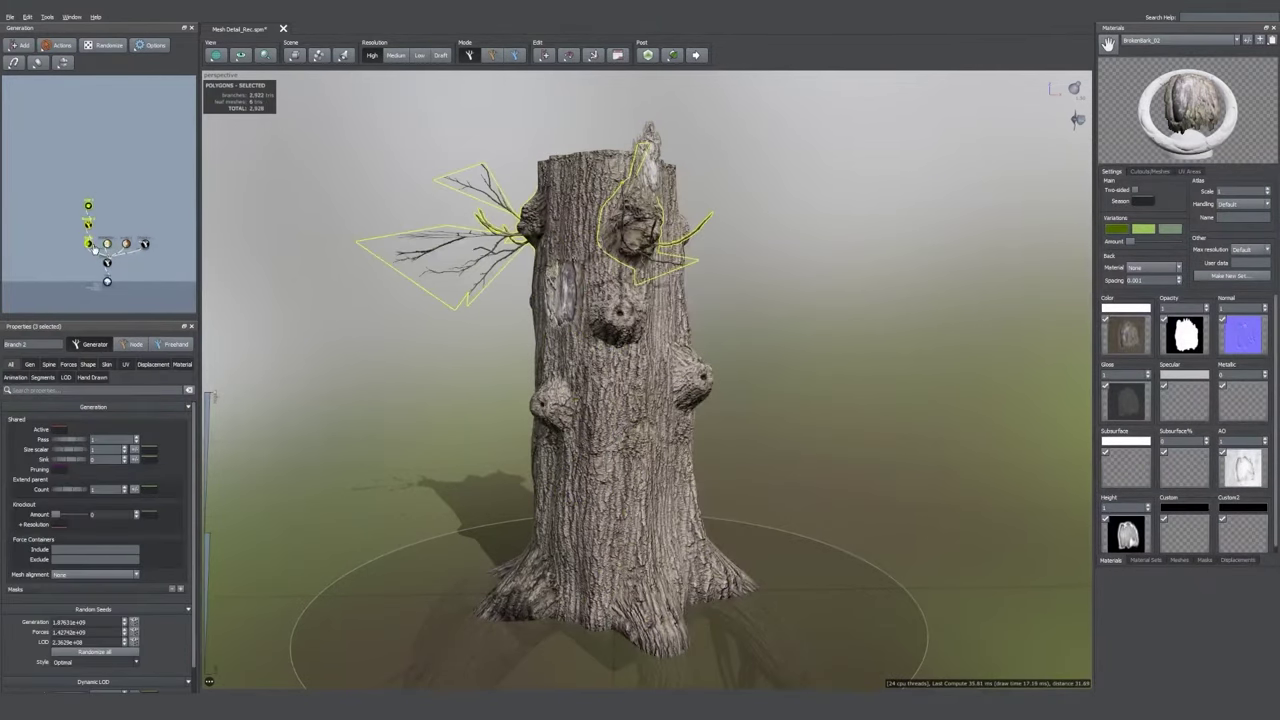
key(Delete)
click(88, 243)
key(Delete)
click(95, 246)
key(Delete)
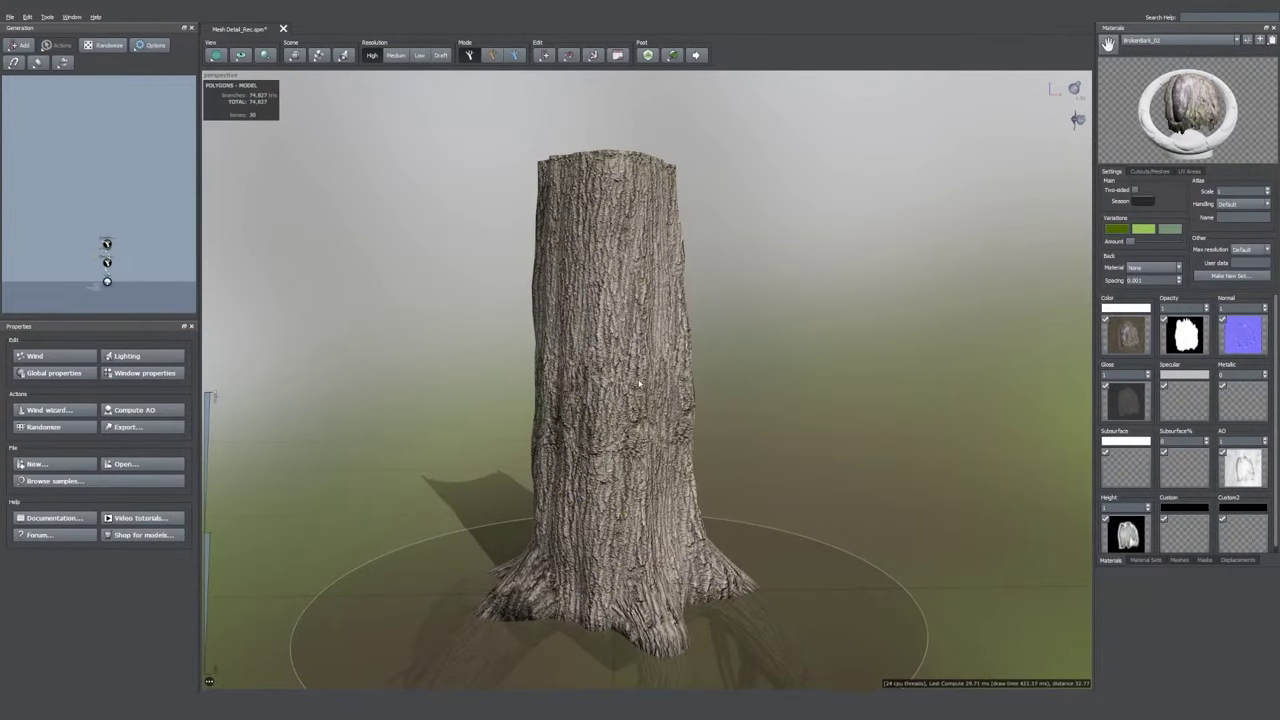
click(638, 381)
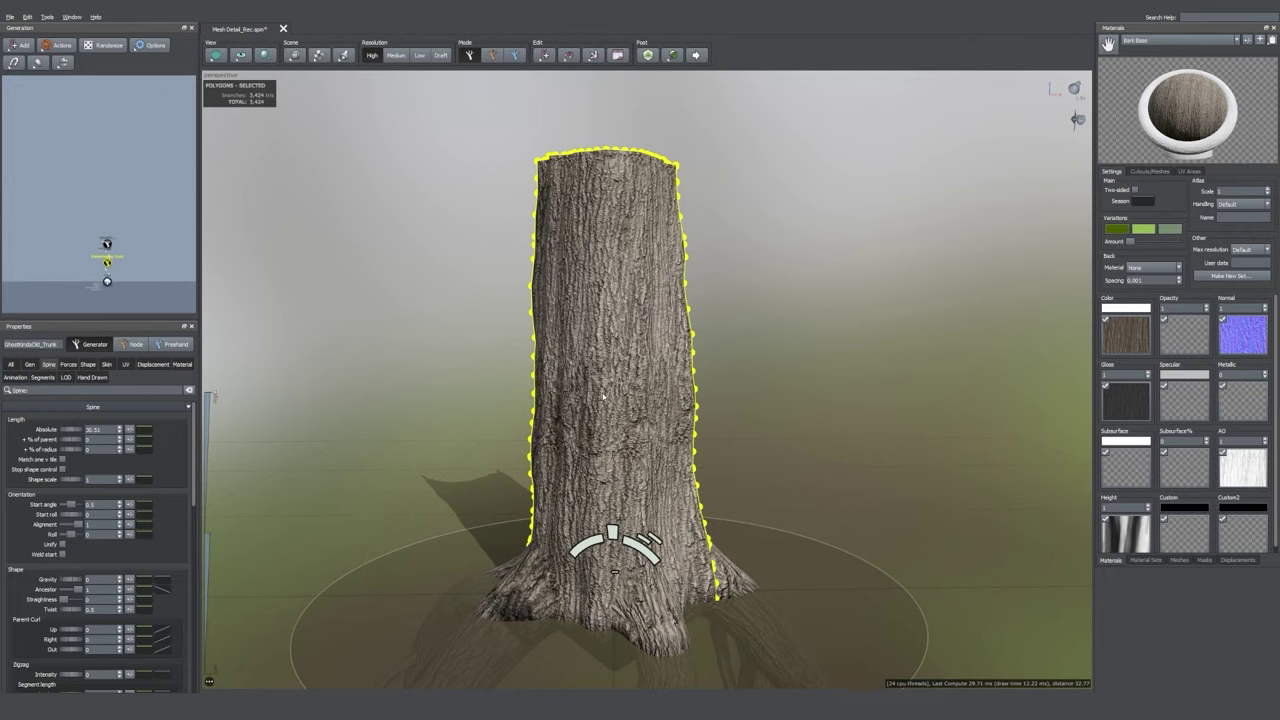
click(763, 362)
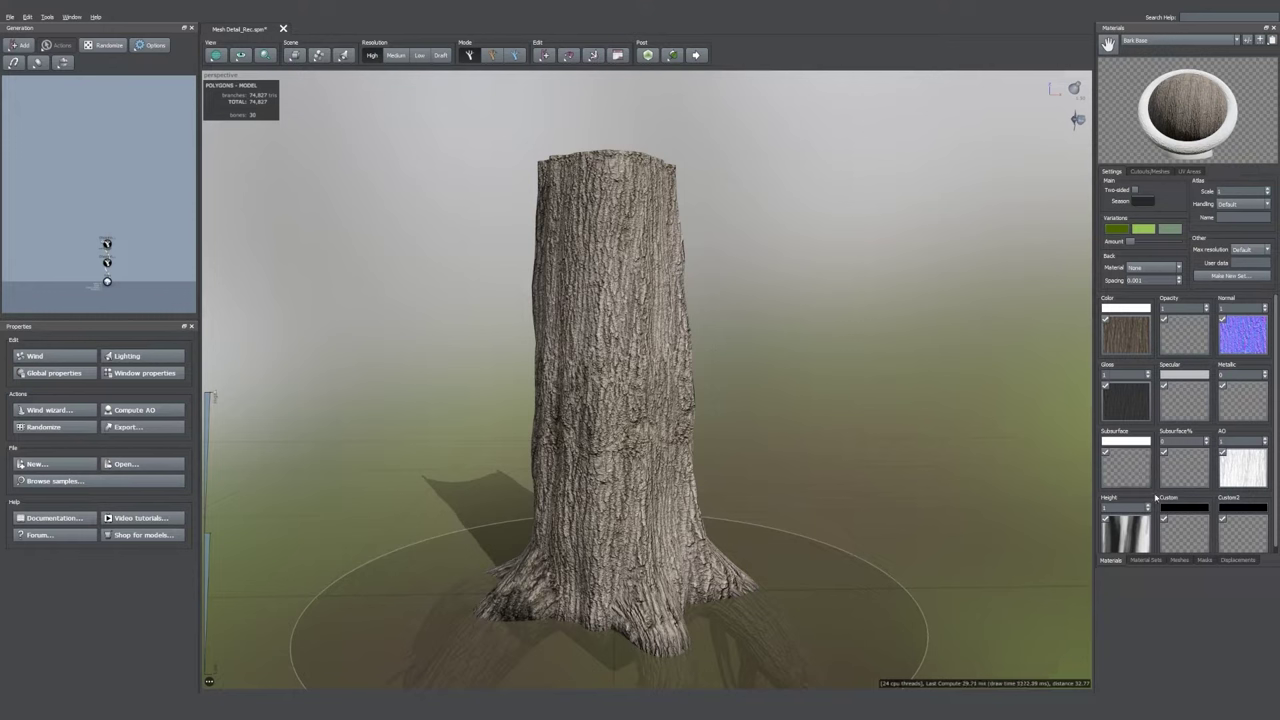
- Make Moss_Atlas the active material and view its color map
click(1221, 38)
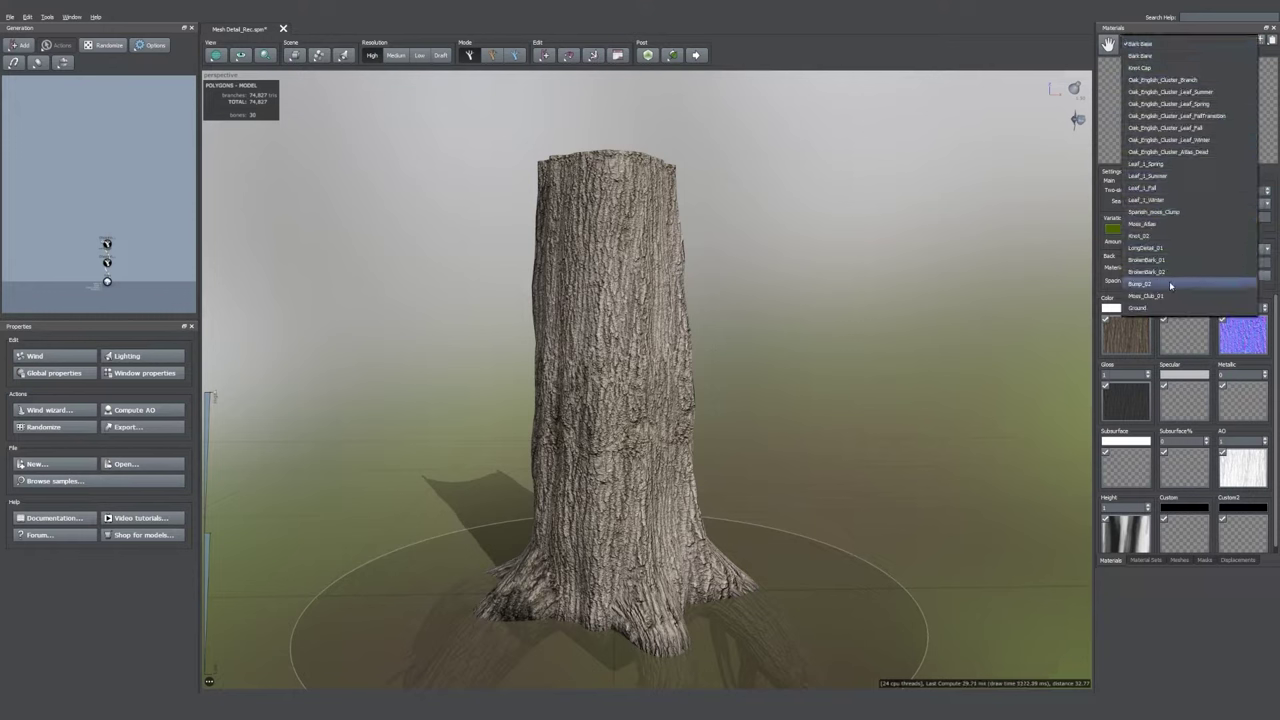
click(1165, 224)
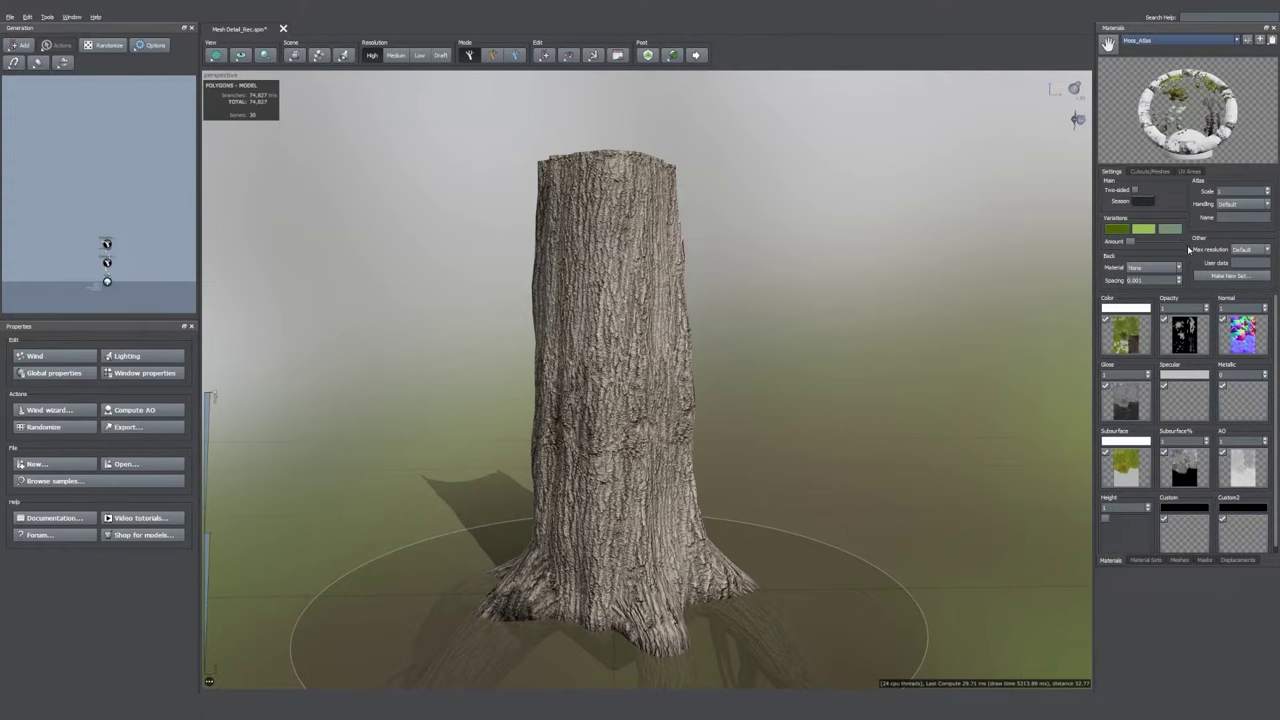
click(1127, 338)
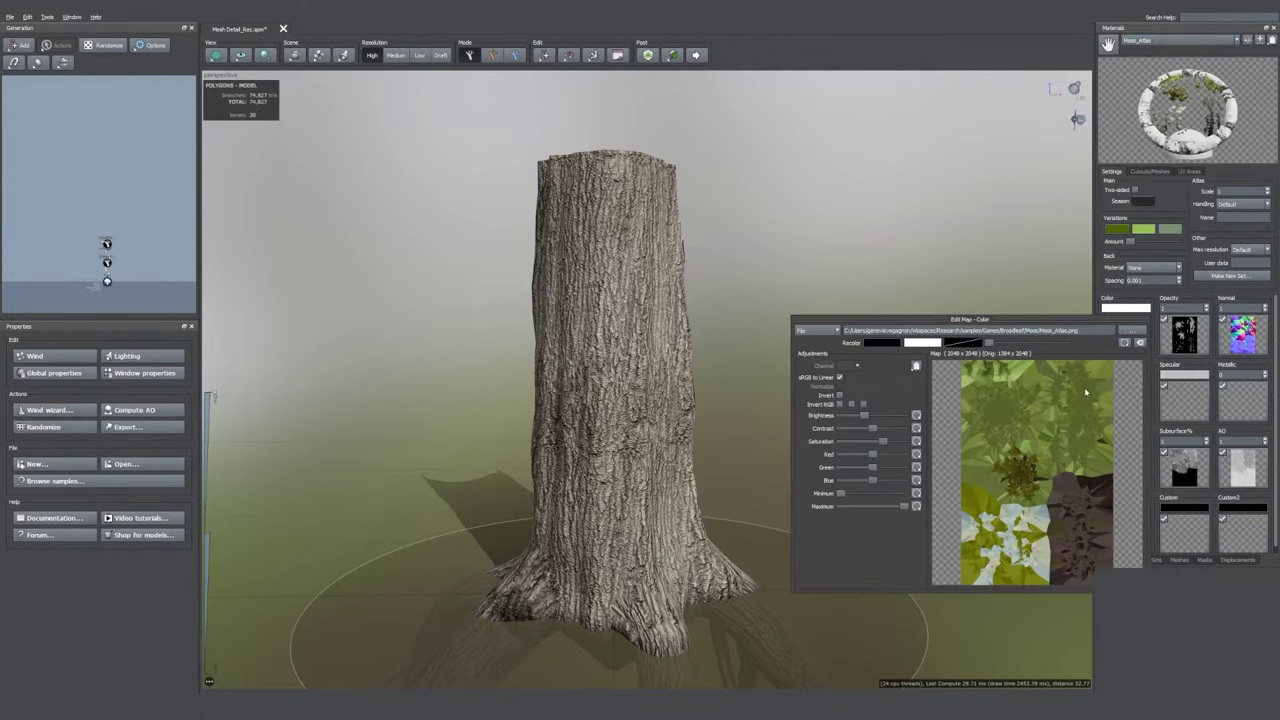
click(1156, 182)
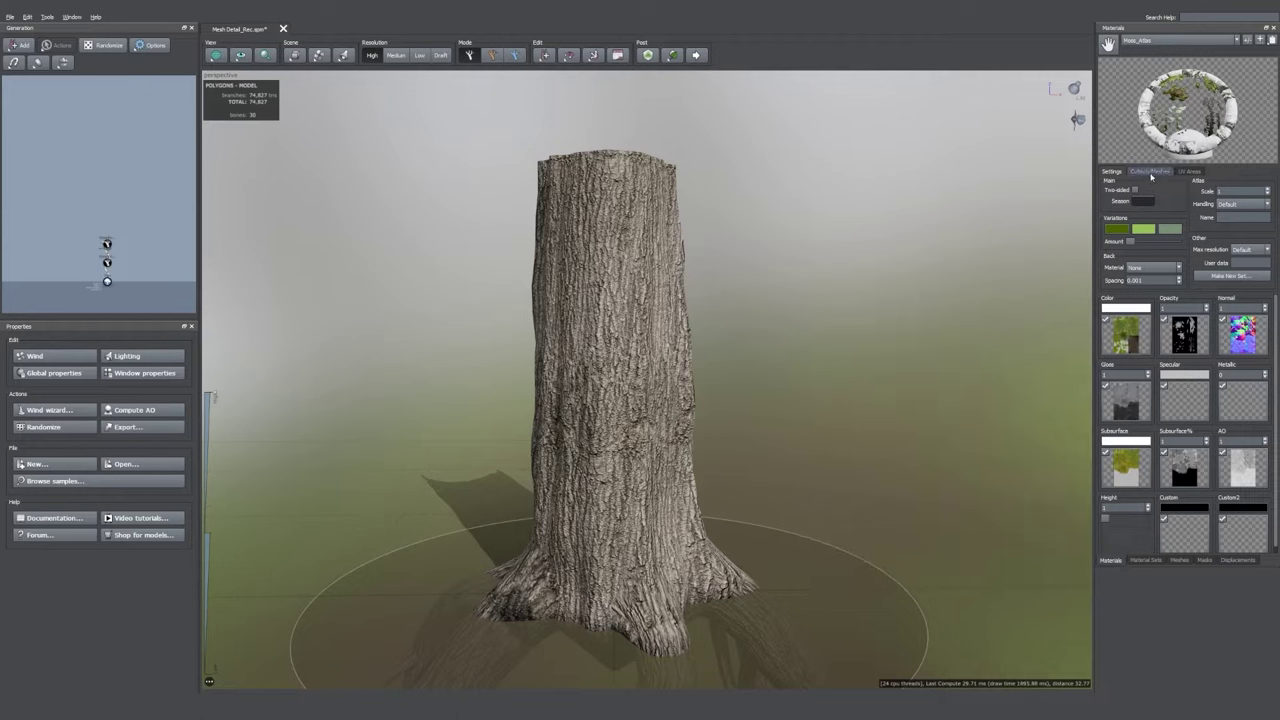
- Add a new cutout to the Moss_Atlas material and open its mesh for editing
click(1150, 174)
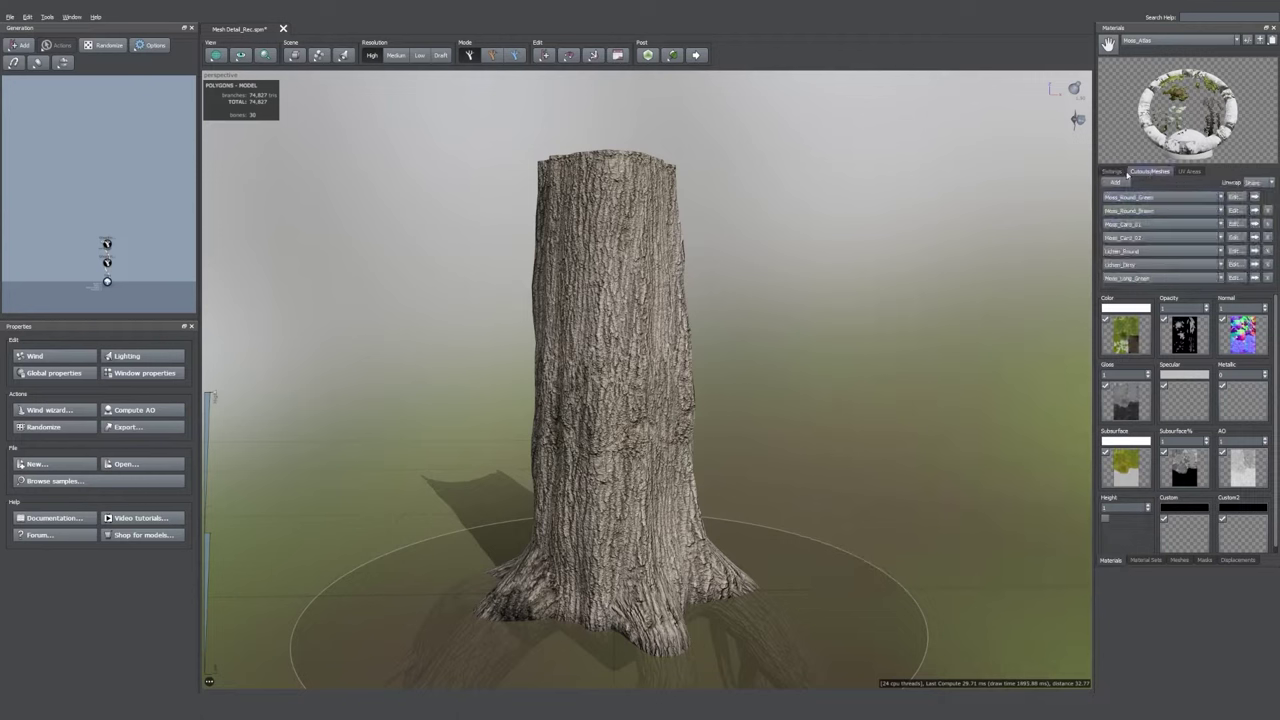
click(1118, 182)
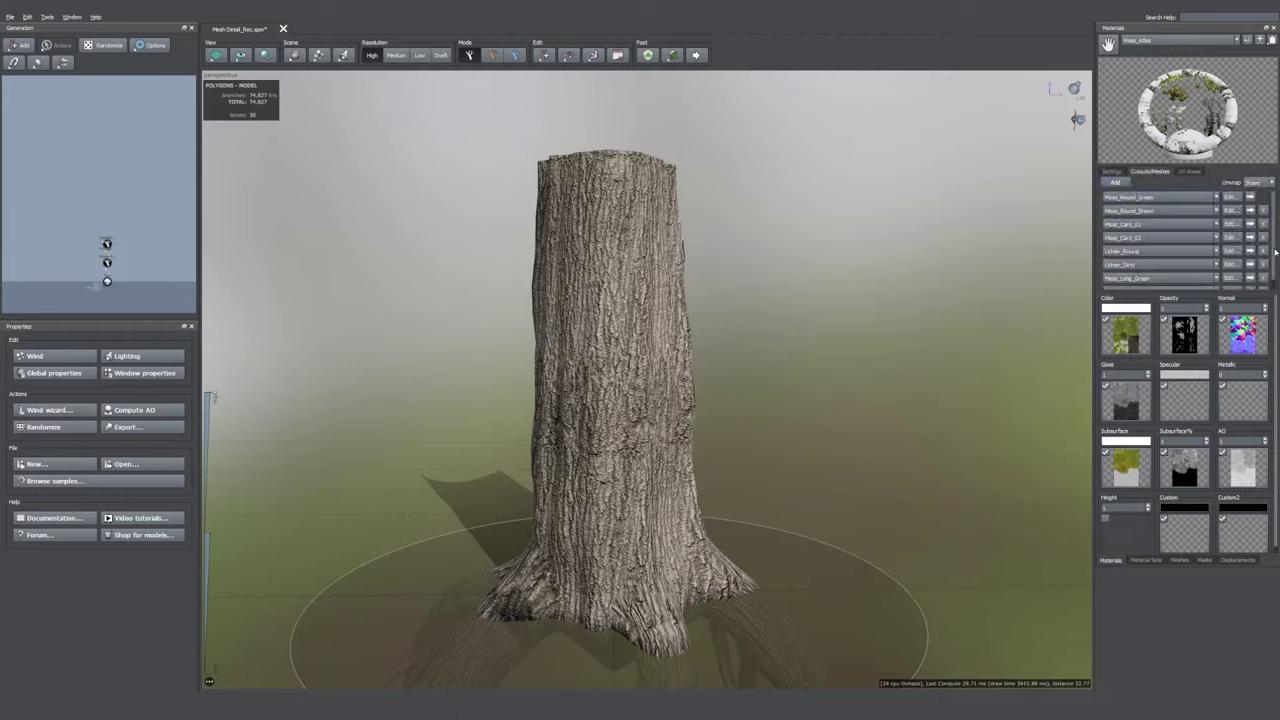
drag(1275, 244, 1275, 264)
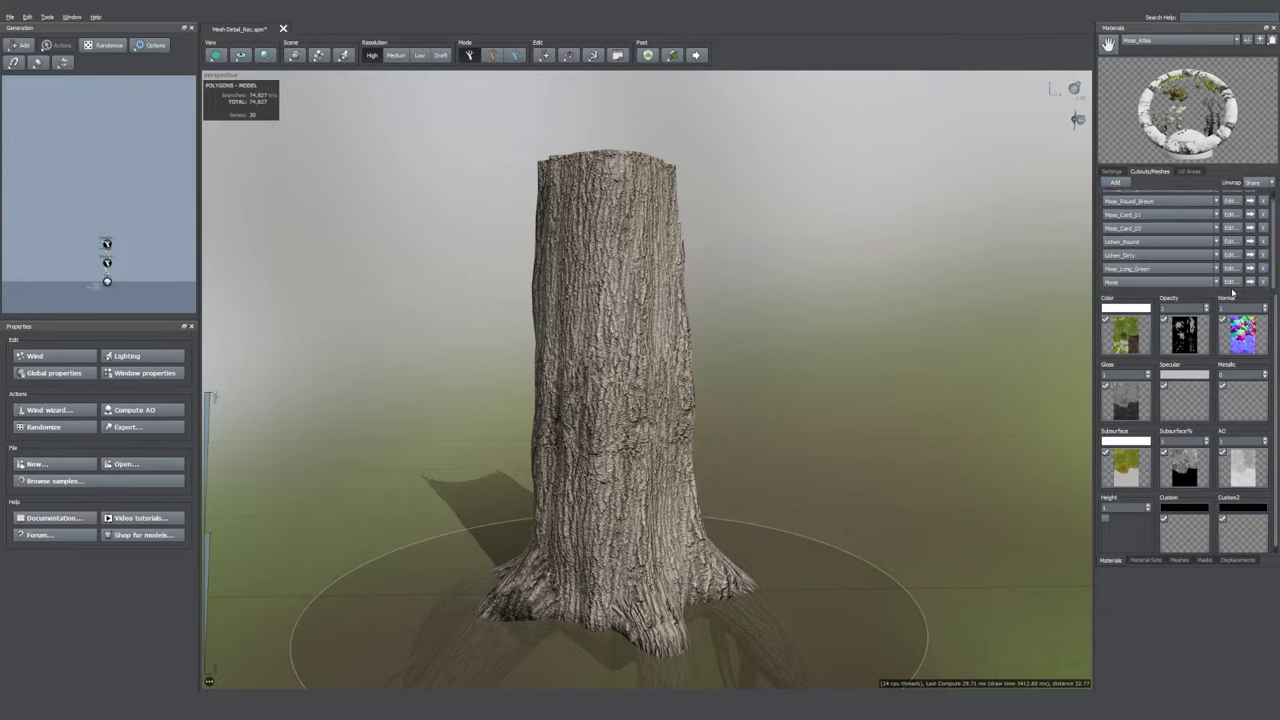
click(1229, 283)
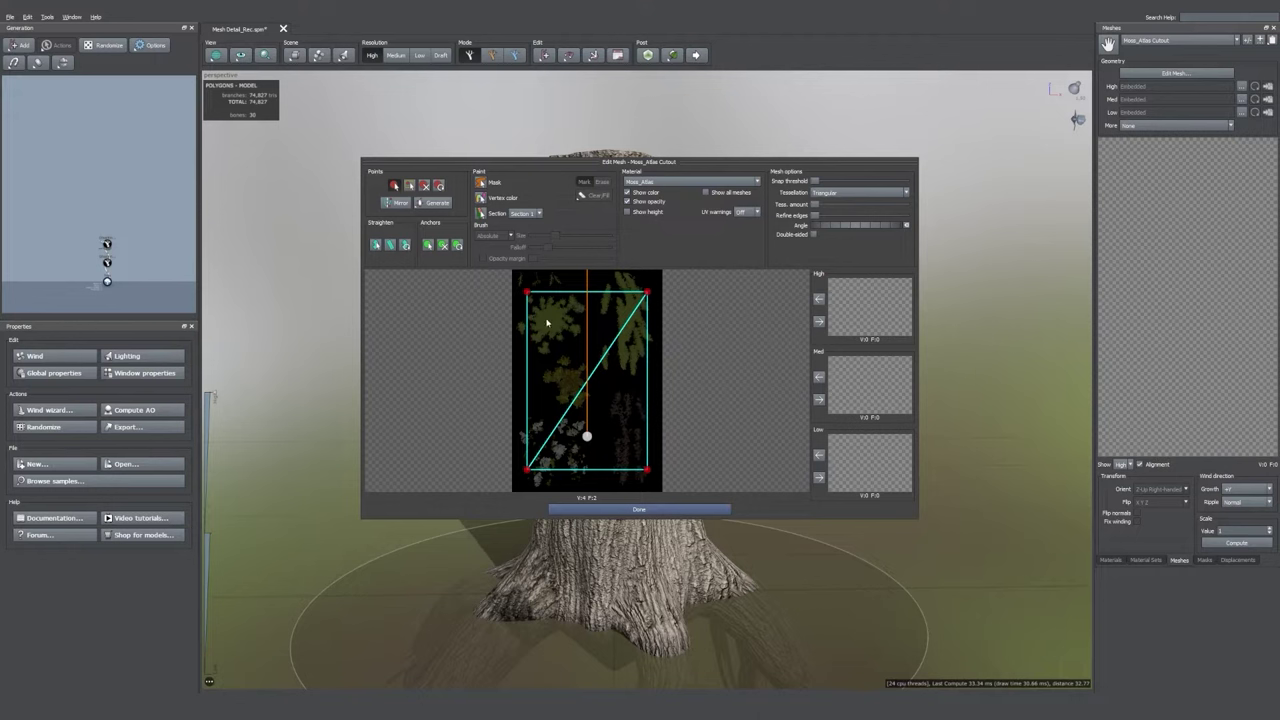
- Shape the cutout outline around the large round green moss clump at the upper left of the atlas
drag(648, 293, 511, 294)
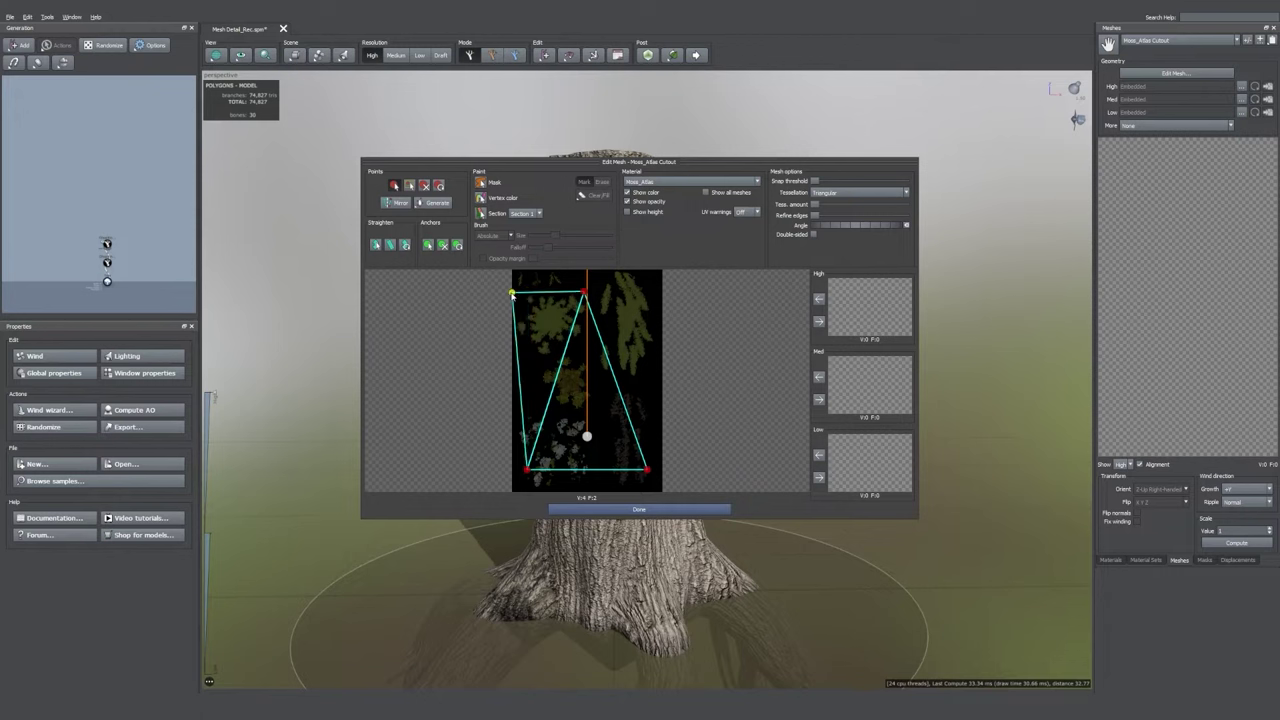
drag(647, 470, 592, 327)
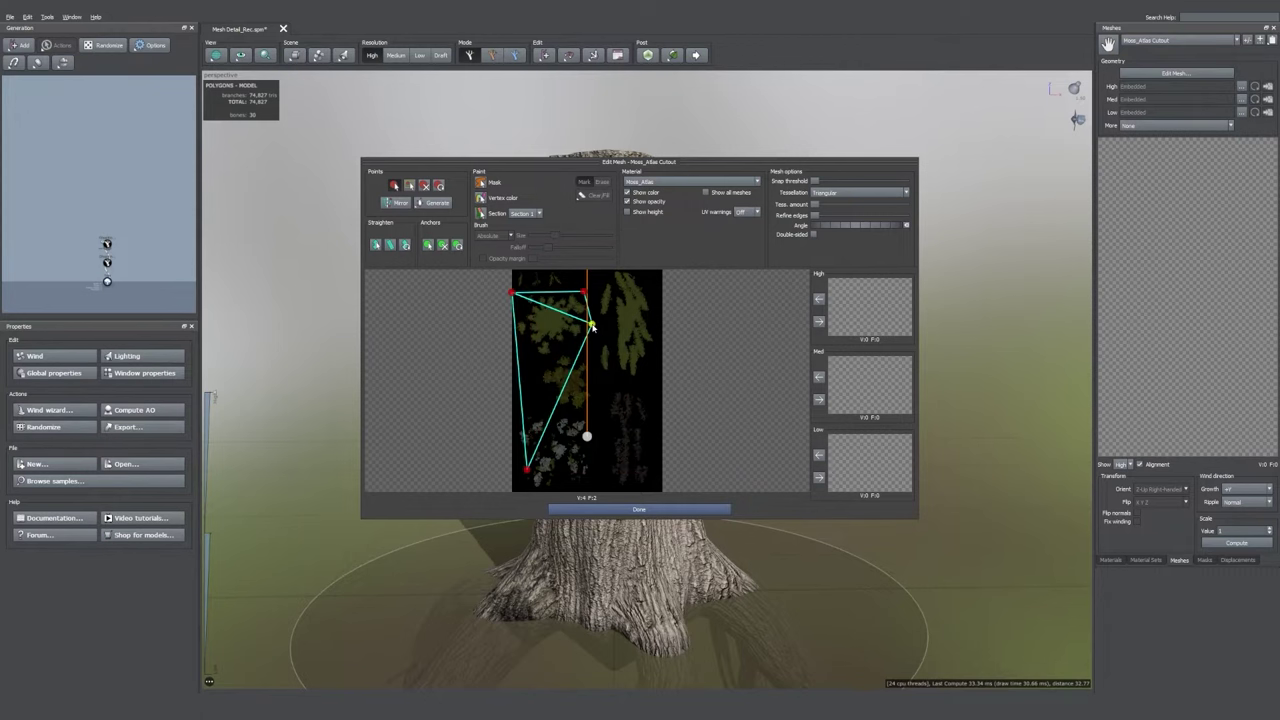
drag(528, 471, 579, 340)
- Move the cutout's pivot point to the center of the outlined green moss clump
scroll(577, 343, up, 3)
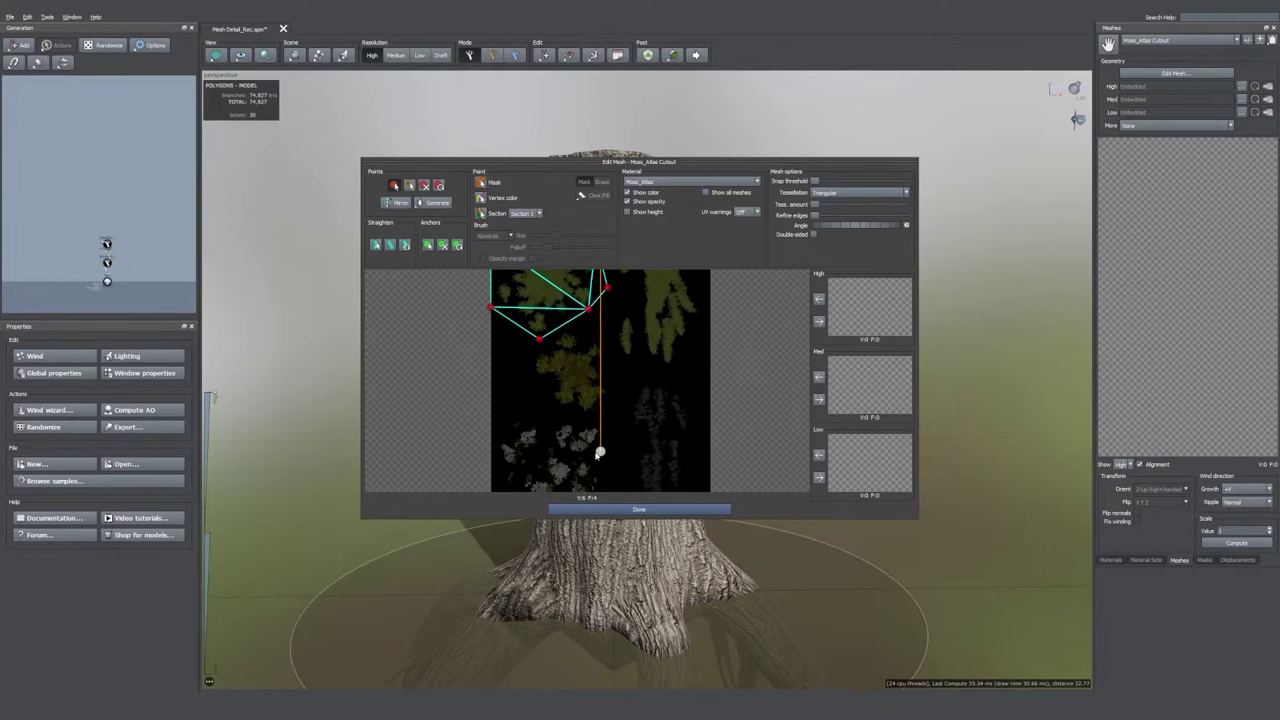
middle_drag(538, 304, 541, 397)
scroll(543, 363, down, 3)
scroll(544, 350, up, 6)
scroll(540, 334, down, 1)
scroll(540, 408, up, 1)
scroll(537, 413, down, 1)
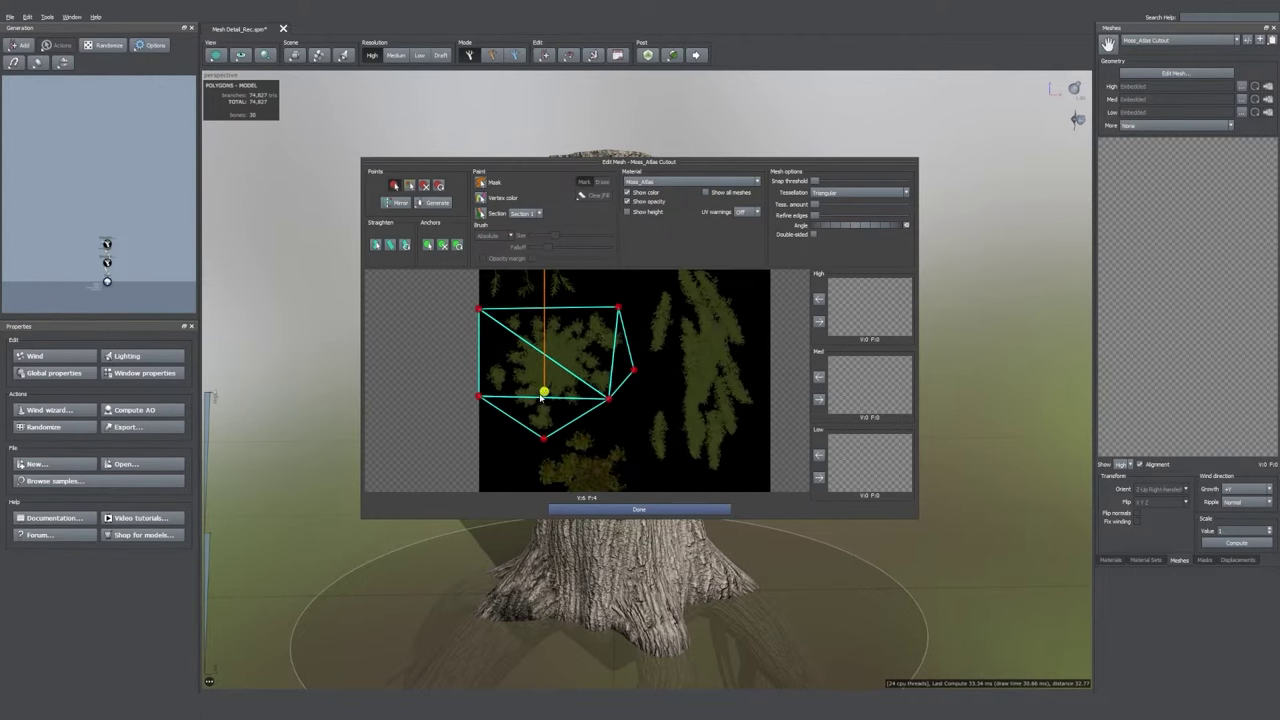
click(551, 363)
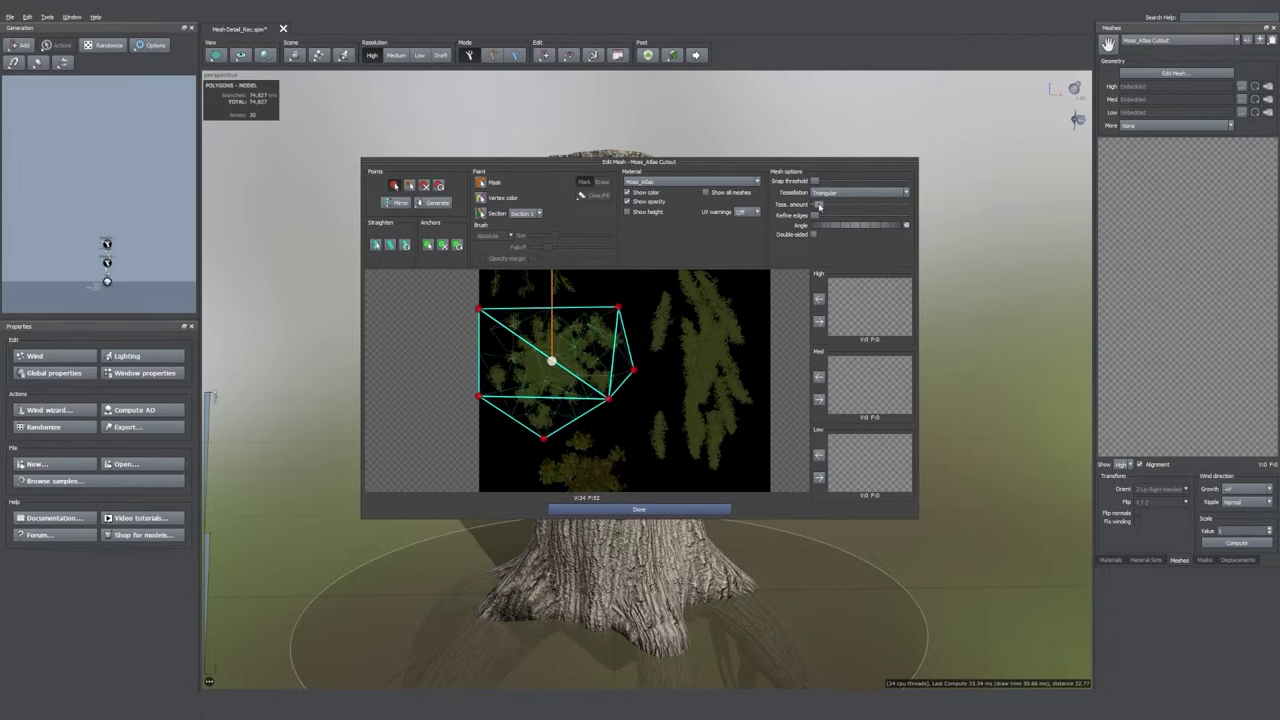
- Raise the cutout's tessellation amount, store the result as the High mesh and finish the mesh edit
drag(815, 205, 823, 207)
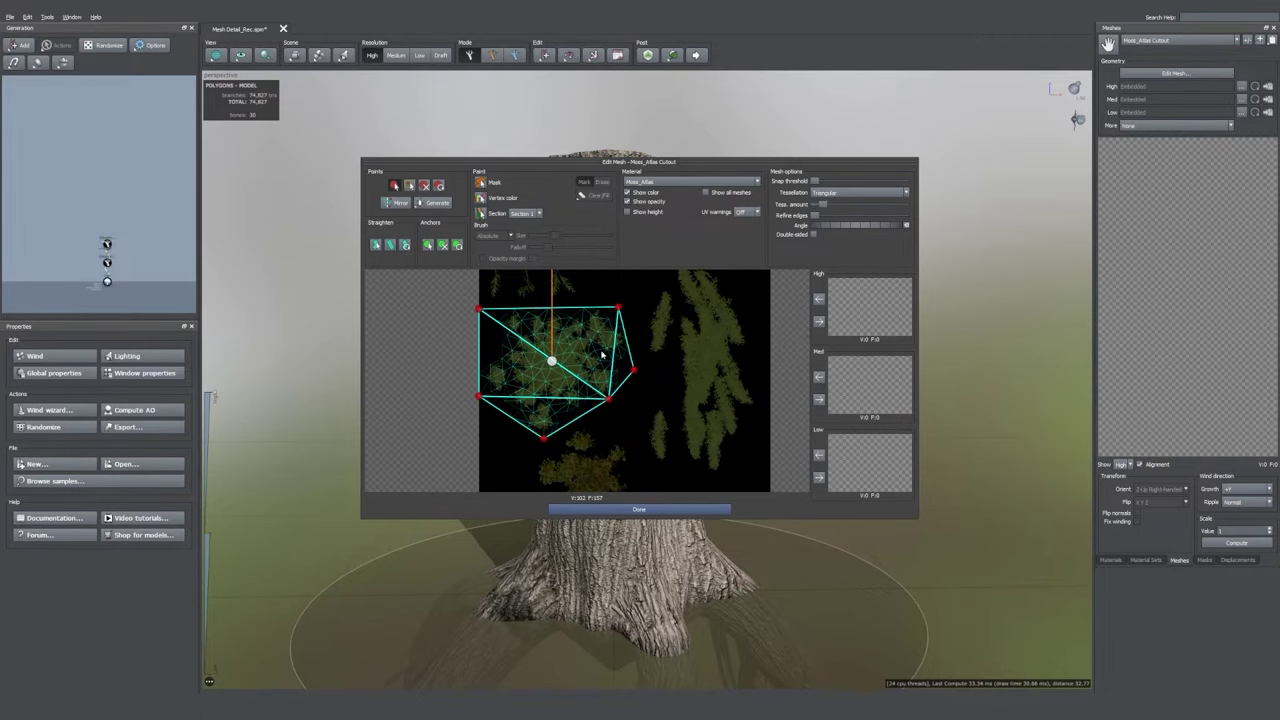
click(819, 323)
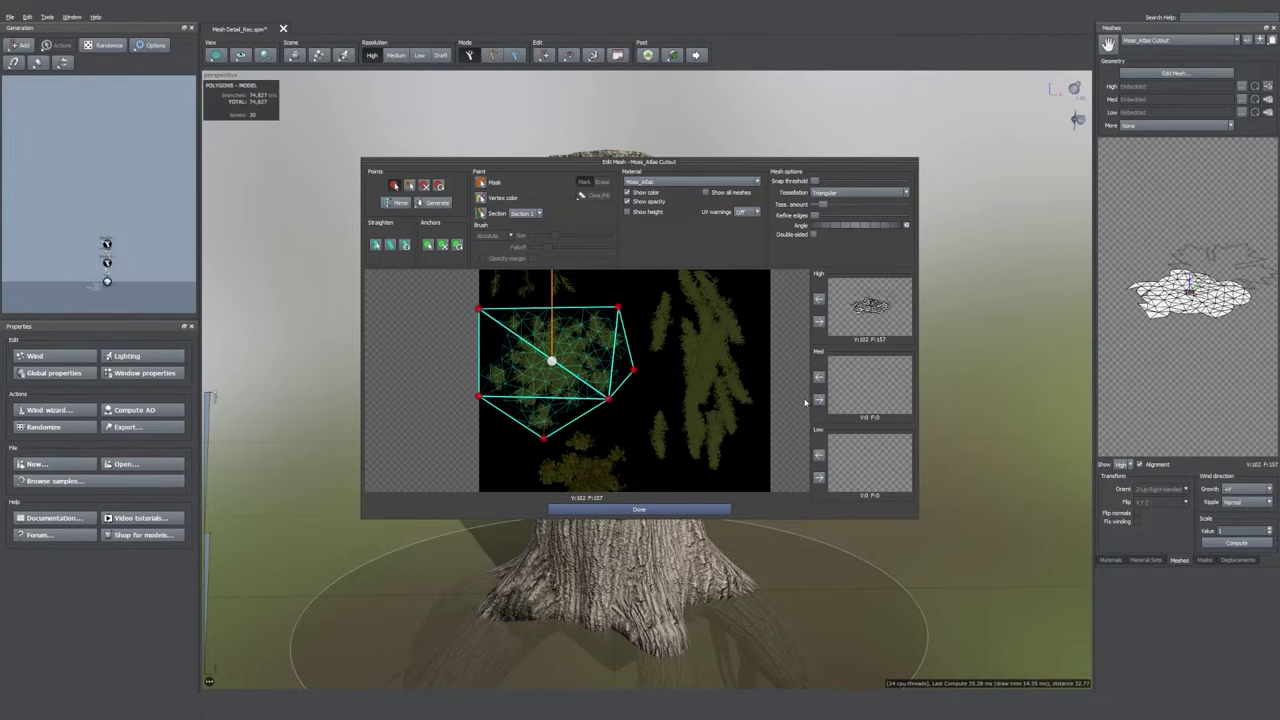
click(668, 510)
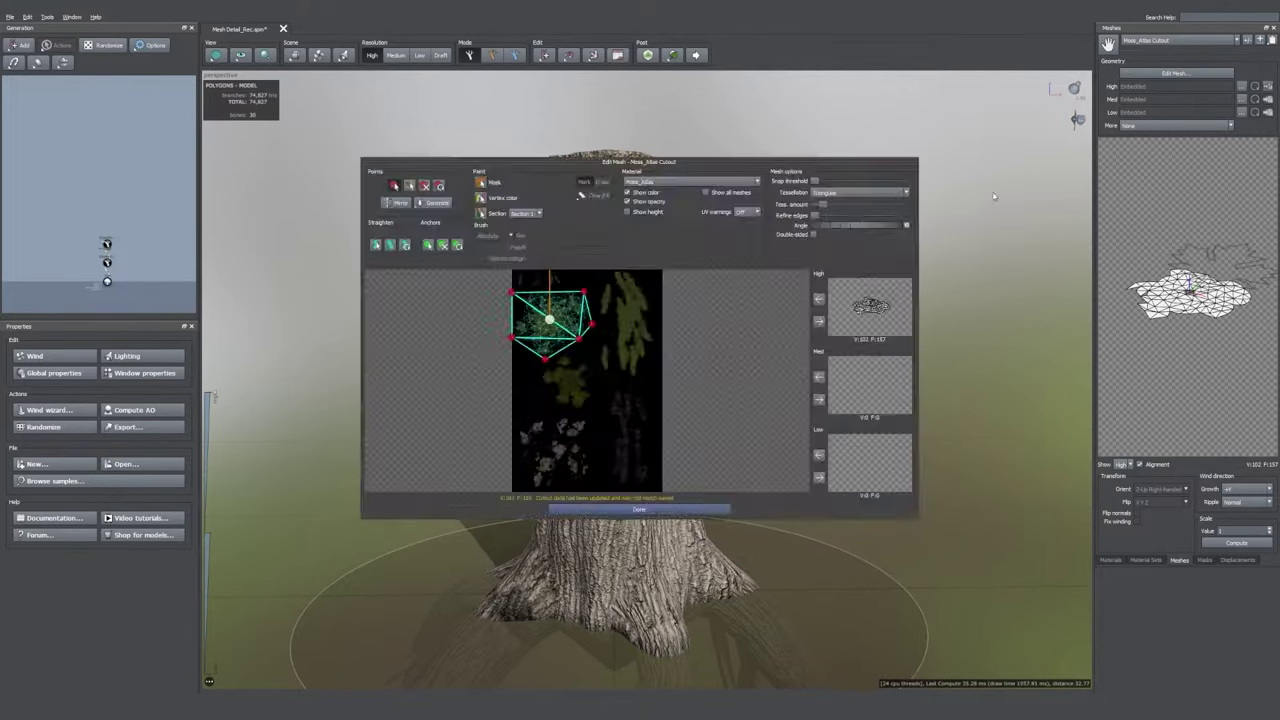
- Add a Decal decoration generator to the trunk
right_click(107, 264)
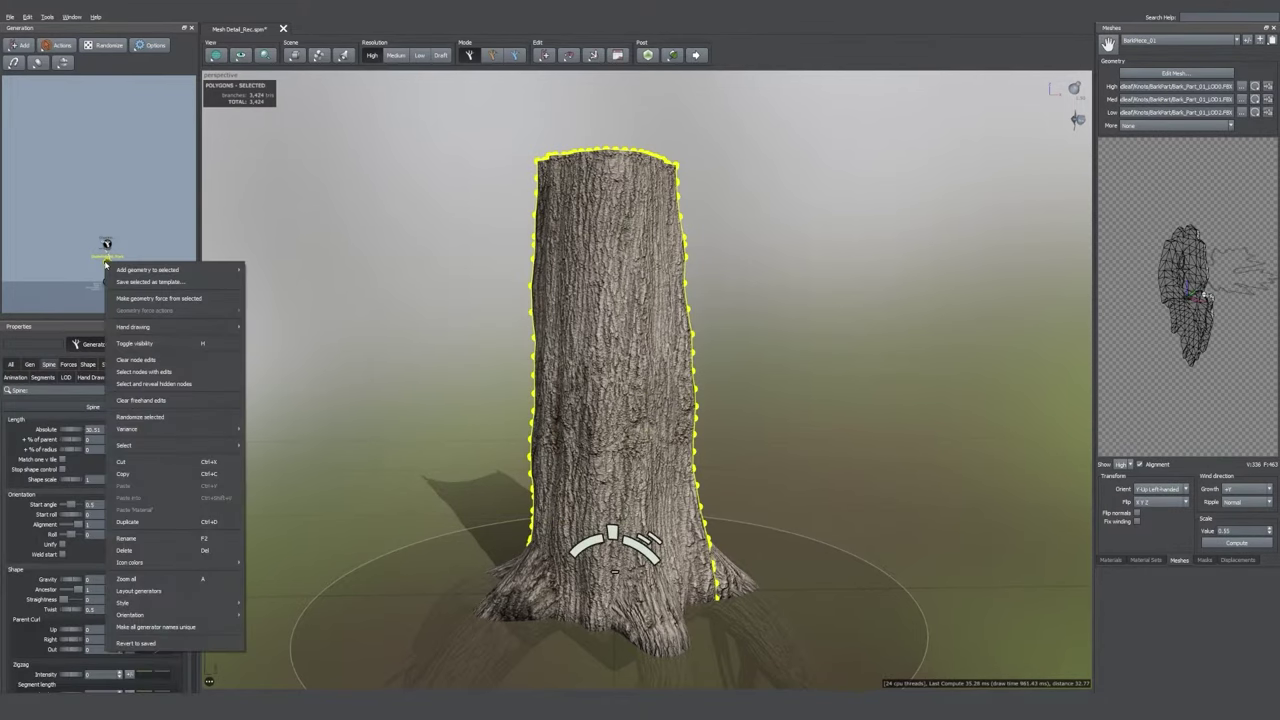
mouse_move(136, 270)
mouse_move(289, 434)
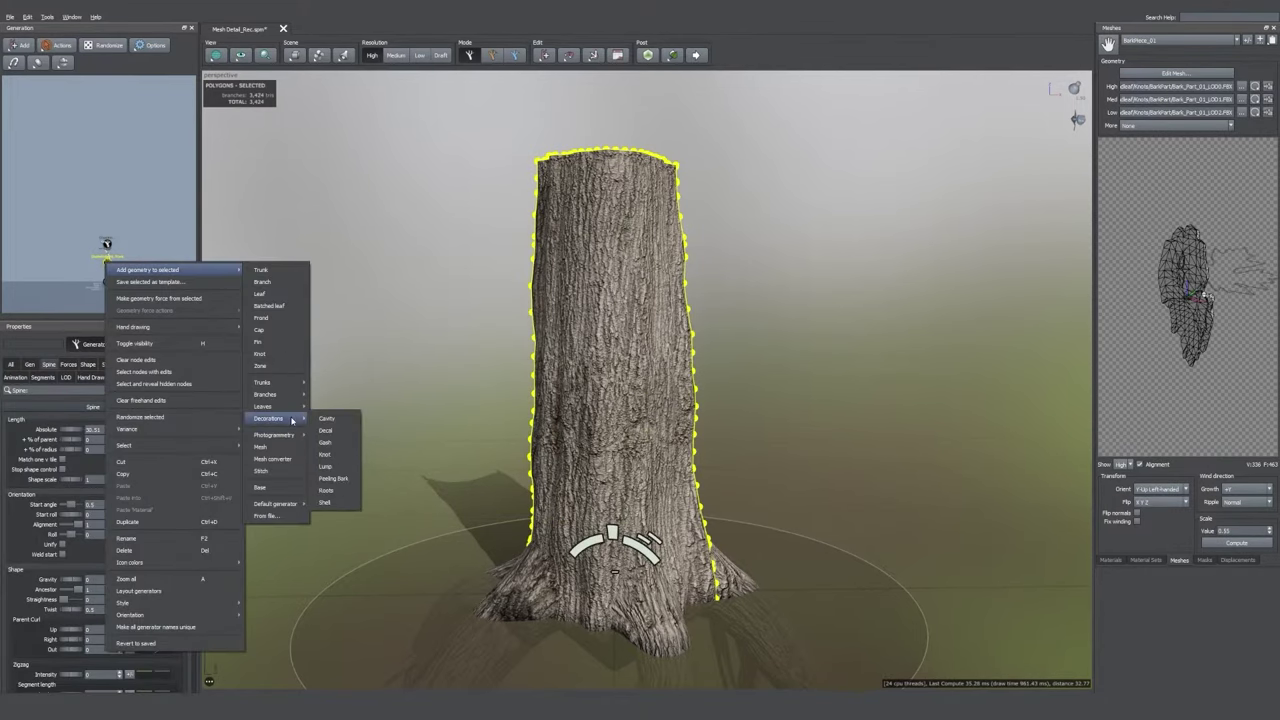
click(327, 430)
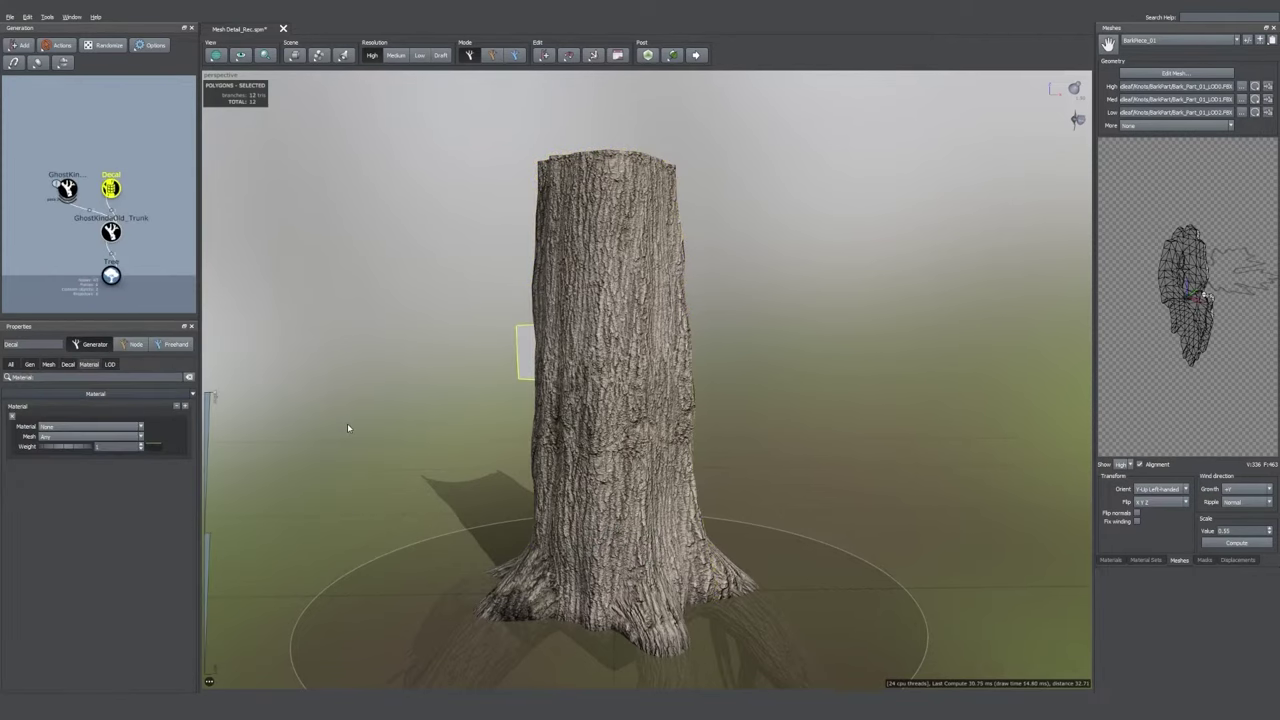
- Assign the Moss_Atlas material with the Moss_Round_Green mesh to the decal
mouse_move(545, 355)
mouse_down()
mouse_move(657, 366)
mouse_move(536, 373)
mouse_up()
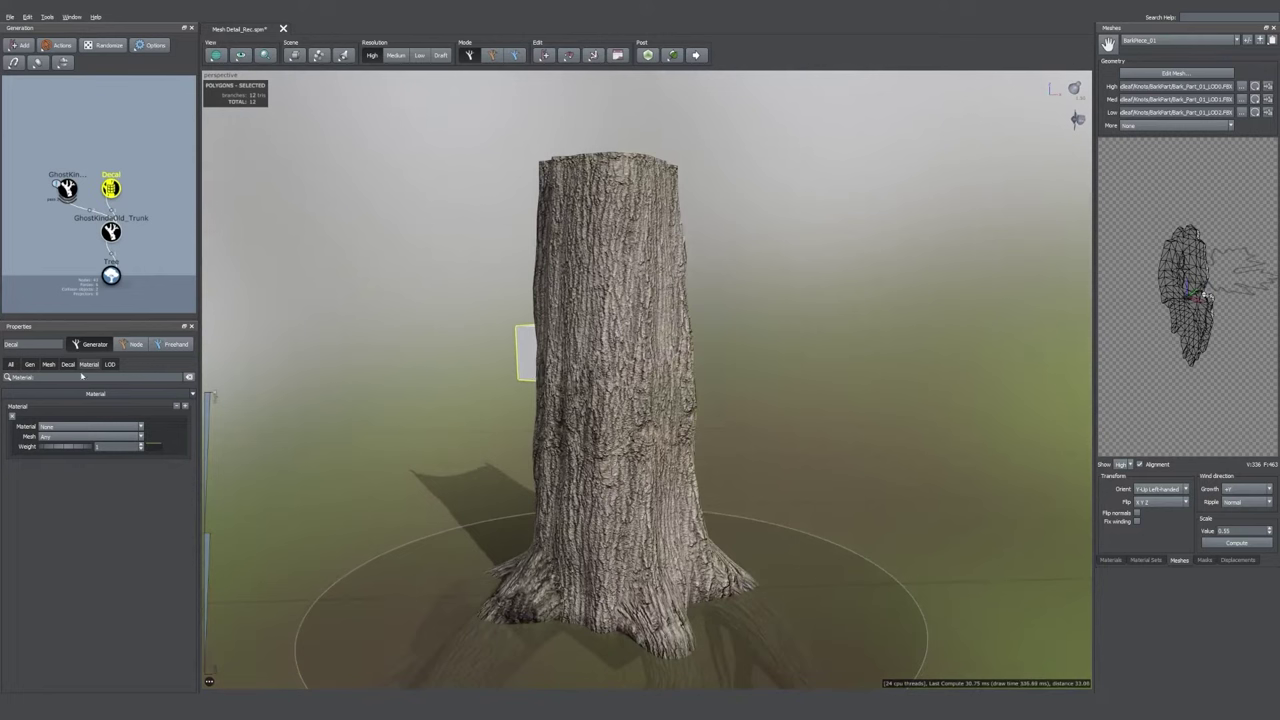
click(78, 427)
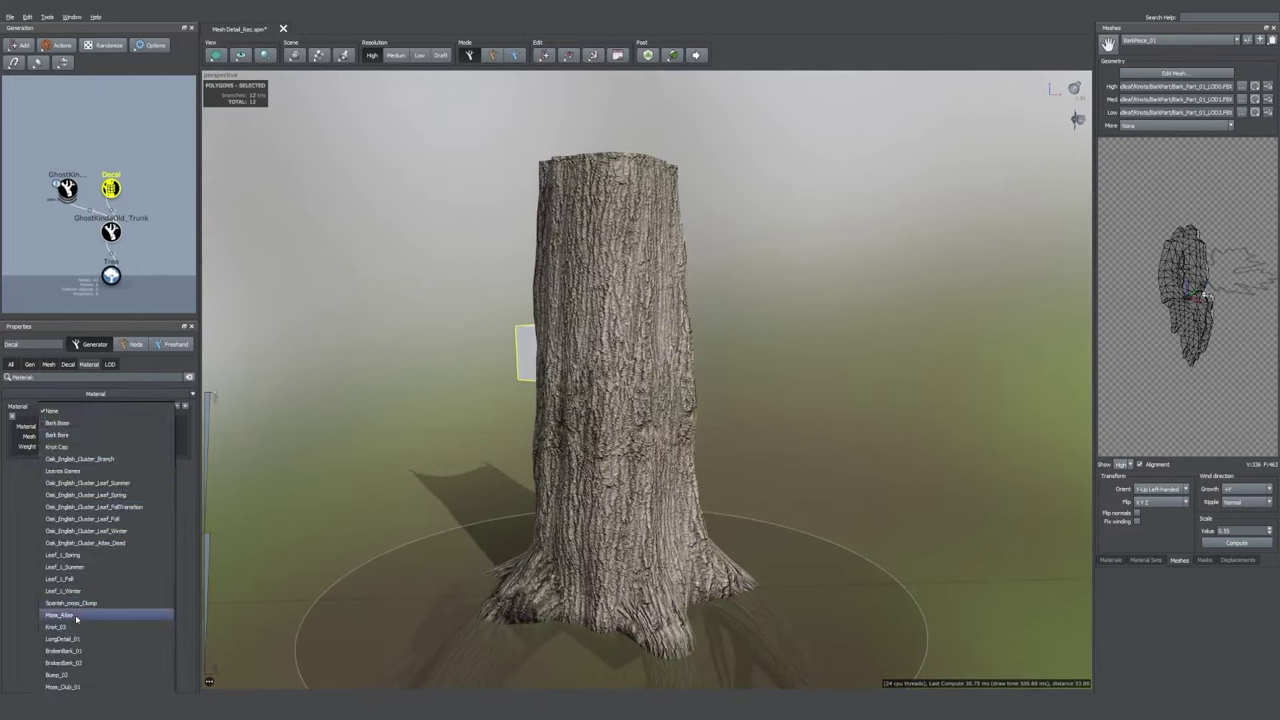
click(76, 617)
click(46, 439)
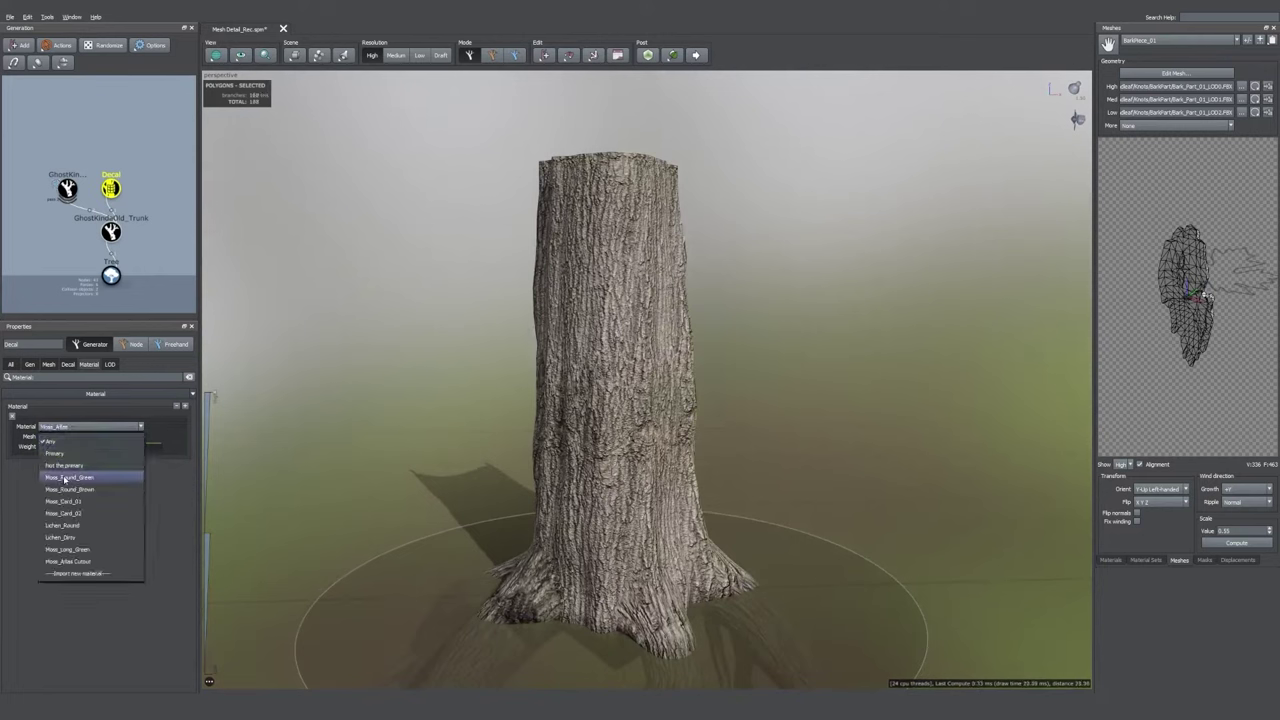
click(70, 478)
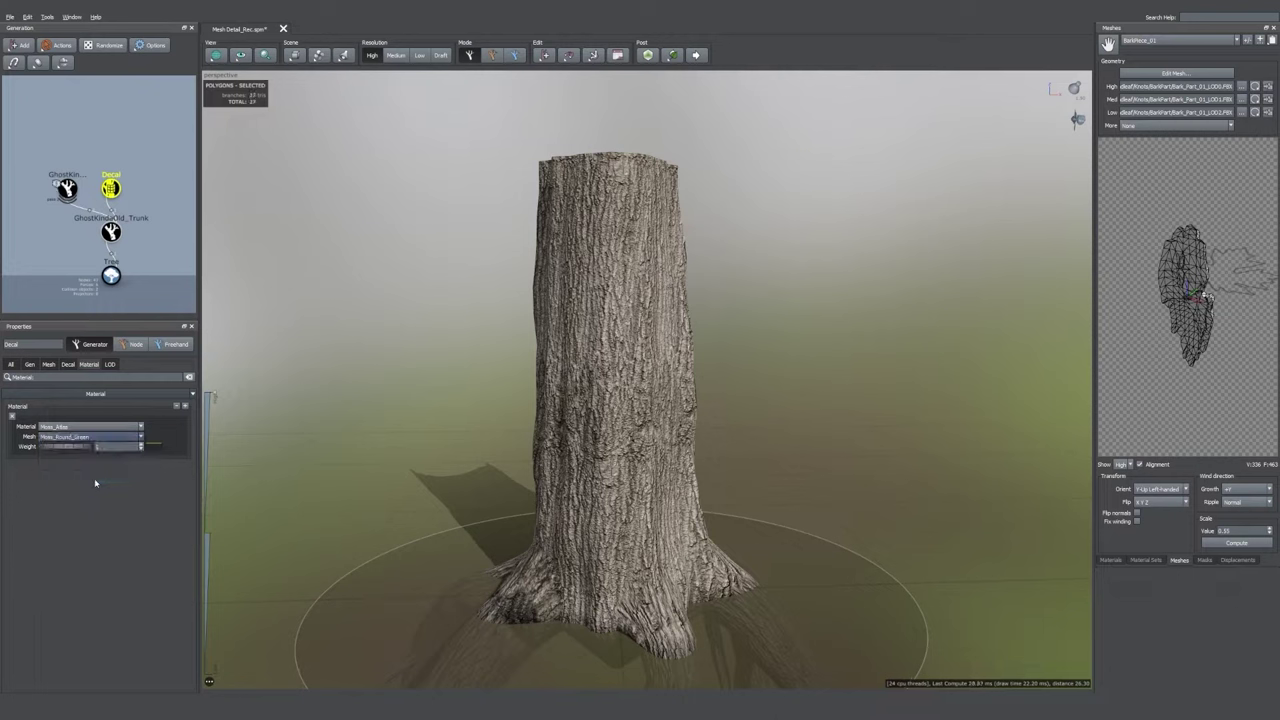
- Set the decal's generation mode to Interval and look at the moss on the trunk
click(11, 364)
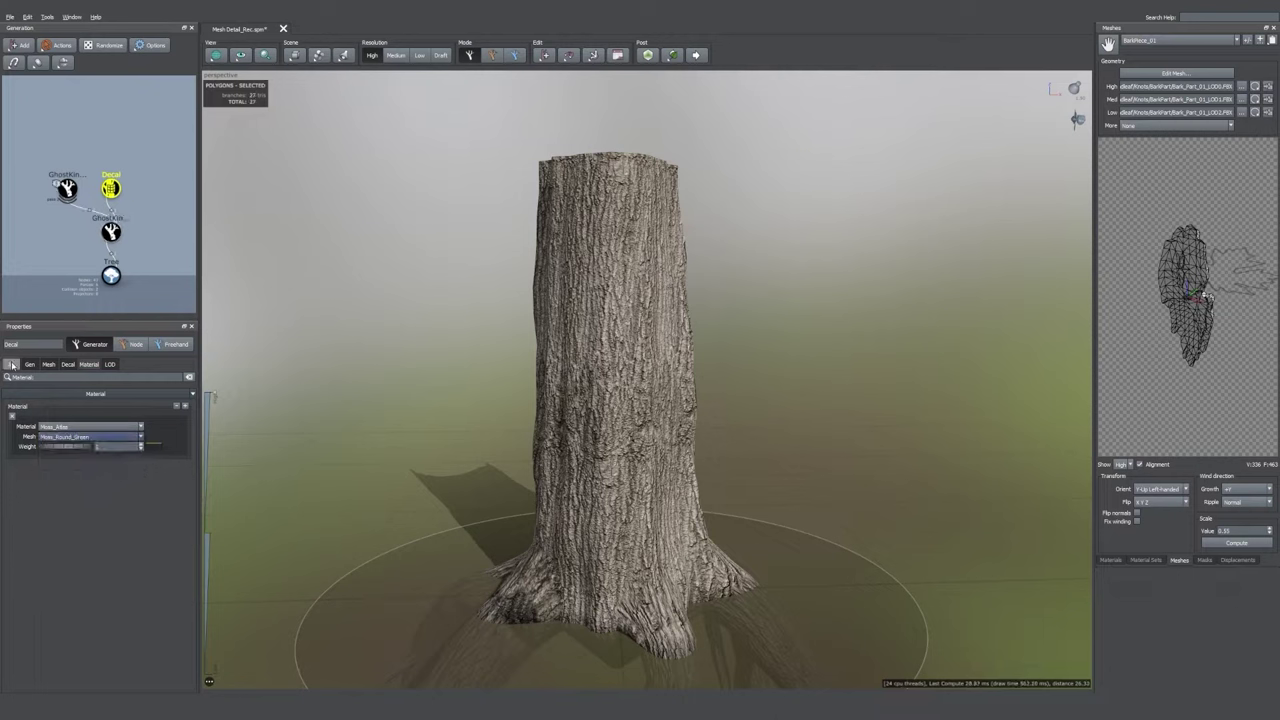
click(75, 410)
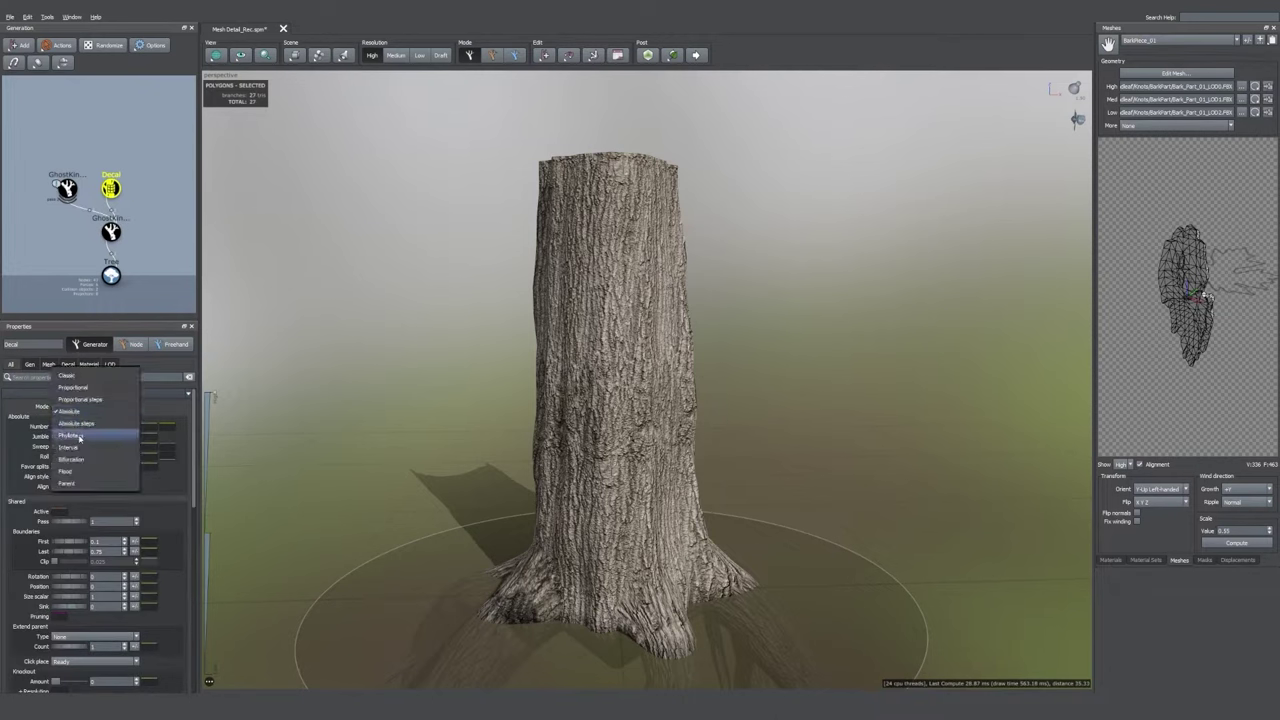
click(70, 447)
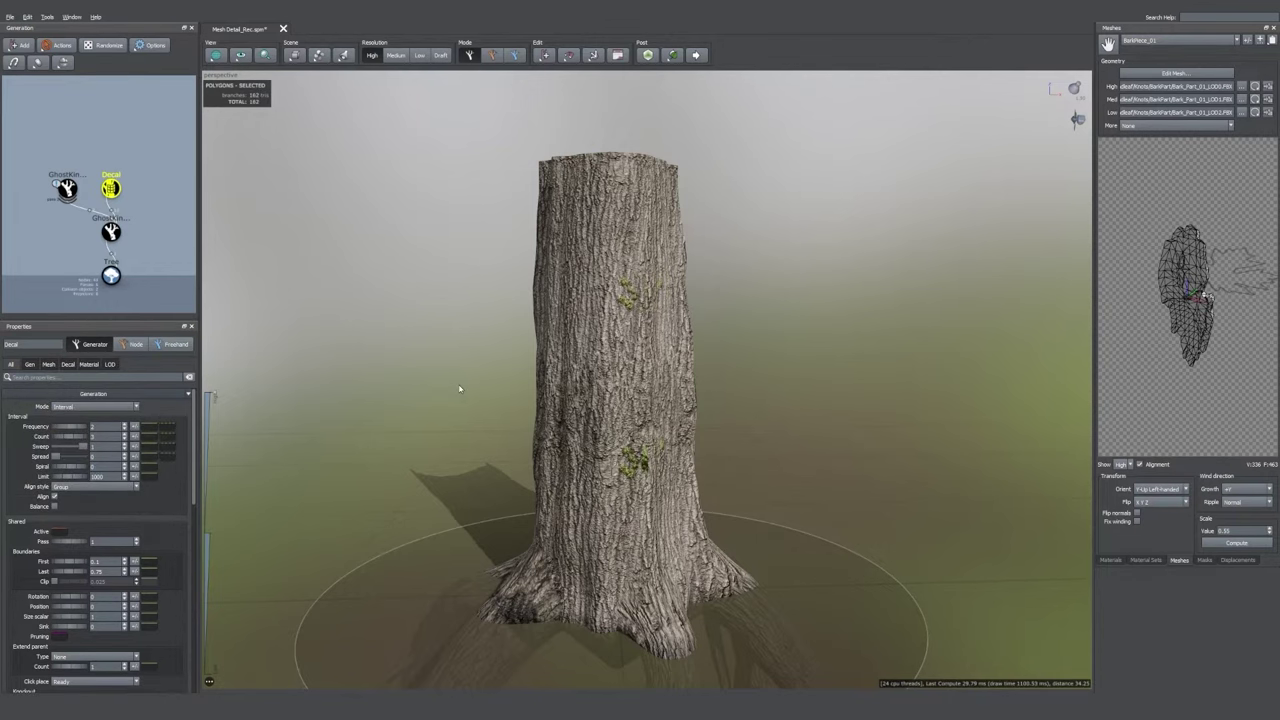
drag(460, 388, 445, 383)
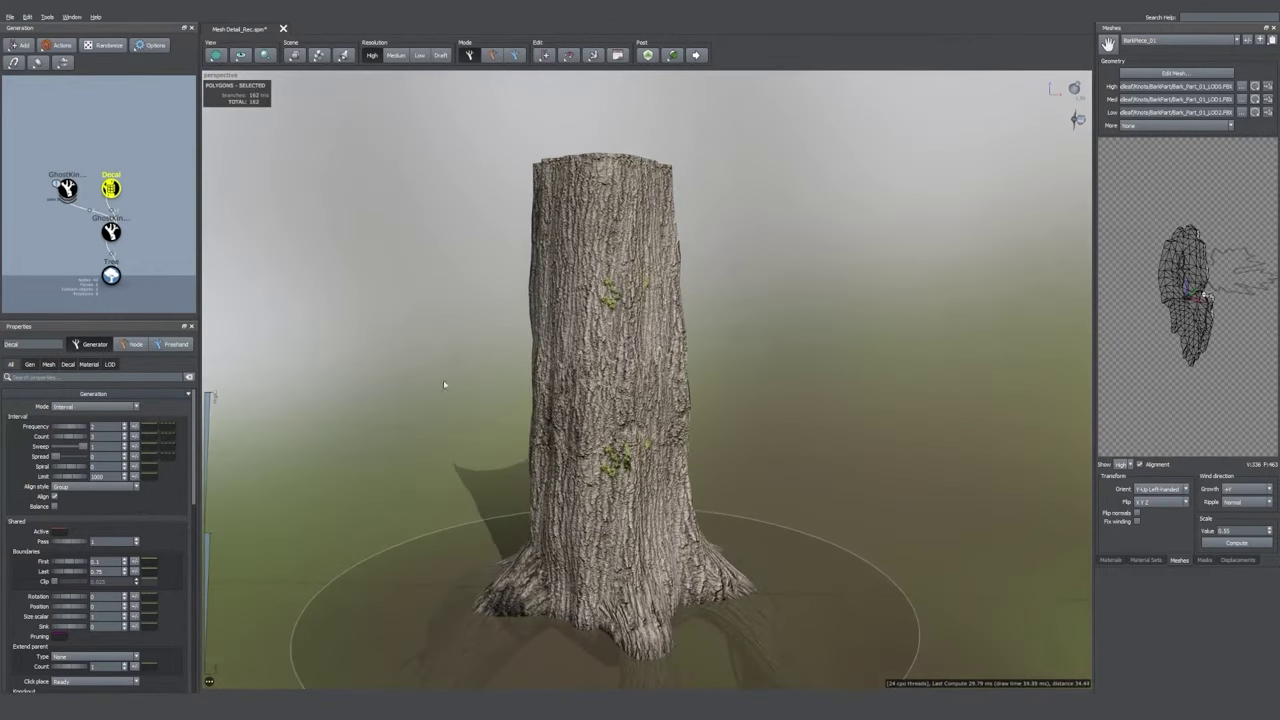
- Slightly adjust the moss decal's mesh properties and return to the full list of generator properties
click(48, 364)
drag(62, 440, 71, 443)
click(13, 363)
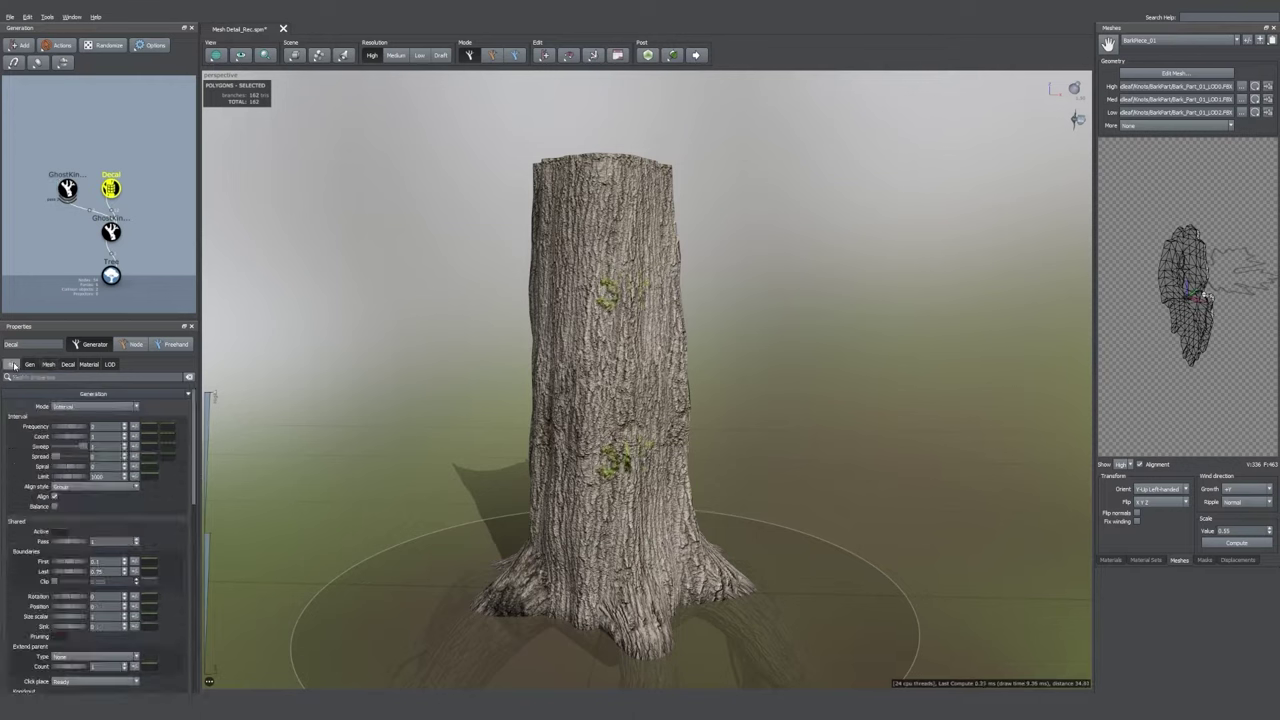
- Raise the decal's interval frequency to about 5, its count to 13 and its spiral to 0.74
drag(59, 428, 217, 414)
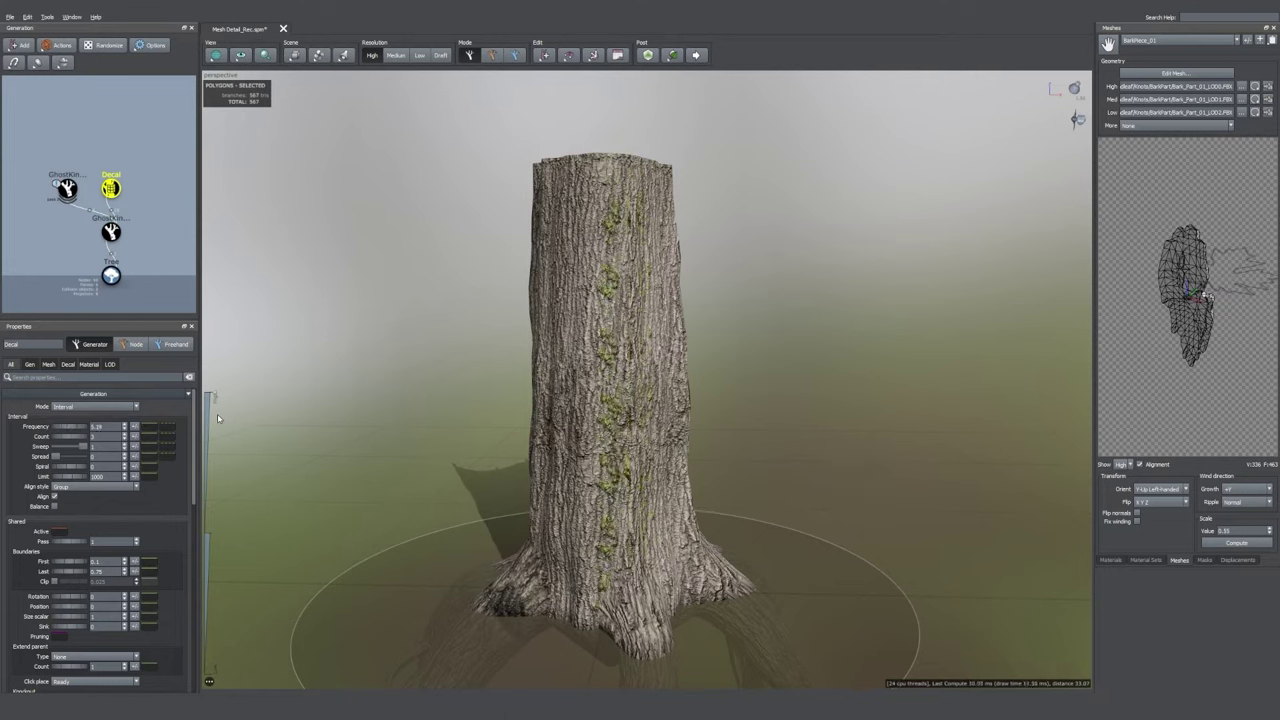
drag(88, 437, 179, 441)
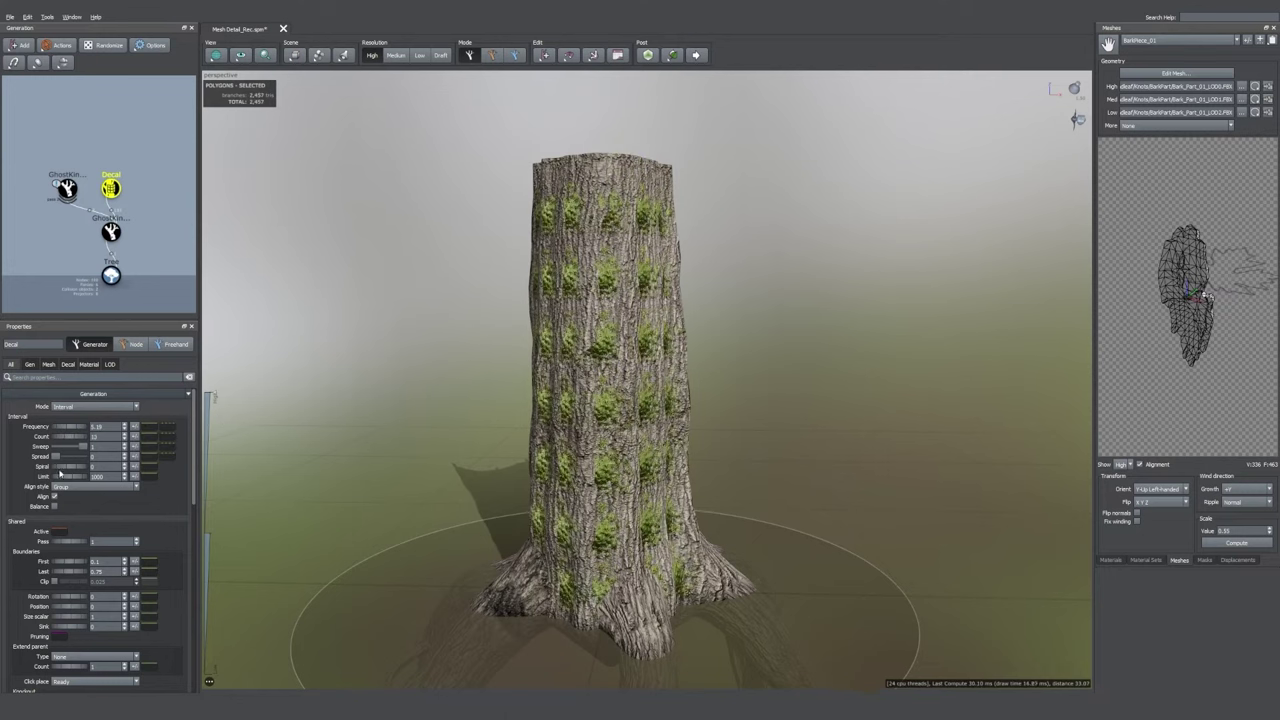
drag(70, 468, 99, 468)
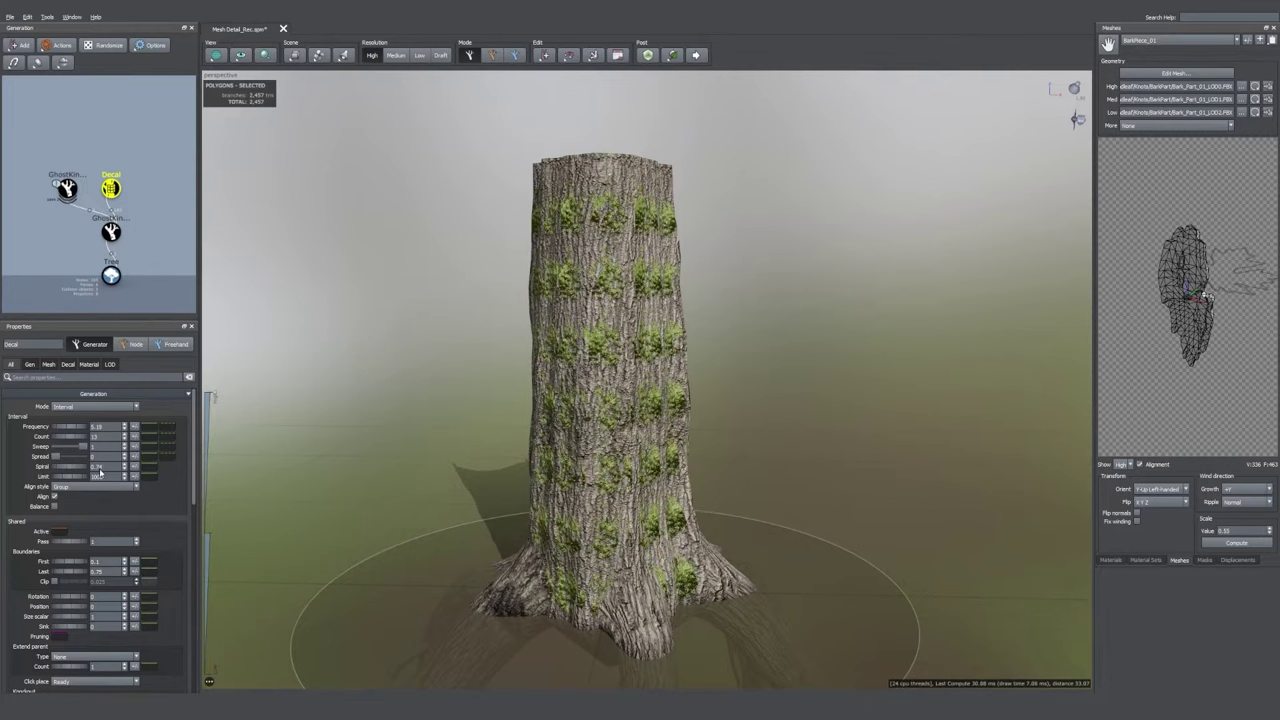
- Add a second material entry to the decal using Moss_Atlas with the Moss_Round_Brown mesh
click(88, 365)
click(185, 406)
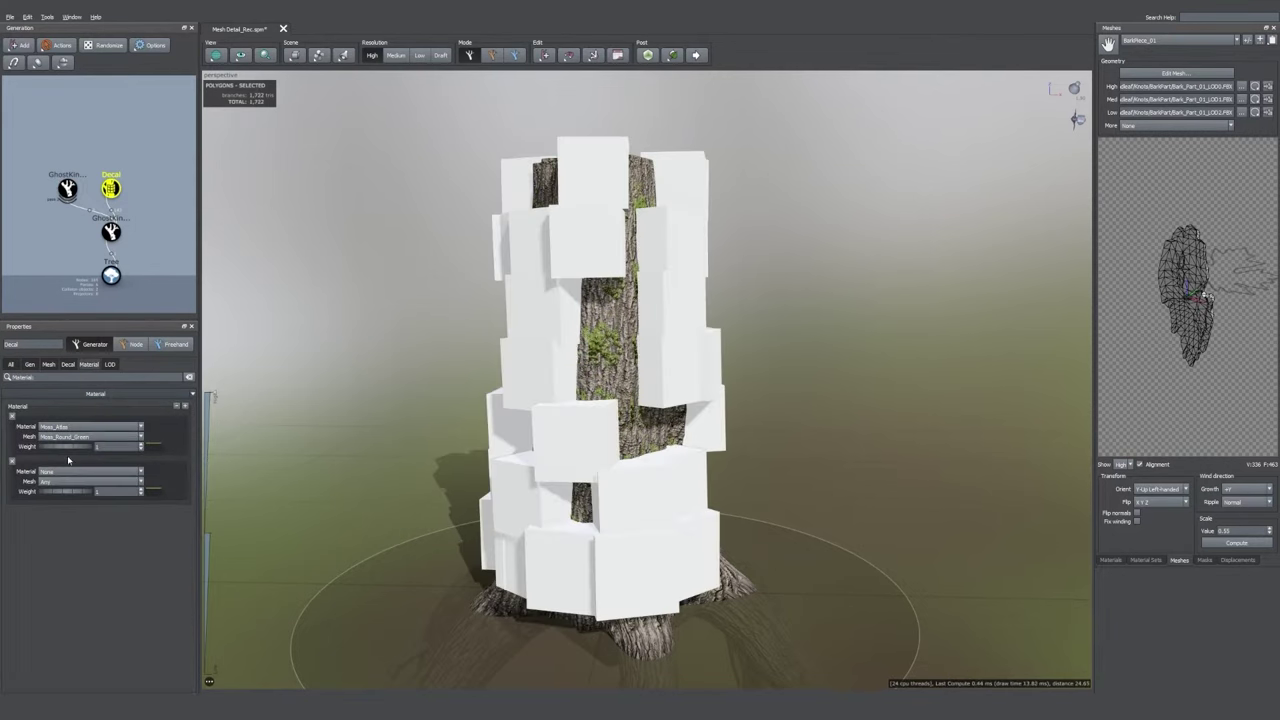
click(60, 470)
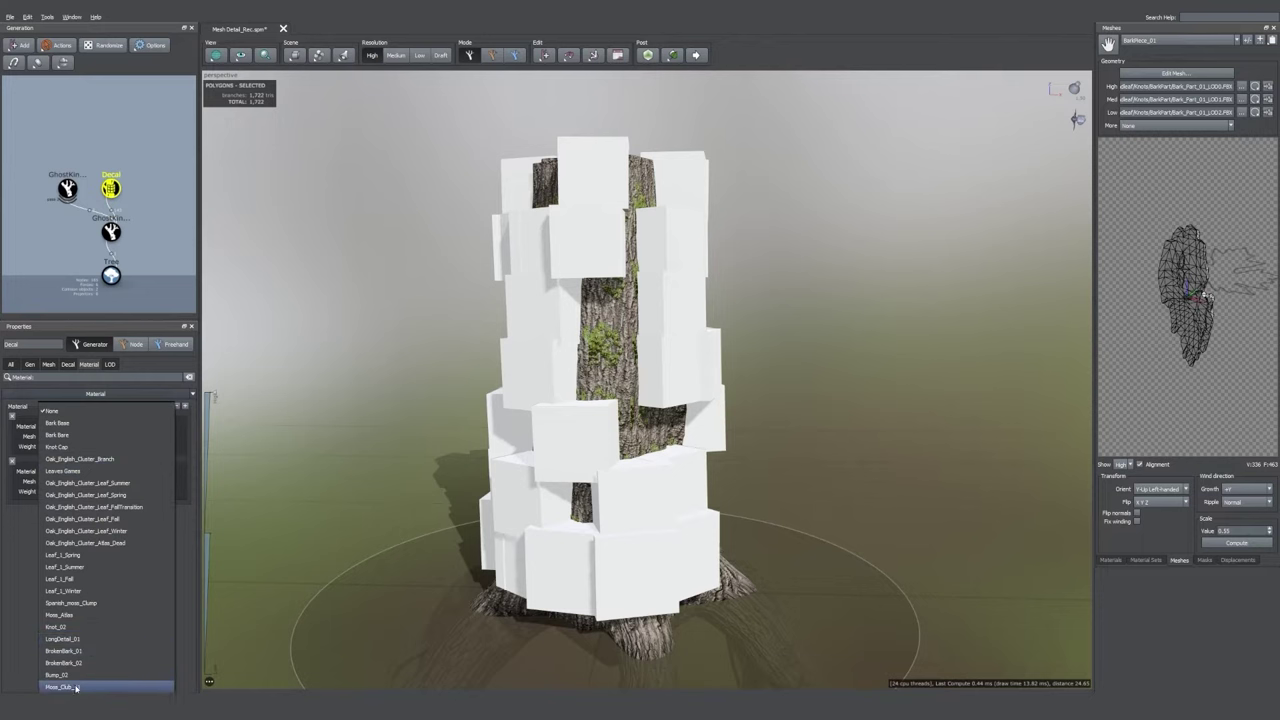
click(79, 617)
click(80, 481)
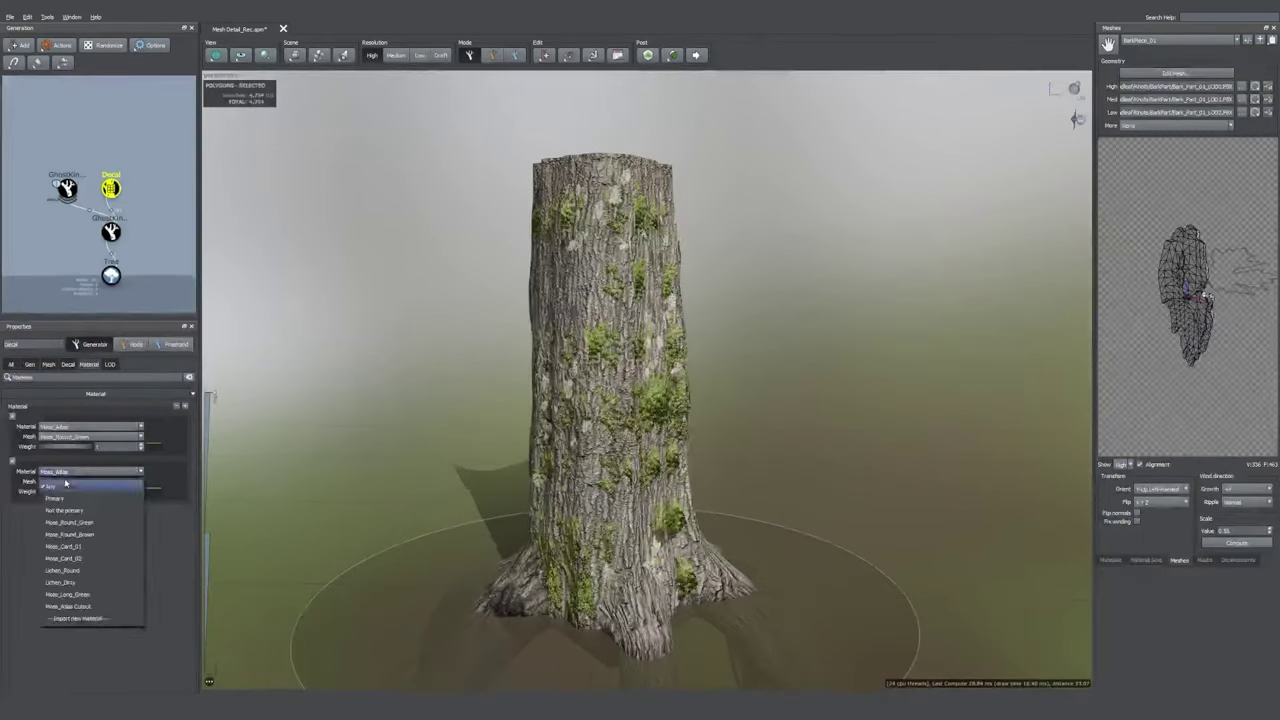
click(90, 534)
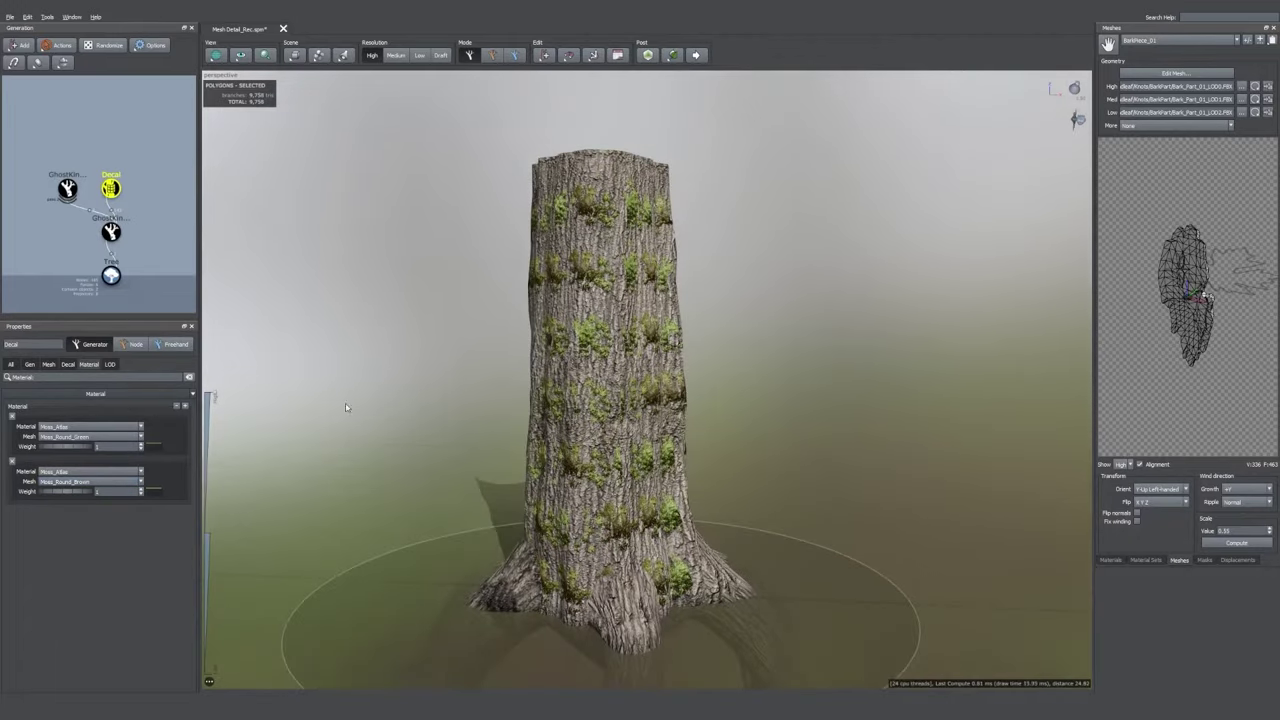
- Add a third material entry to the decal using Moss_Atlas with the Moss_Long_Green mesh
click(177, 407)
click(68, 516)
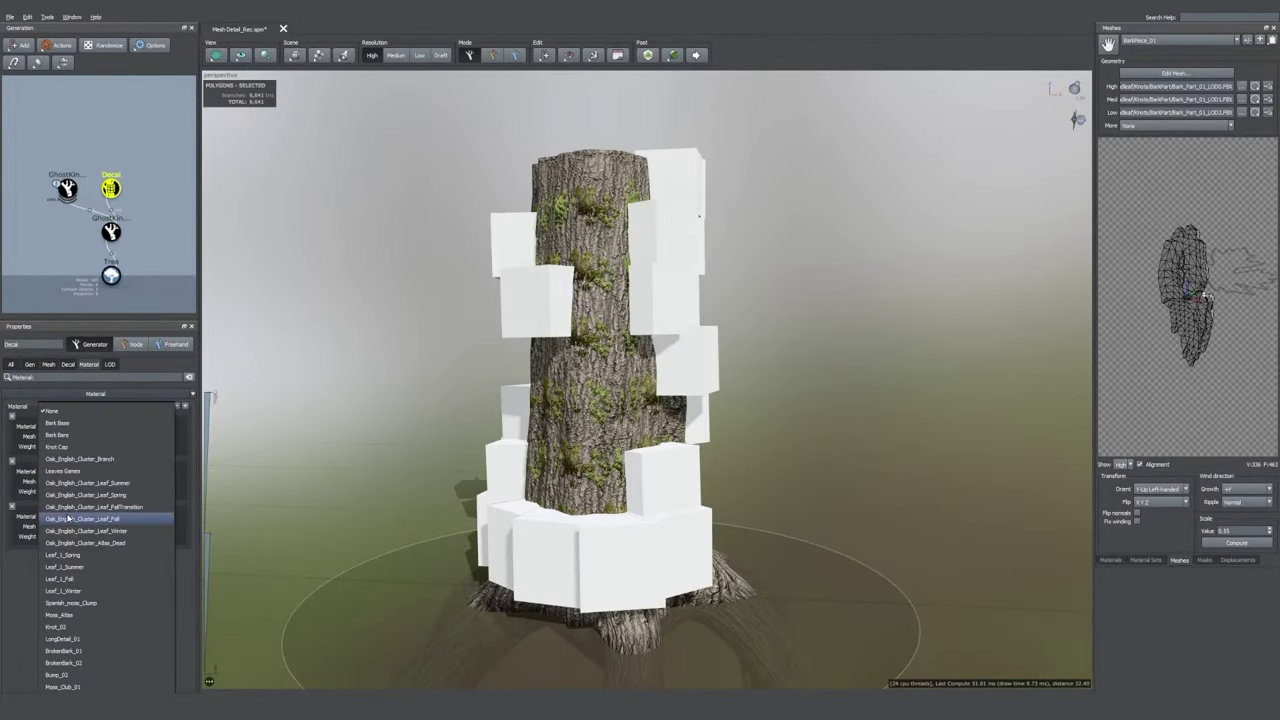
click(62, 614)
click(90, 527)
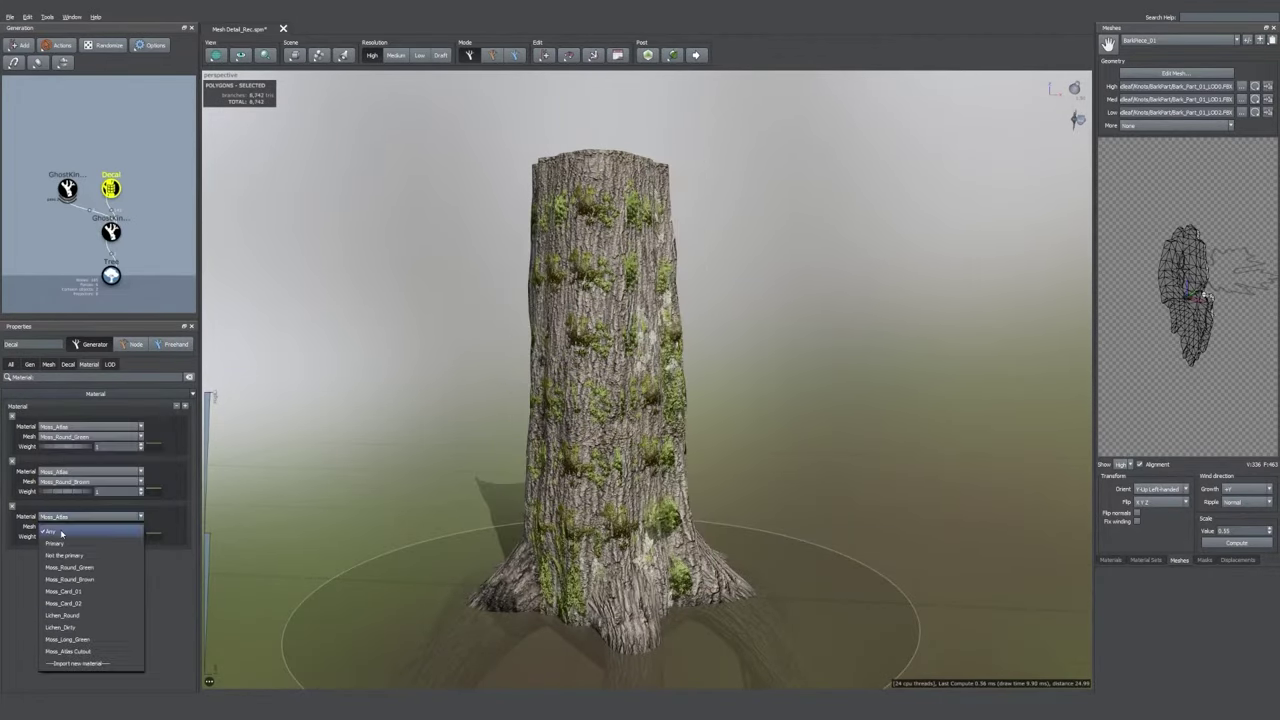
click(84, 639)
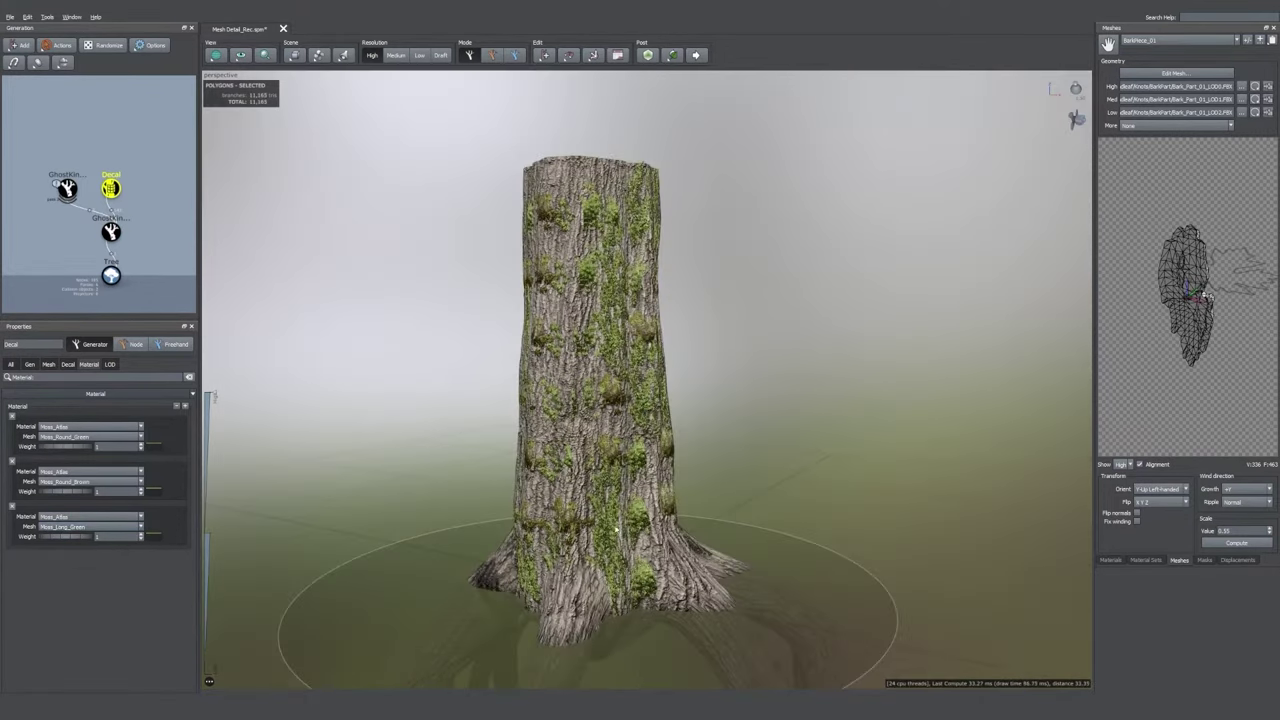
- Try a smaller scale value on the Moss_Long_Green mesh, then restore the scale to 1
scroll(604, 512, up, 5)
click(576, 598)
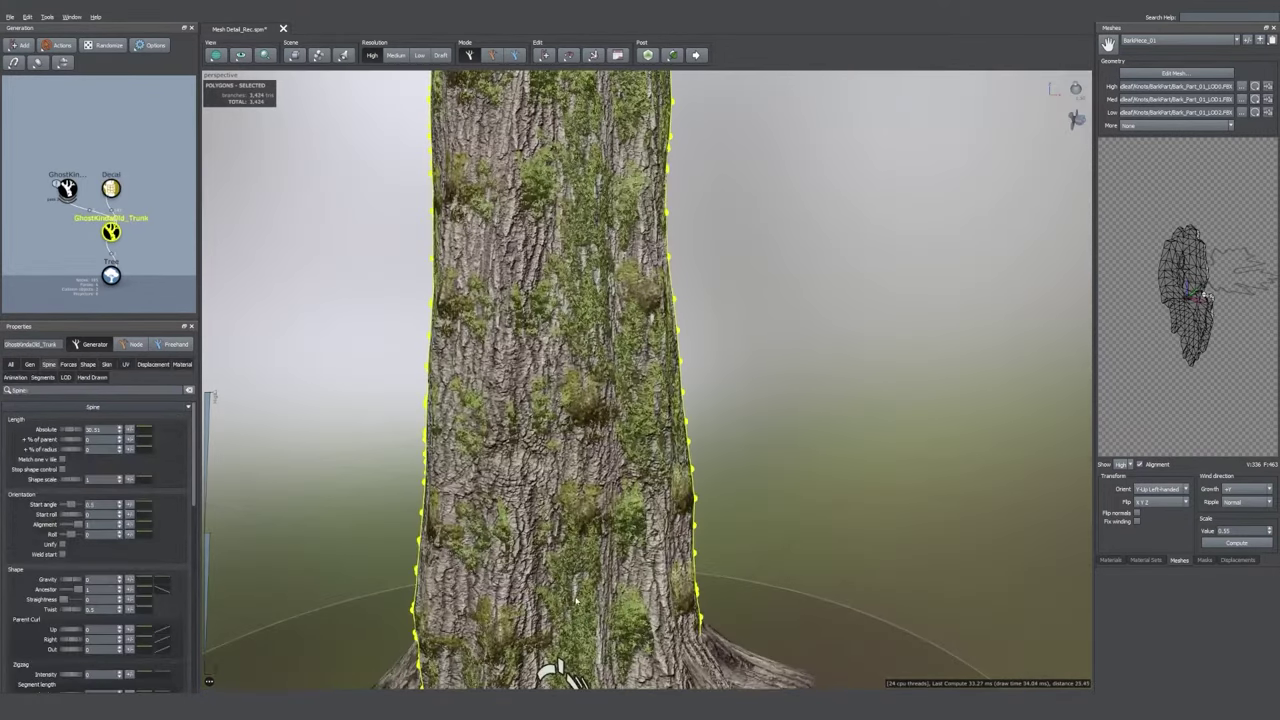
click(592, 566)
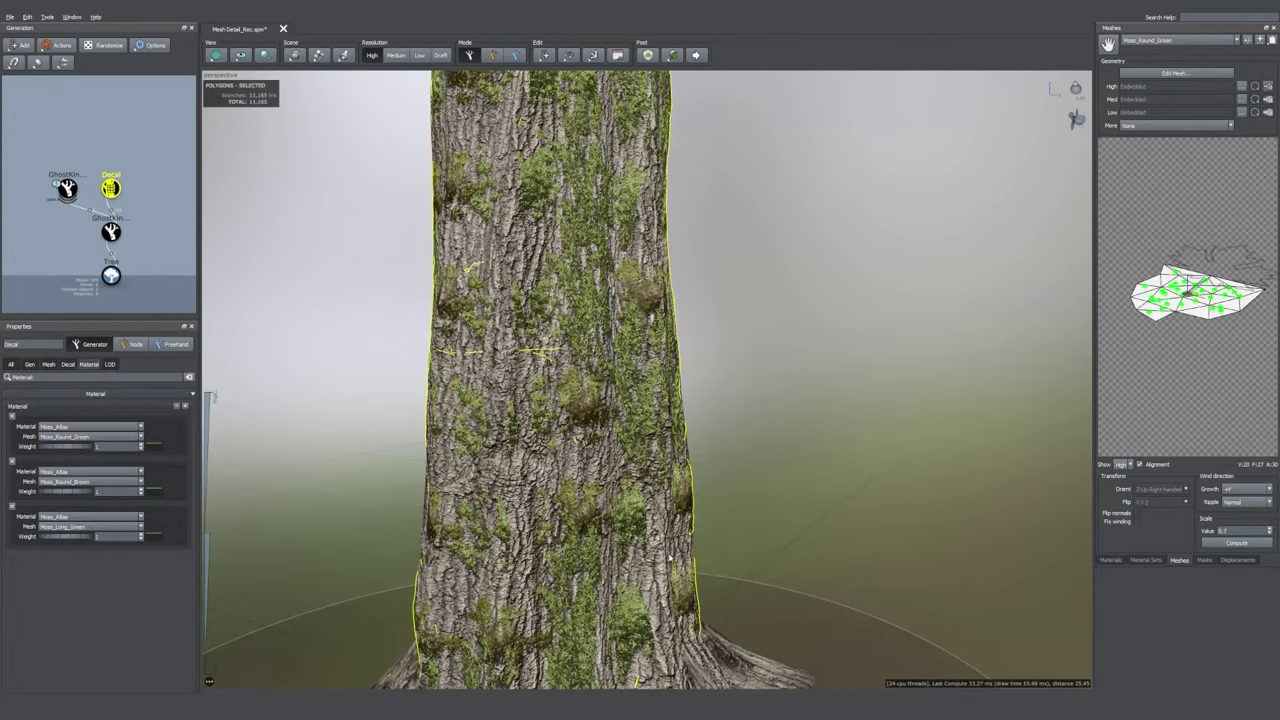
scroll(978, 322, down, 4)
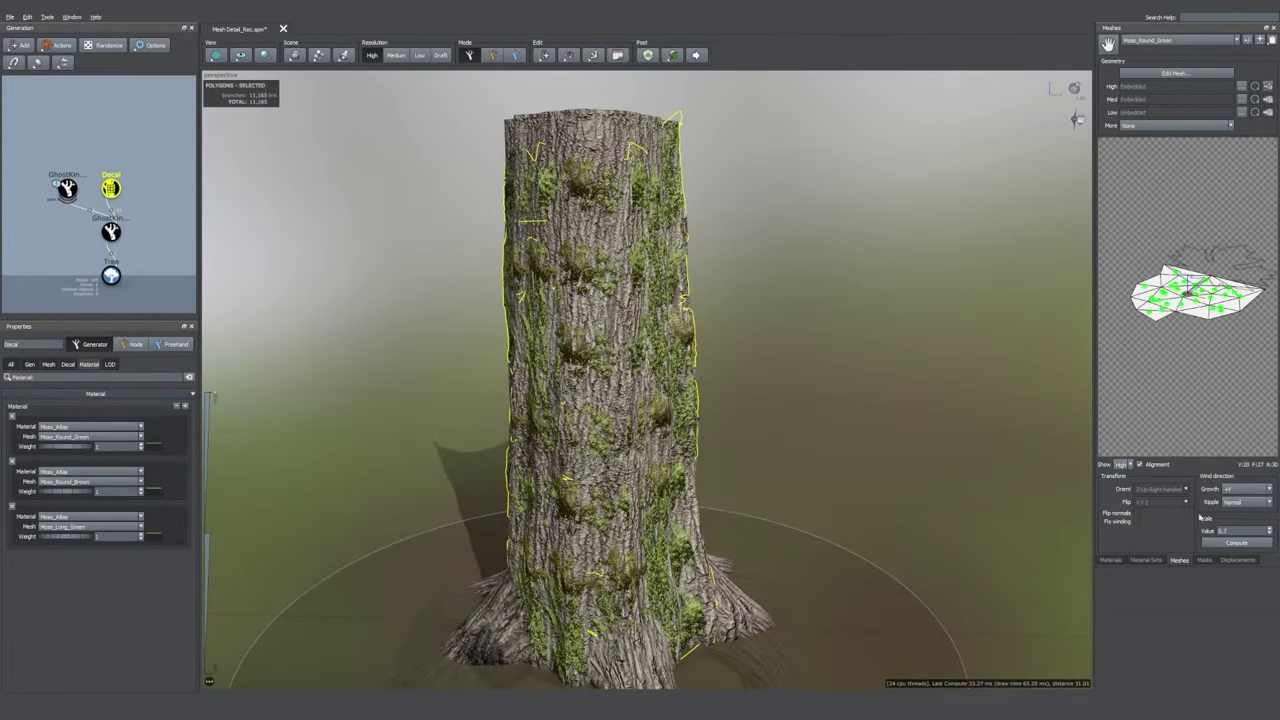
click(1170, 41)
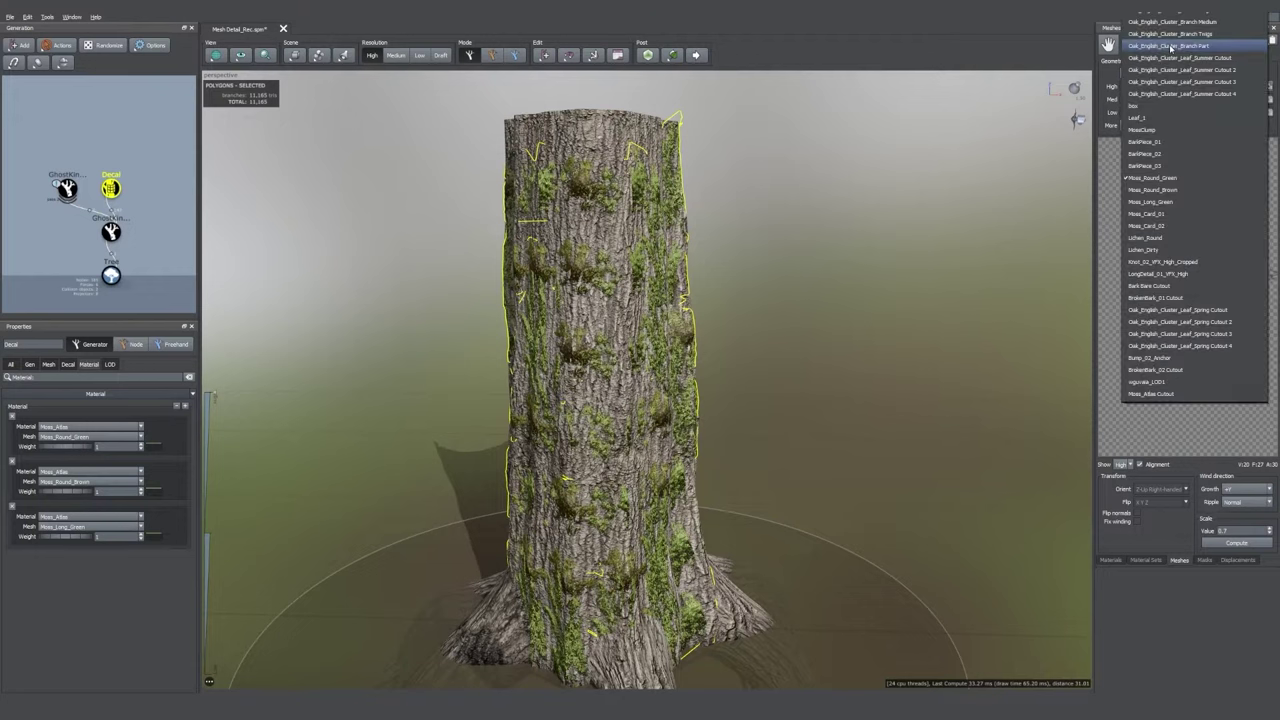
click(1169, 203)
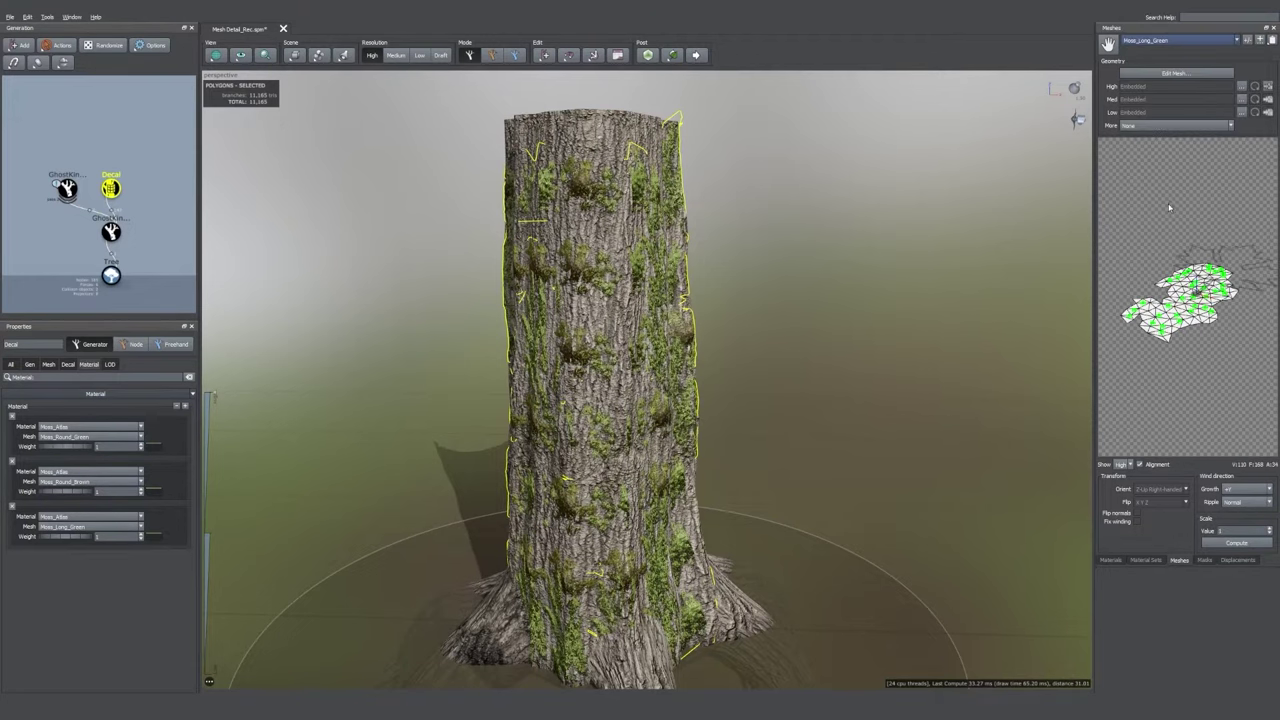
click(1237, 542)
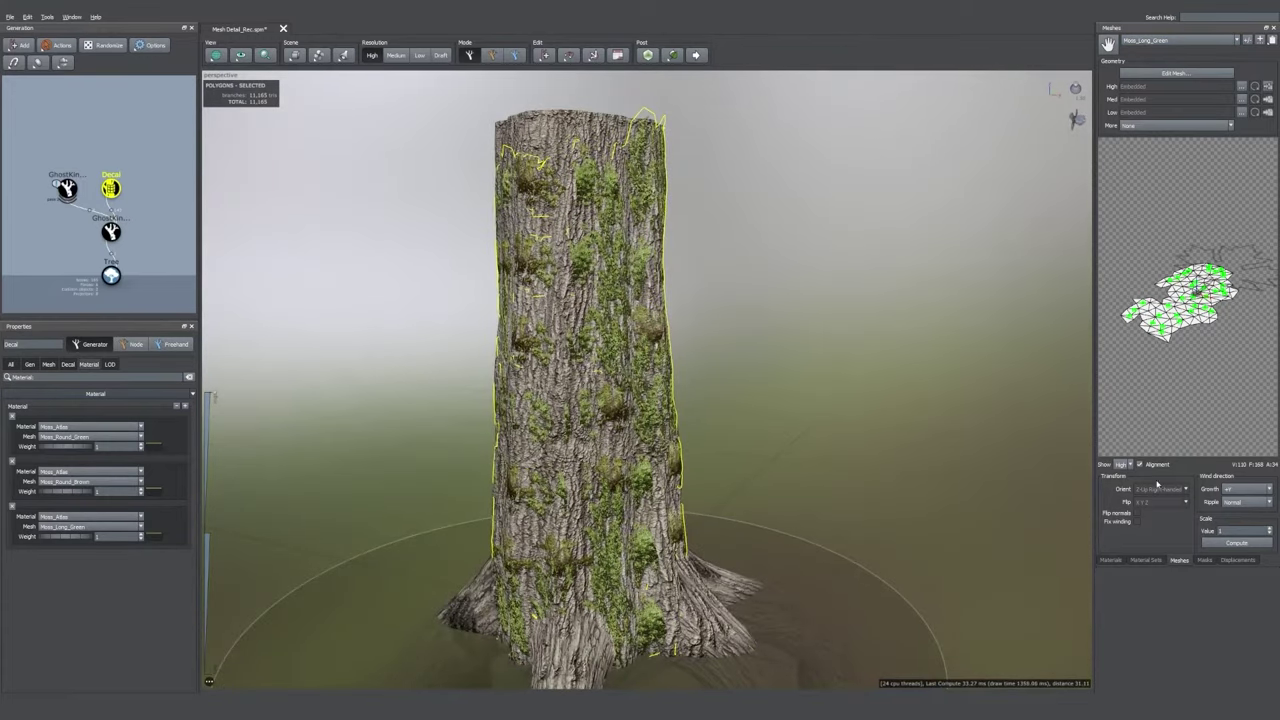
double_click(1220, 531)
key(Return)
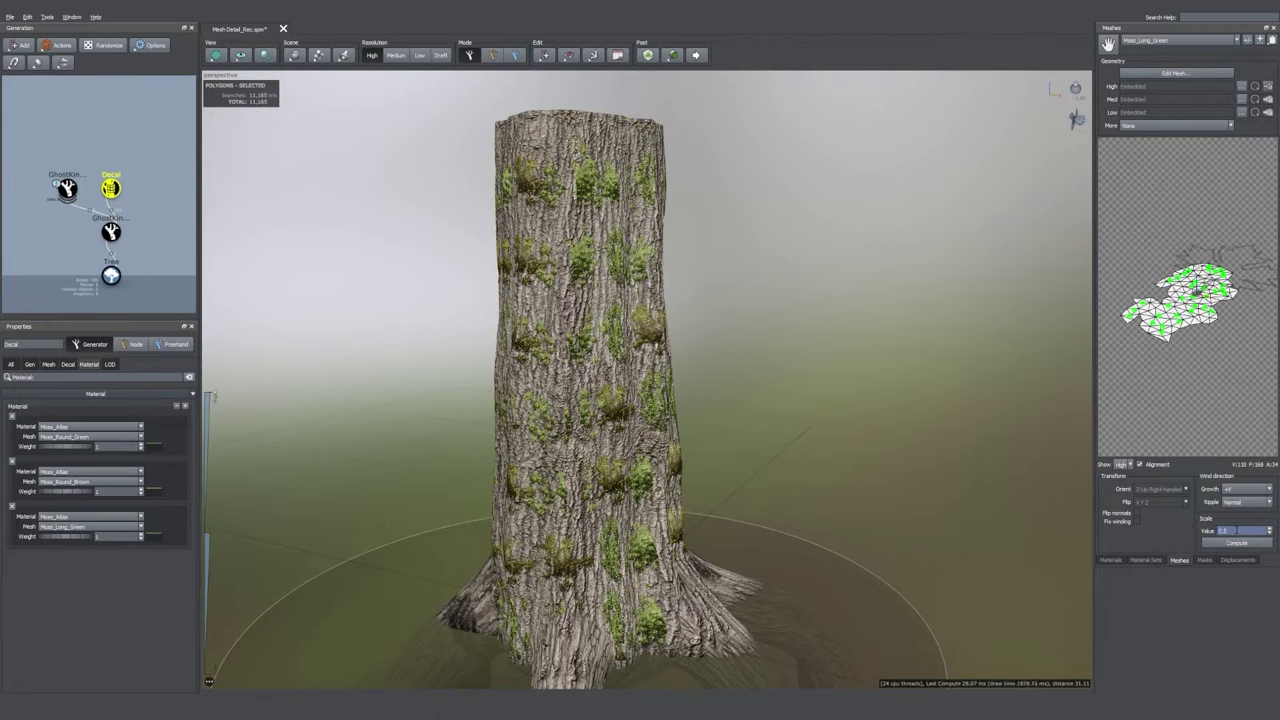
key(Return)
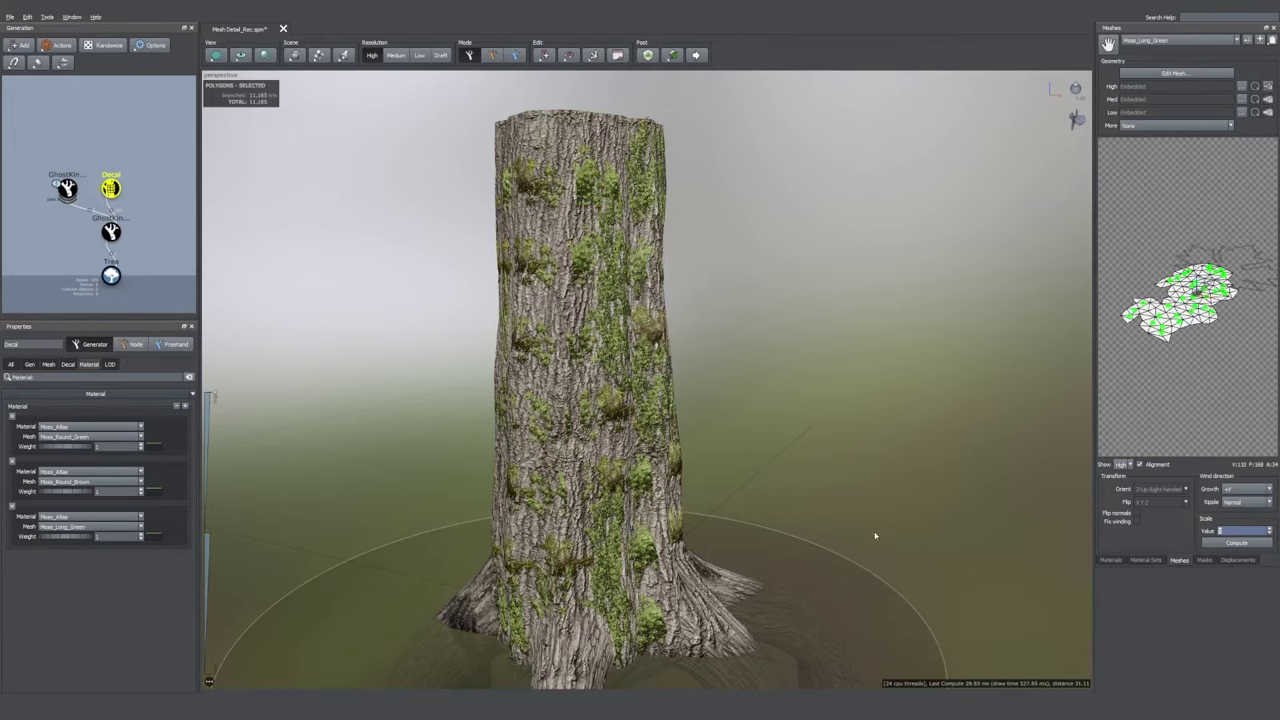
- Raise the moss decal's interval frequency to about 8 for denser coverage along the trunk
drag(875, 535, 801, 525)
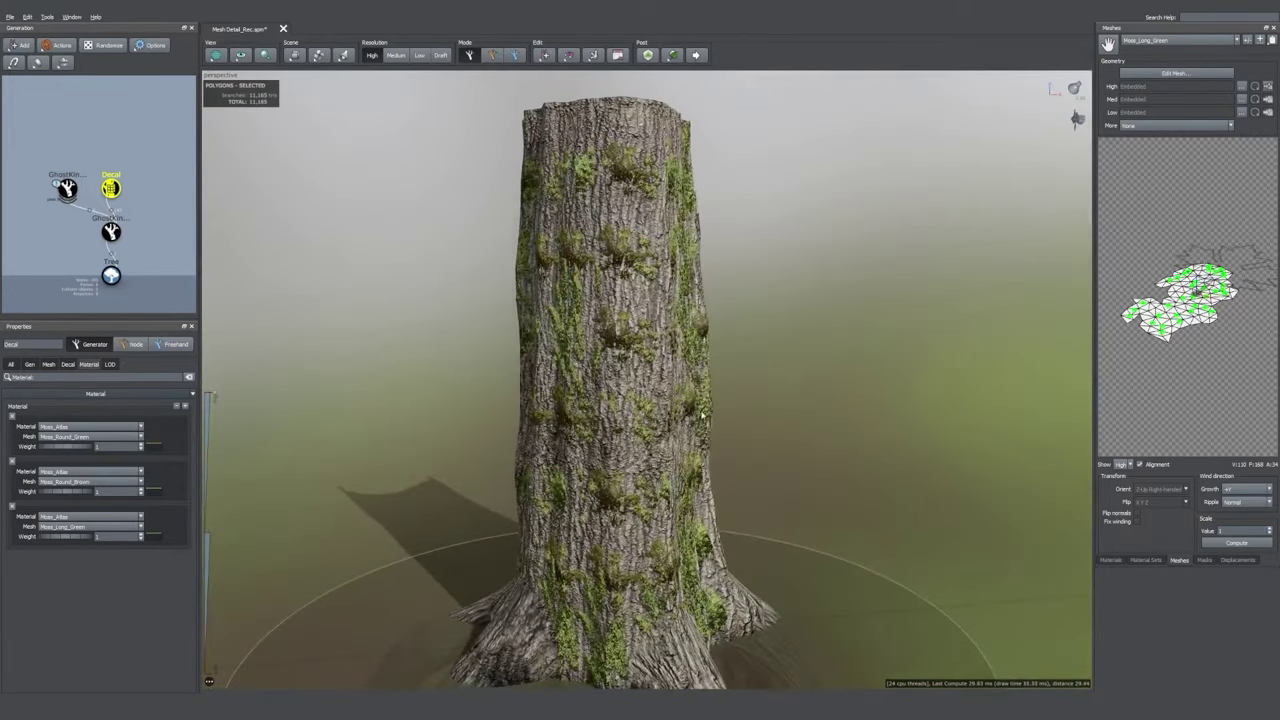
click(615, 337)
click(615, 337)
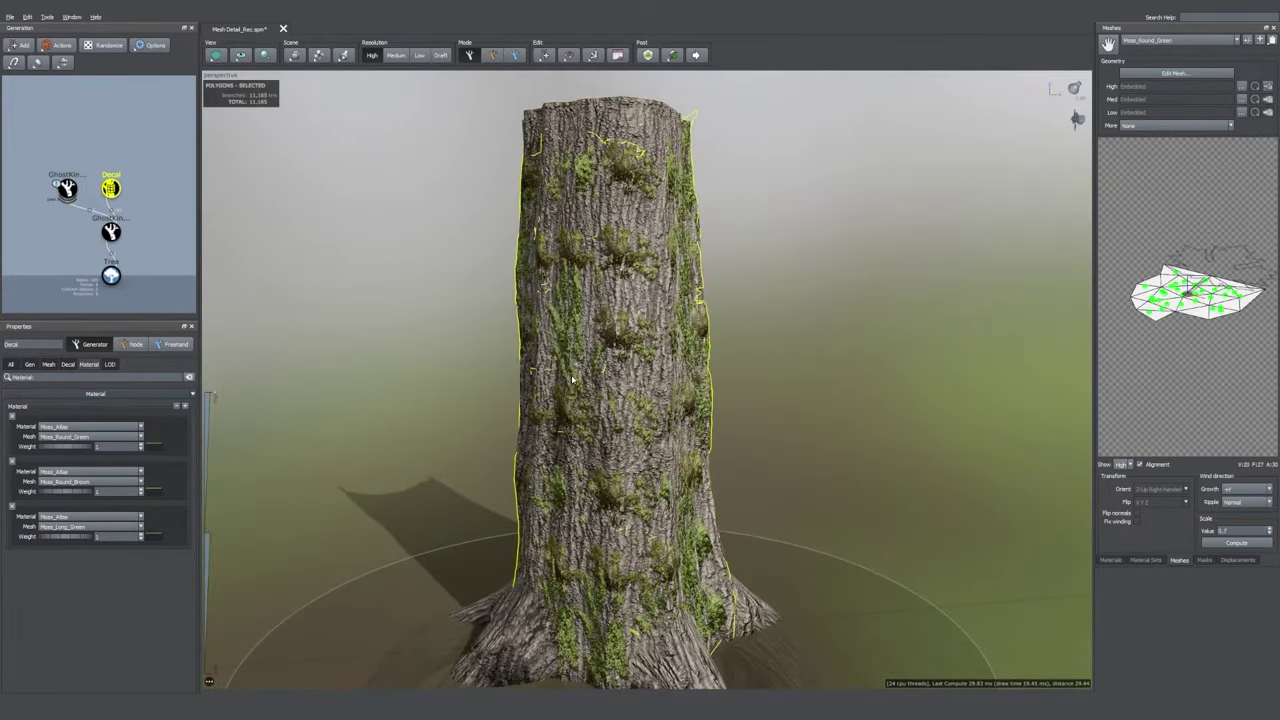
click(11, 364)
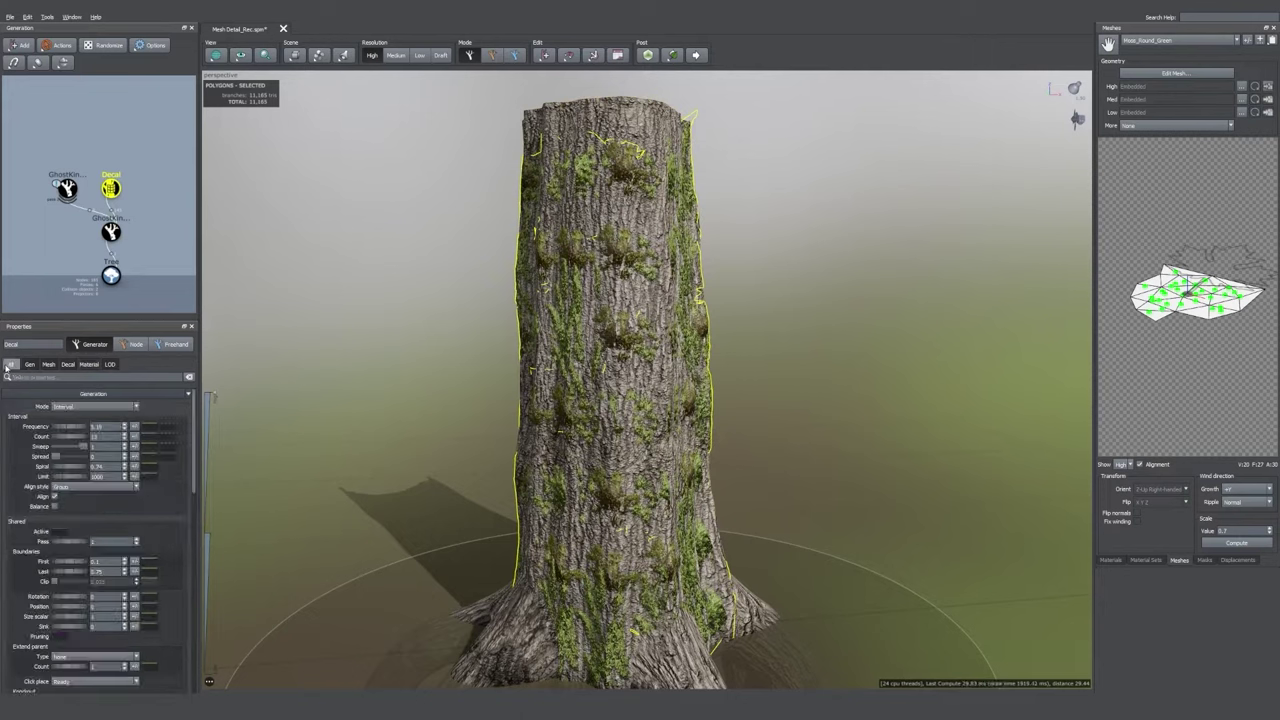
scroll(61, 498, down, 1)
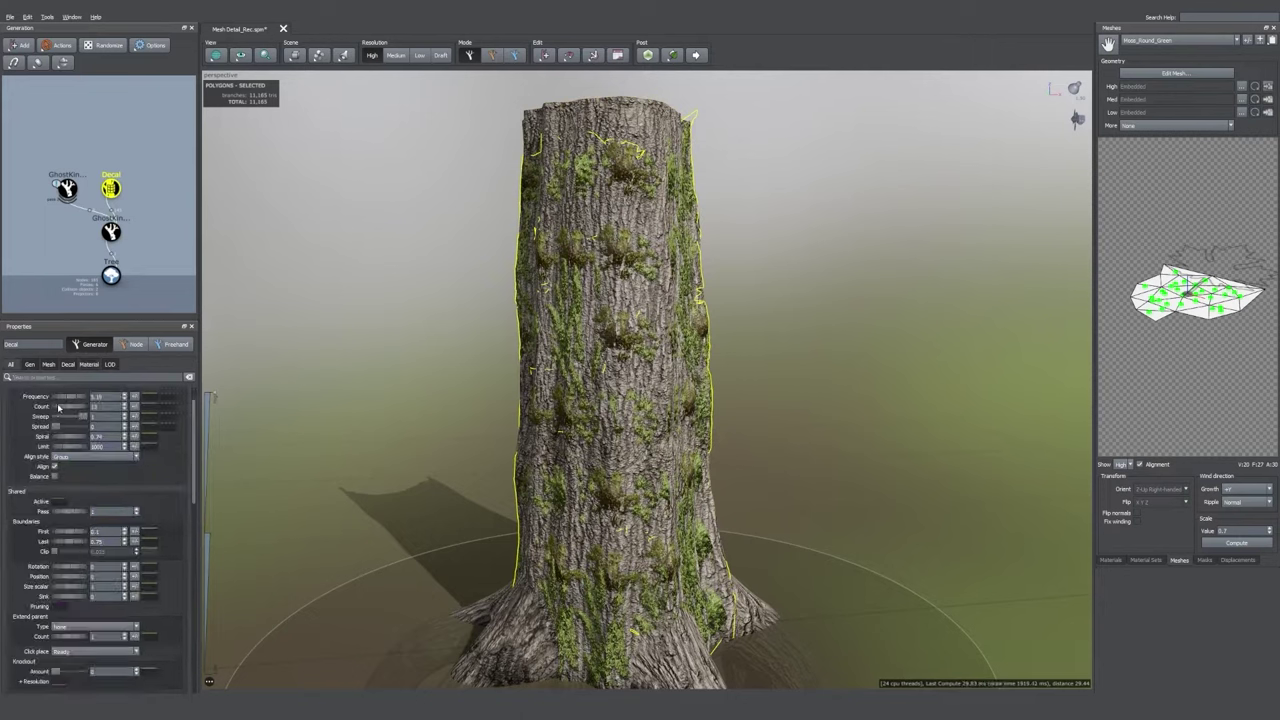
drag(61, 397, 197, 389)
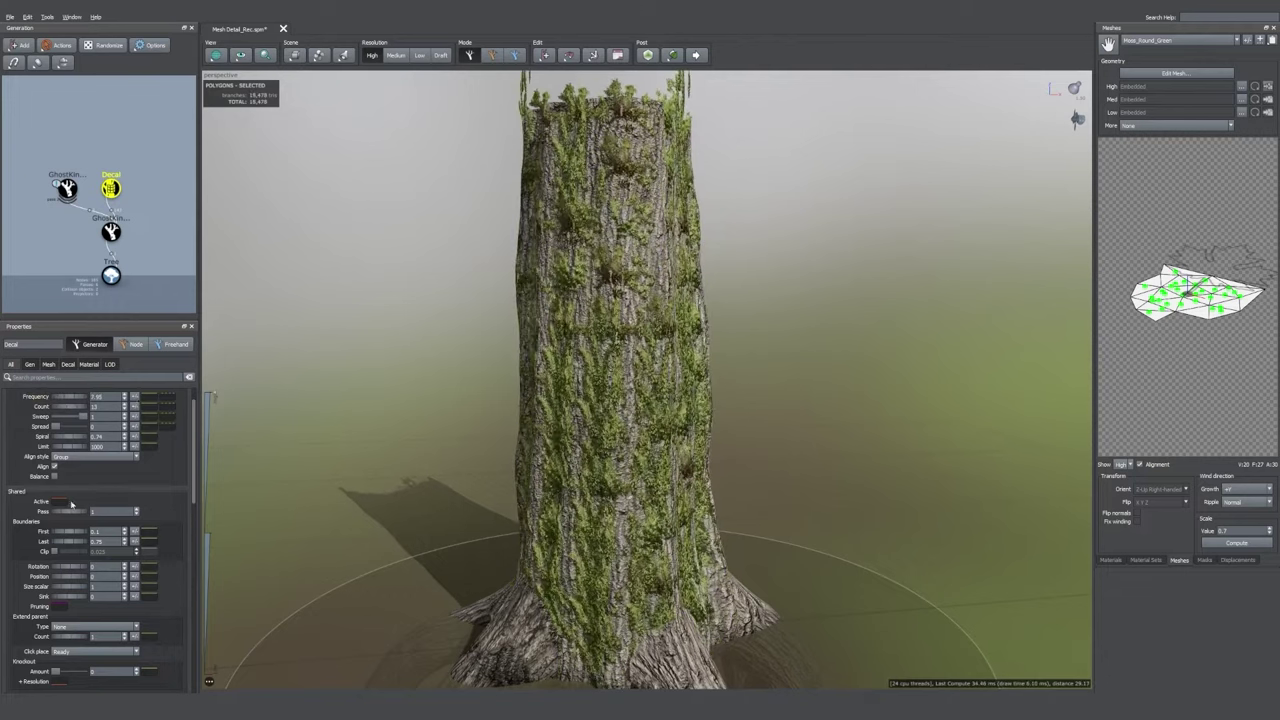
- Set the moss decal's knockout amount to about 0.418 to thin out the moss on the trunk
scroll(74, 578, down, 1)
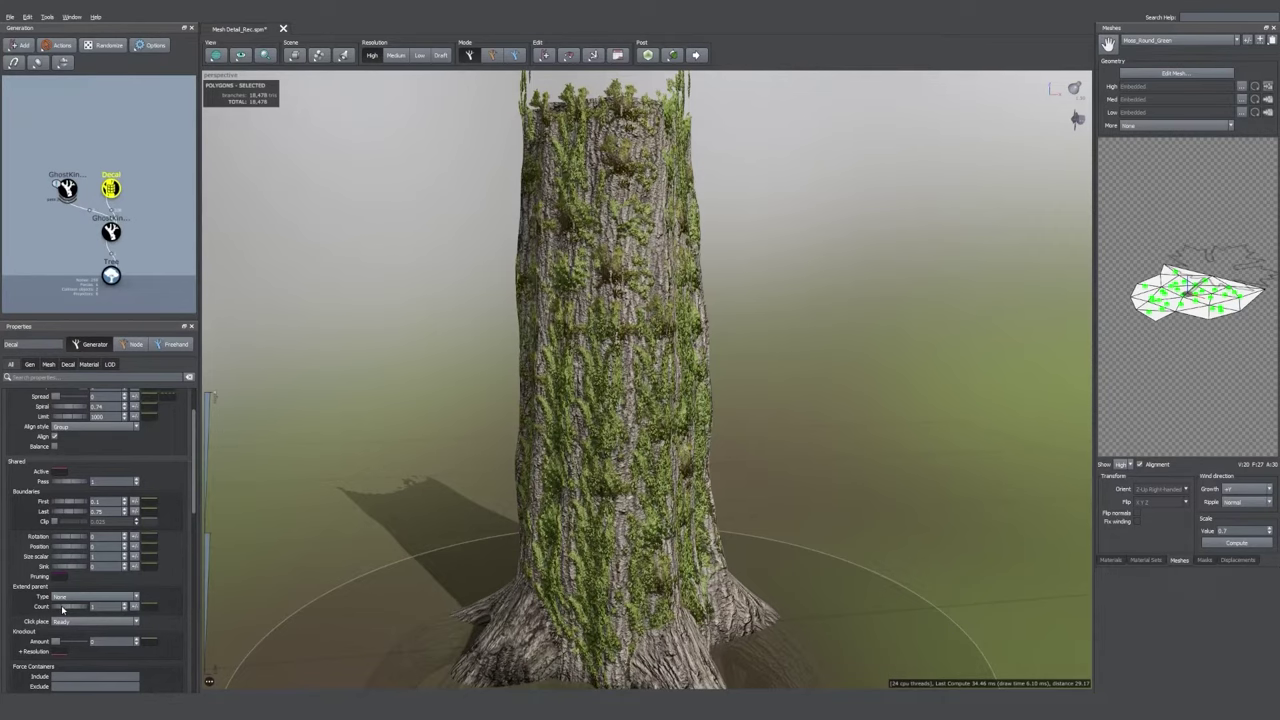
scroll(62, 609, down, 1)
drag(55, 611, 66, 611)
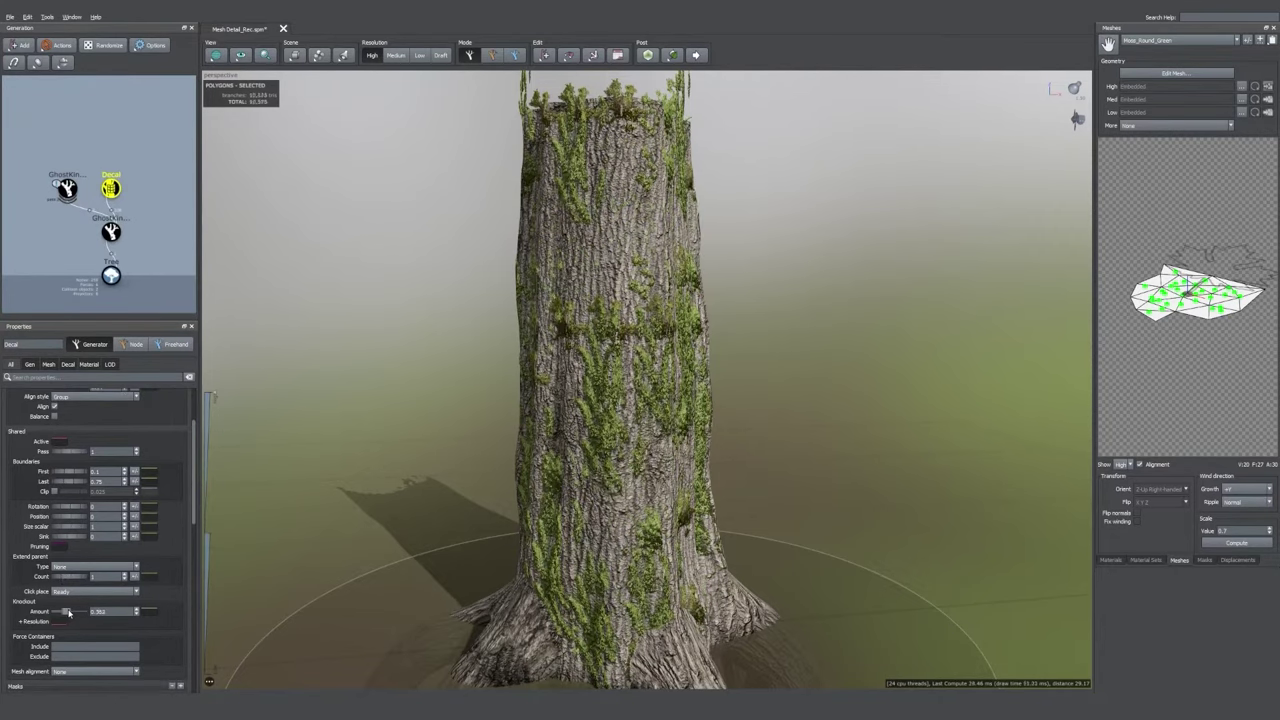
drag(392, 445, 433, 437)
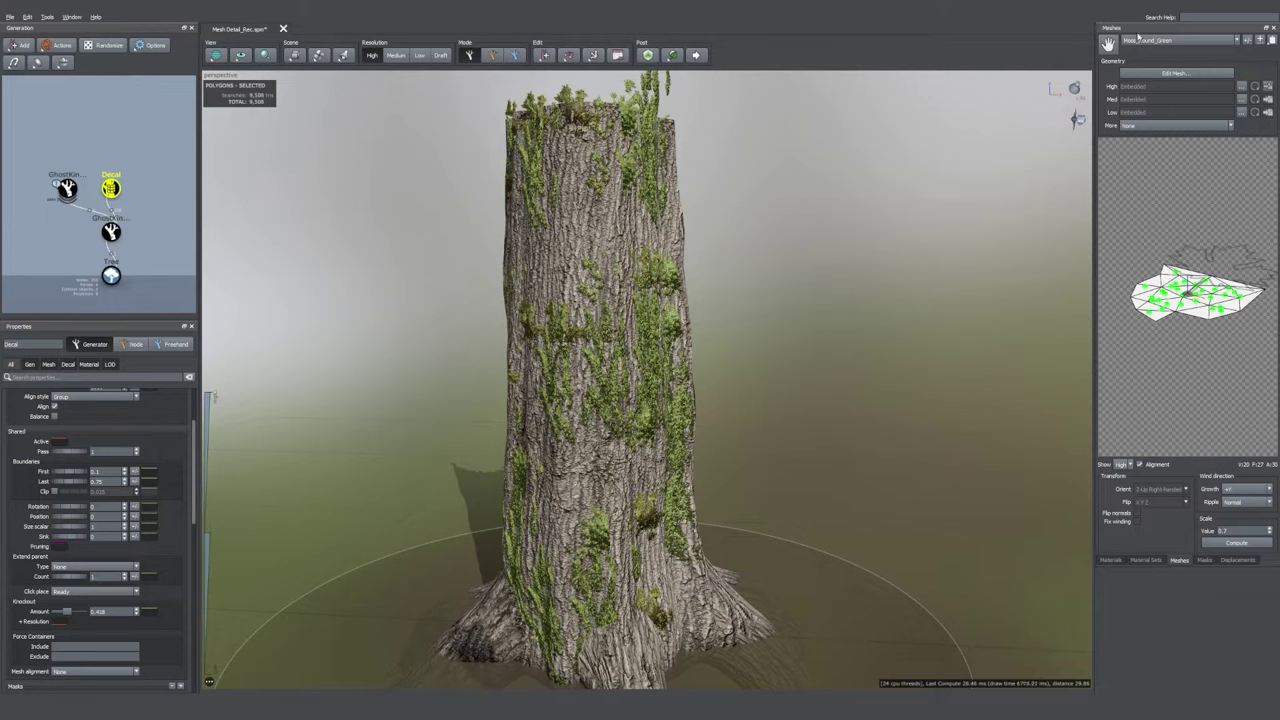
- Open the Moss_Atlas Cutout mesh of the Moss_Atlas material for editing
click(1110, 560)
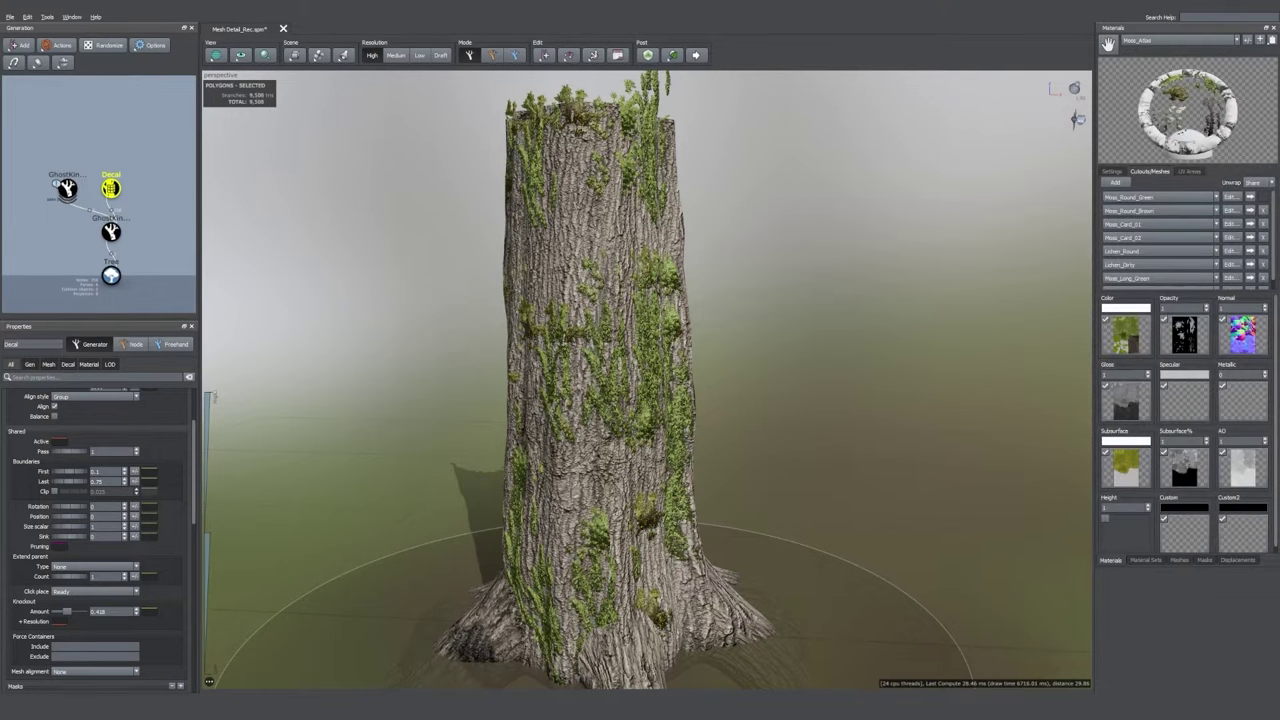
drag(1274, 253, 1274, 278)
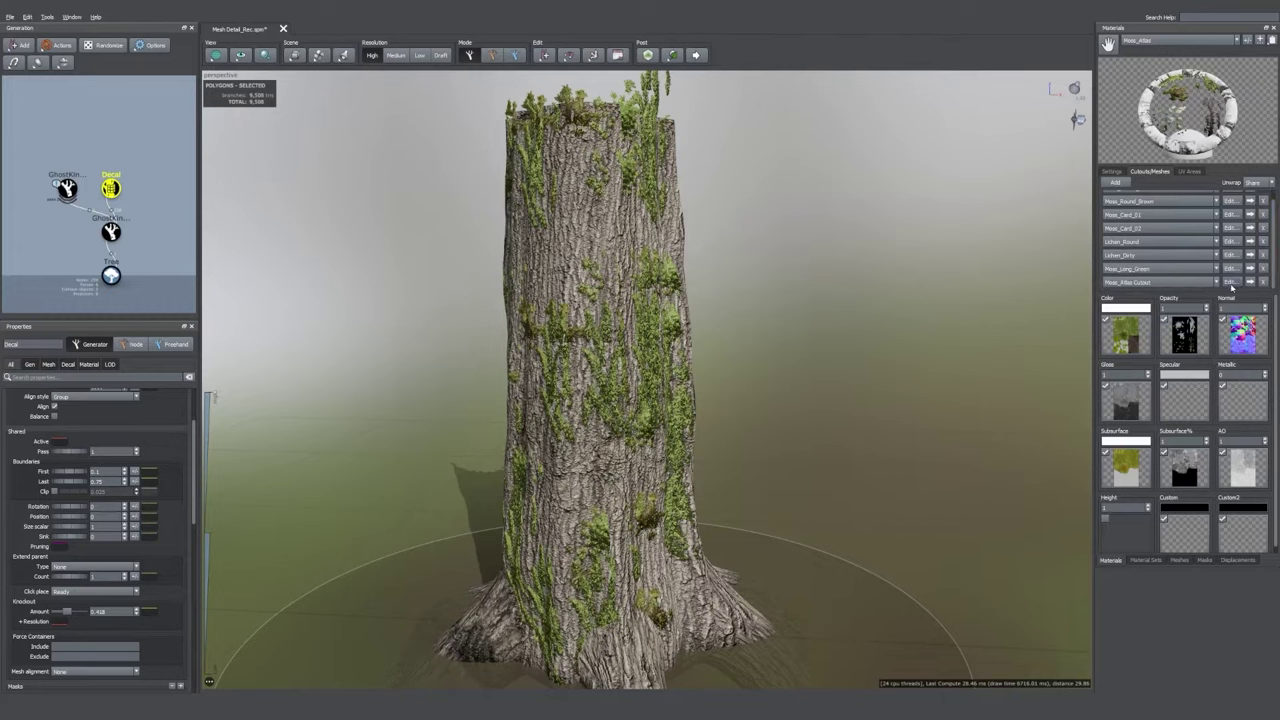
click(1232, 284)
scroll(600, 362, up, 4)
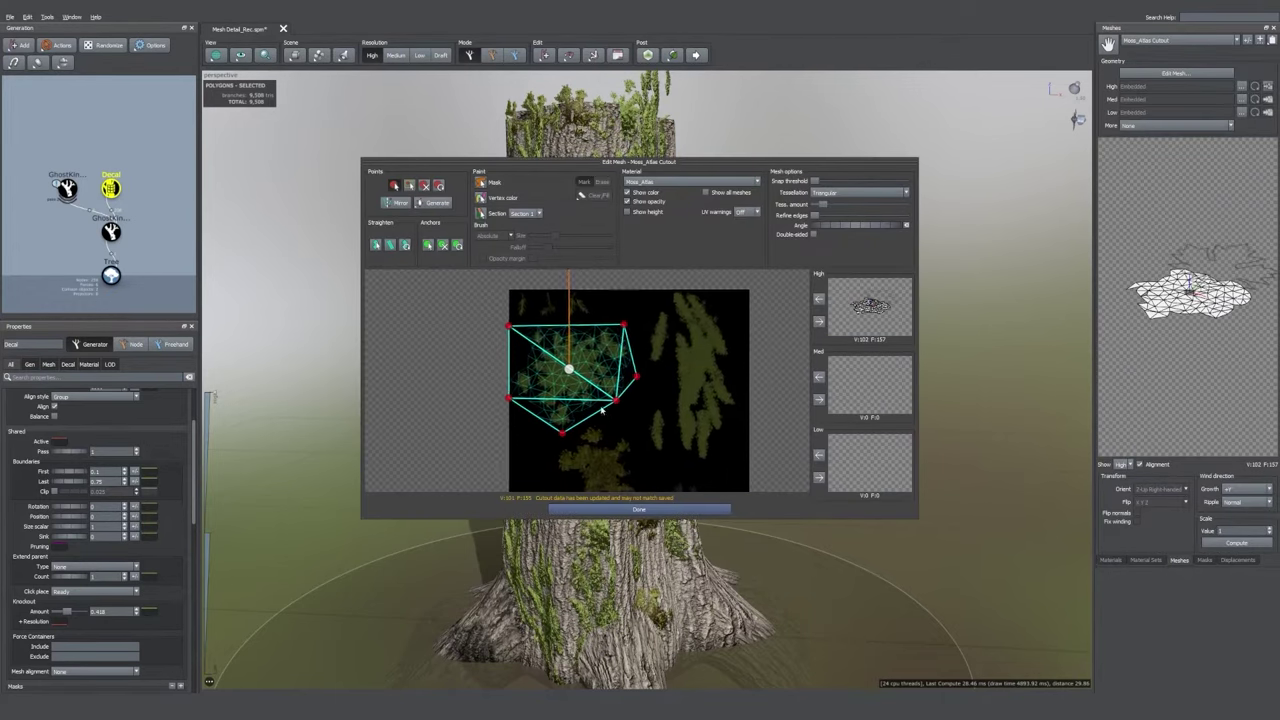
- Scatter anchor points across the green round moss clump, pointing outward from its centre
click(428, 245)
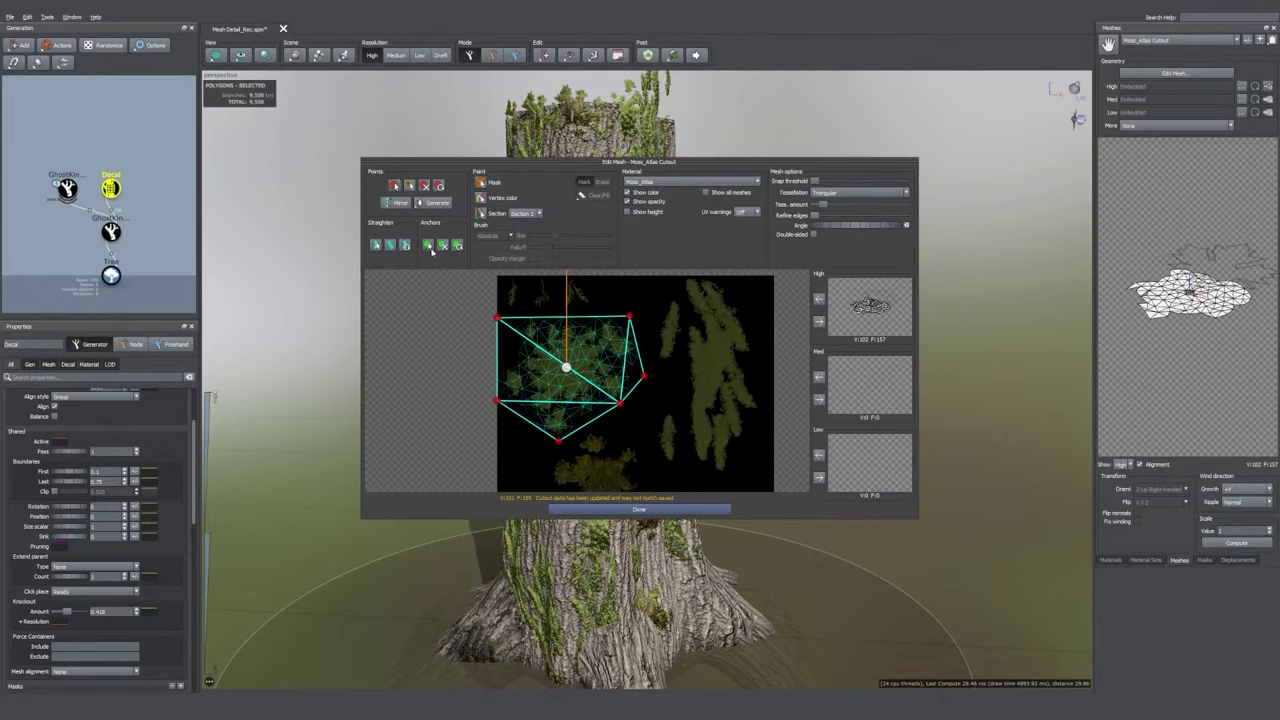
click(559, 346)
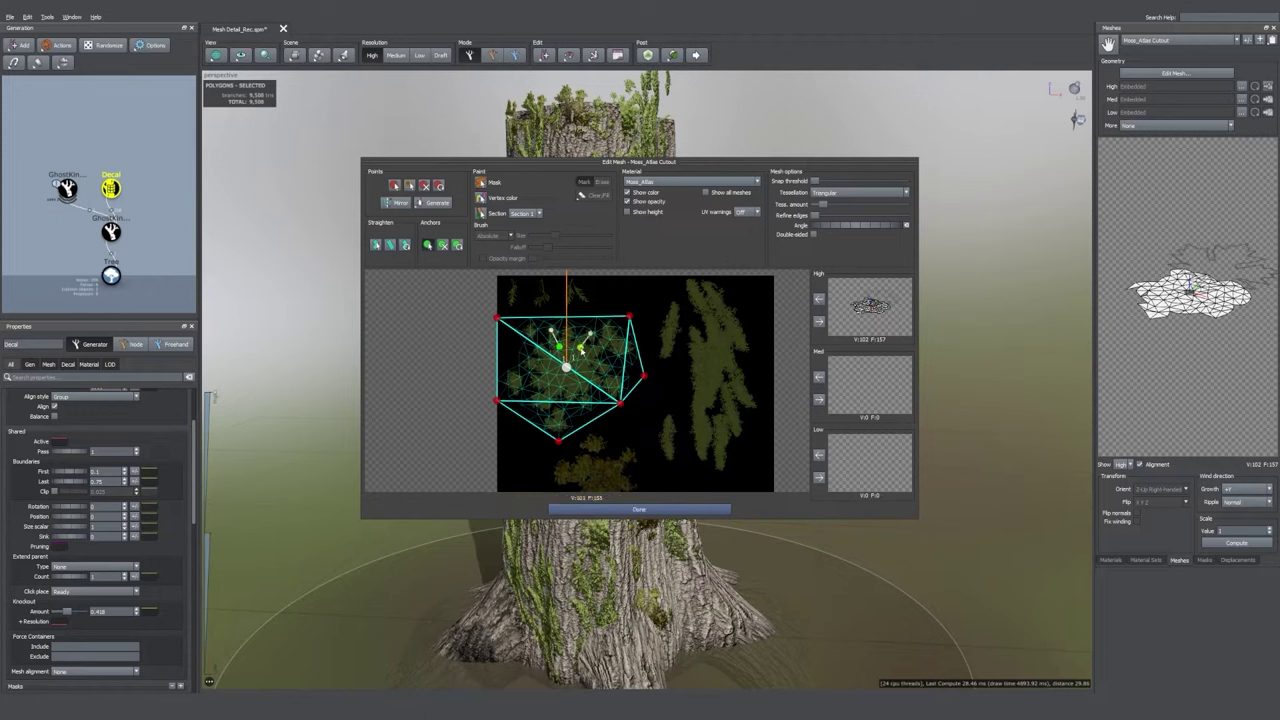
click(581, 347)
click(600, 367)
click(589, 380)
click(577, 391)
click(547, 394)
click(547, 394)
click(552, 378)
click(541, 362)
click(574, 370)
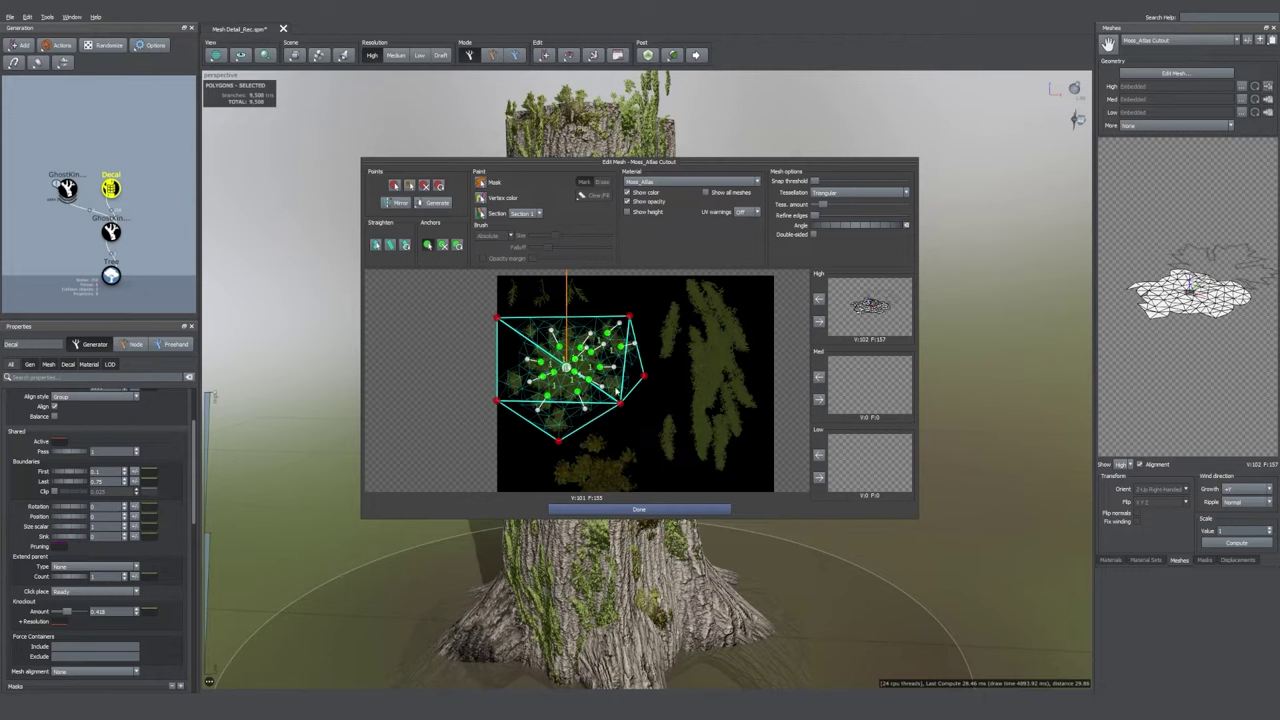
click(555, 422)
- Apply the edited cutout to the High resolution mesh, finish editing and return to the Moss_Atlas material settings
click(818, 322)
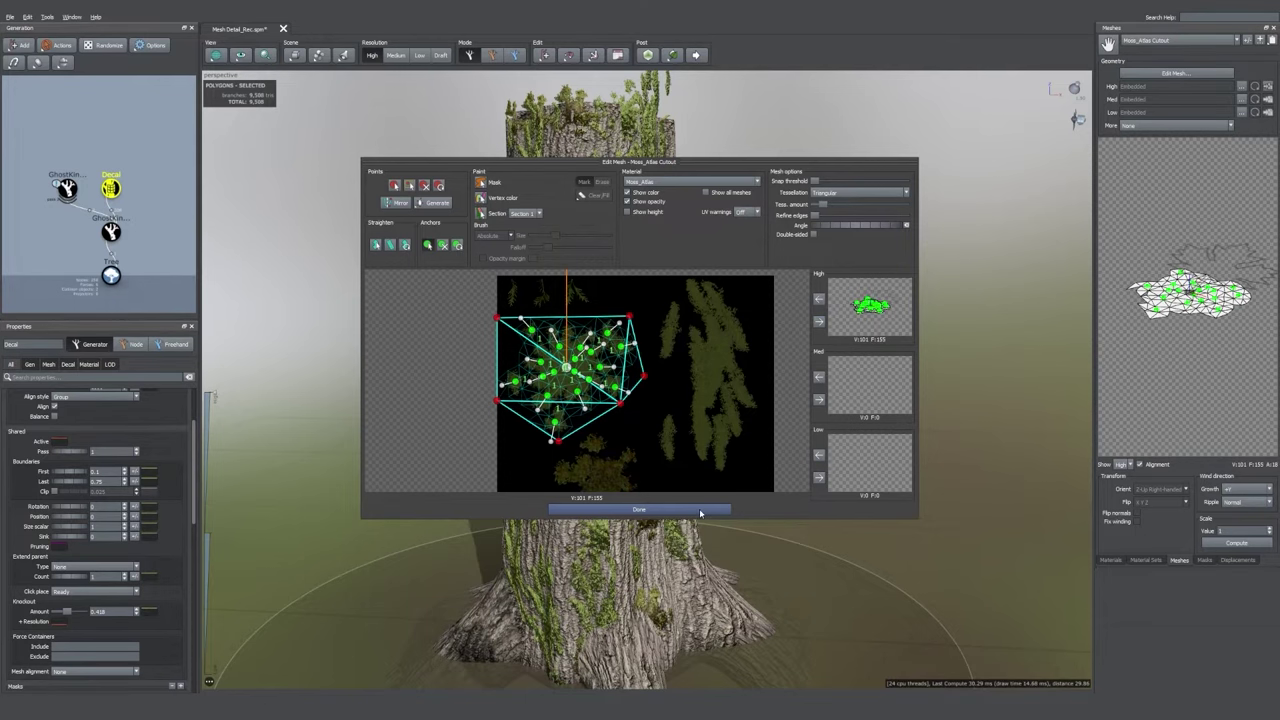
click(699, 511)
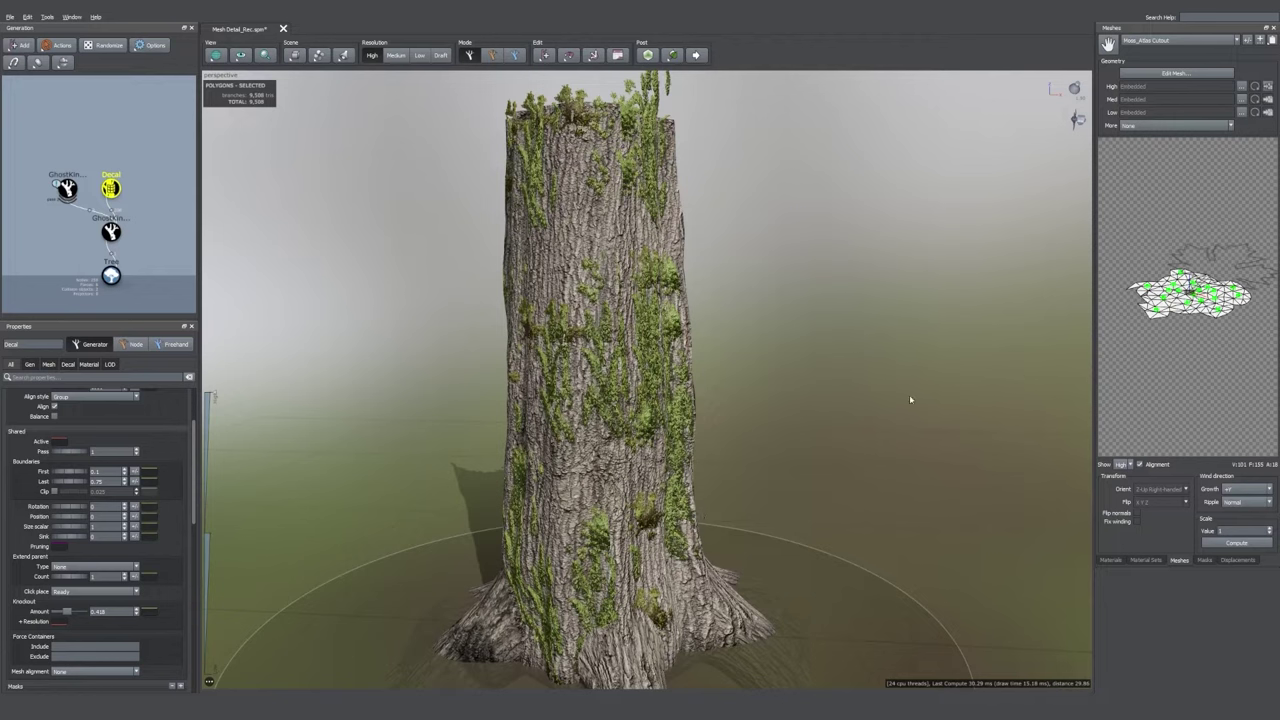
click(1110, 560)
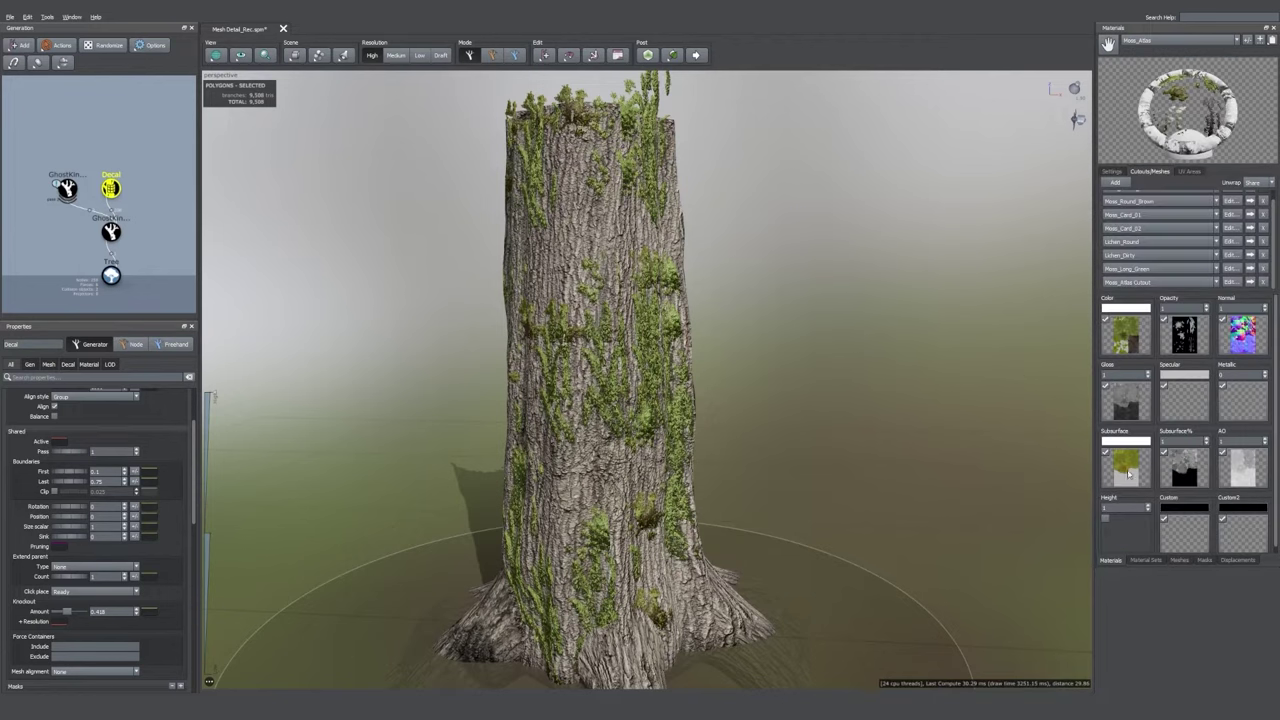
- Add another cutout mesh to the Moss_Atlas material and open it for editing
click(1114, 183)
click(1236, 282)
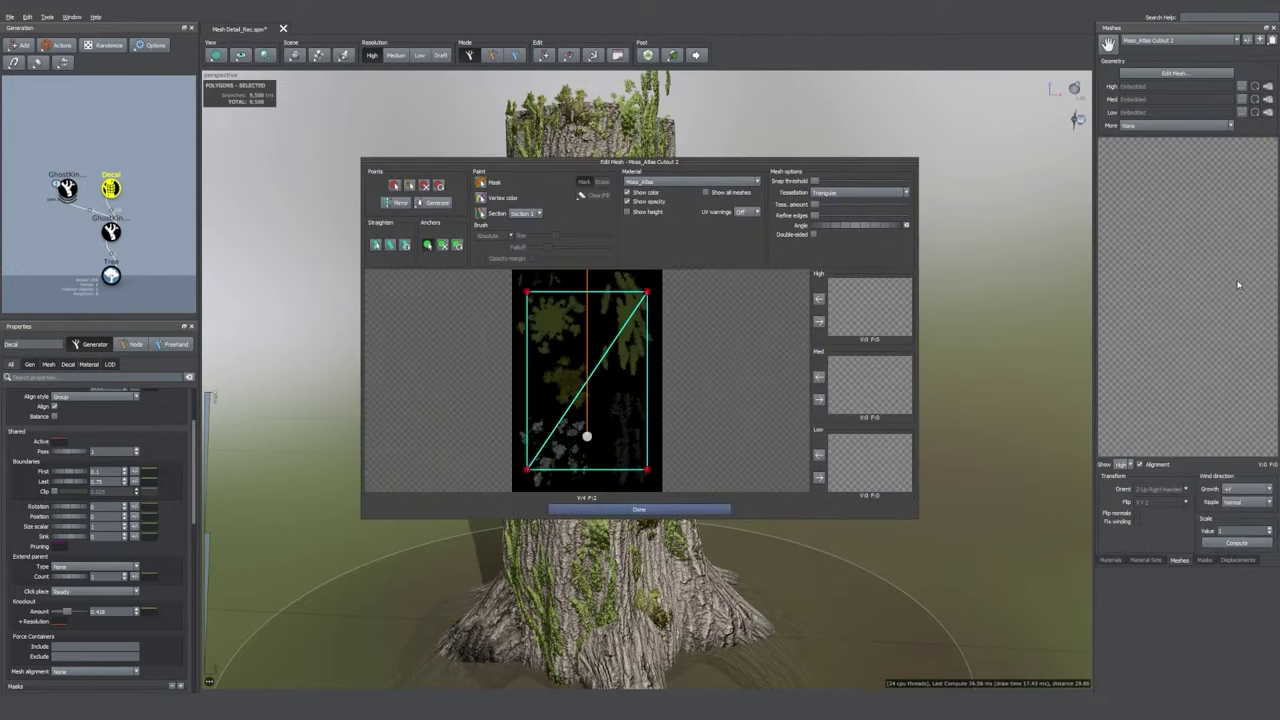
scroll(566, 294, up, 2)
scroll(632, 408, down, 2)
- Gather the new cutout's corner points near the small sprig above the green round moss and delete the spare point to leave a triangle
click(395, 185)
drag(647, 474, 533, 305)
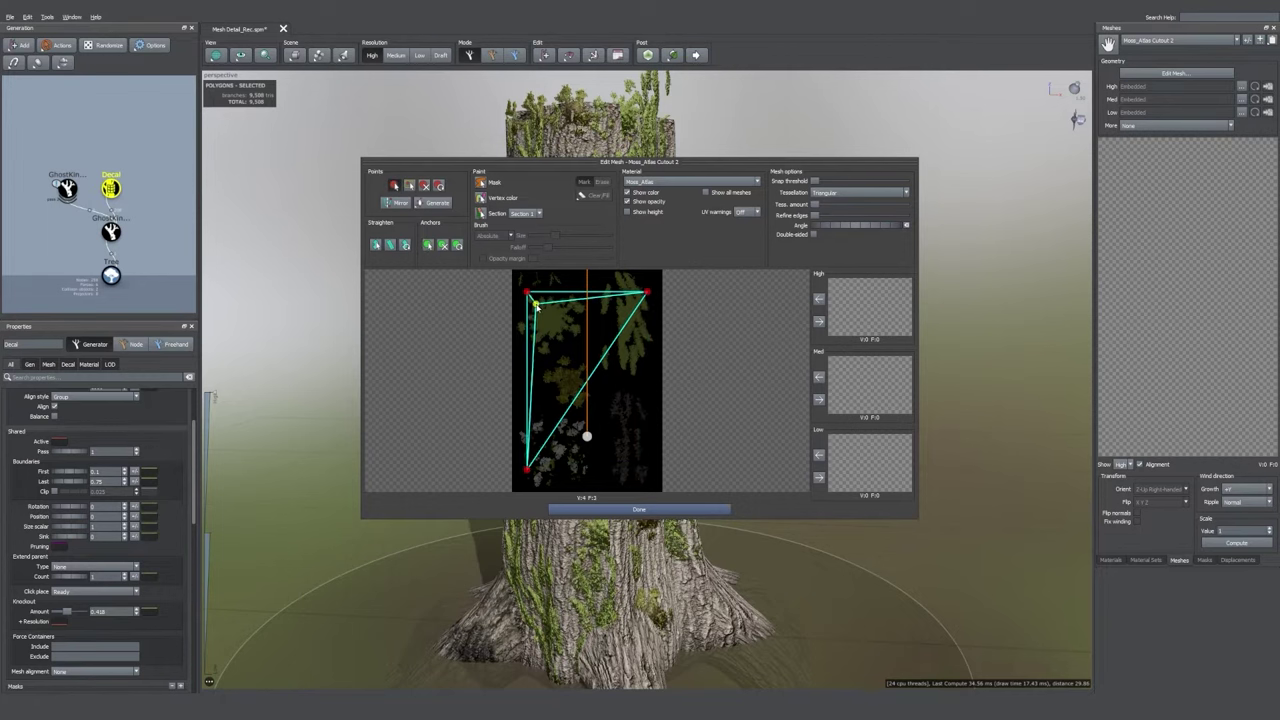
drag(647, 293, 538, 291)
click(425, 186)
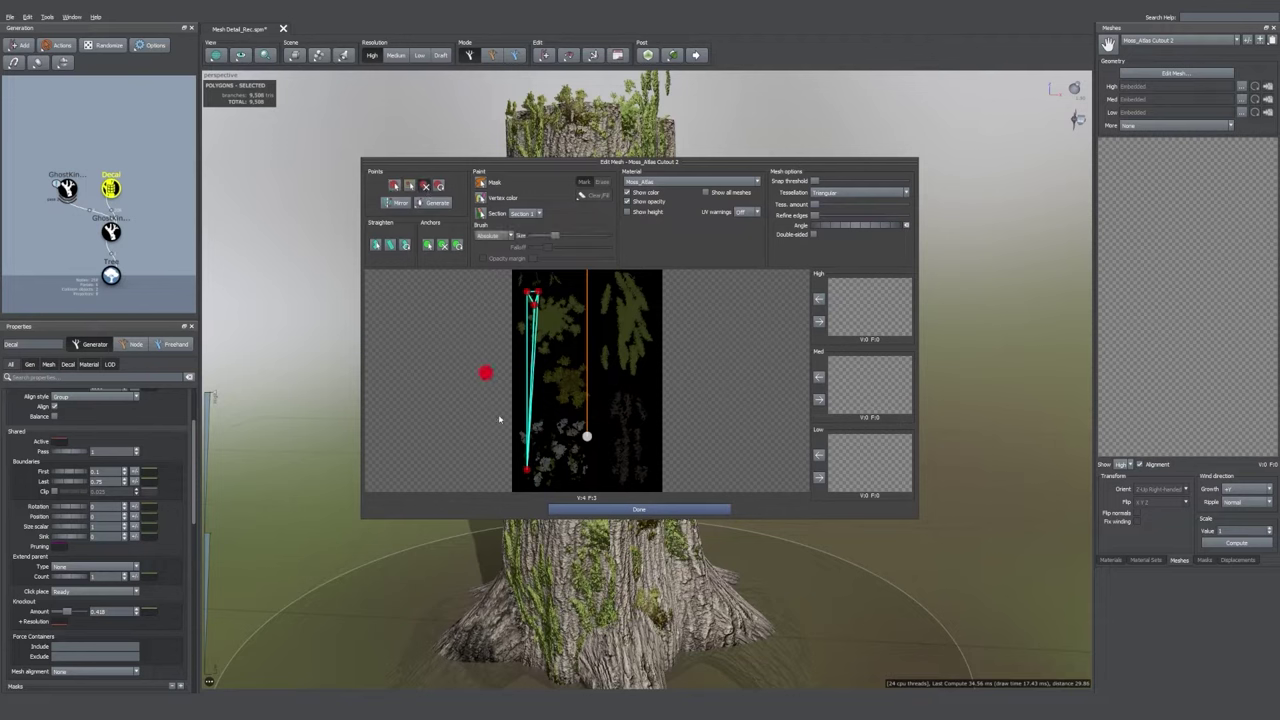
click(526, 467)
click(394, 186)
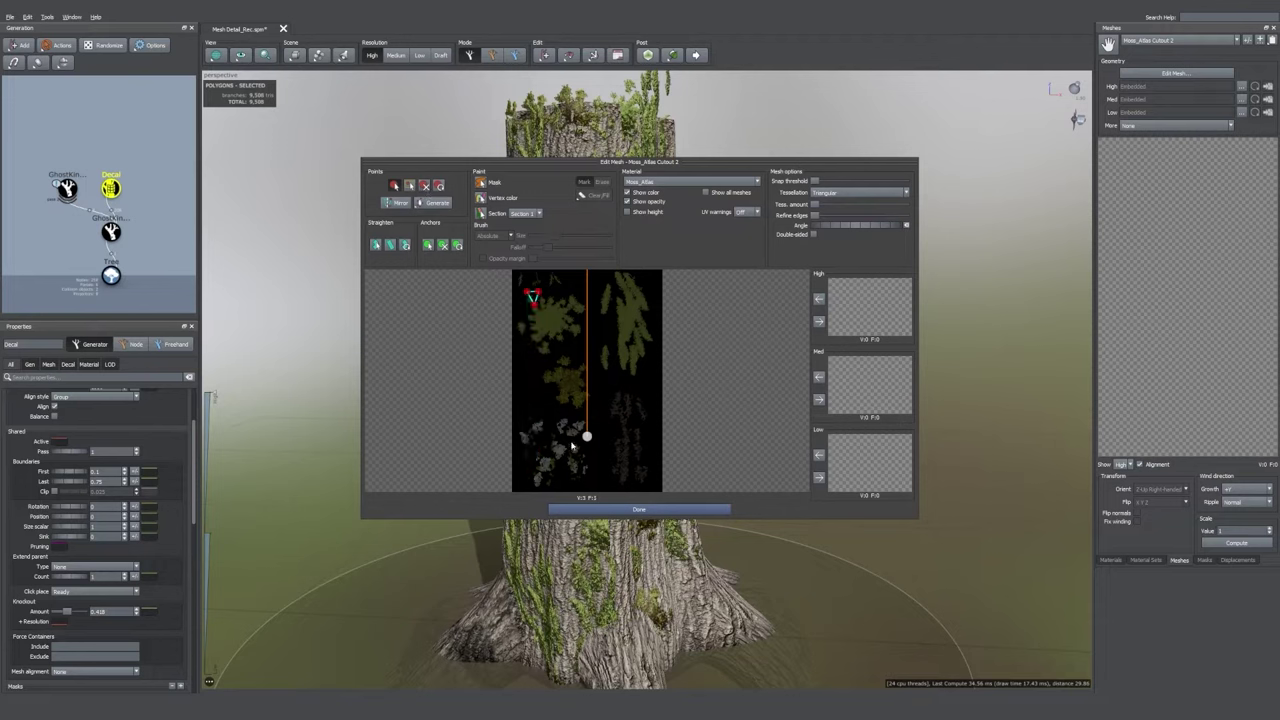
- Centre the pivot on the small moss sprig, fit the triangle around it, and apply the cutout to the High resolution mesh
drag(587, 438, 532, 299)
scroll(532, 300, up, 4)
middle_drag(532, 300, 611, 446)
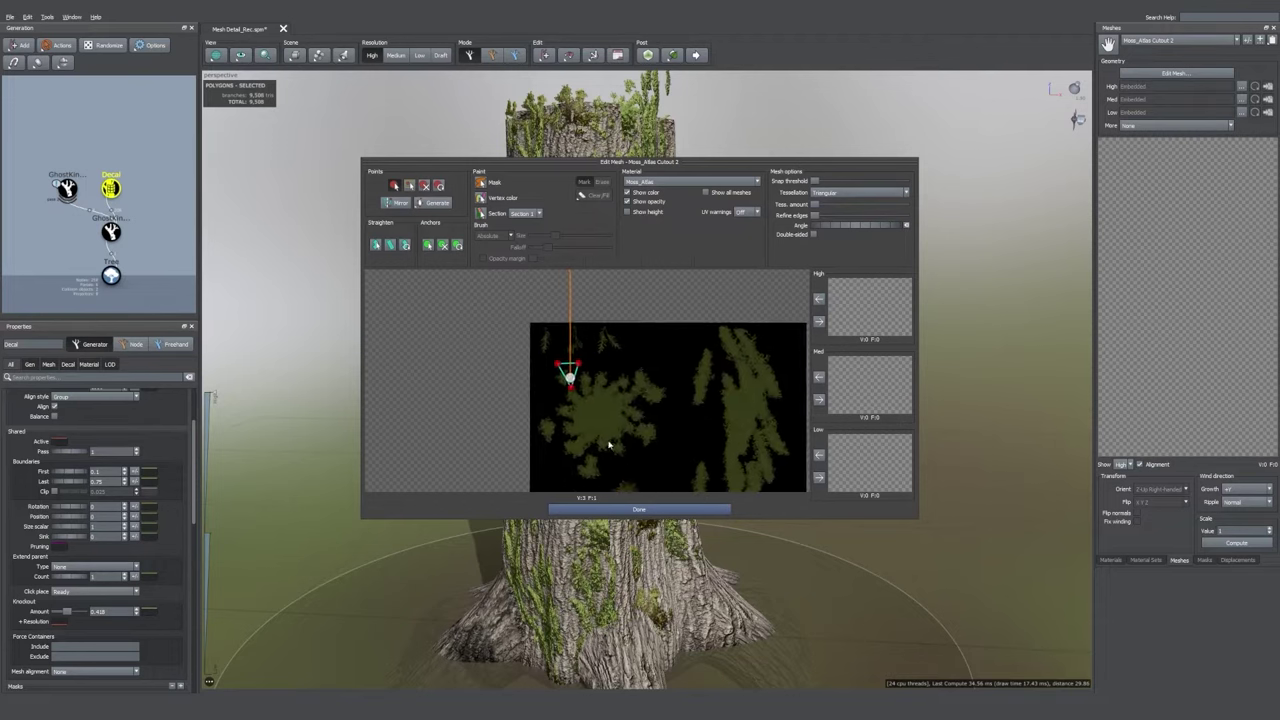
scroll(591, 405, up, 4)
drag(550, 398, 532, 405)
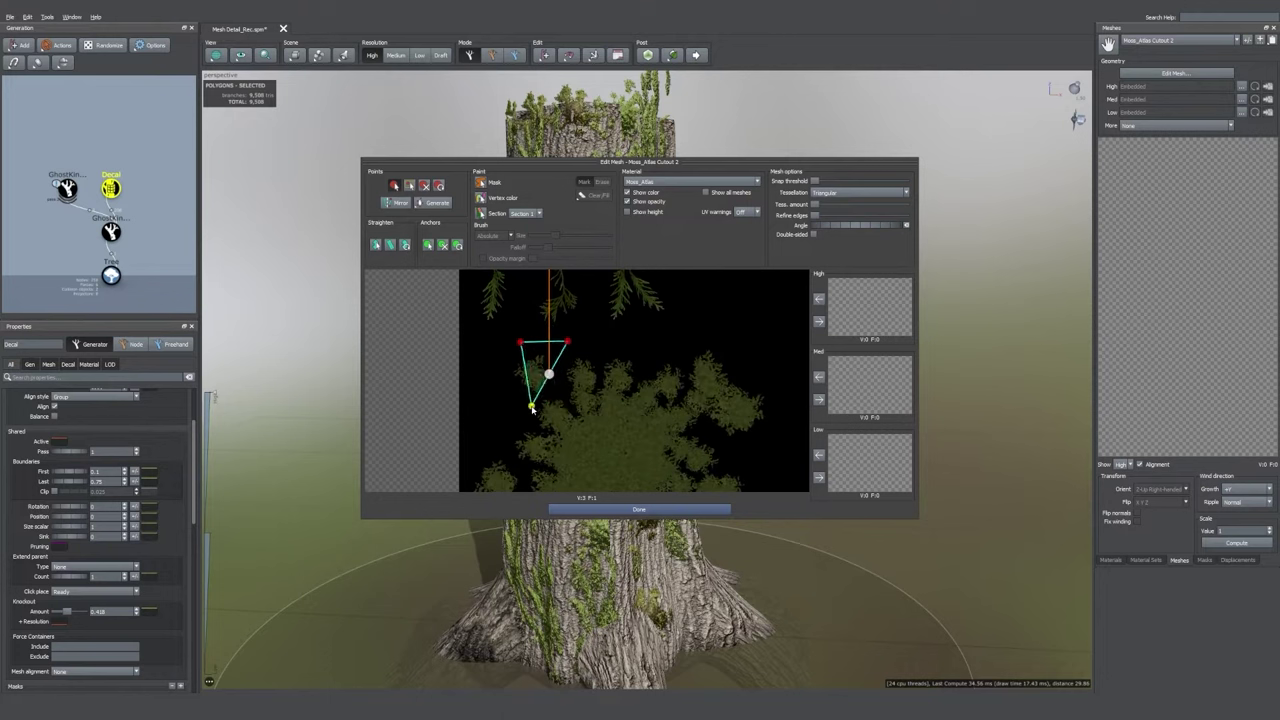
drag(520, 343, 571, 345)
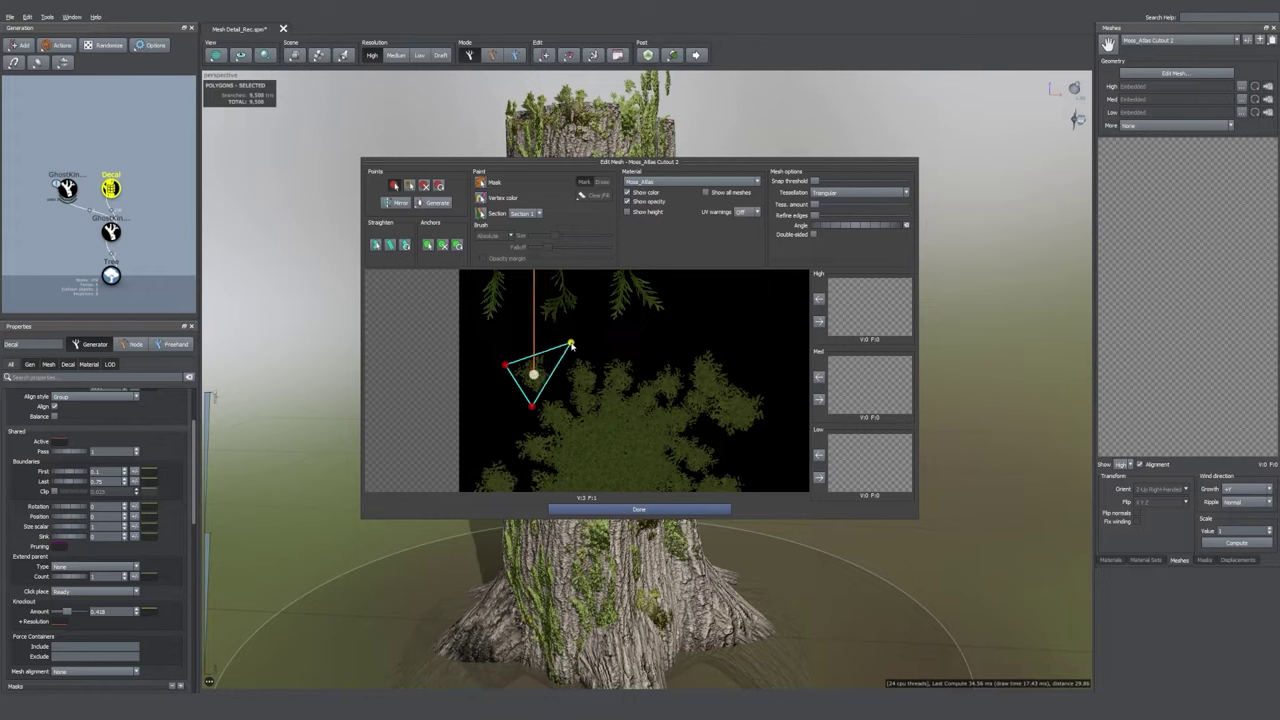
click(819, 322)
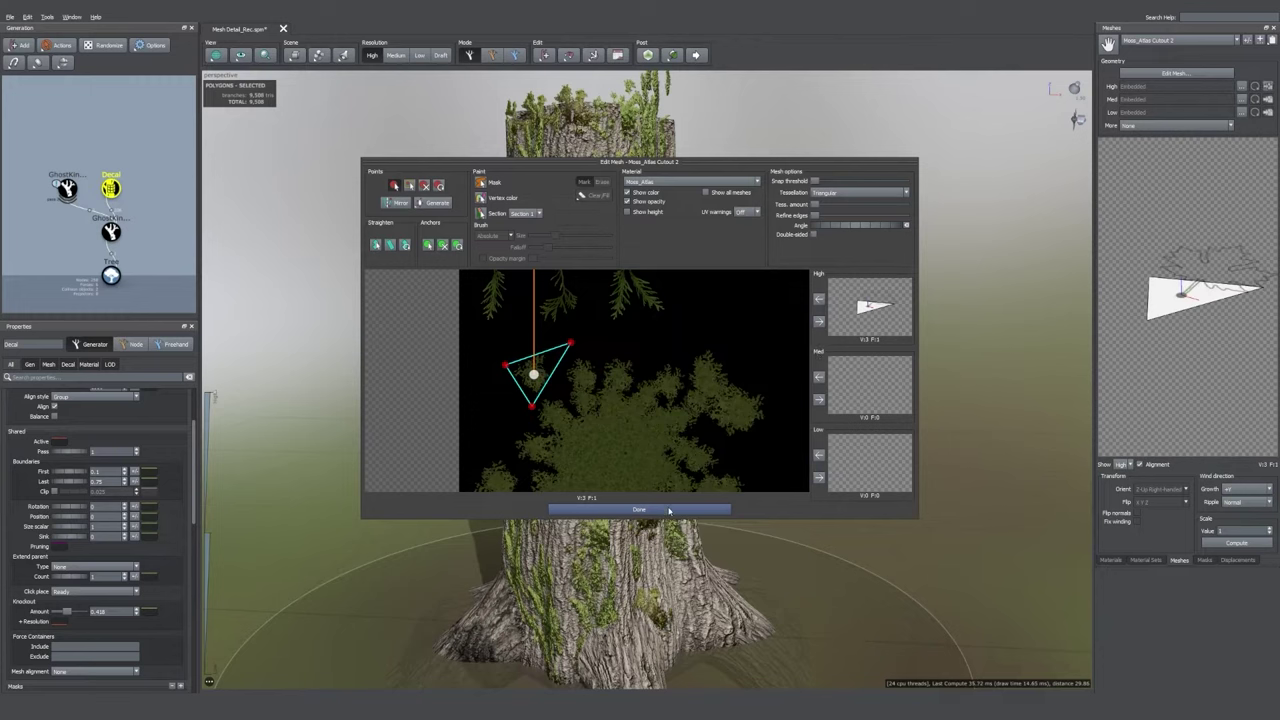
click(669, 510)
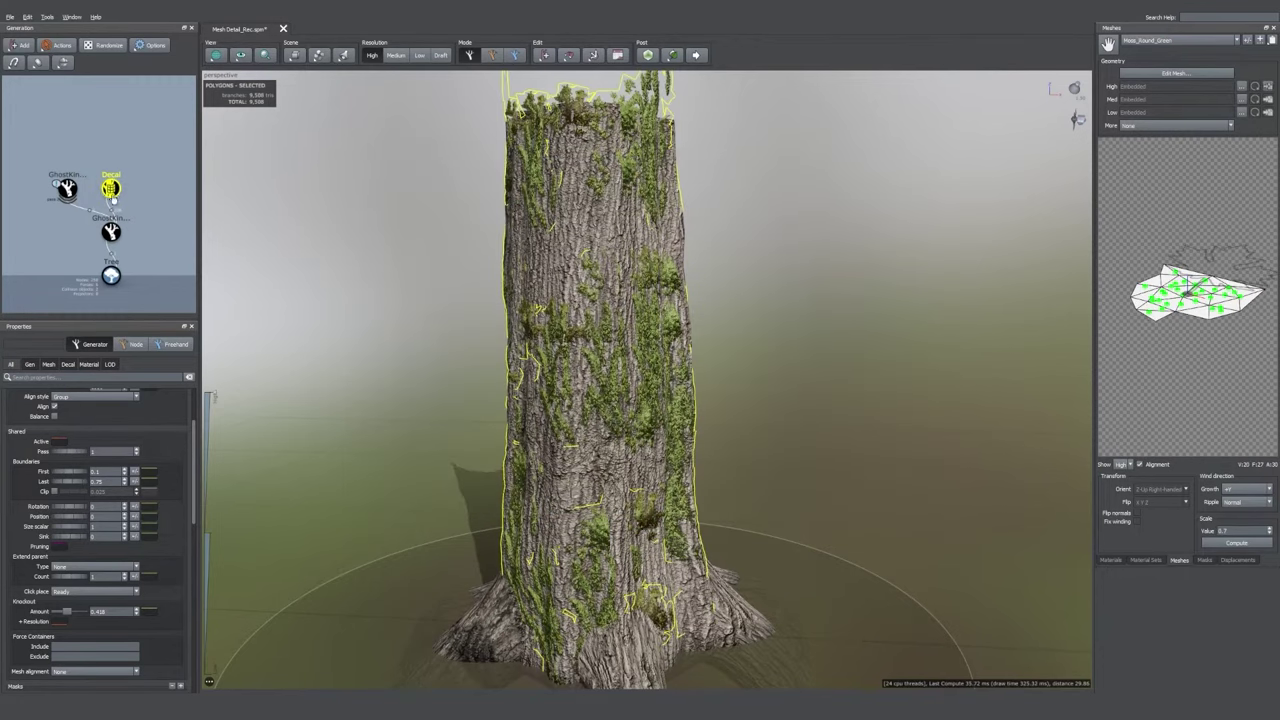
- Review the anchor points on the Moss_Round_Brown and Moss_Long_Green meshes
click(1178, 40)
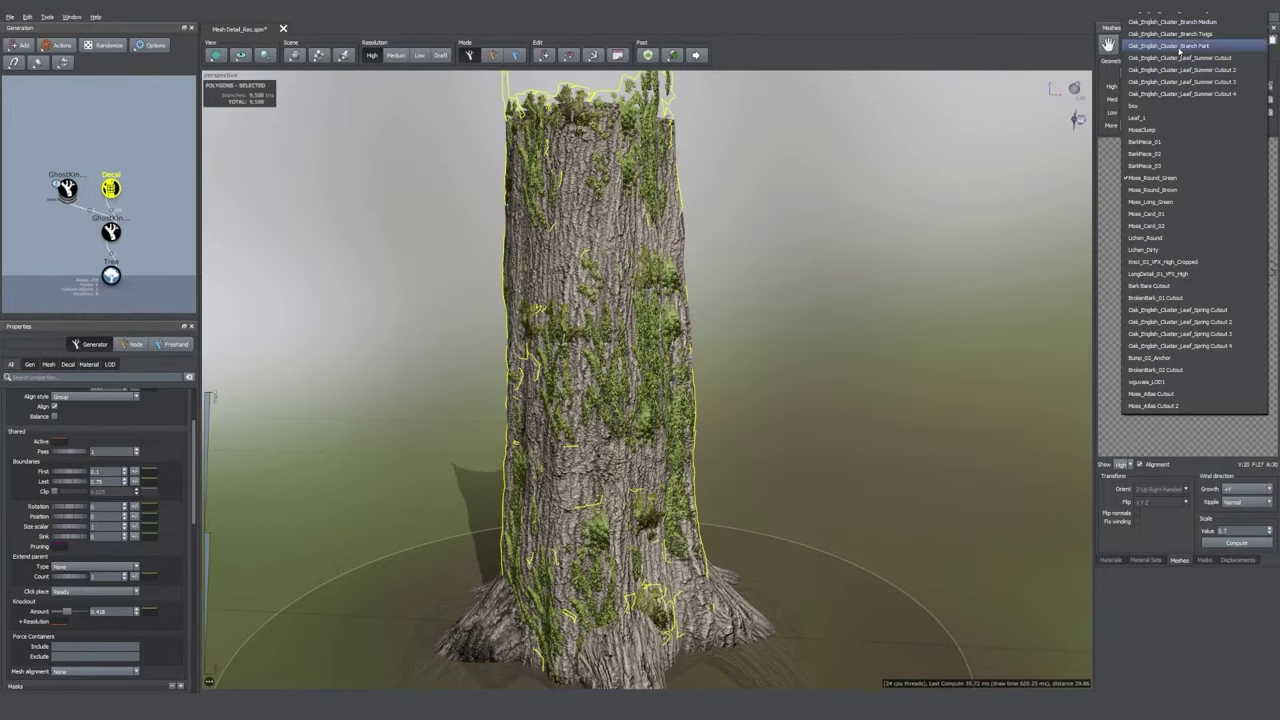
click(1174, 191)
click(1177, 41)
click(1166, 193)
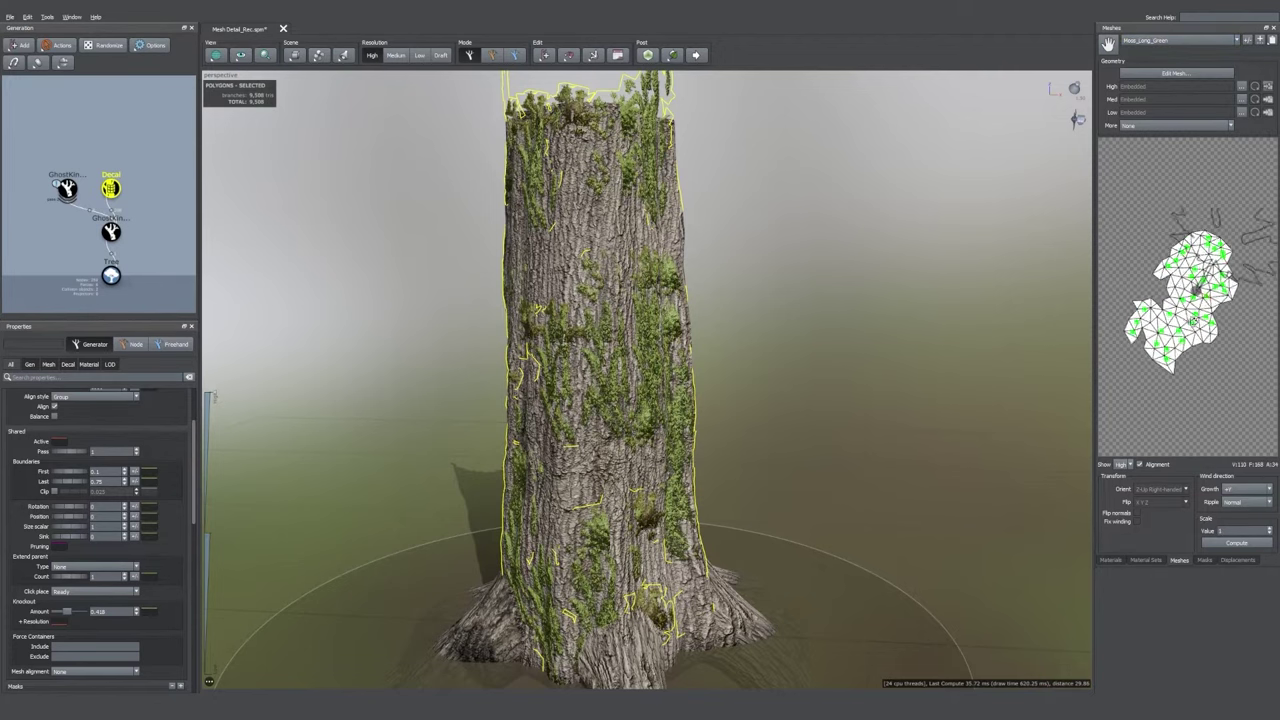
- Add a Leaf generator to the Decal node and set its local orientation fold to about 0.972
right_click(116, 188)
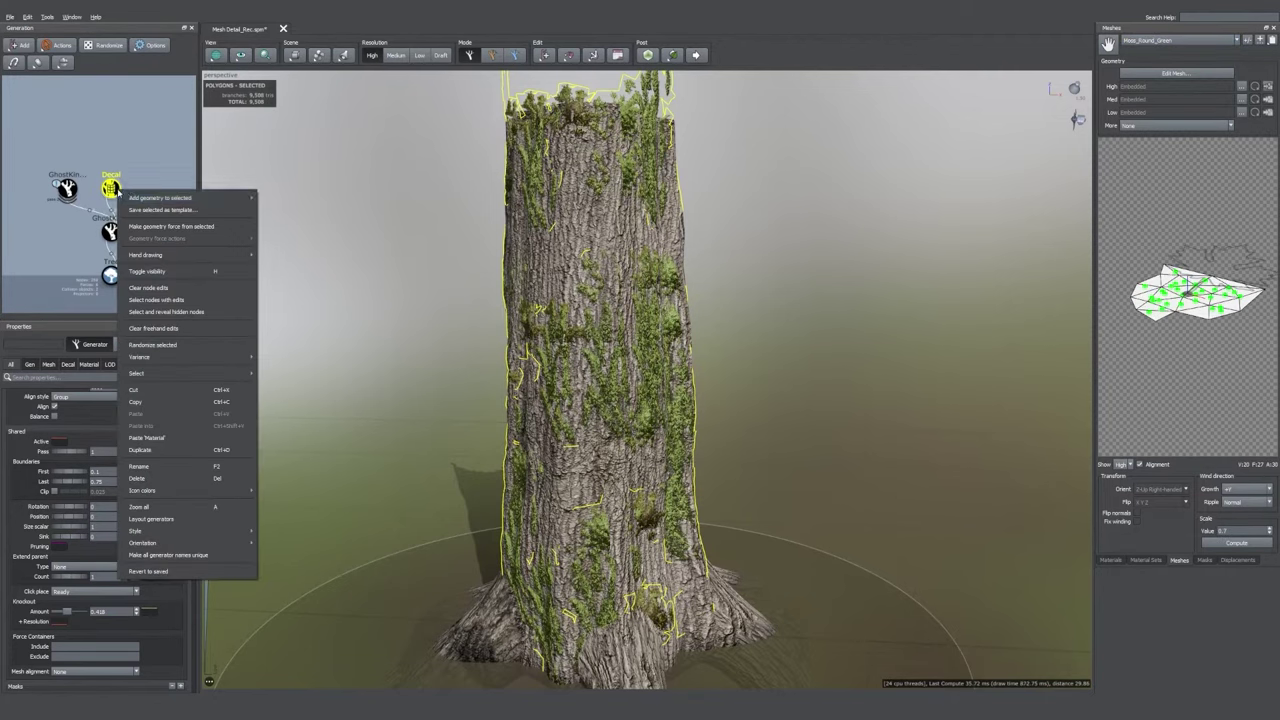
mouse_move(200, 197)
click(280, 222)
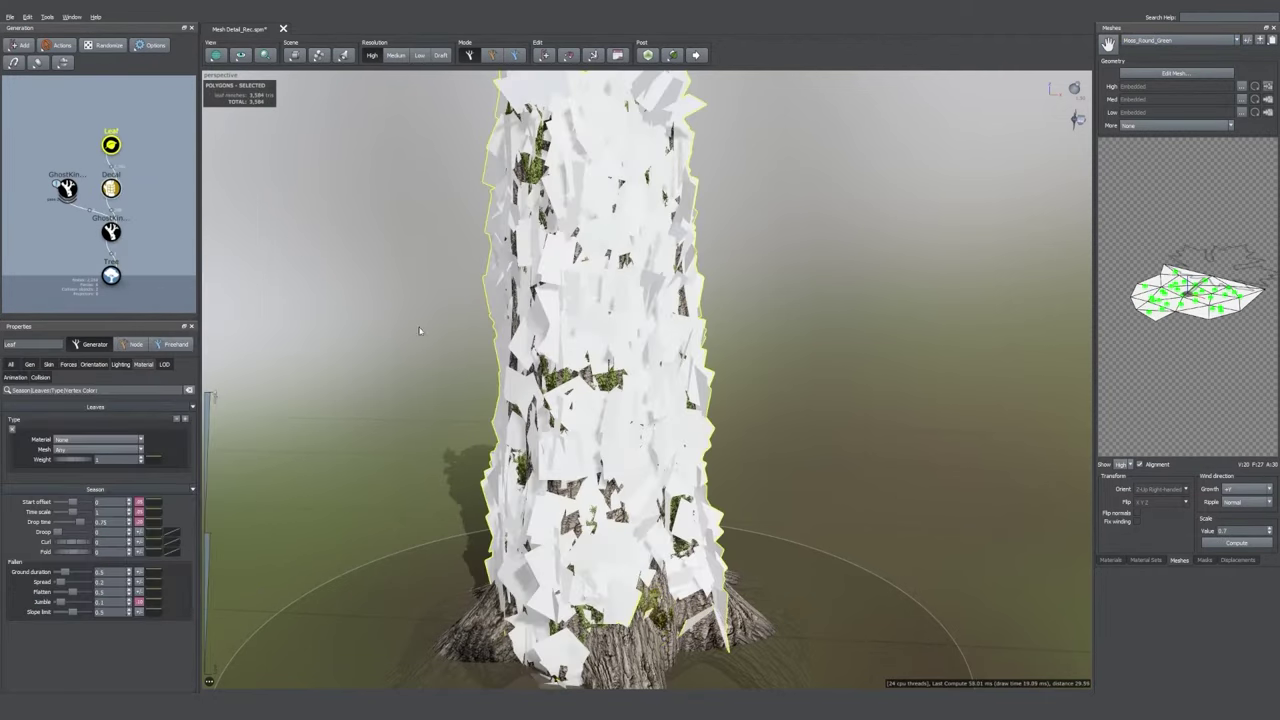
drag(651, 357, 622, 347)
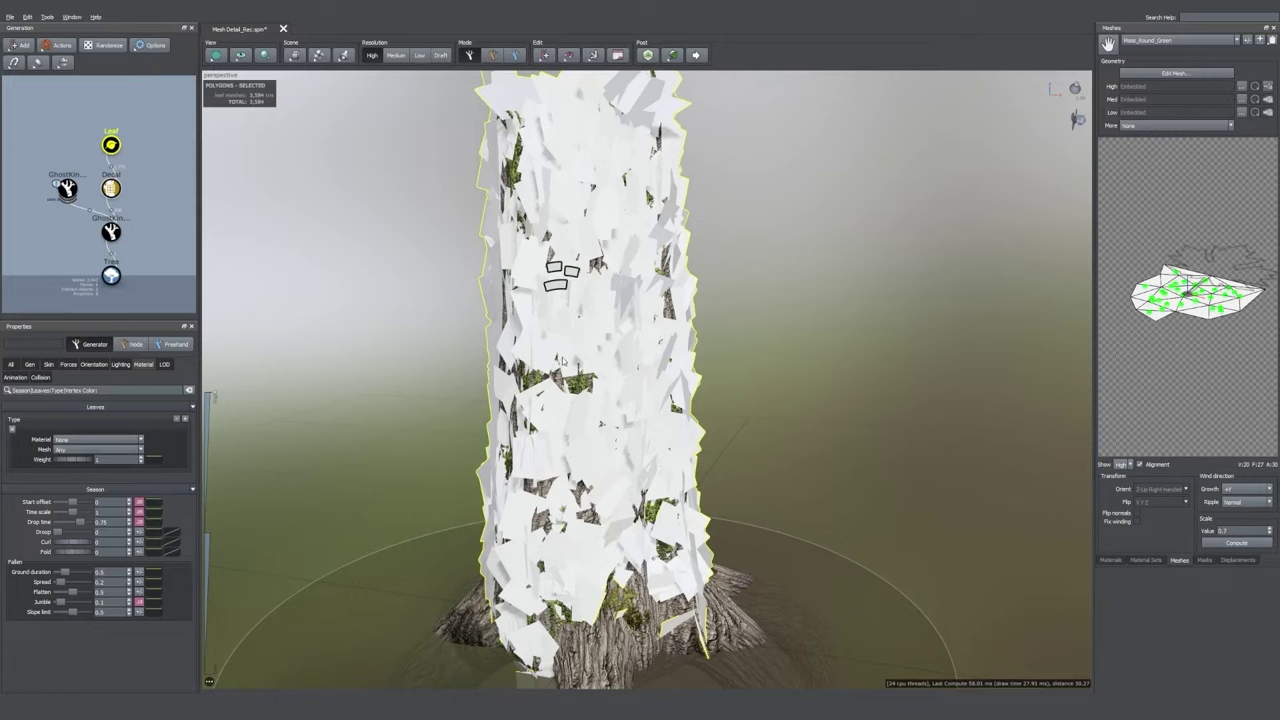
click(94, 364)
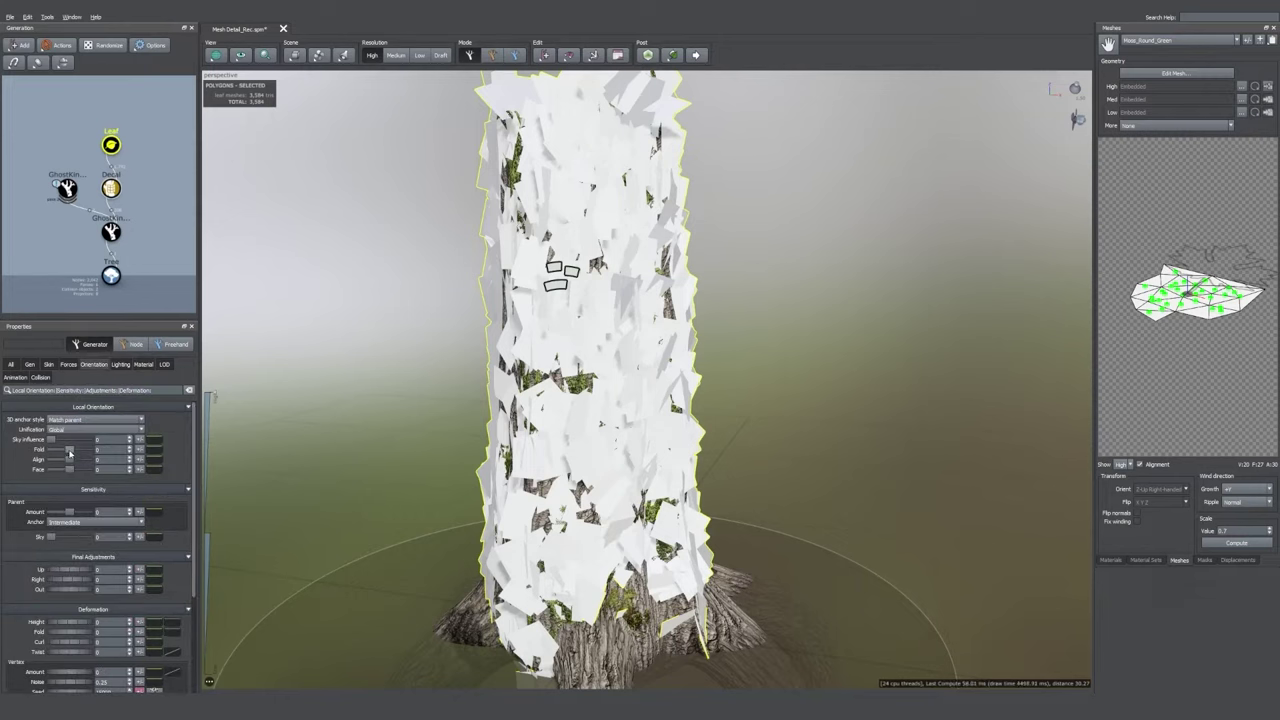
drag(69, 452, 87, 455)
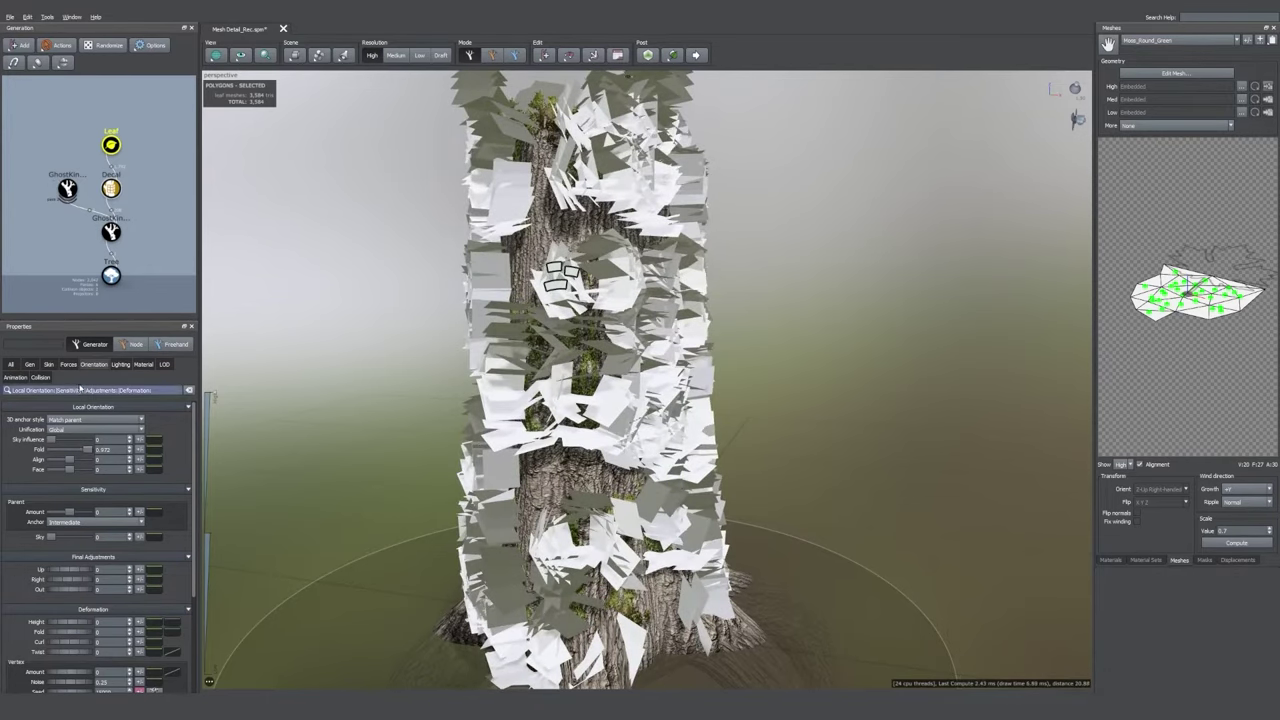
- Set the leaf lighting's parent puffiness anchor to Surface X and its amount to 1
click(120, 364)
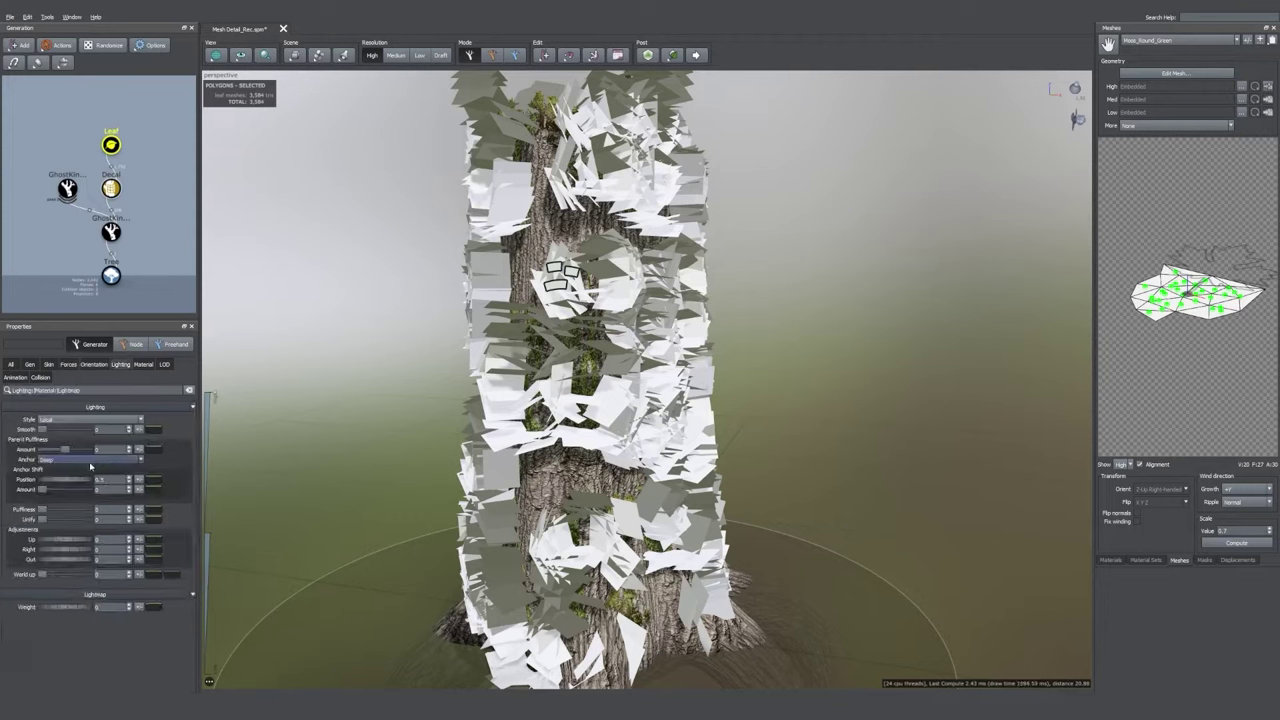
click(89, 461)
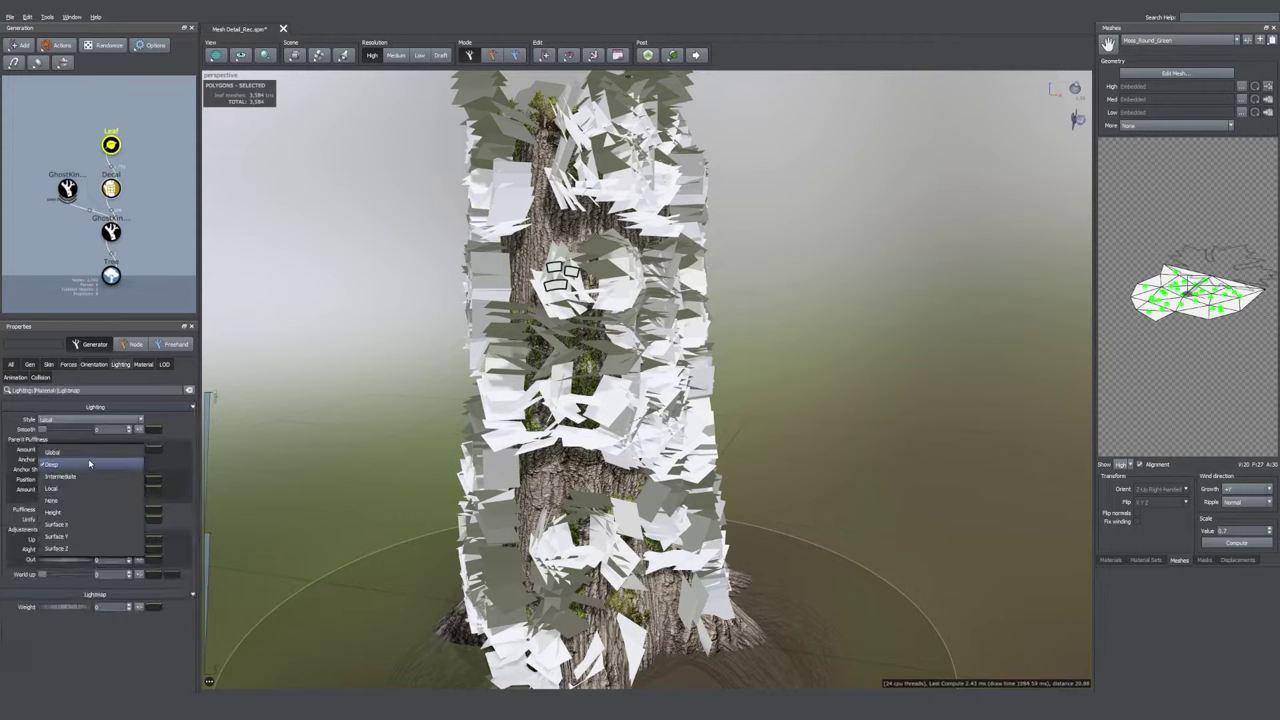
click(81, 524)
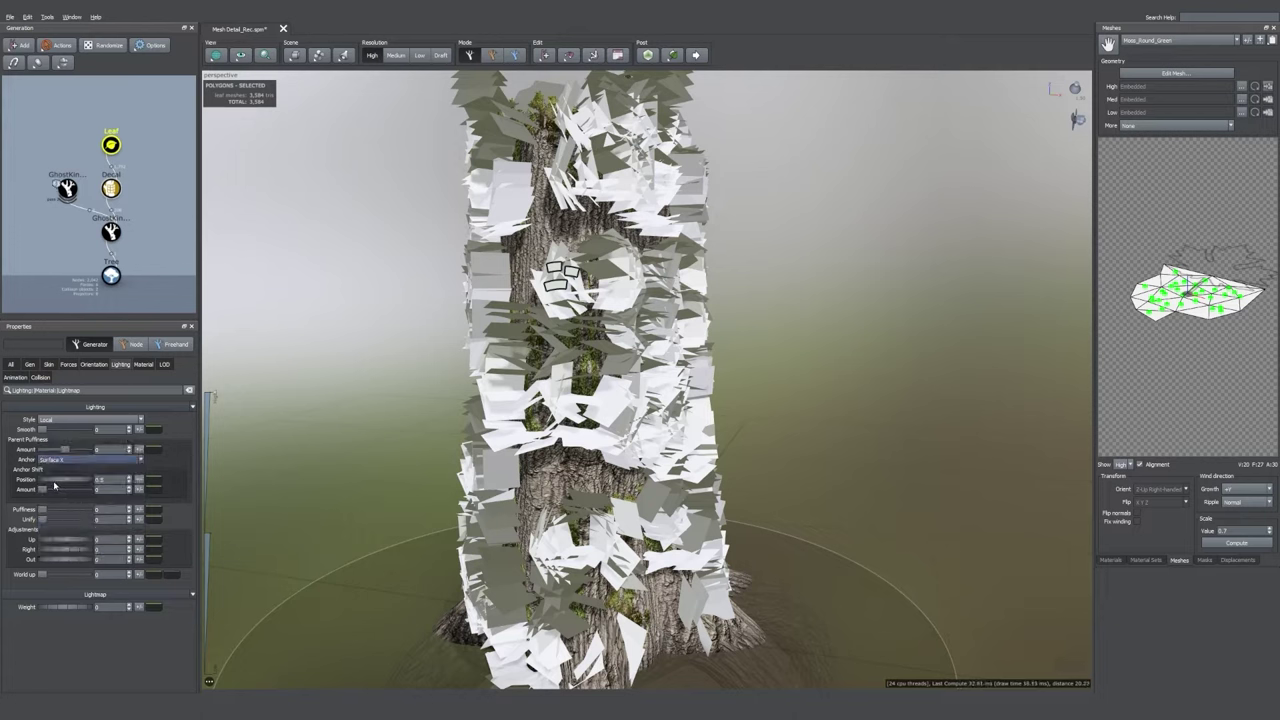
drag(66, 451, 88, 449)
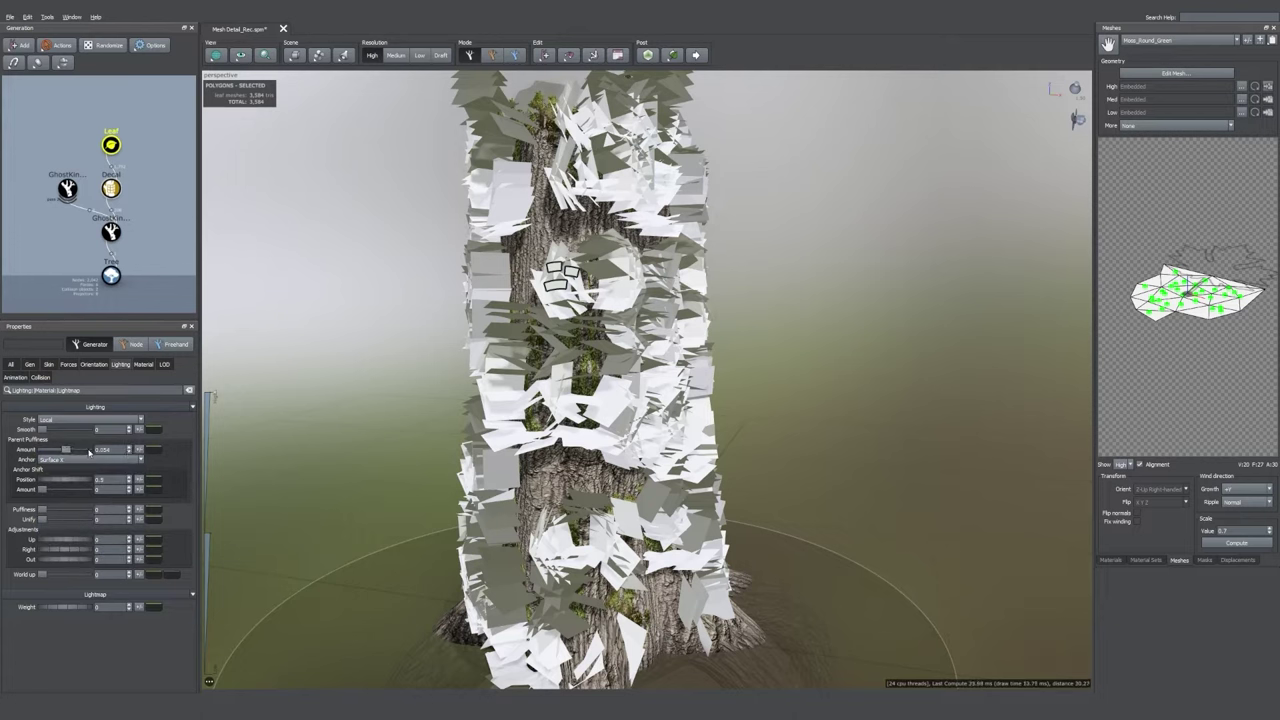
scroll(707, 342, up, 3)
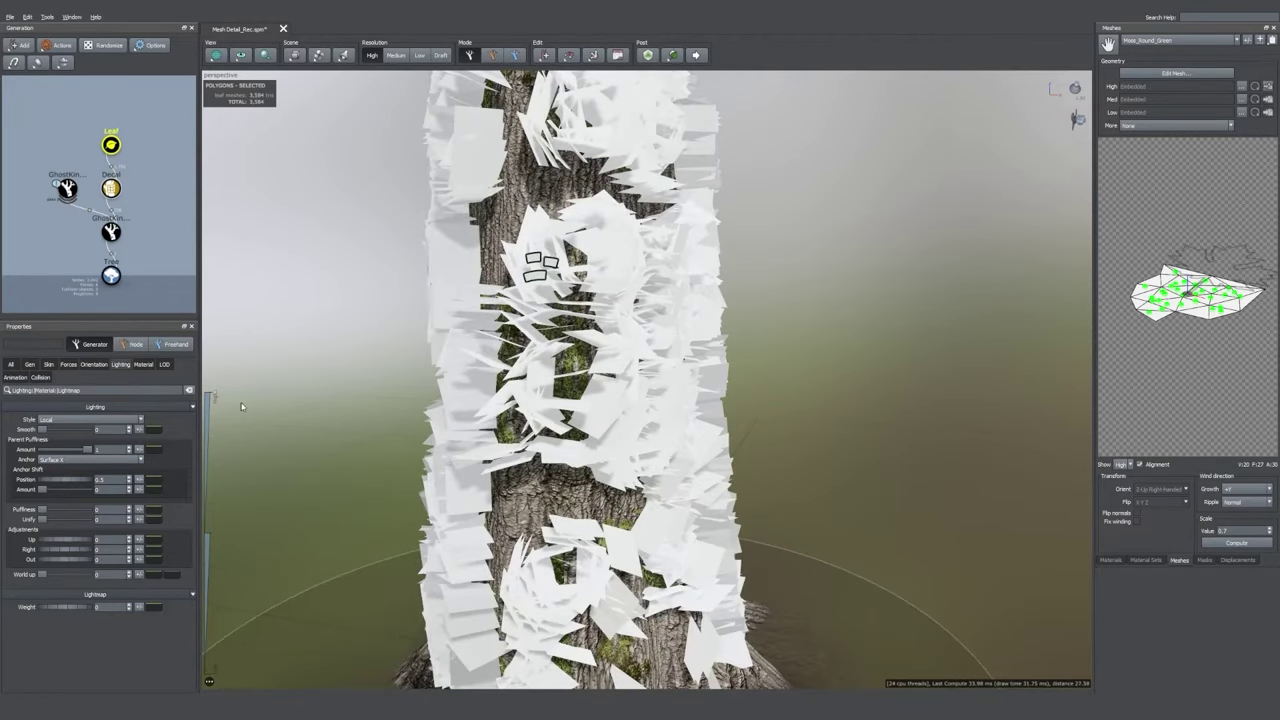
- Assign the Moss_Atlas material with the Moss_Card_01 mesh to the leaves
click(143, 364)
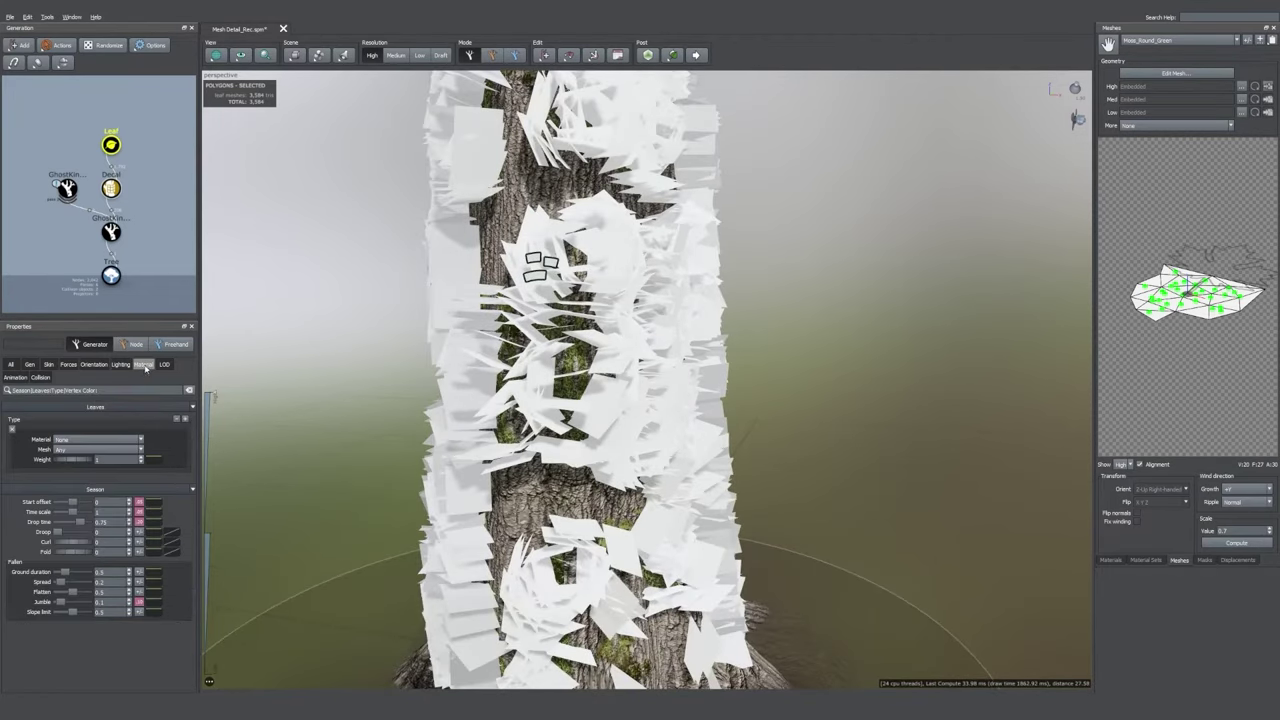
click(84, 440)
click(103, 615)
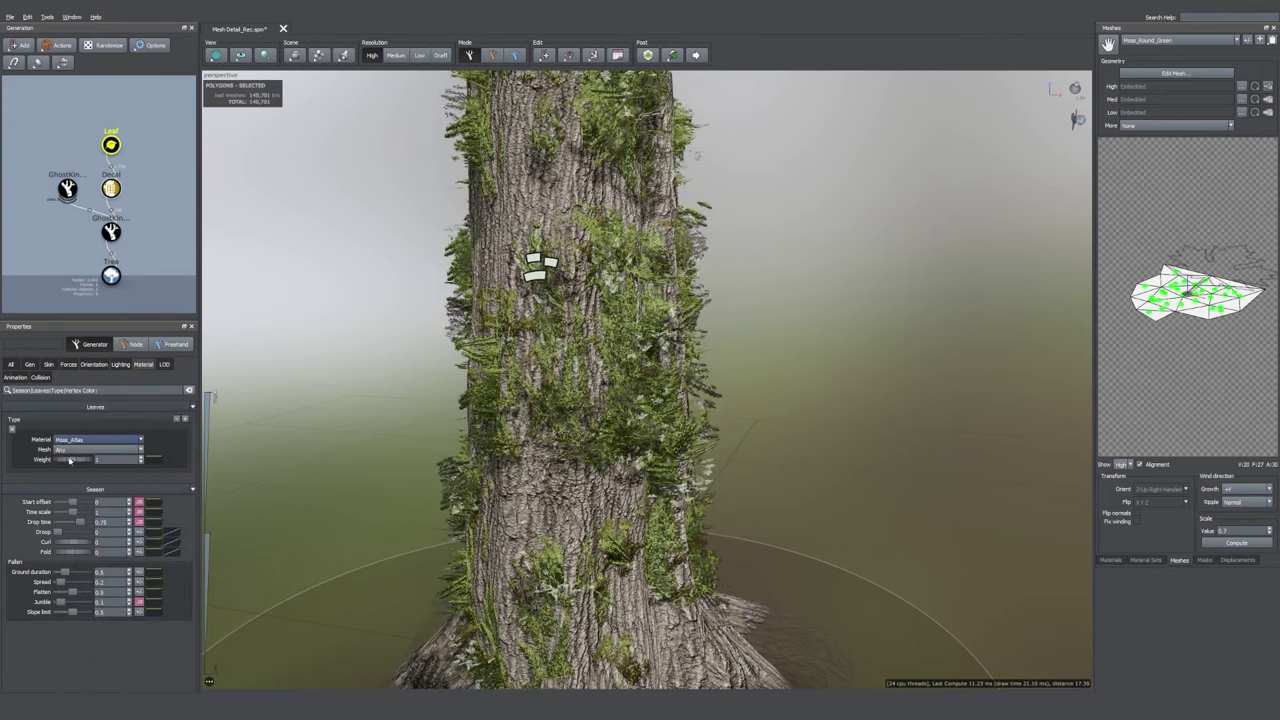
click(78, 450)
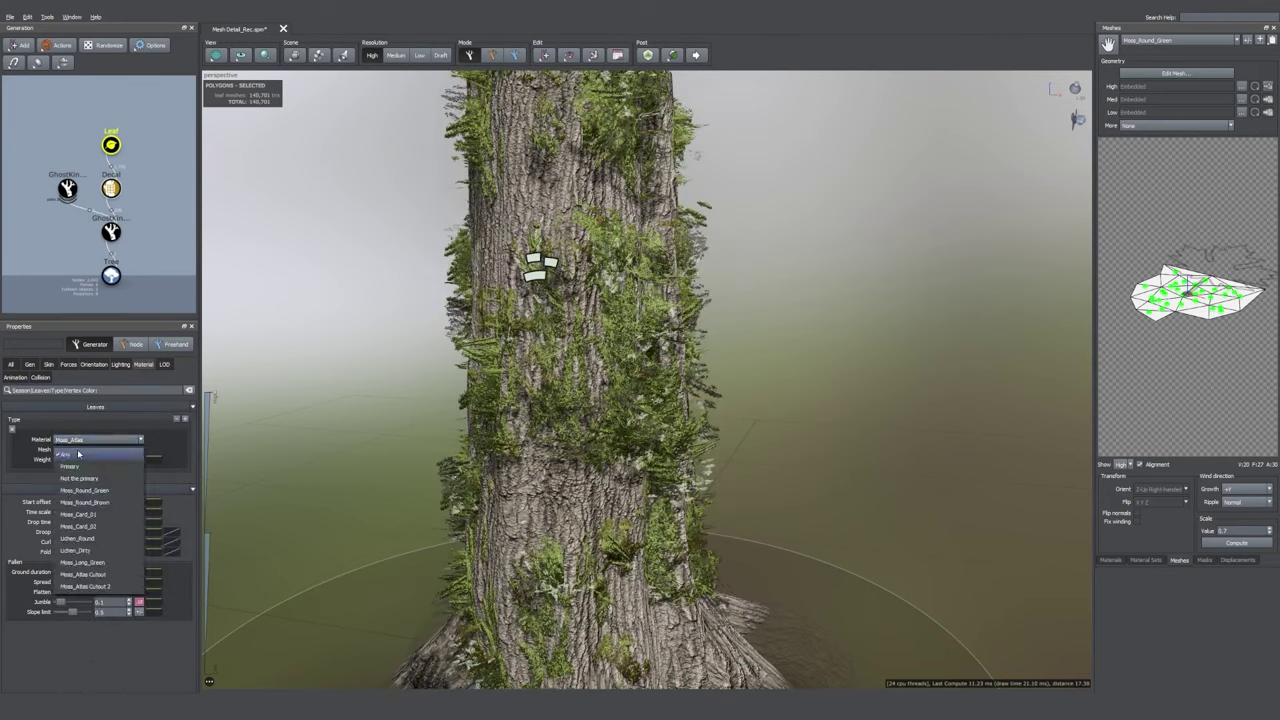
click(108, 515)
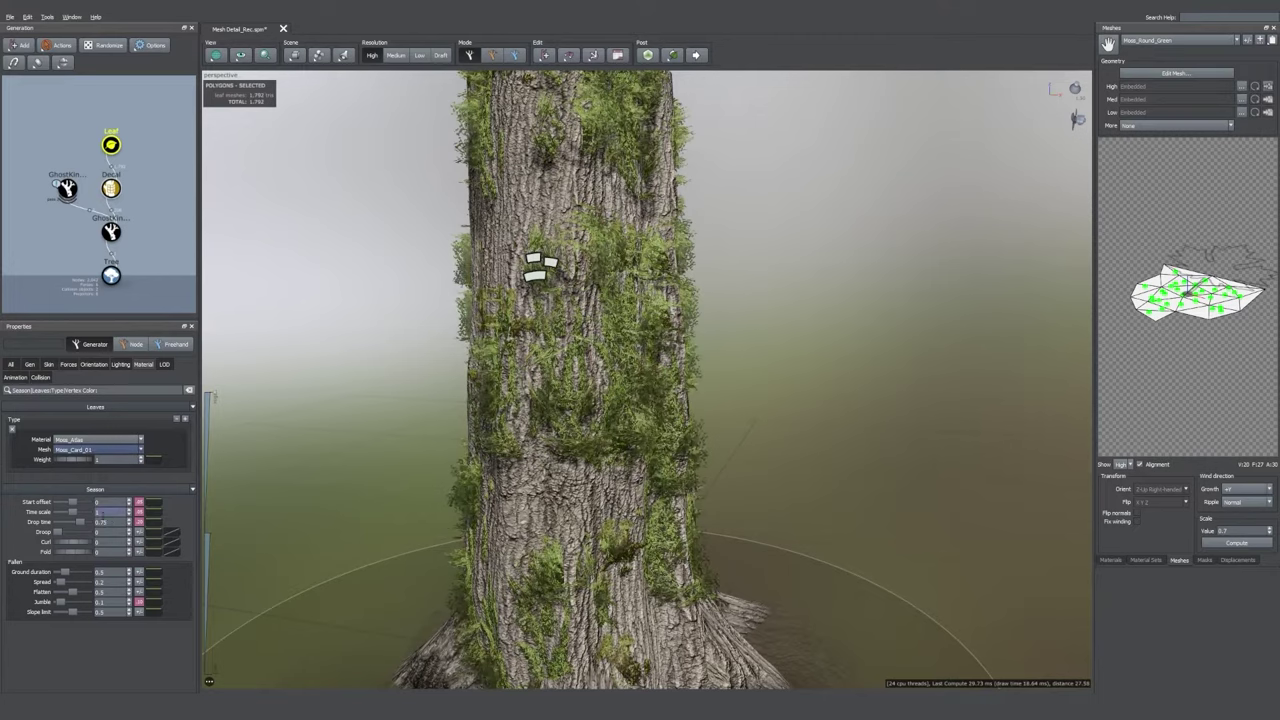
- Add a second leaf type that uses the Moss_Atlas material and the Moss_Card_02 mesh
mouse_move(665, 330)
mouse_down()
mouse_move(762, 342)
mouse_move(716, 344)
mouse_move(674, 311)
mouse_up()
click(762, 342)
click(535, 511)
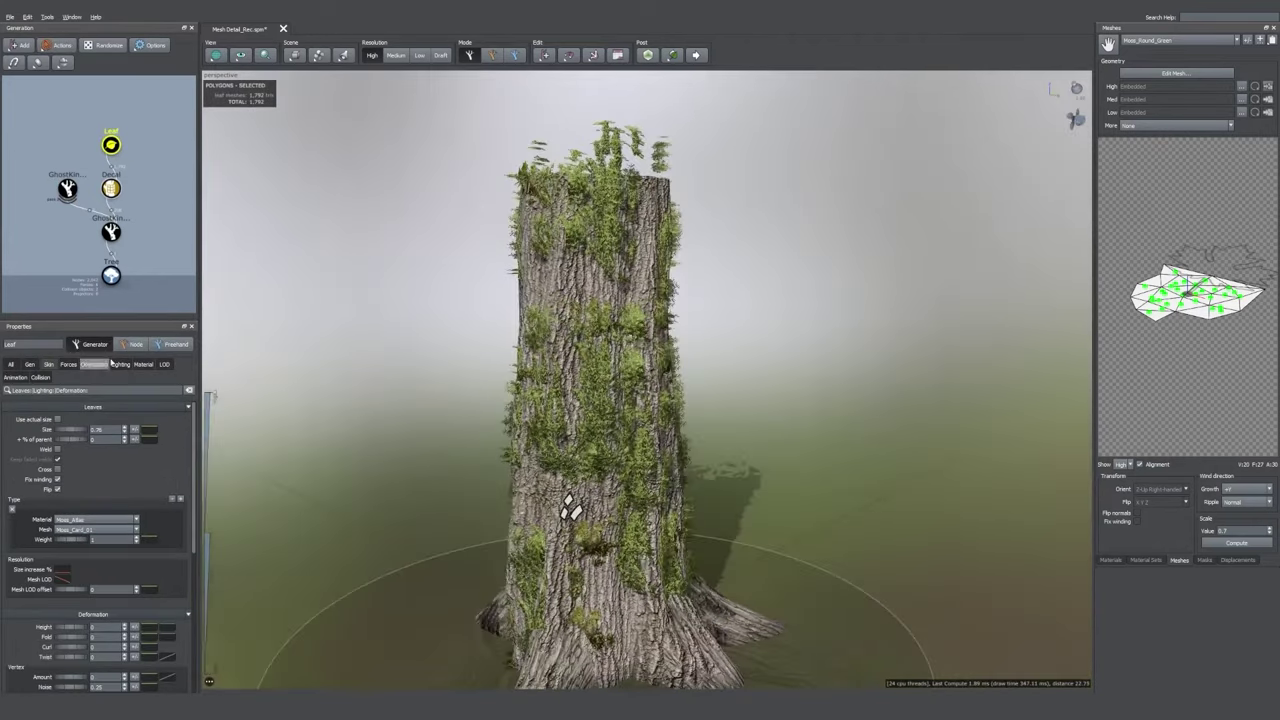
click(98, 364)
click(95, 494)
click(98, 615)
click(95, 495)
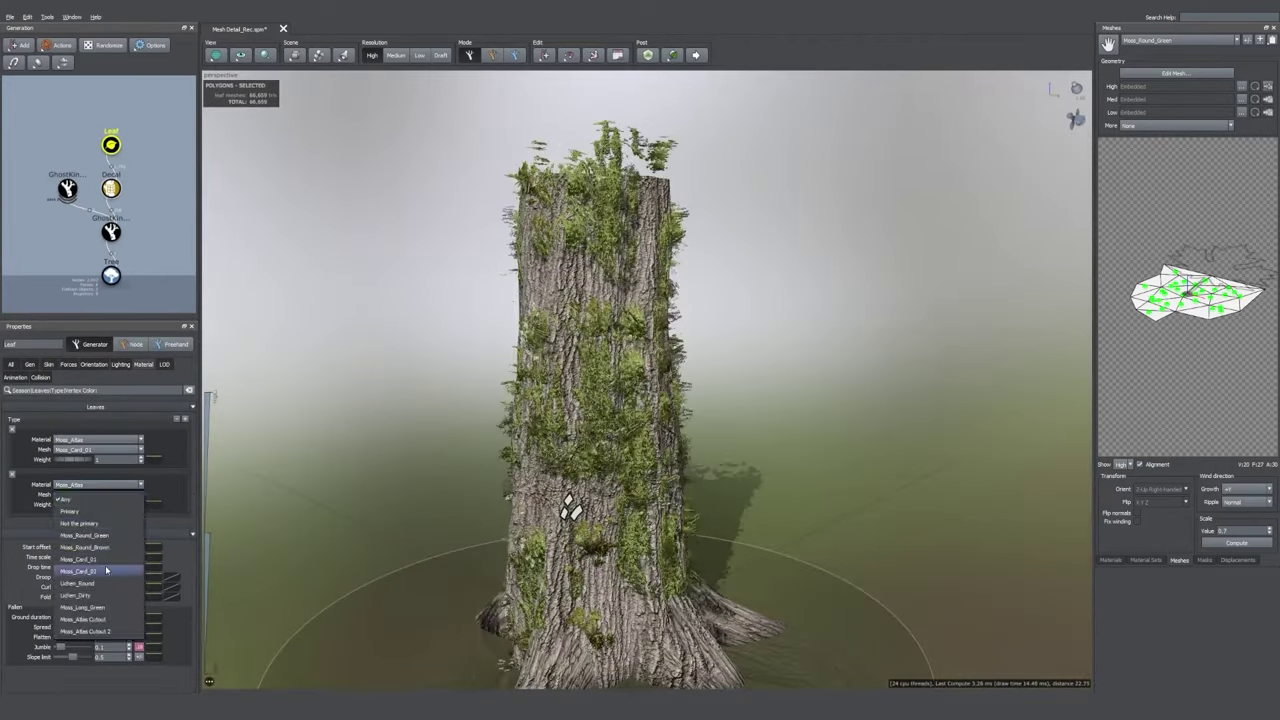
click(106, 569)
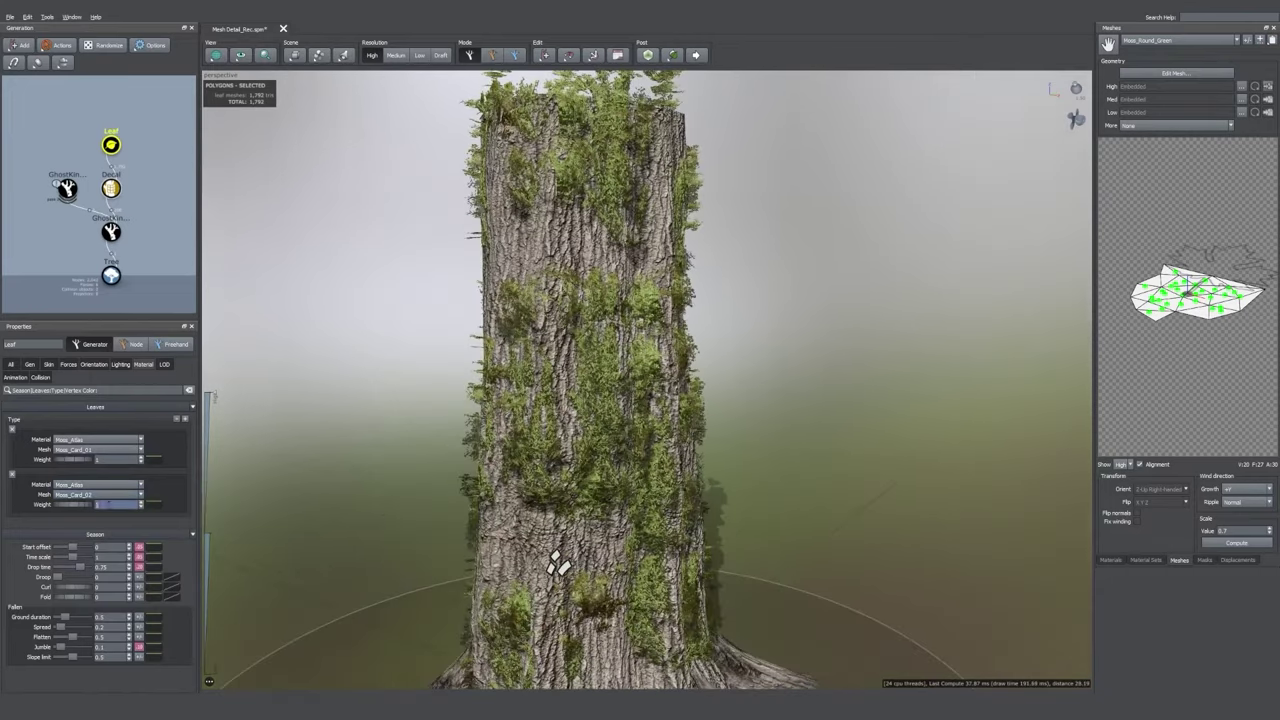
- Set the weight of the Moss_Card_02 leaf type to 0.2
drag(108, 504, 77, 496)
text(0.2)
key(Return)
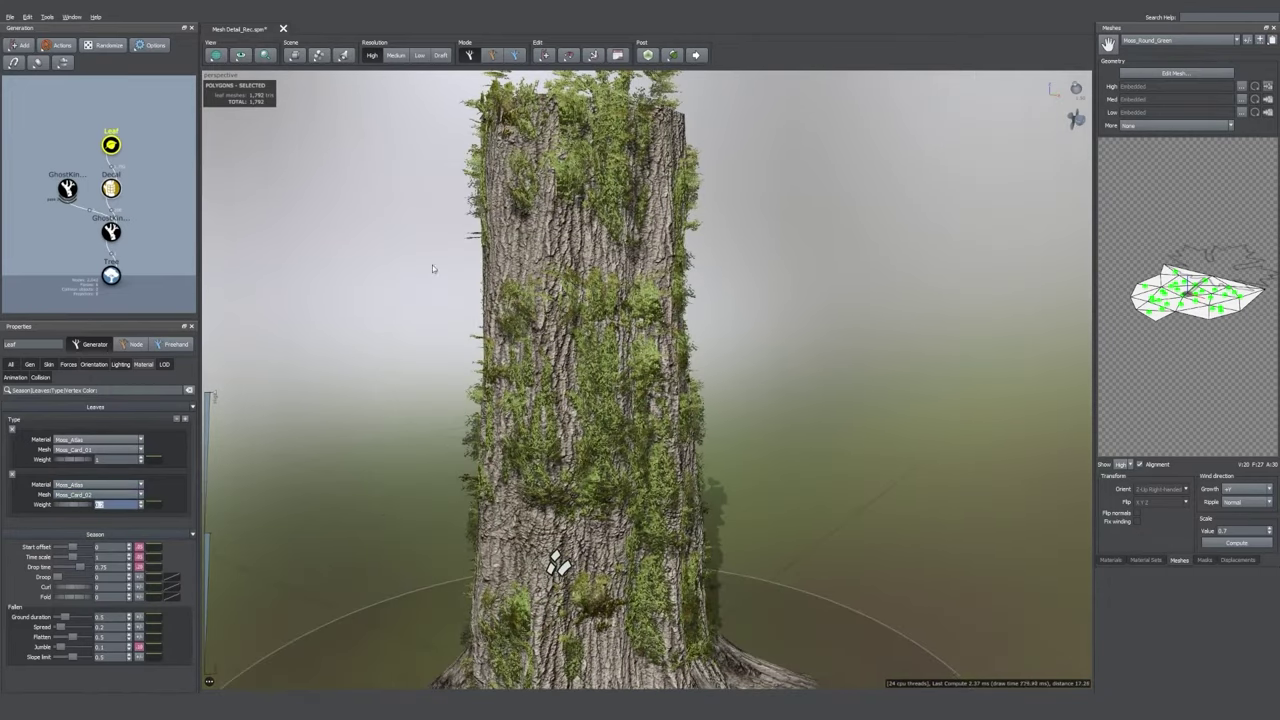
- Reduce the leaves' local orientation fold to about 0.406
drag(540, 390, 603, 451)
scroll(603, 451, down, 2)
click(94, 364)
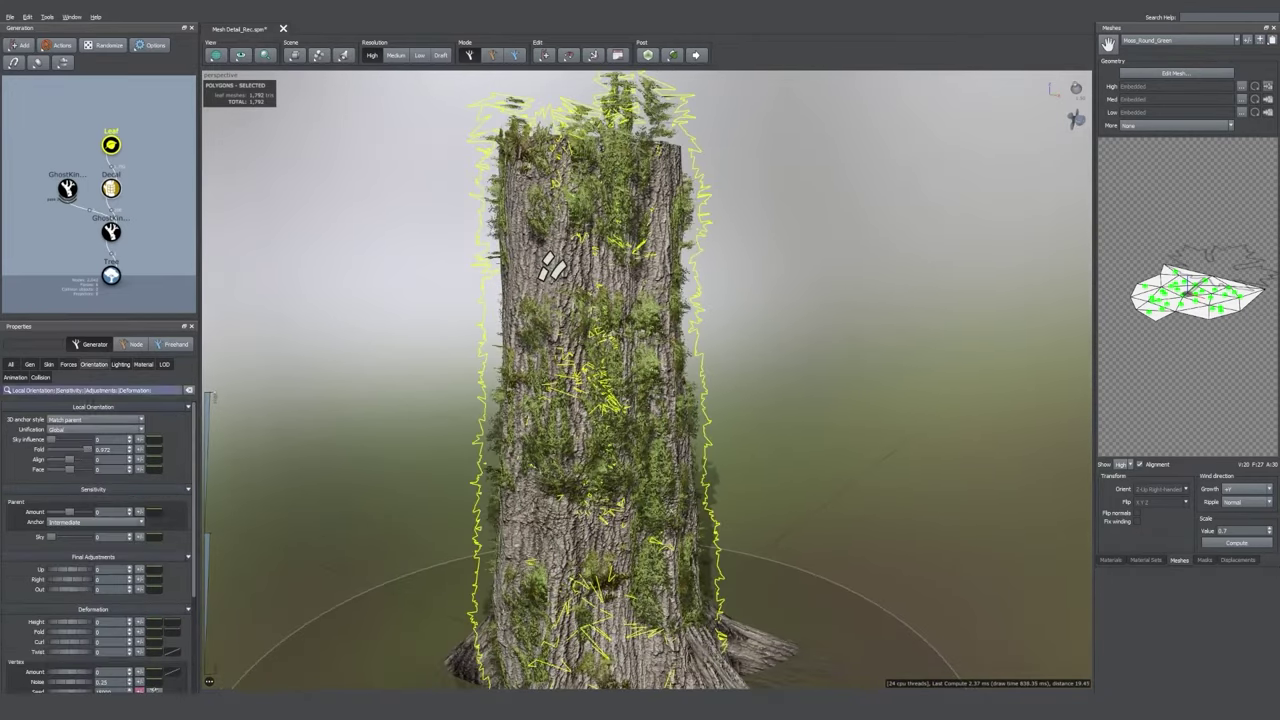
drag(70, 450, 79, 456)
mouse_move(412, 446)
mouse_down()
mouse_move(337, 437)
mouse_move(403, 449)
mouse_up()
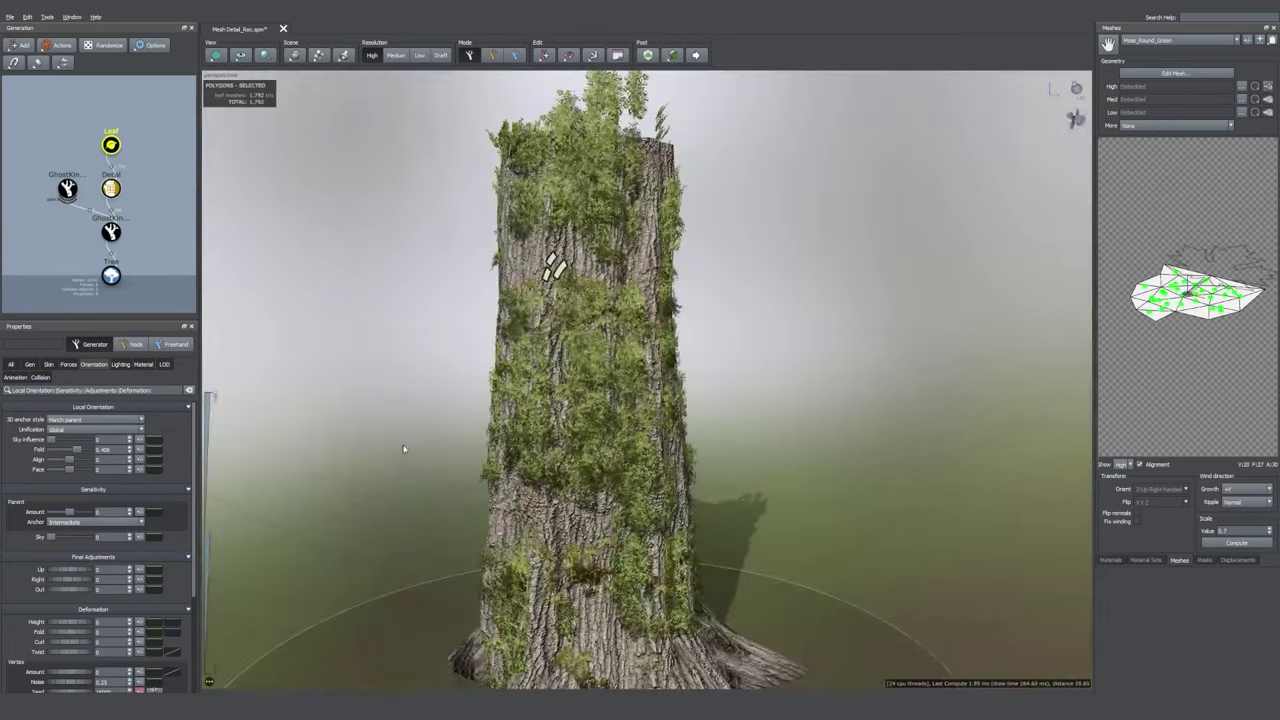
- Set the moss decal's knockout amount to 0.6 and deselect the generator
click(111, 188)
scroll(78, 537, down, 1)
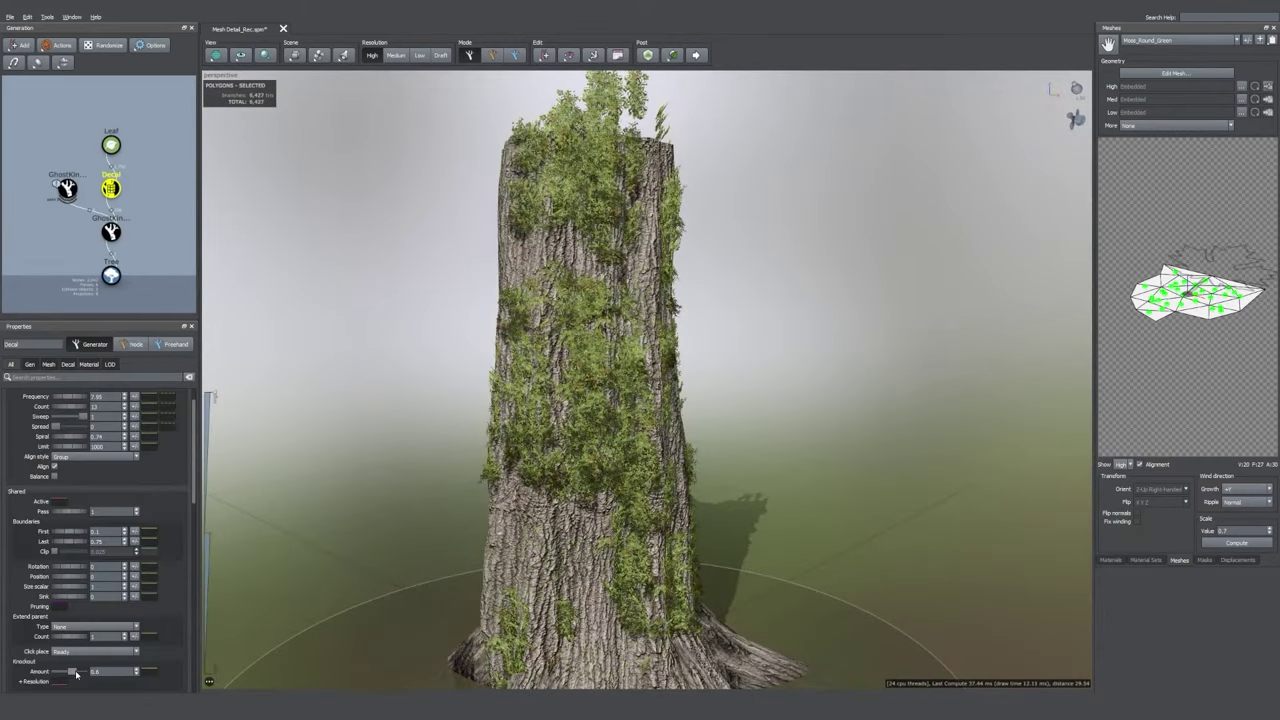
click(811, 451)
- Add a photogrammetry mesh detail generator and attach it to the trunk instead of the tree root
middle_drag(150, 226, 82, 227)
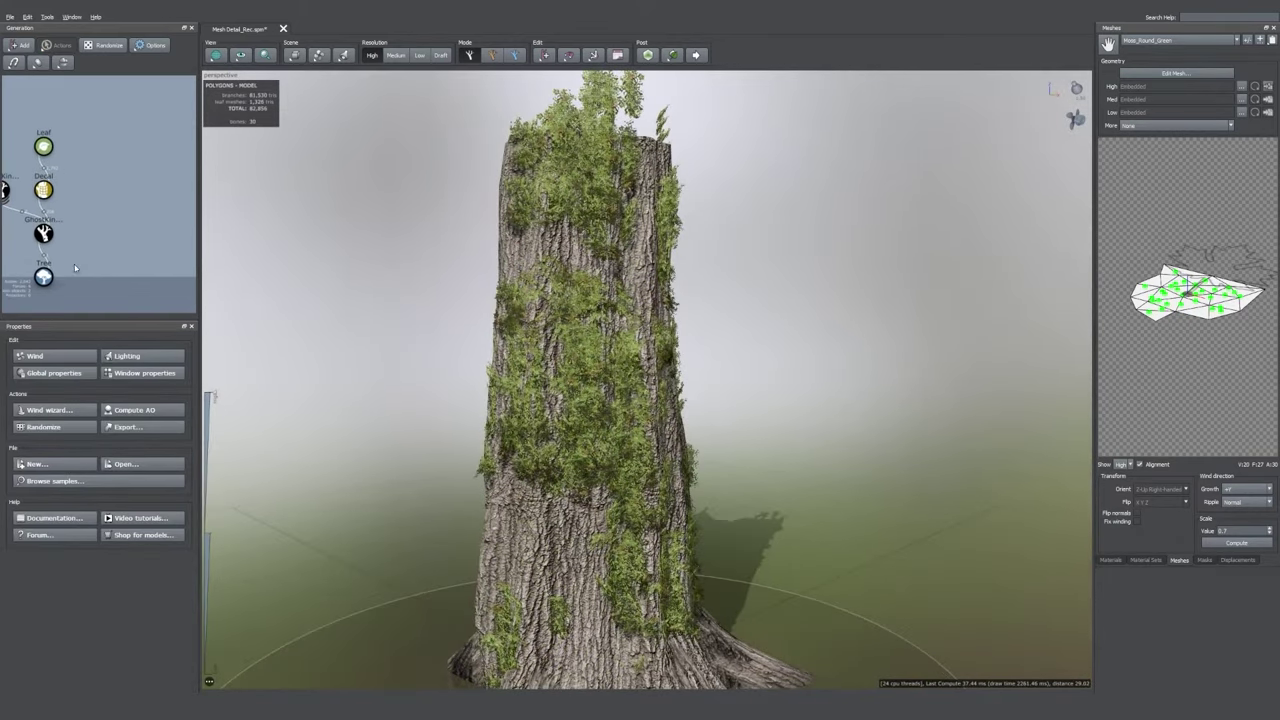
right_click(106, 203)
mouse_move(135, 208)
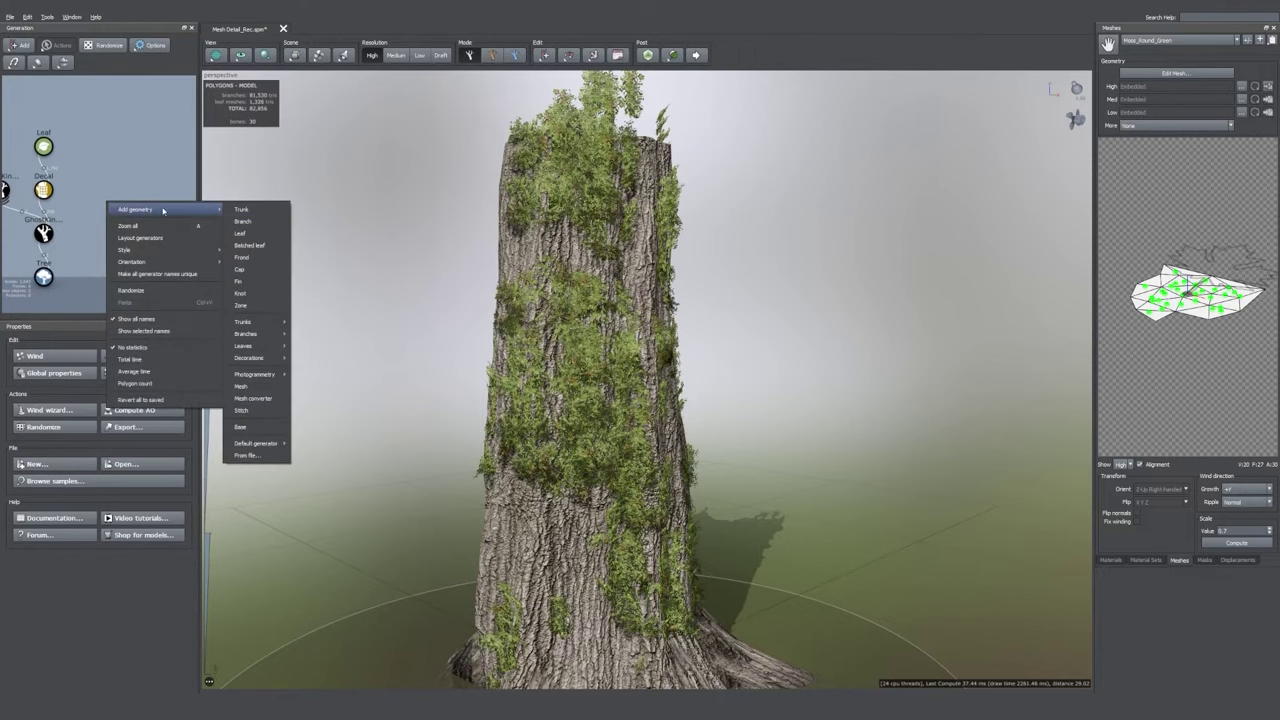
mouse_move(269, 374)
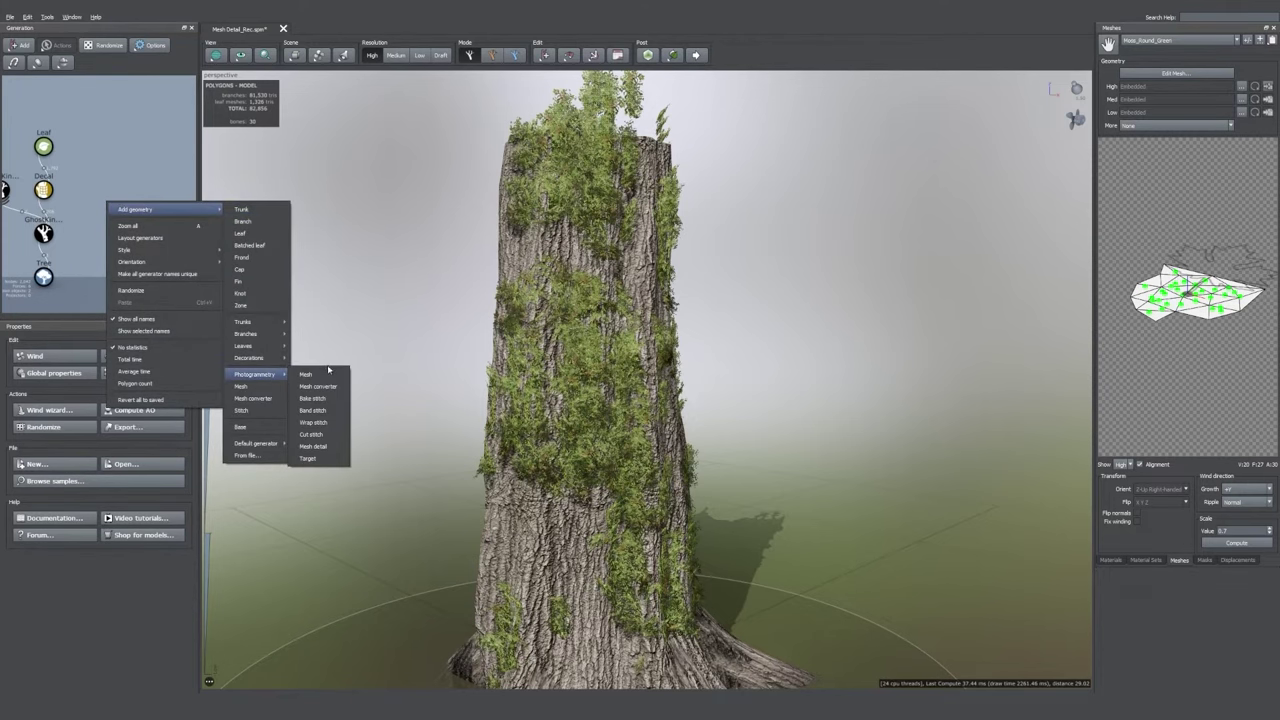
click(318, 446)
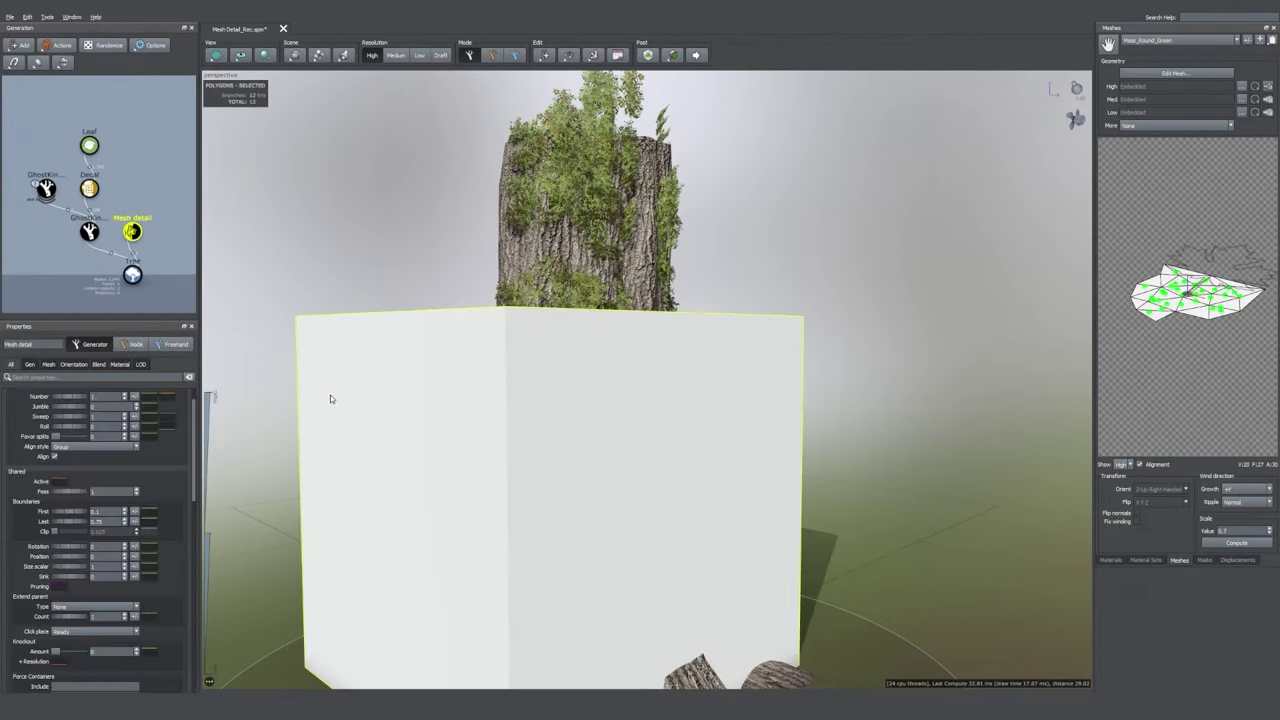
drag(132, 231, 100, 228)
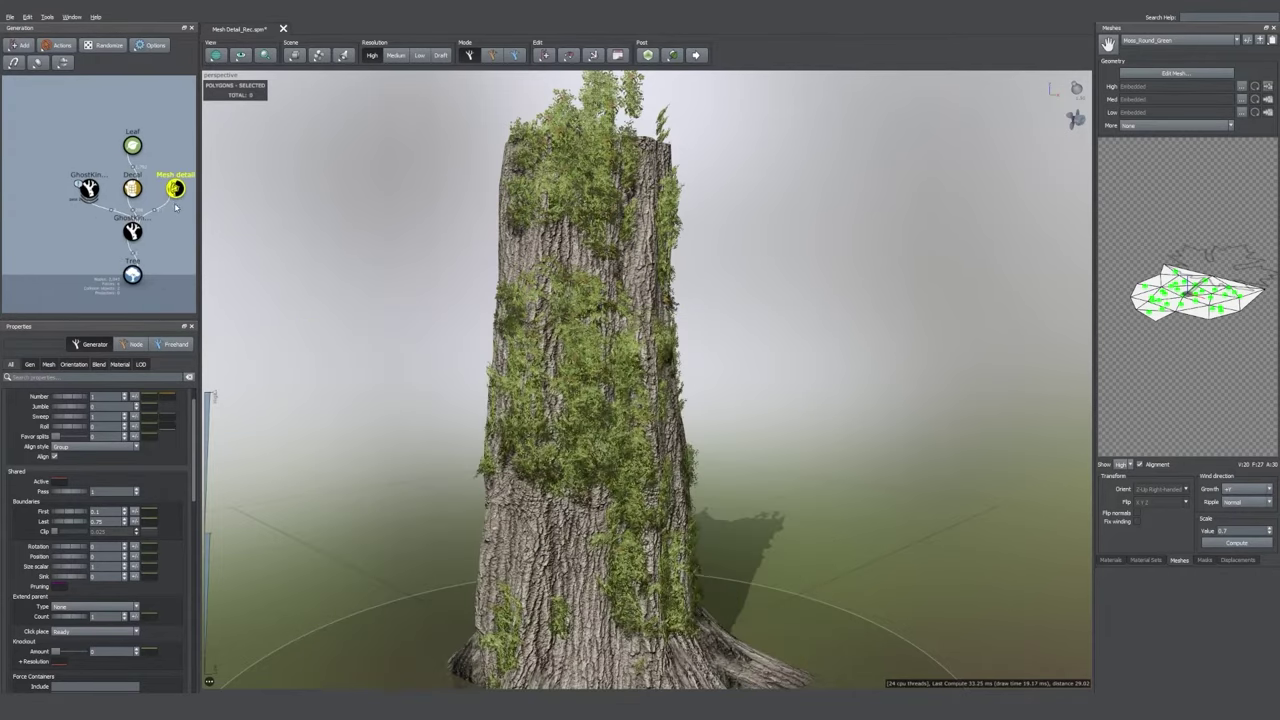
- Set the mesh detail's generation mode to Interval so copies are distributed around the trunk
drag(460, 403, 337, 430)
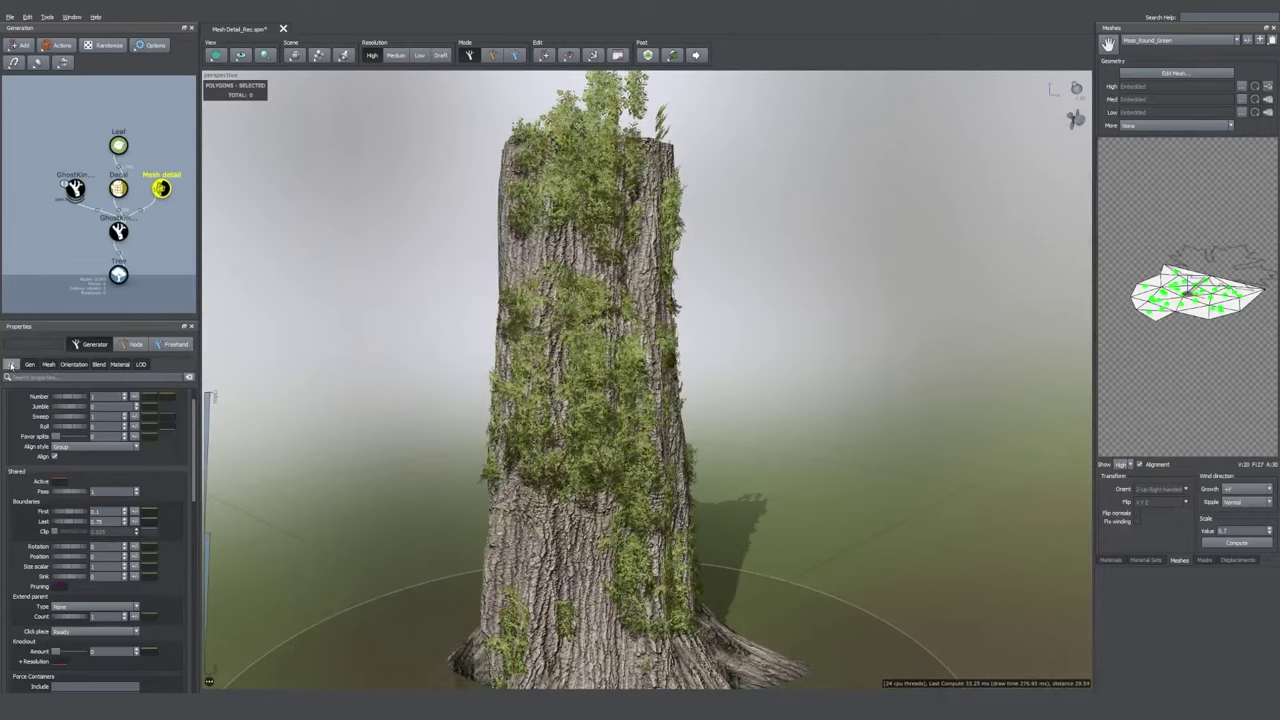
scroll(24, 394, up, 1)
click(70, 408)
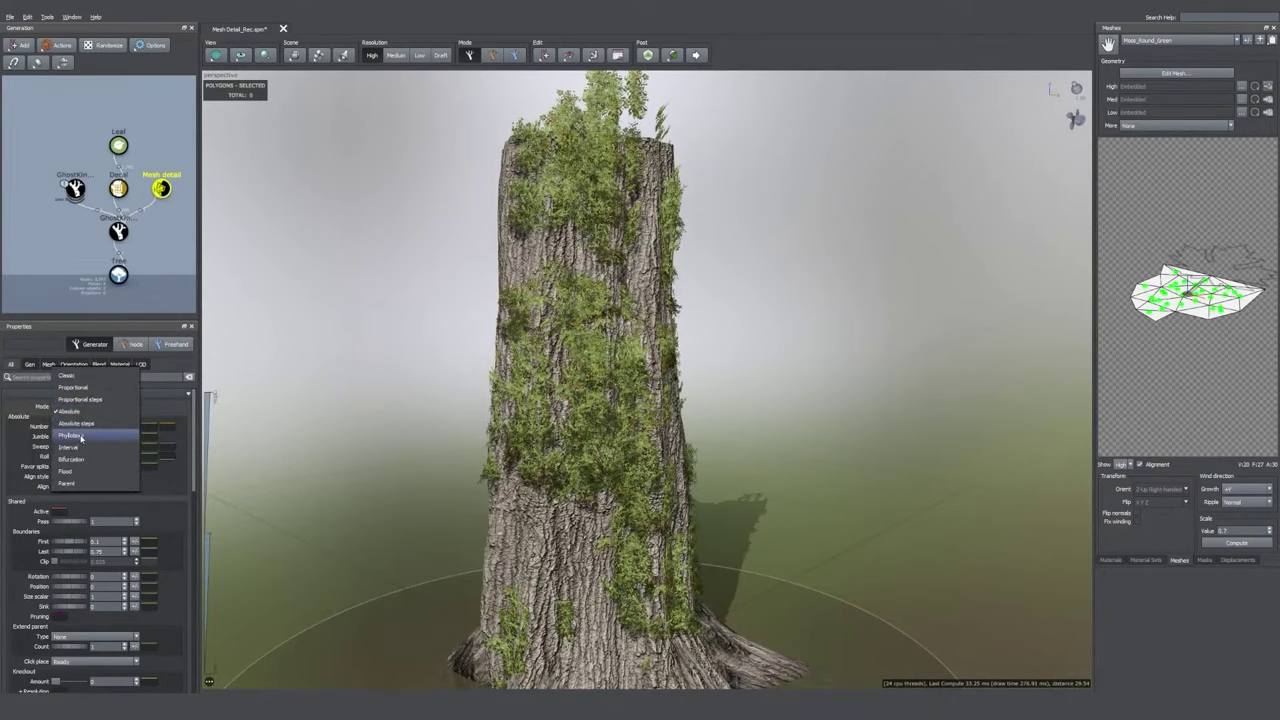
click(83, 447)
drag(690, 503, 625, 515)
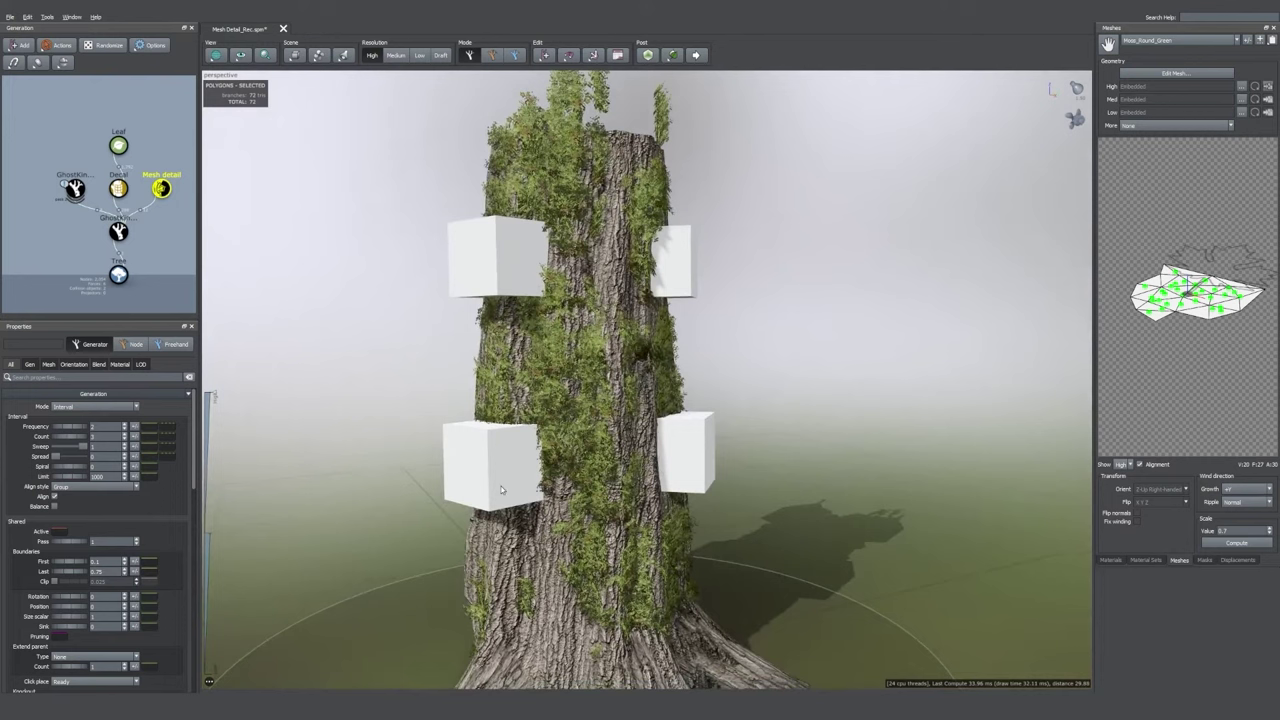
- Assign the LongDetail_01 material to the mesh detail and set its scale relative to the parent to 2
click(121, 365)
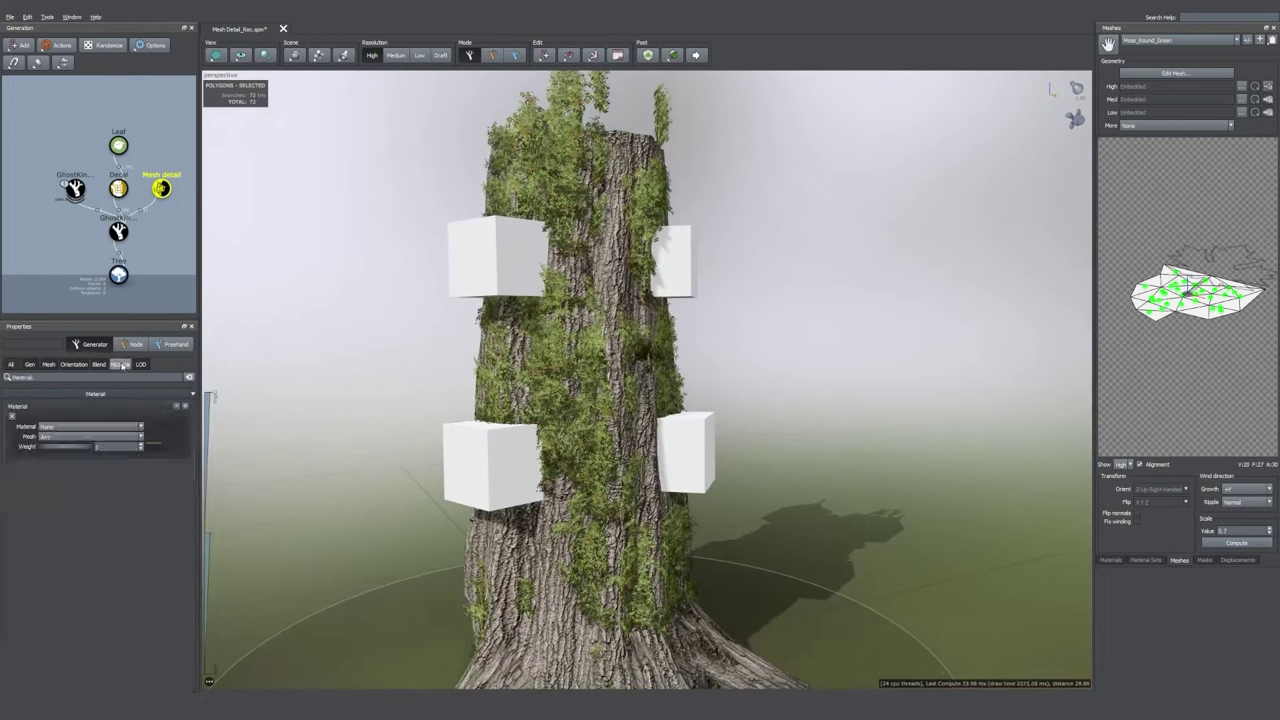
click(101, 427)
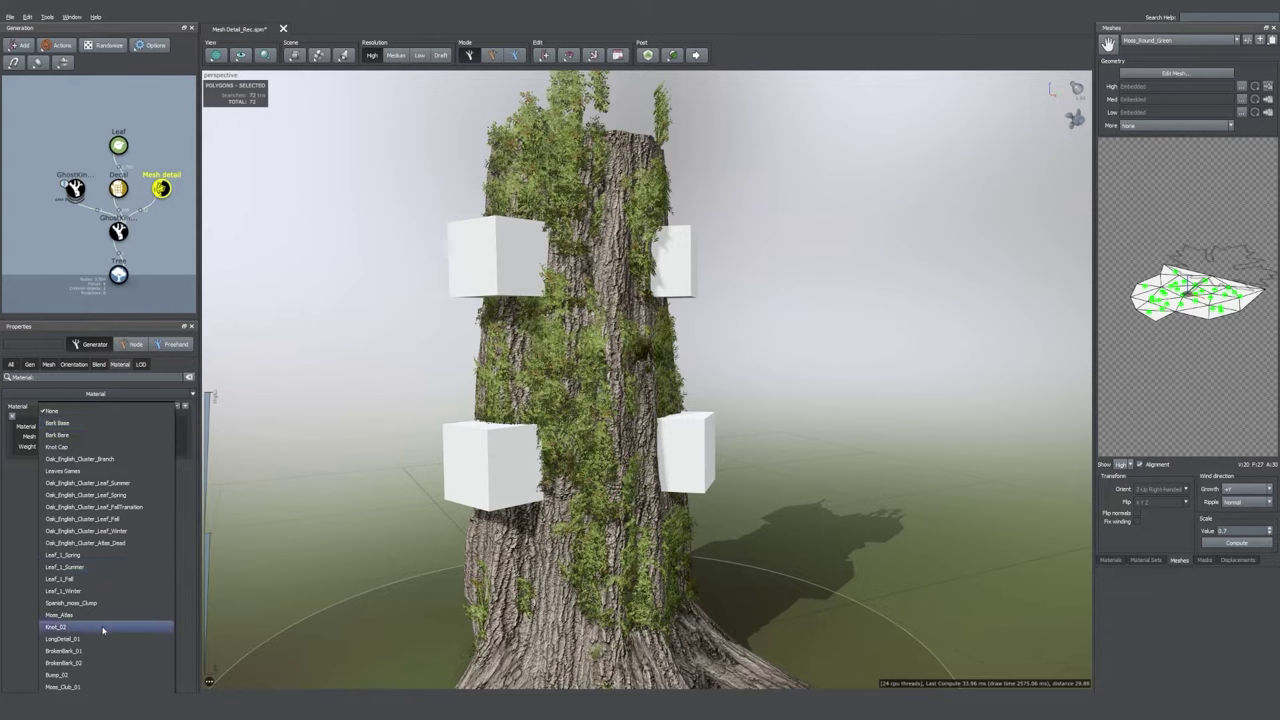
click(63, 638)
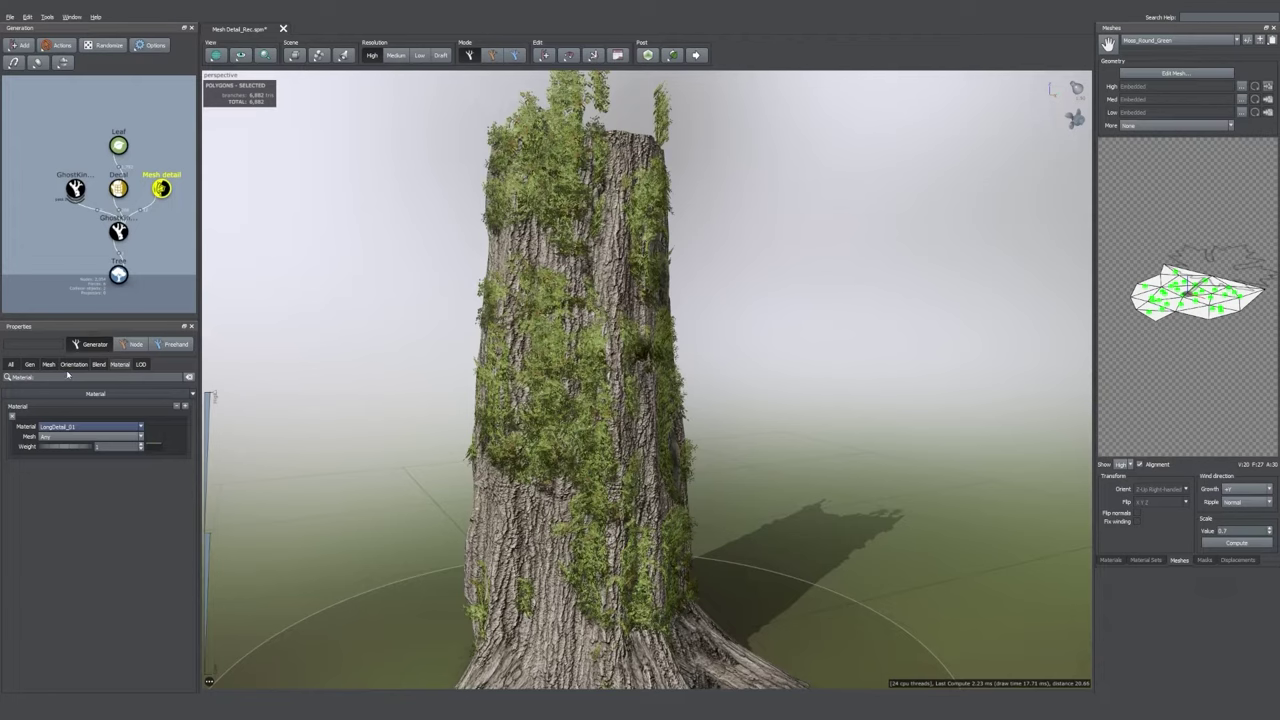
click(49, 365)
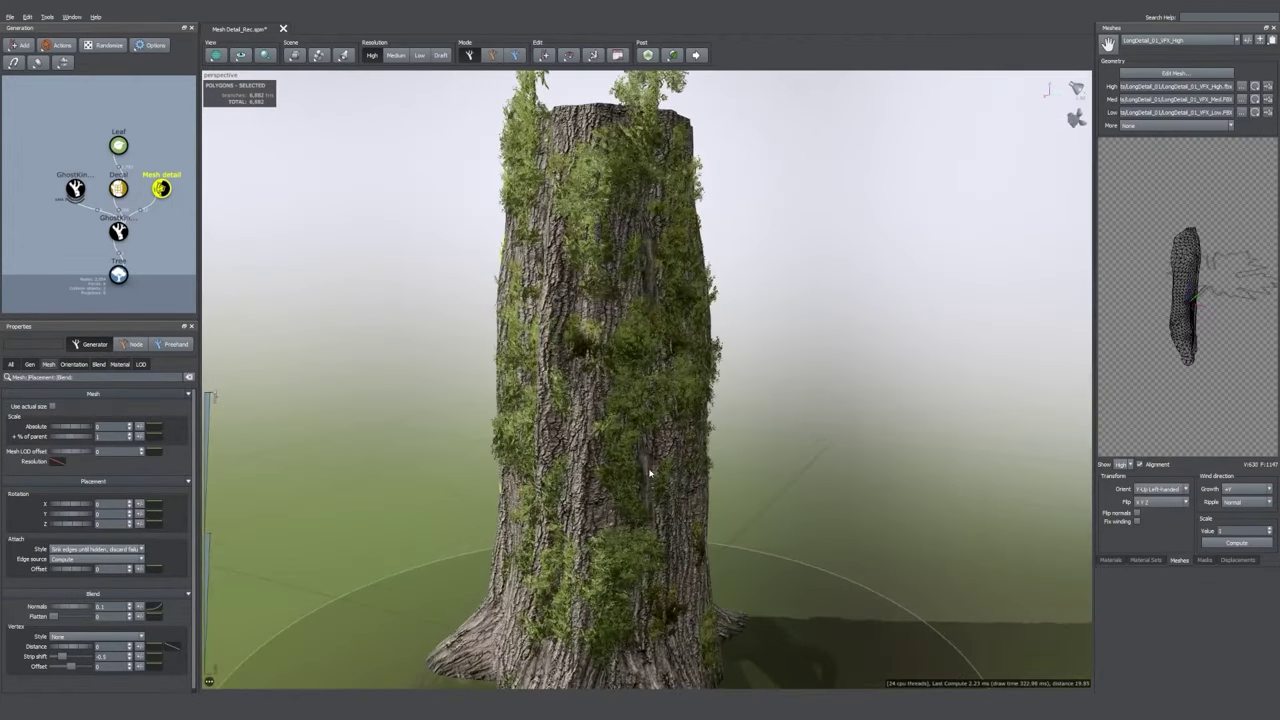
drag(65, 439, 115, 446)
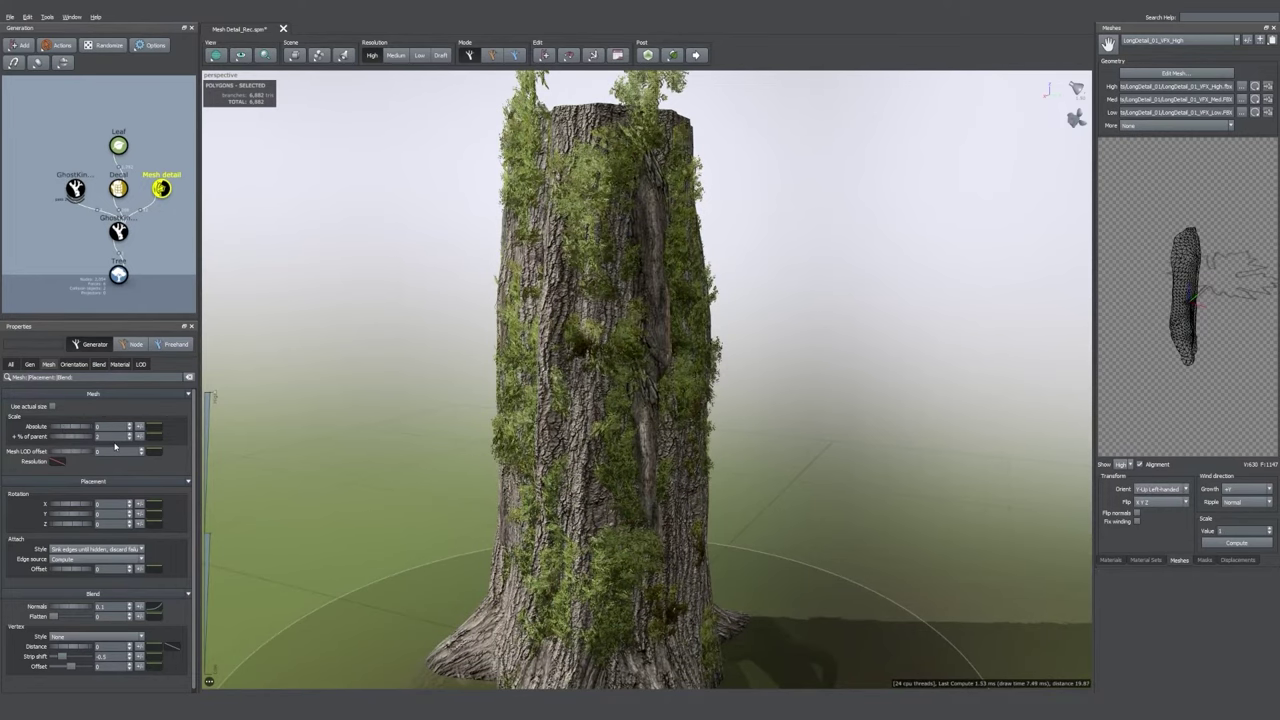
drag(731, 420, 650, 342)
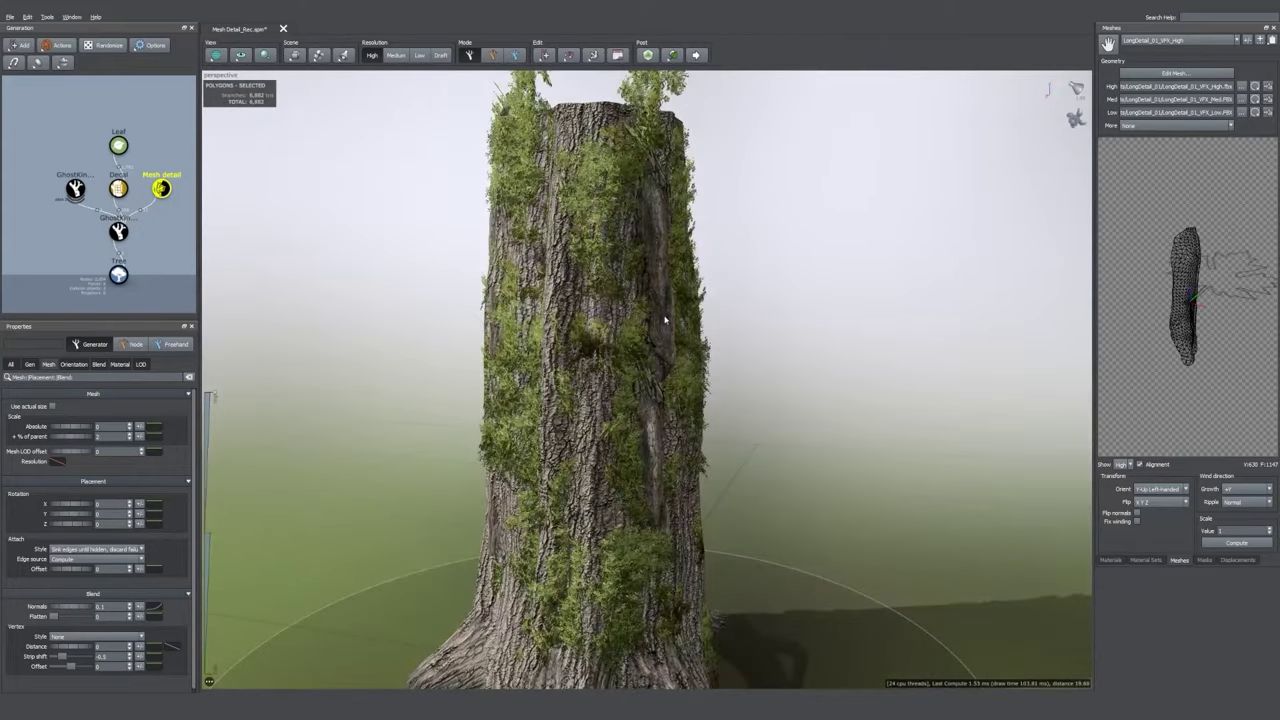
- Examine the LongDetail_01 mesh's alignment from several angles in the mesh preview, along with its available axis orientations
drag(1172, 312, 1124, 351)
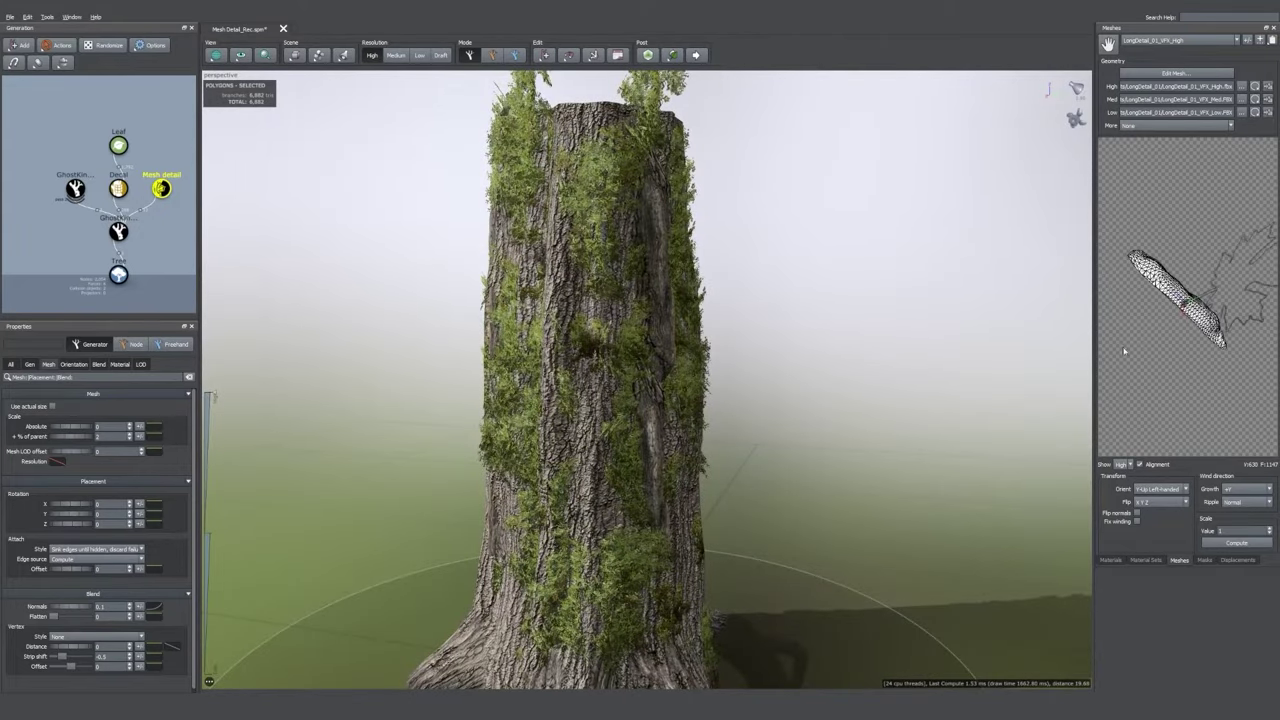
mouse_move(1212, 320)
mouse_down()
mouse_move(1232, 330)
mouse_move(1214, 314)
mouse_up()
click(1161, 490)
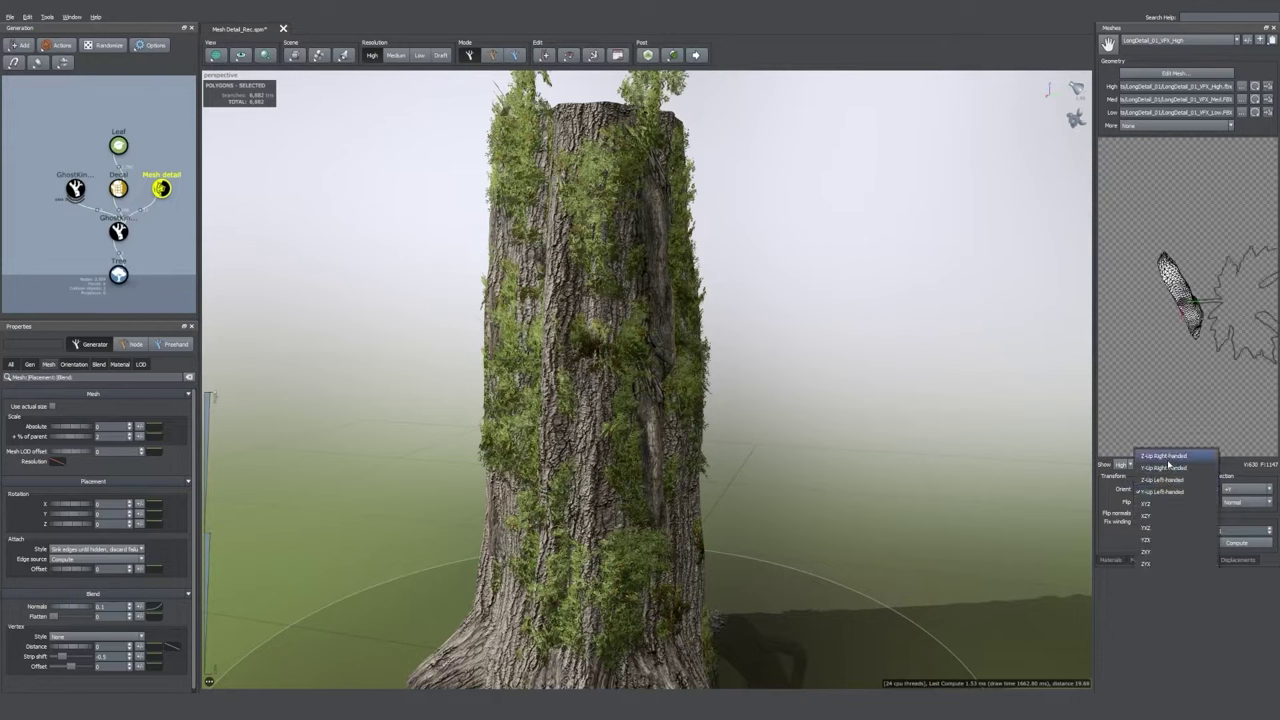
click(1170, 392)
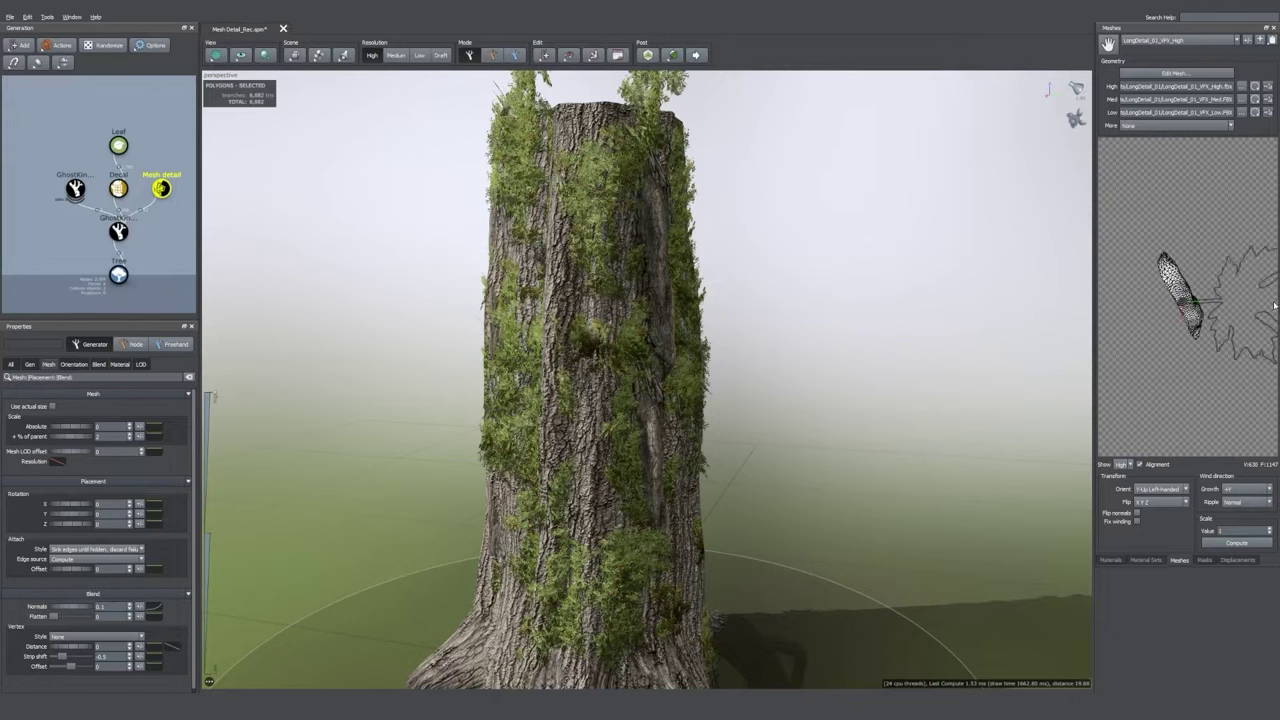
drag(1226, 309, 1229, 314)
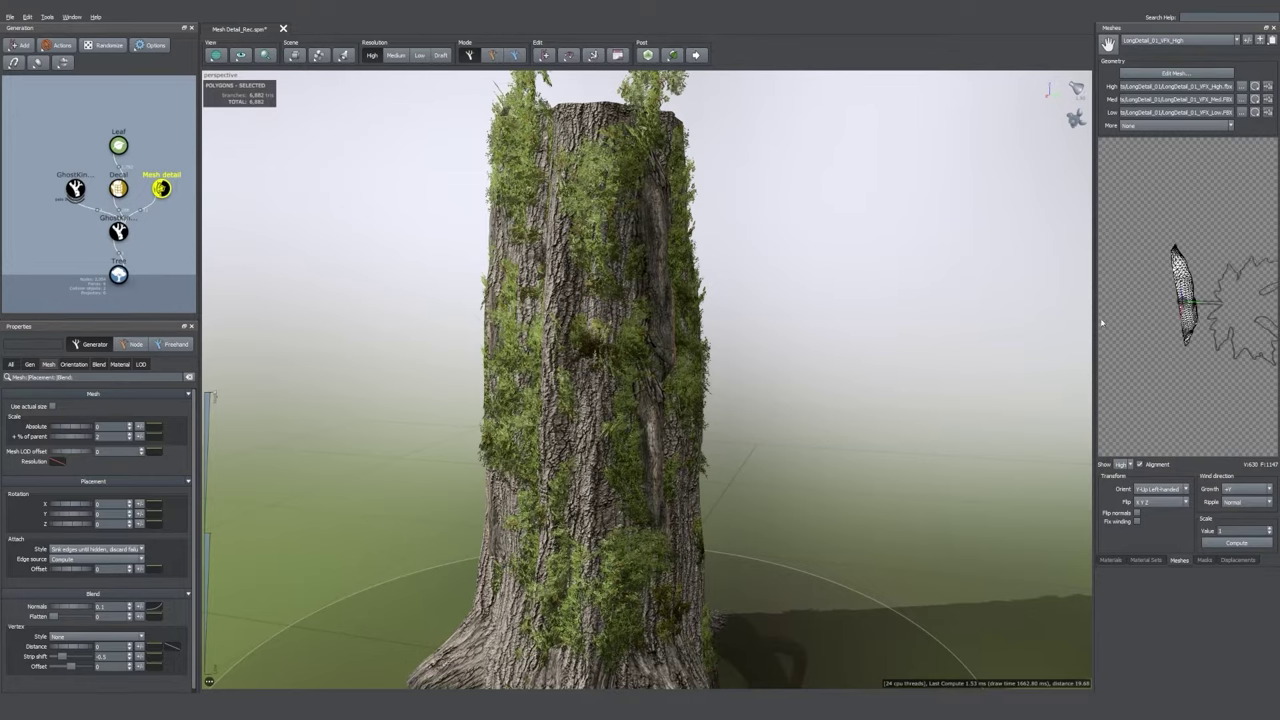
- Set the mesh detail's attach style to Wrap so the pieces follow the trunk surface
click(656, 446)
middle_drag(660, 460, 450, 565)
scroll(500, 567, down, 4)
click(100, 513)
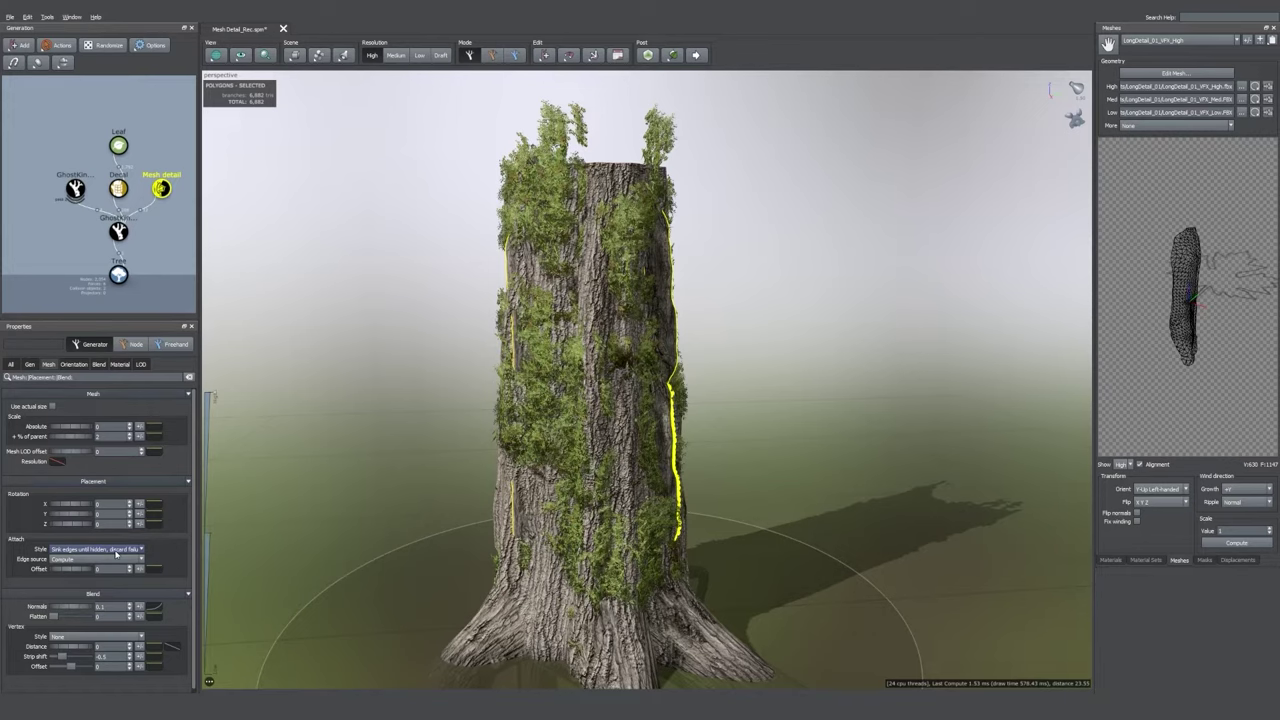
click(115, 553)
click(92, 578)
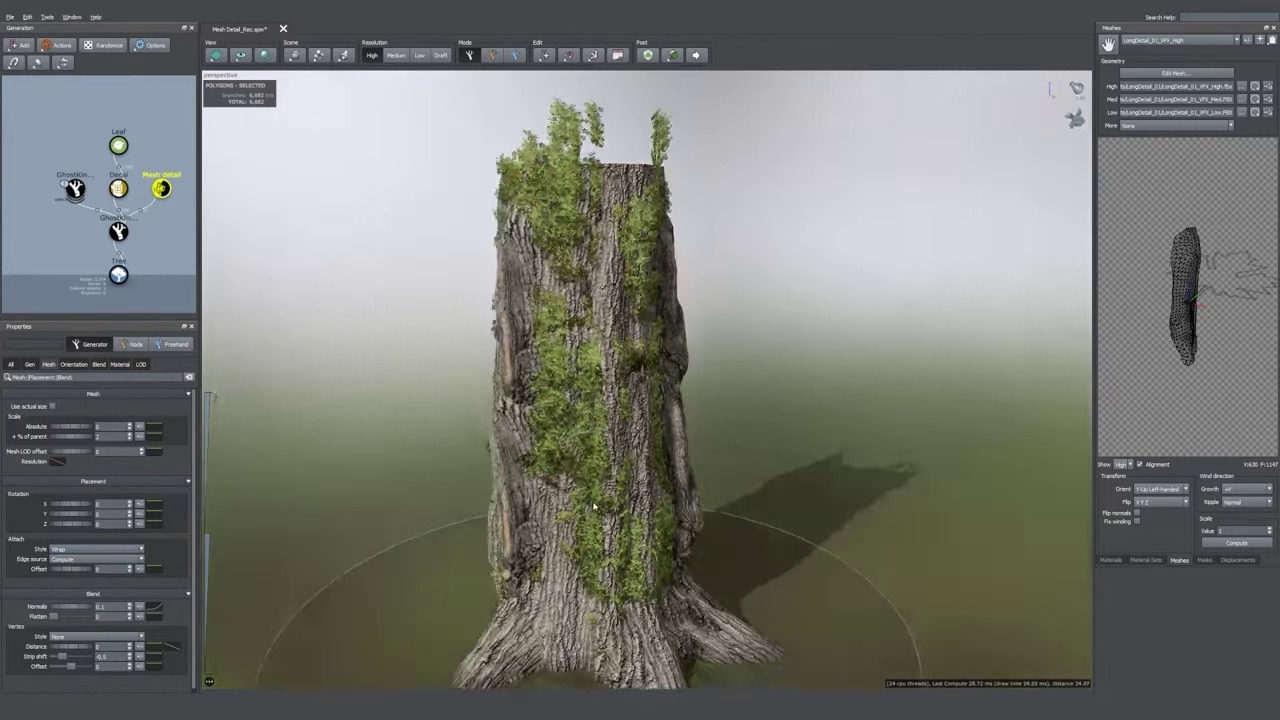
drag(594, 507, 562, 497)
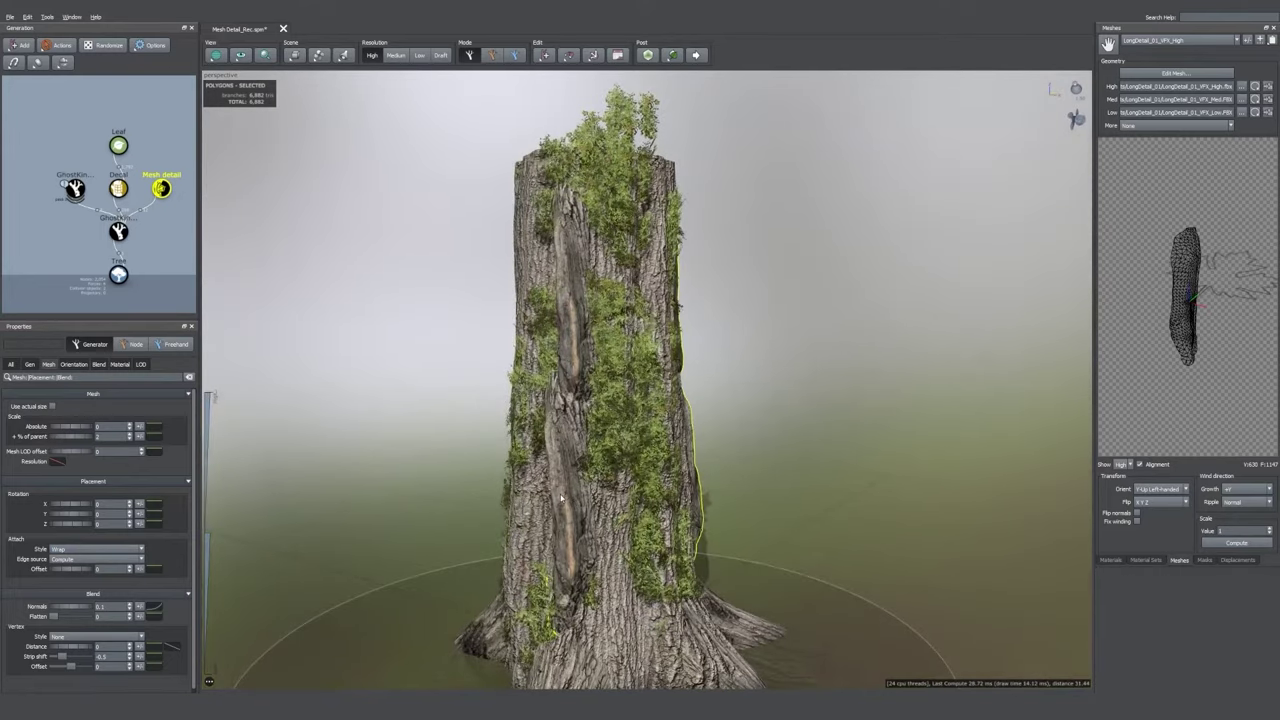
drag(598, 500, 415, 473)
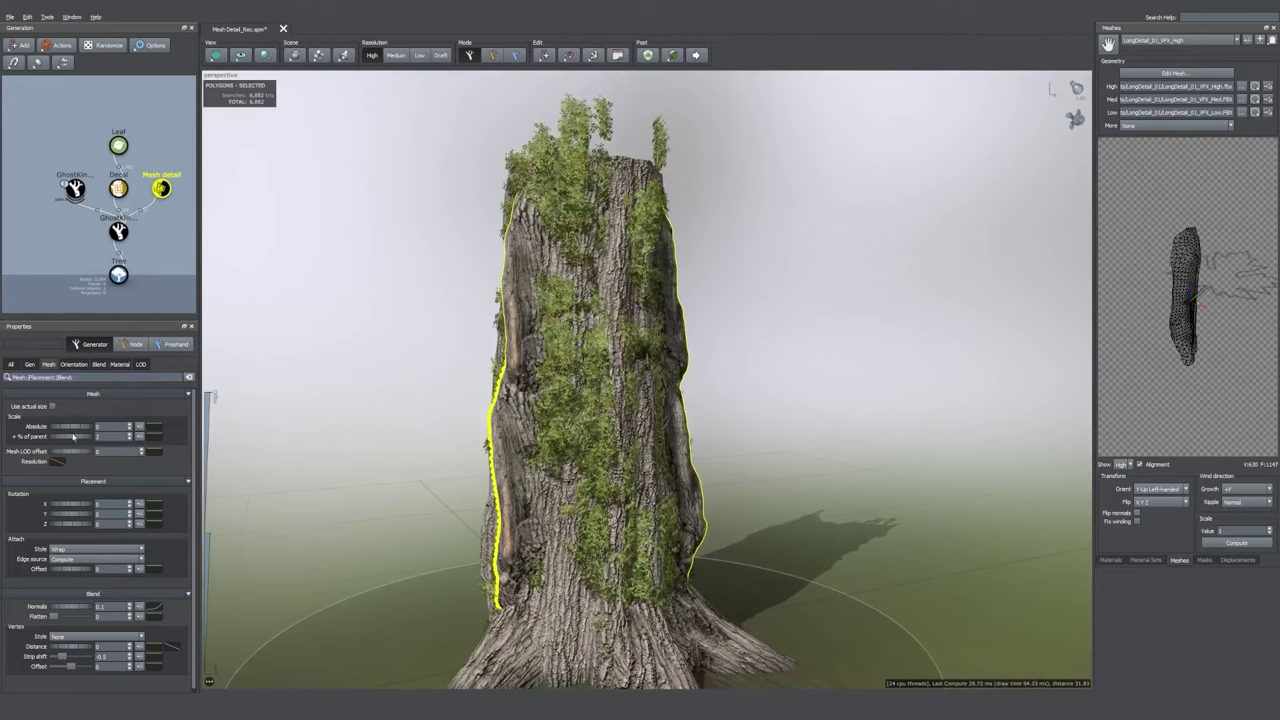
- Reduce the mesh detail's scale relative to the parent to about 1.83 and set its Y rotation to -0.04
drag(89, 438, 81, 440)
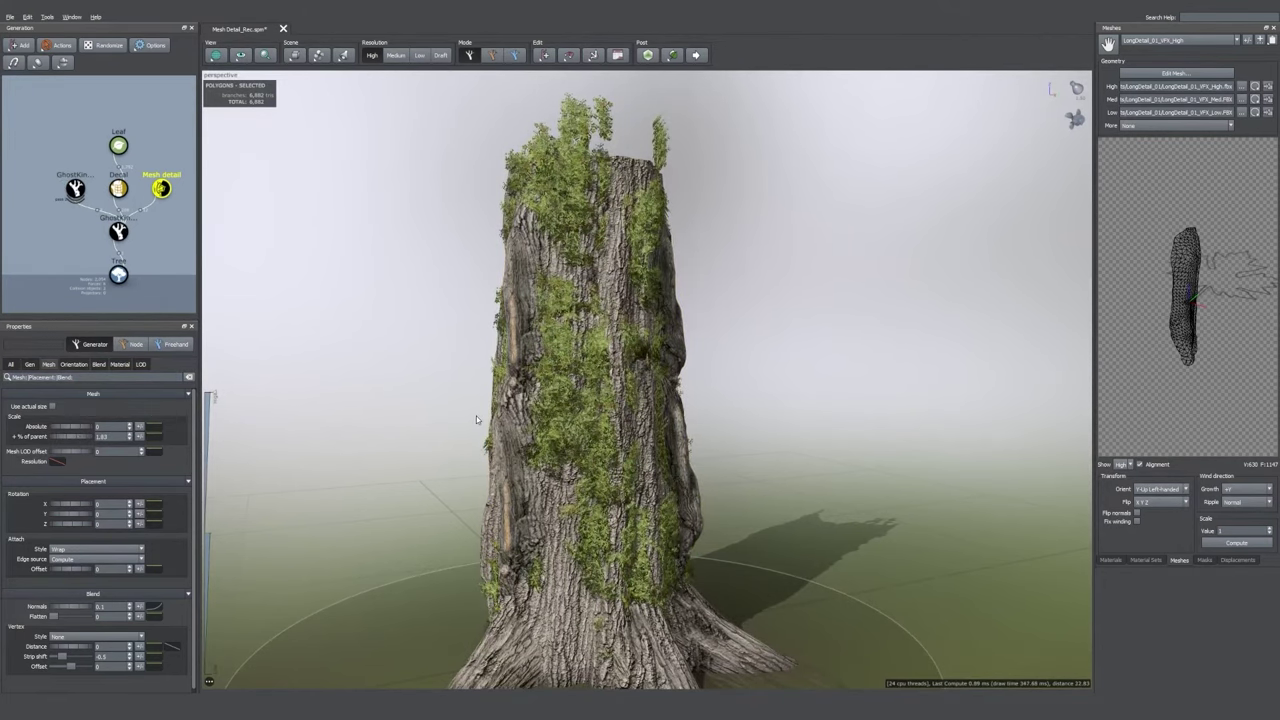
drag(476, 416, 395, 434)
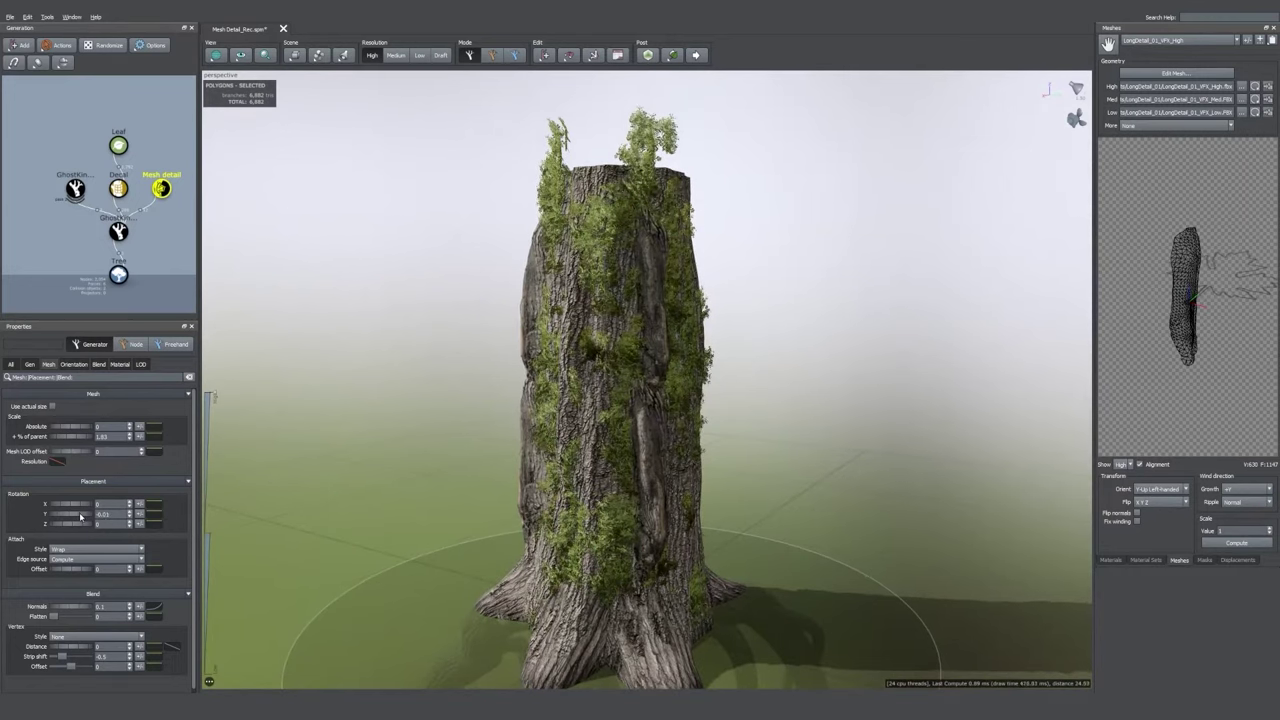
drag(81, 515, 80, 516)
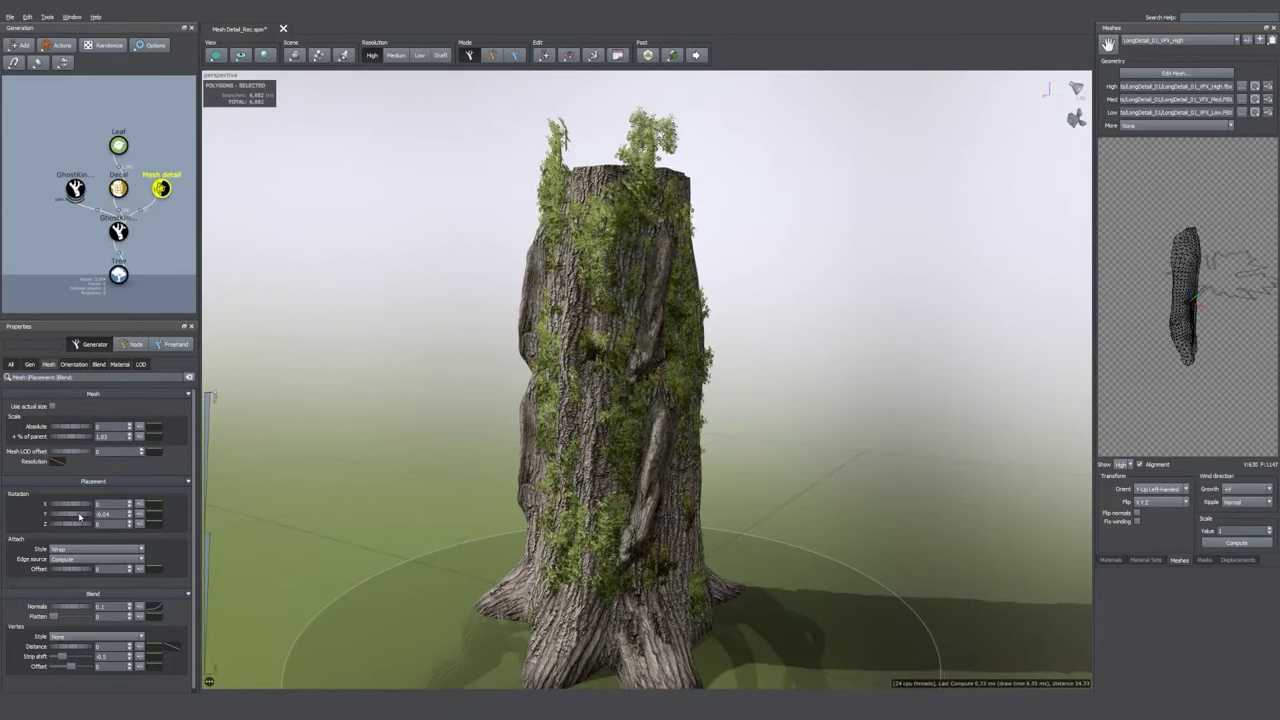
- Increase the UV mapping twist amount on the trunk generator to about 0.55
drag(750, 520, 658, 534)
click(658, 534)
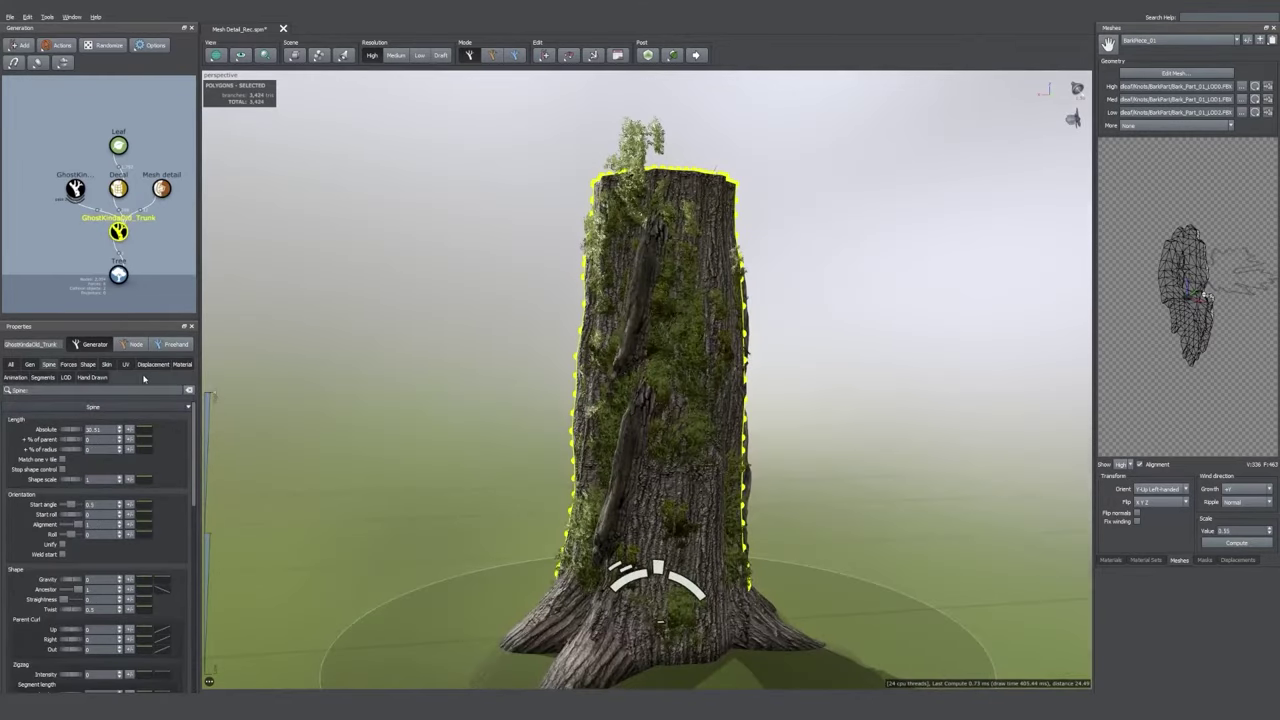
click(125, 364)
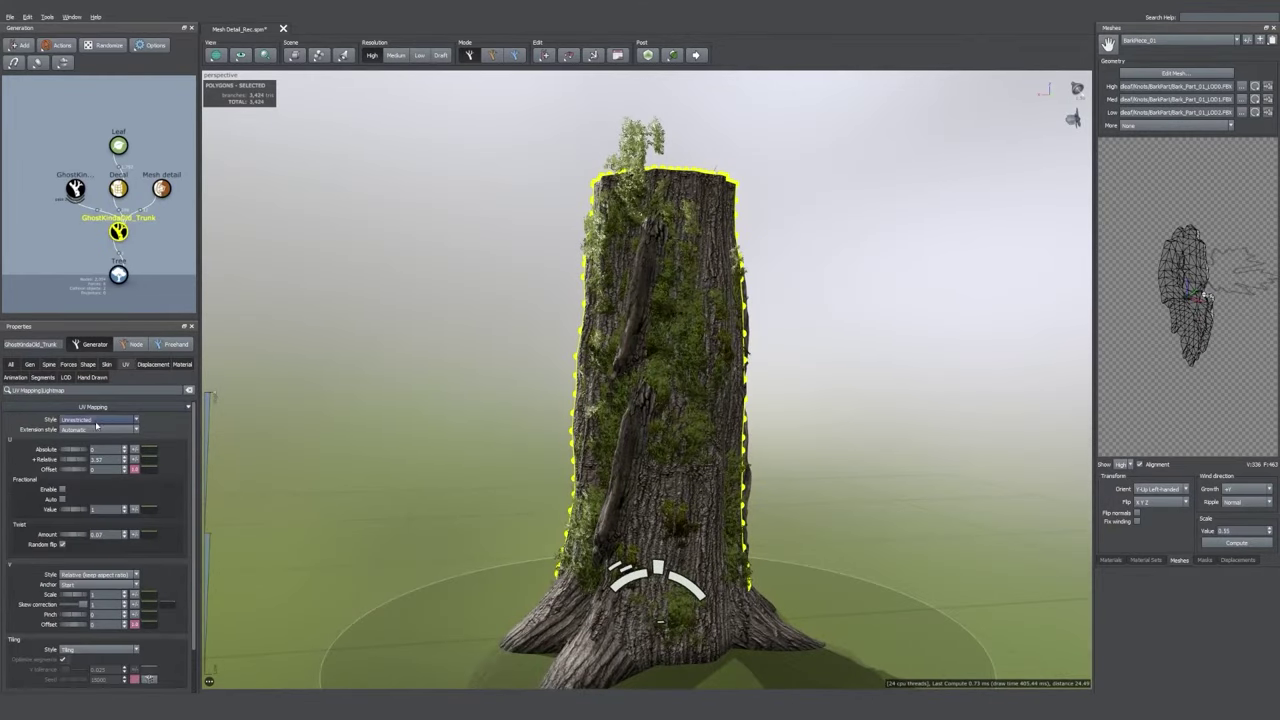
drag(80, 537, 102, 537)
mouse_move(588, 489)
mouse_down()
mouse_move(656, 521)
mouse_move(671, 384)
mouse_up()
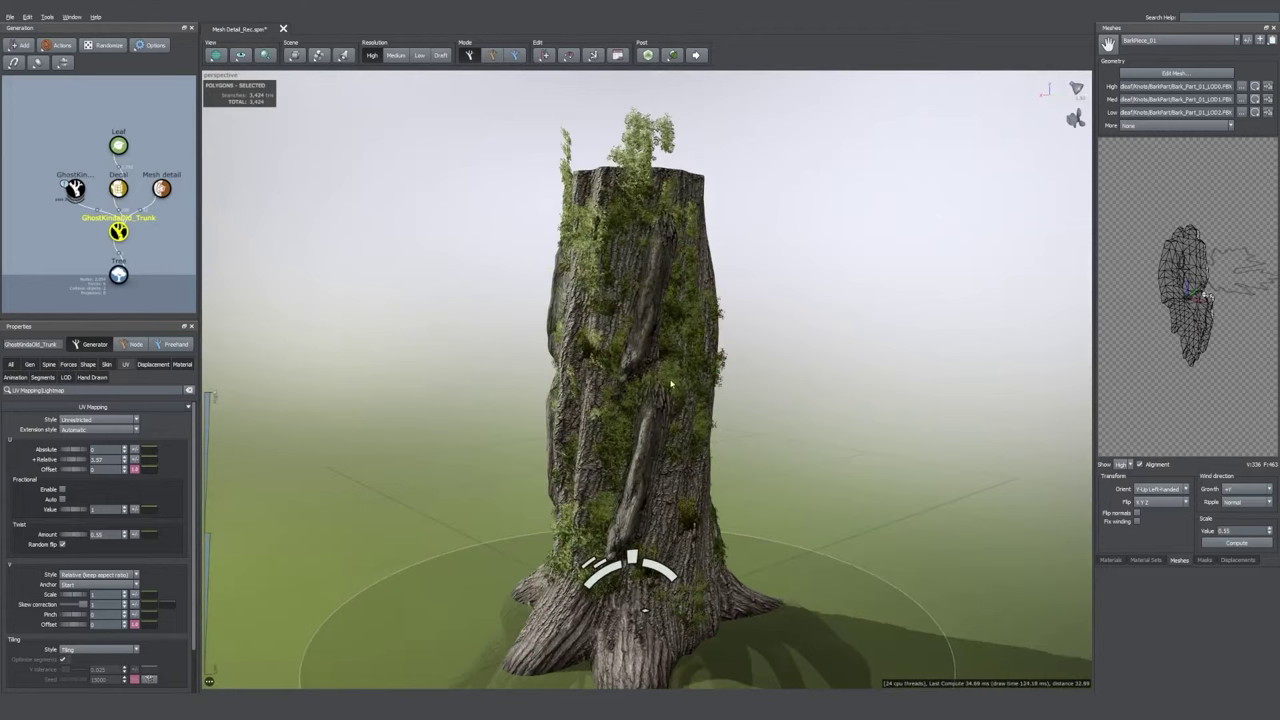
- Set the mesh detail's Y rotation to -0.02 so the pieces stand more upright
click(650, 350)
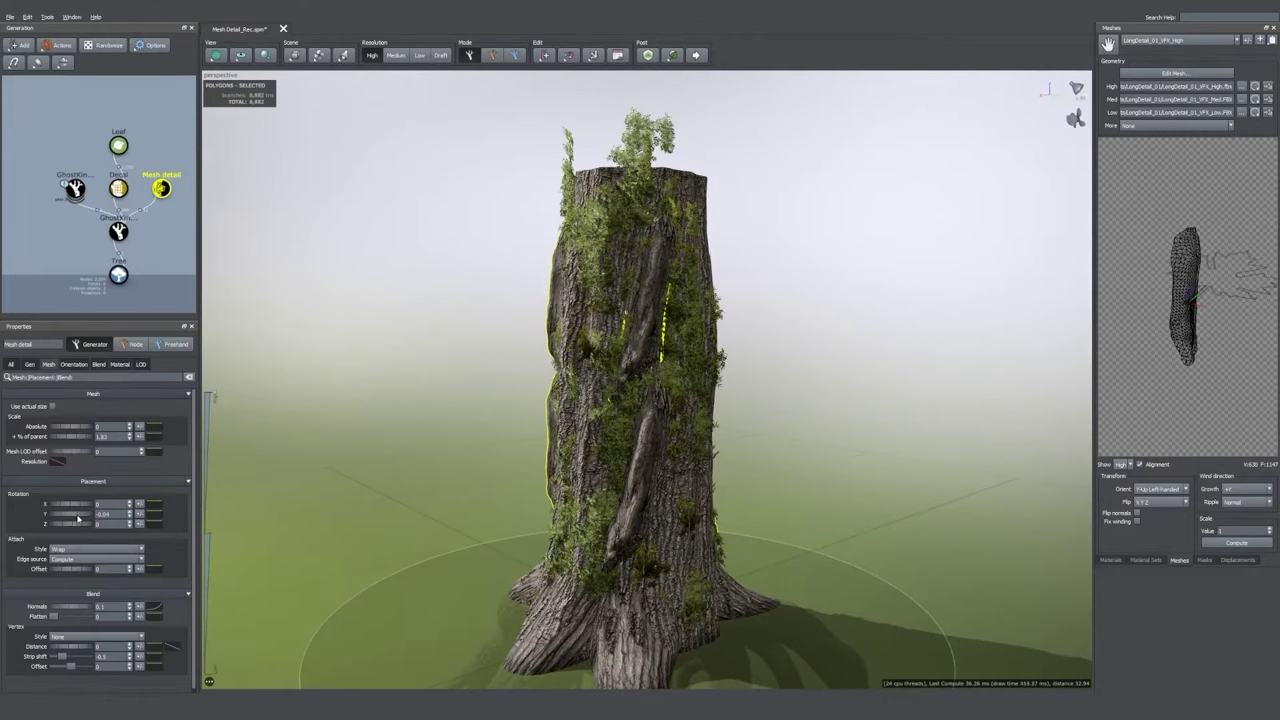
drag(78, 517, 80, 522)
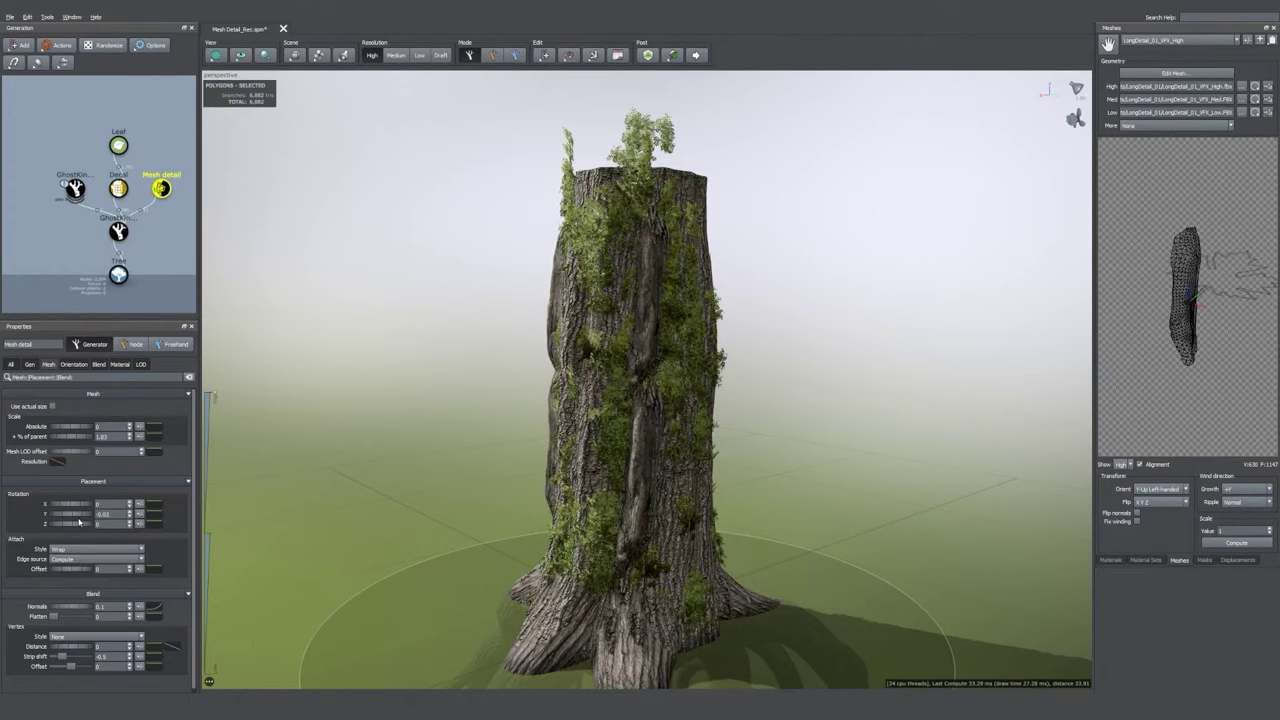
drag(646, 409, 743, 424)
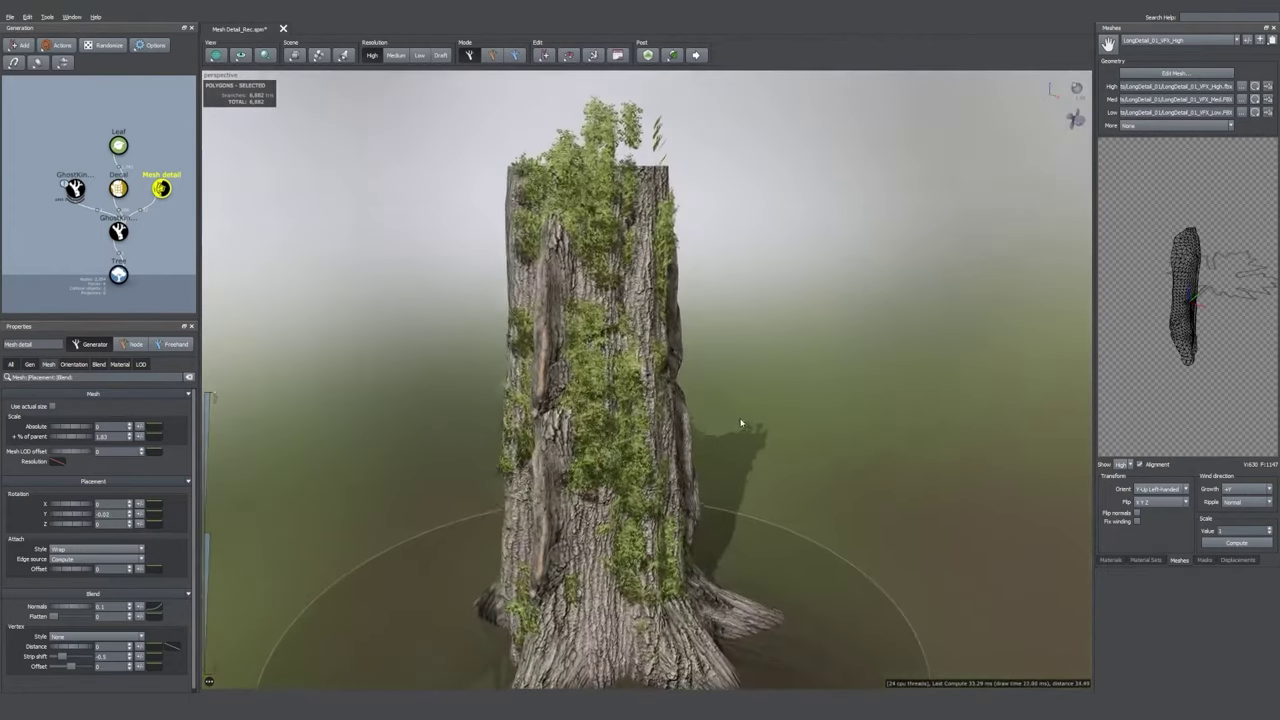
- Set the mesh detail's attach offset to about -0.06, sinking the pieces into the trunk
scroll(605, 343, up, 3)
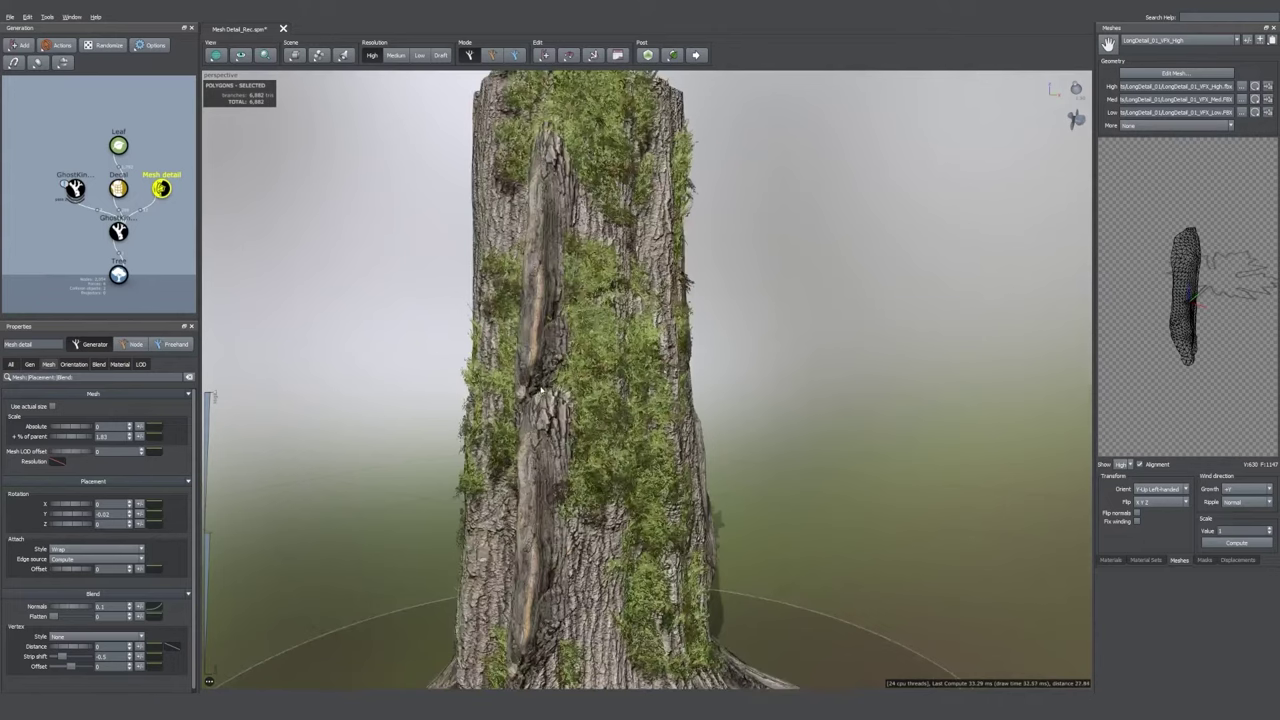
drag(535, 425, 545, 432)
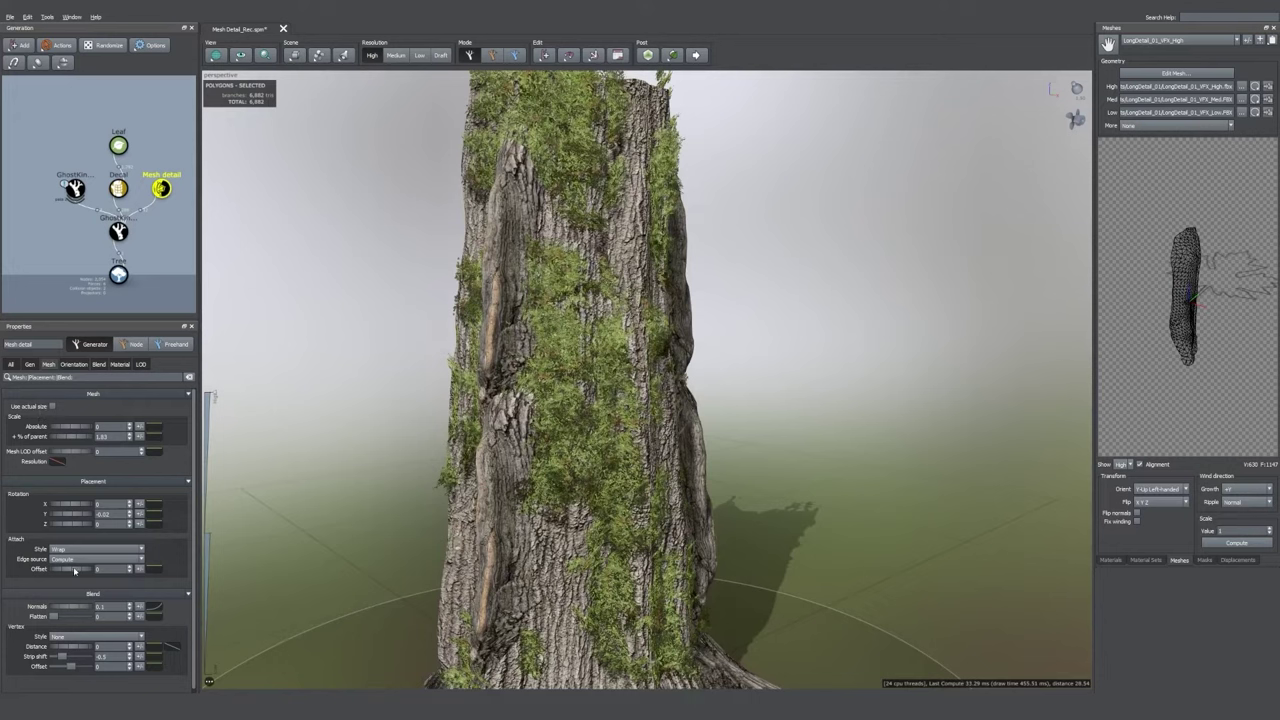
drag(75, 570, 72, 571)
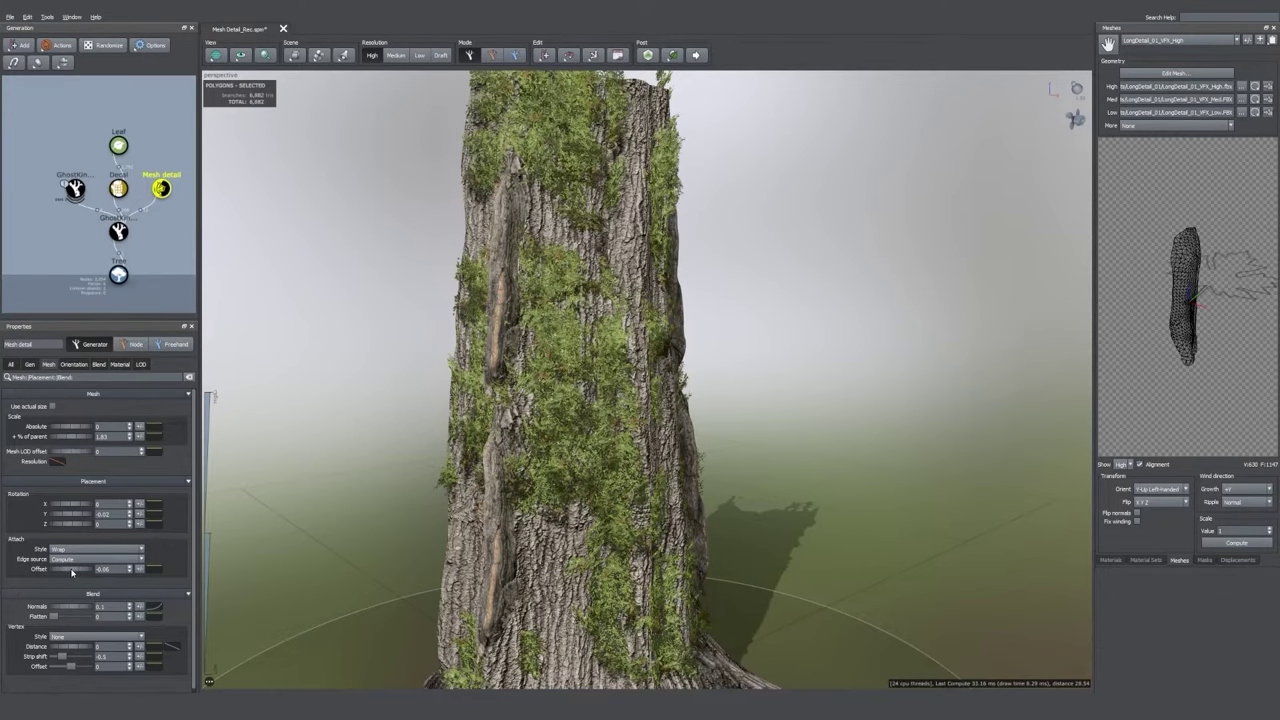
mouse_move(537, 567)
mouse_down()
mouse_move(463, 563)
mouse_move(525, 566)
mouse_up()
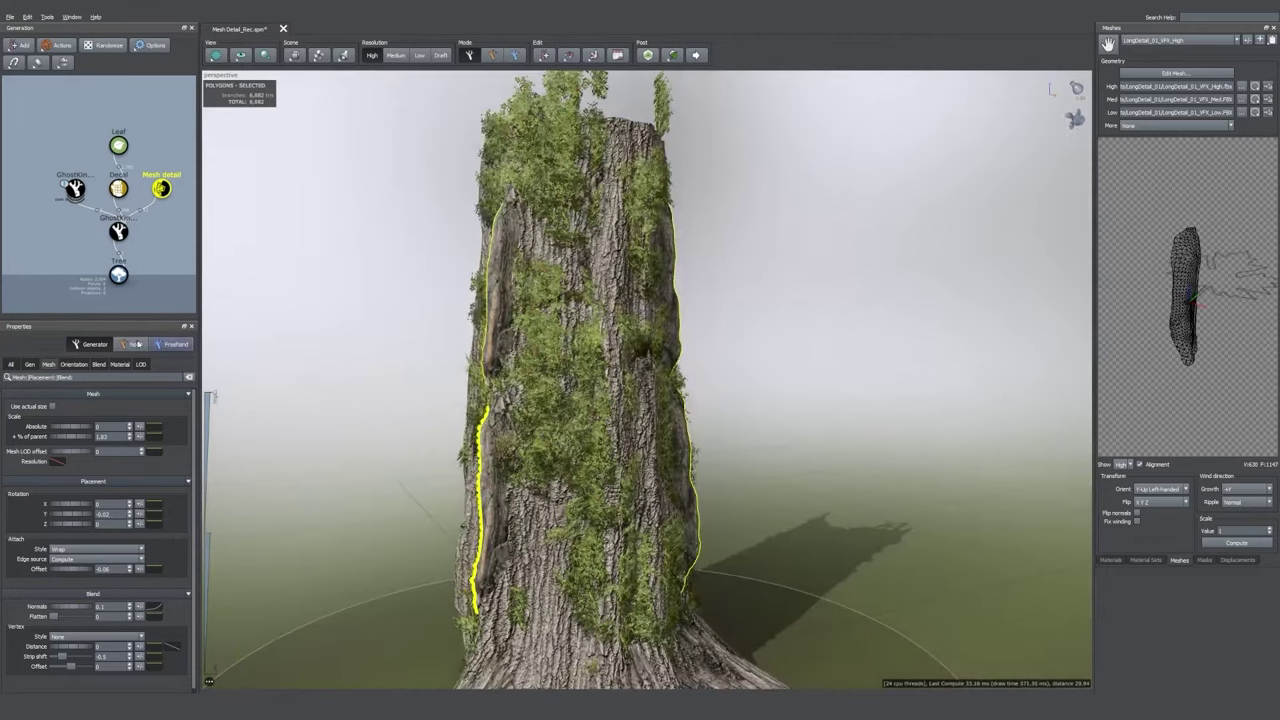
- Set the mesh detail's generation spread to about 0.345 and spiral to about 1.31, and increase its parent-relative scale to about 1.9
click(12, 365)
drag(70, 459, 130, 479)
mouse_move(562, 490)
mouse_down()
mouse_move(500, 488)
mouse_move(555, 494)
mouse_up()
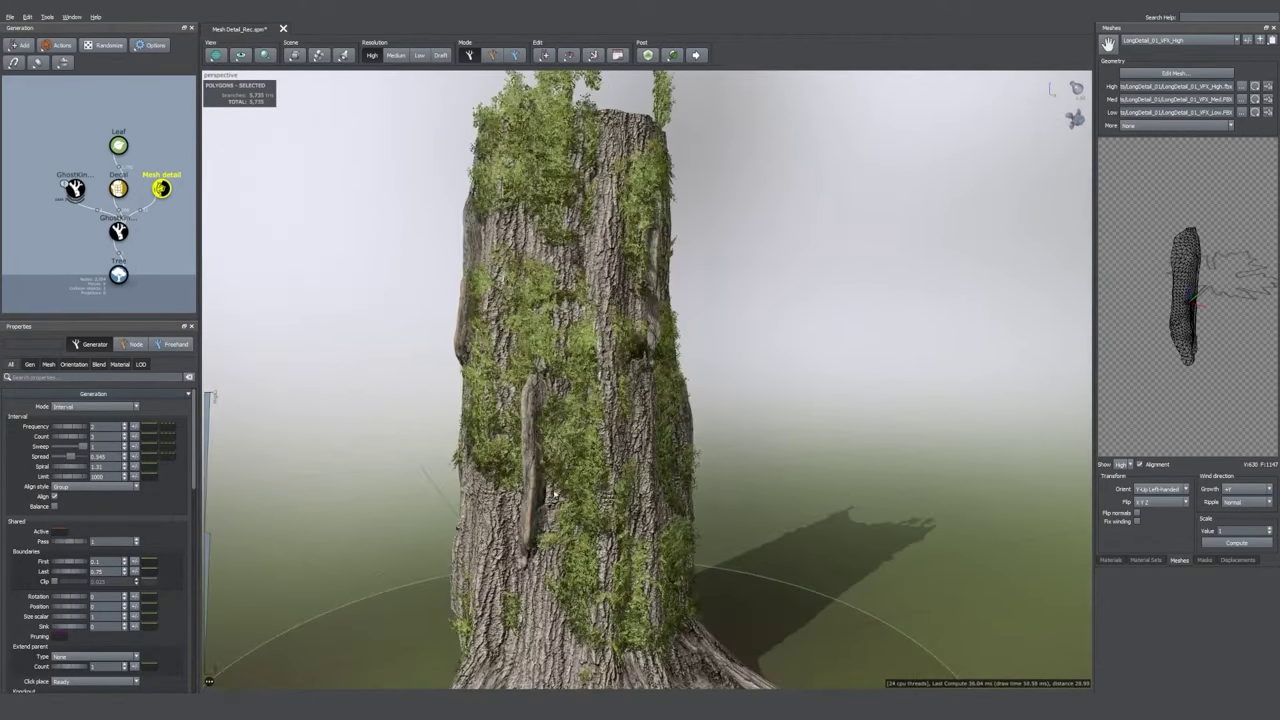
click(48, 364)
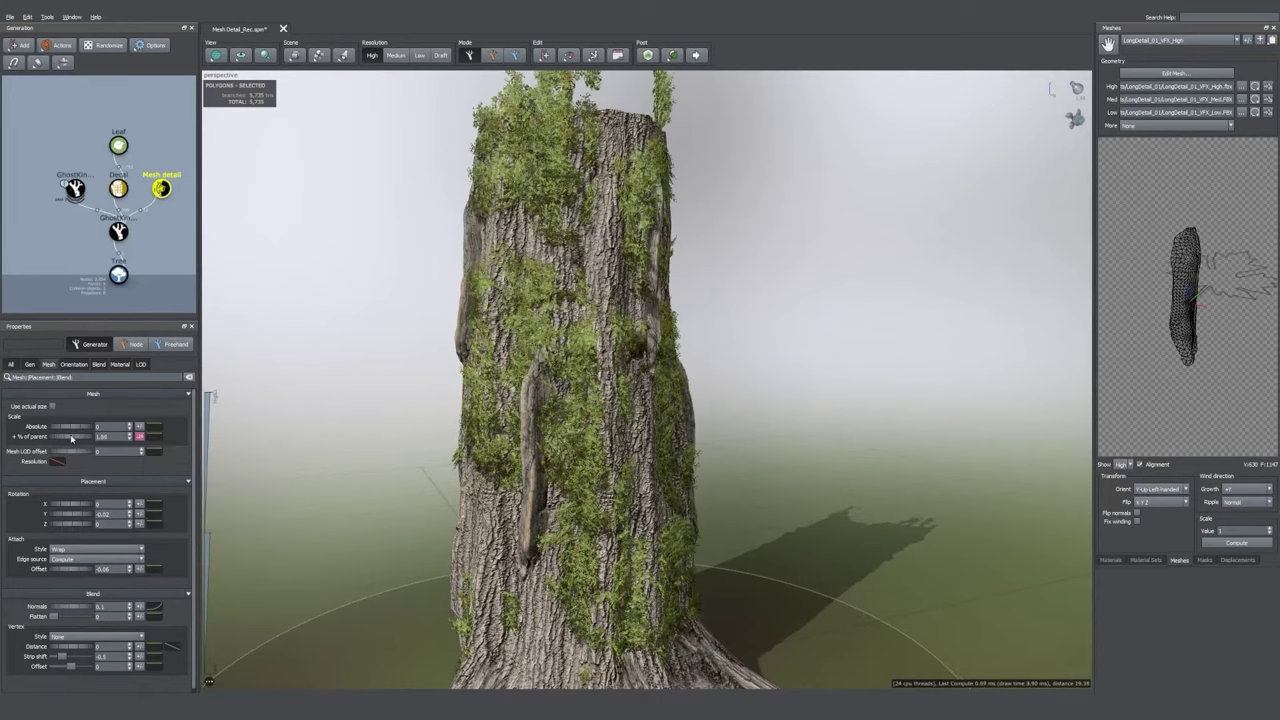
click(186, 263)
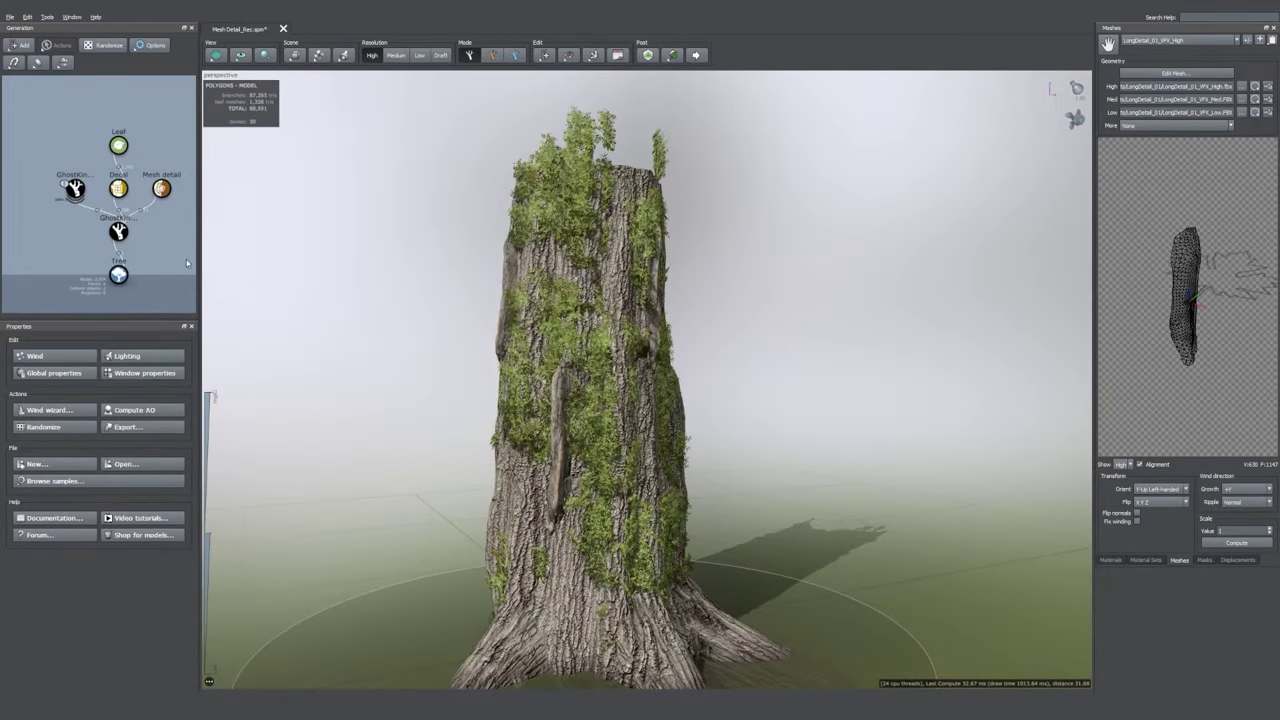
- Rename the mesh detail generator as LongDetail and the decal generator as Moss
double_click(110, 212)
middle_drag(187, 263, 124, 255)
text(LongDetail)
key(Return)
double_click(56, 215)
text(Moss)
key(Return)
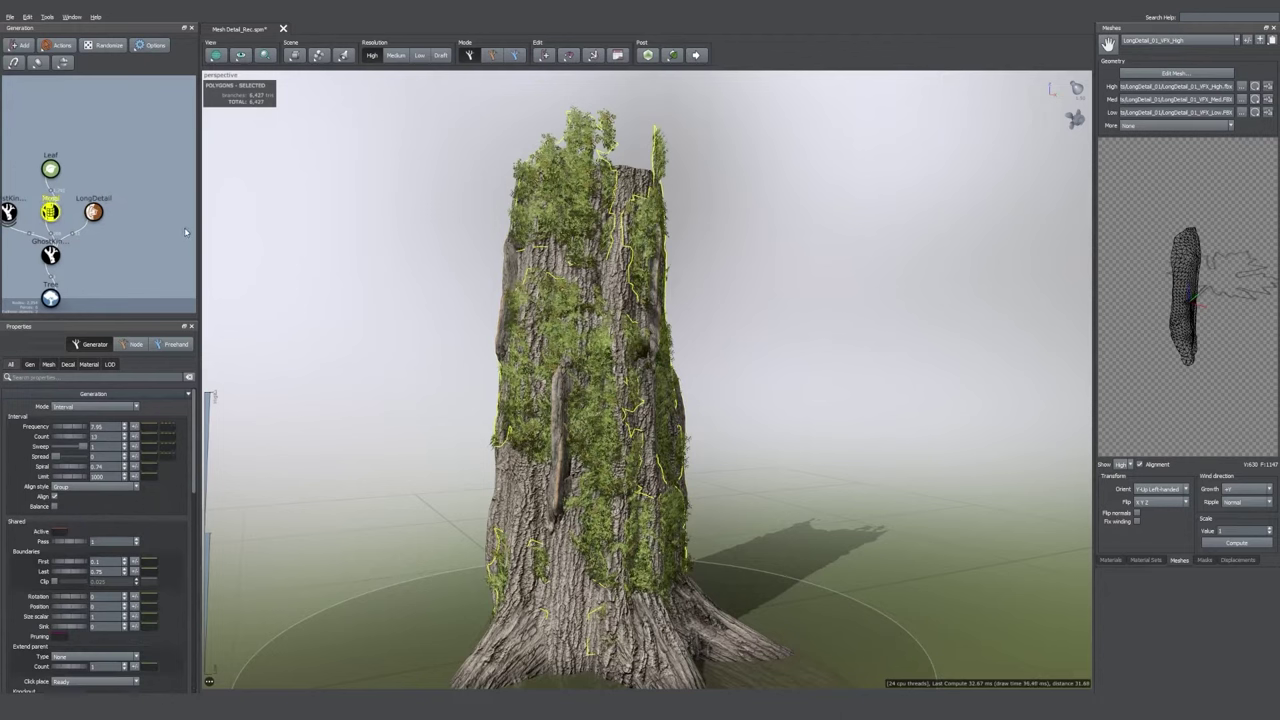
click(184, 232)
- Add a photogrammetry mesh detail generator to the trunk and rename it as Knot
click(51, 256)
right_click(121, 244)
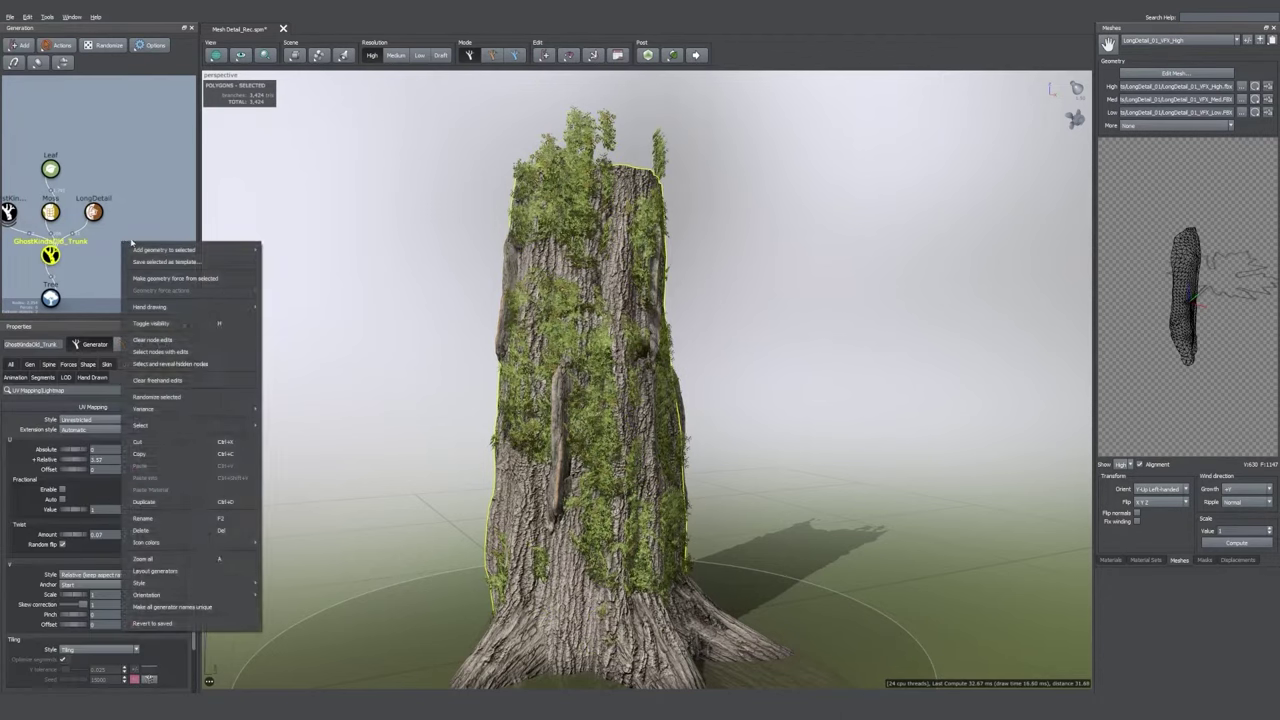
mouse_move(209, 253)
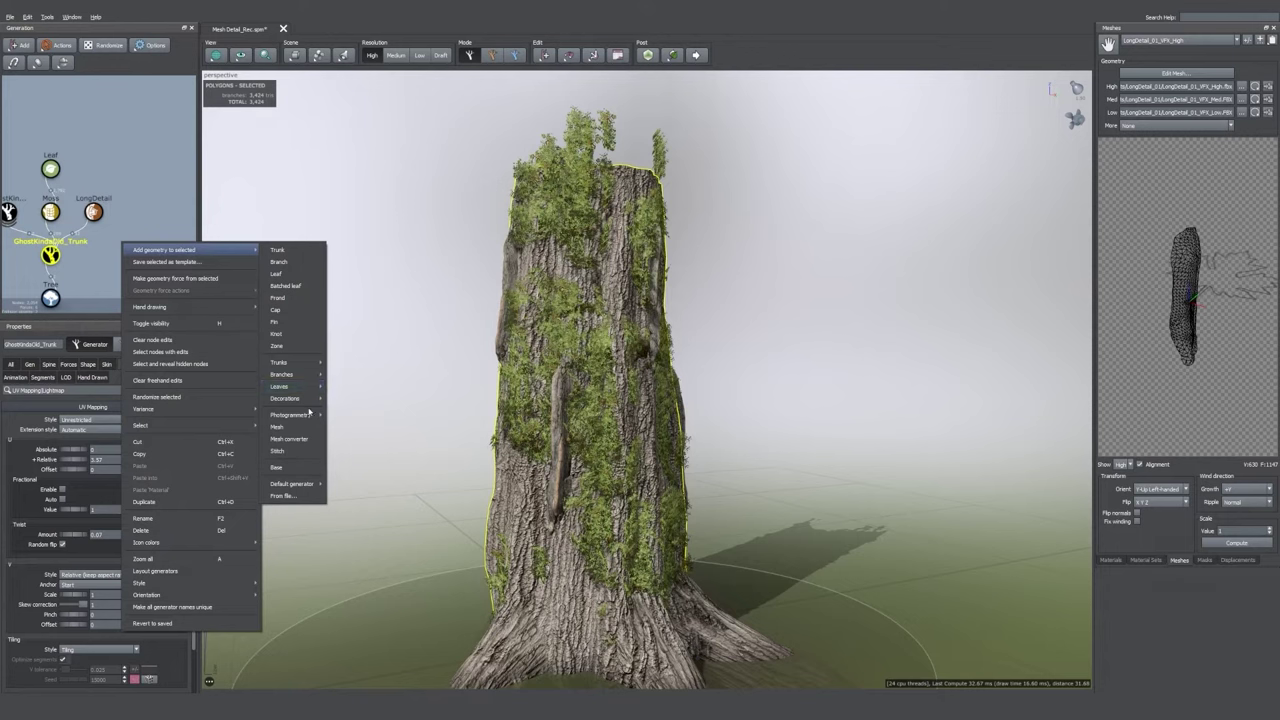
mouse_move(298, 414)
click(361, 488)
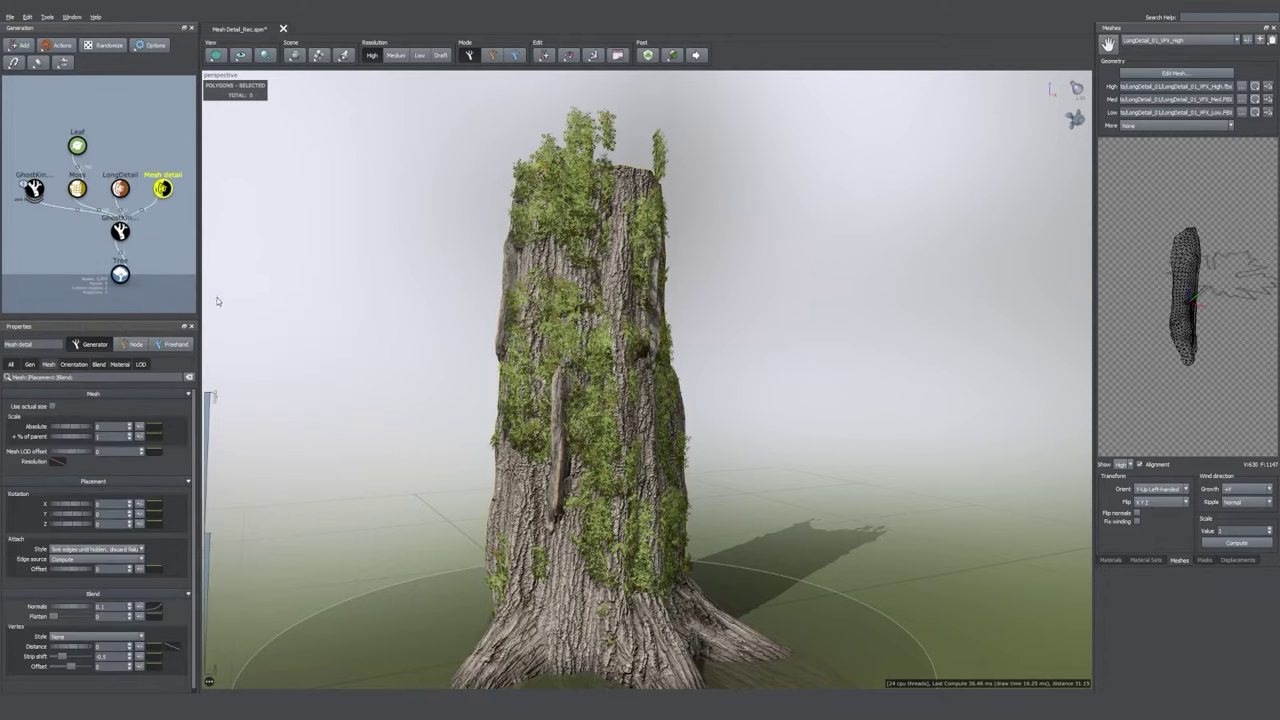
key(F2)
text(Kn)
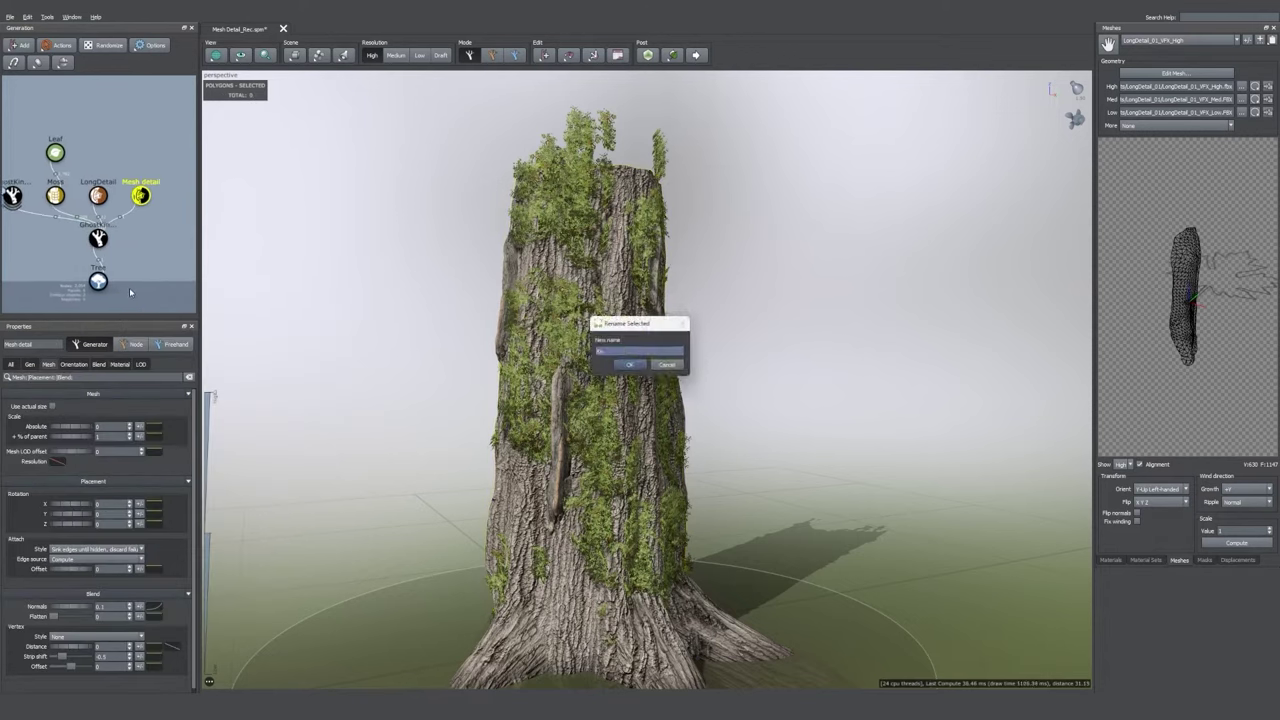
text(ot)
key(Return)
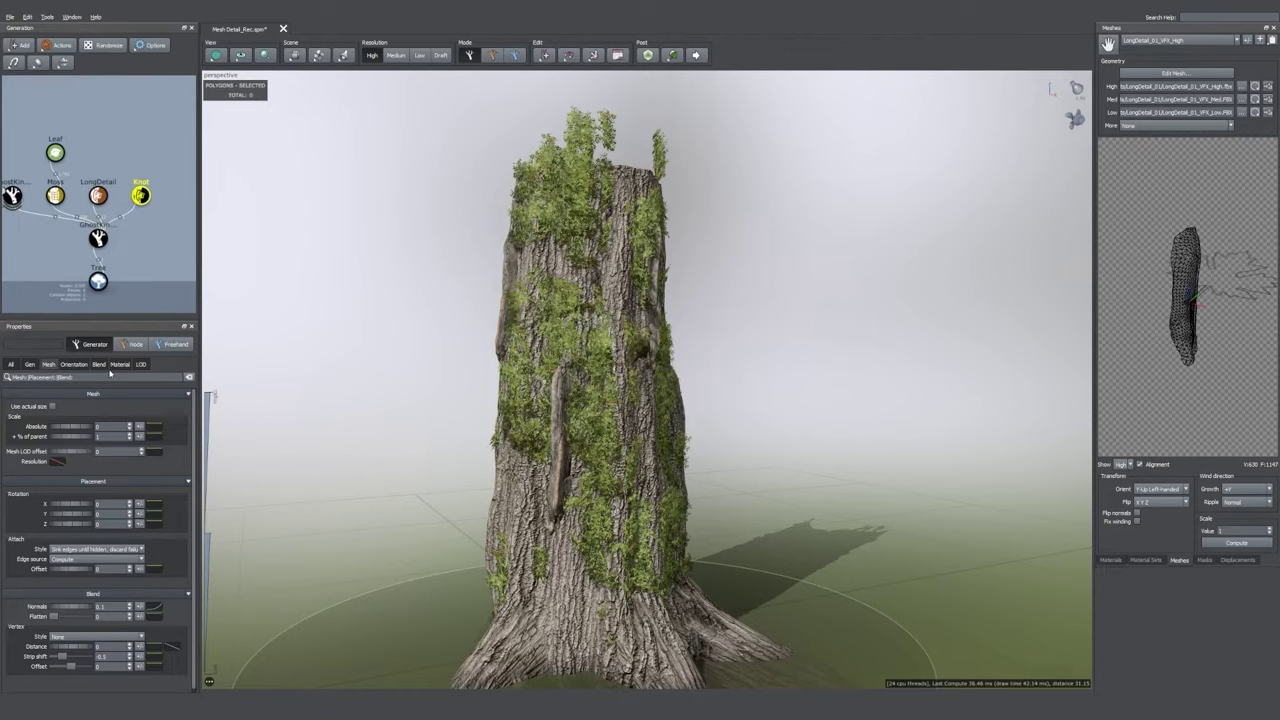
- Set the Knot generator's generation mode to Interval and hide the Leaf and Moss generators
click(29, 364)
click(81, 408)
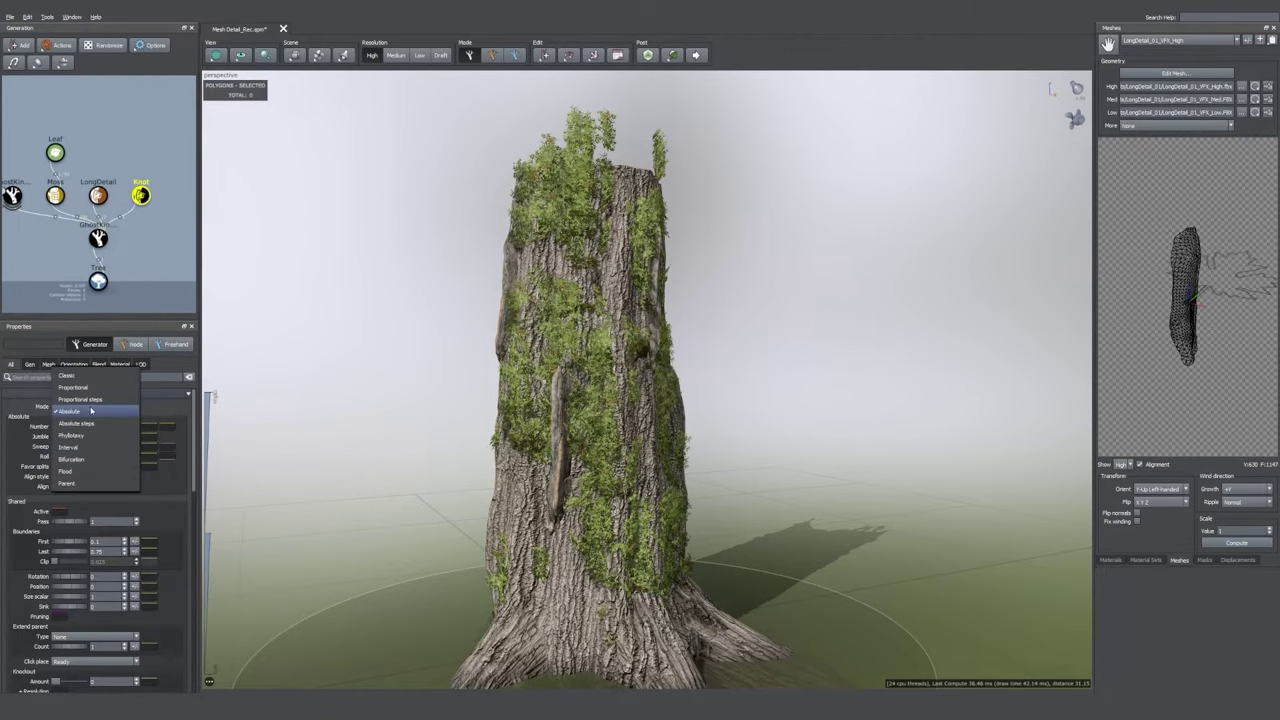
click(70, 447)
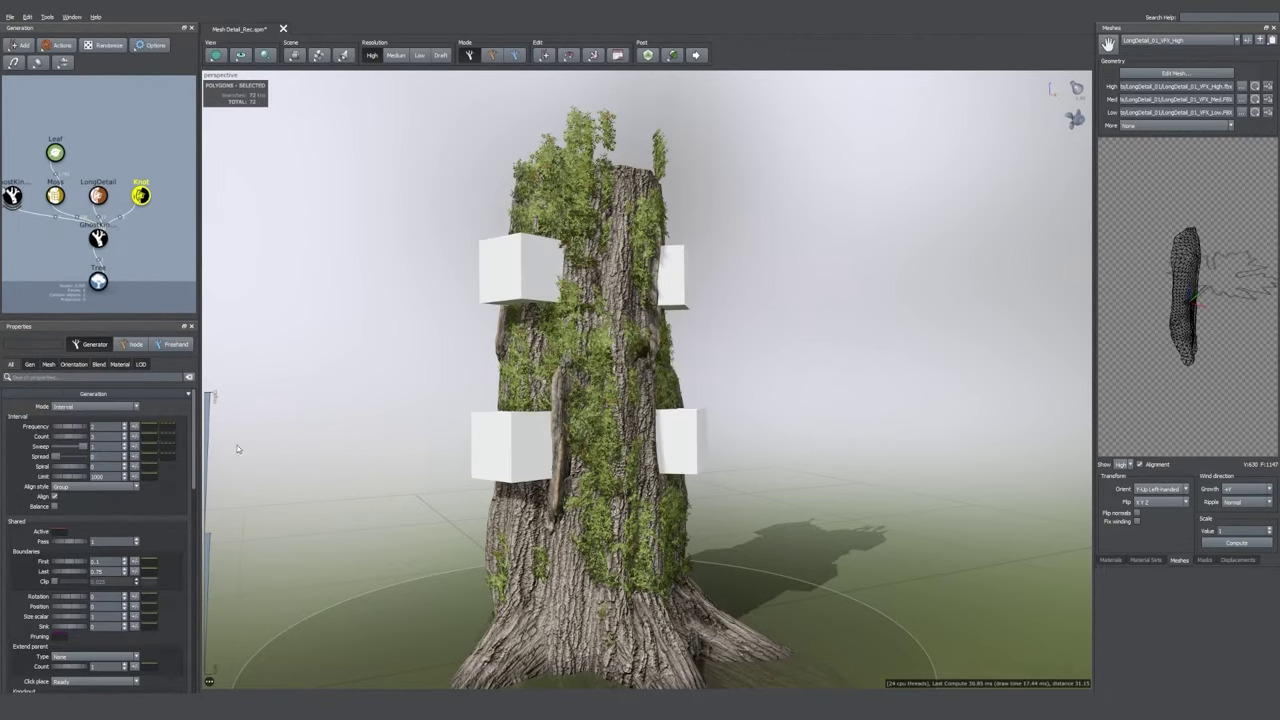
scroll(538, 439, up, 3)
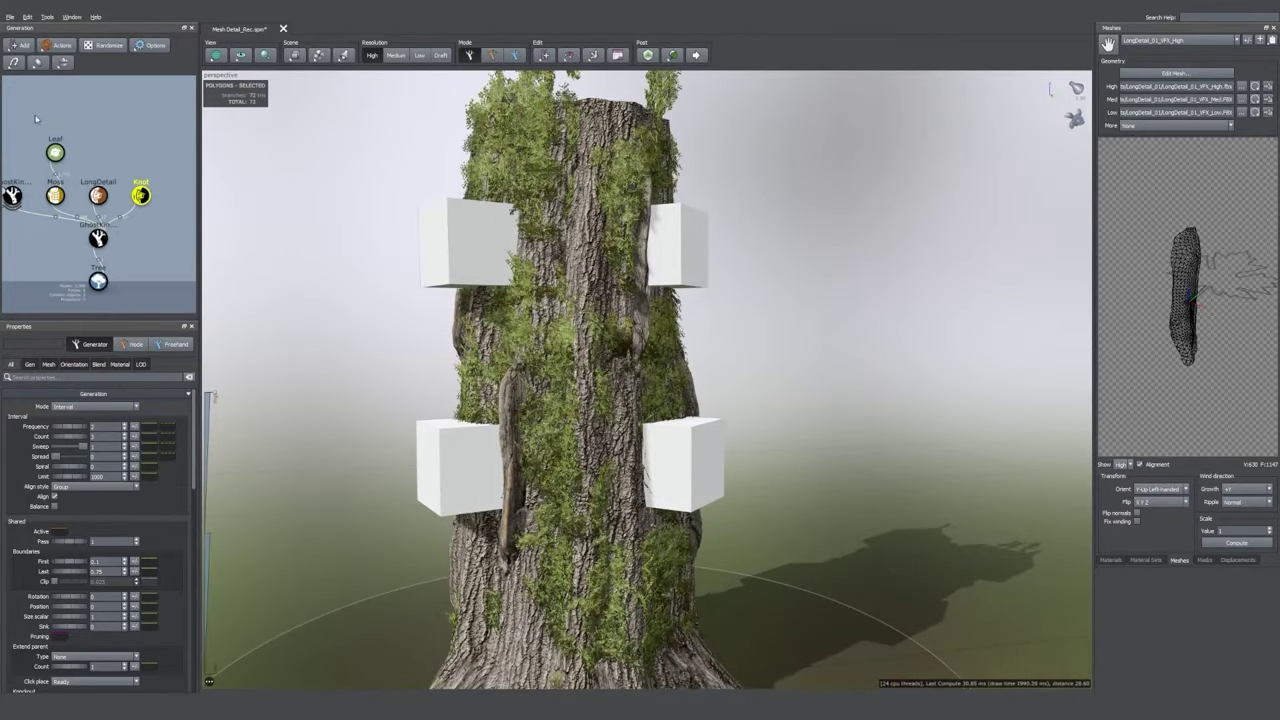
drag(35, 119, 70, 198)
key(h)
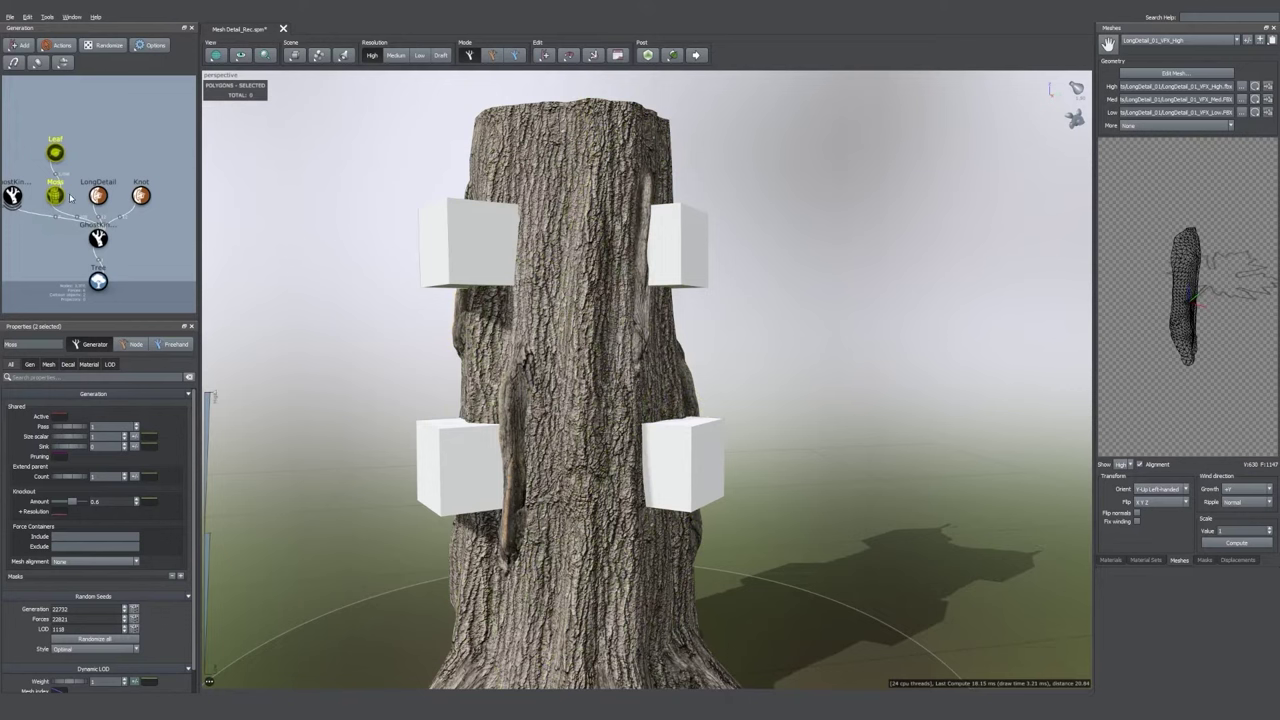
- Assign the Knot_02 material to the Knot generator in place of the placeholder cubes
click(141, 196)
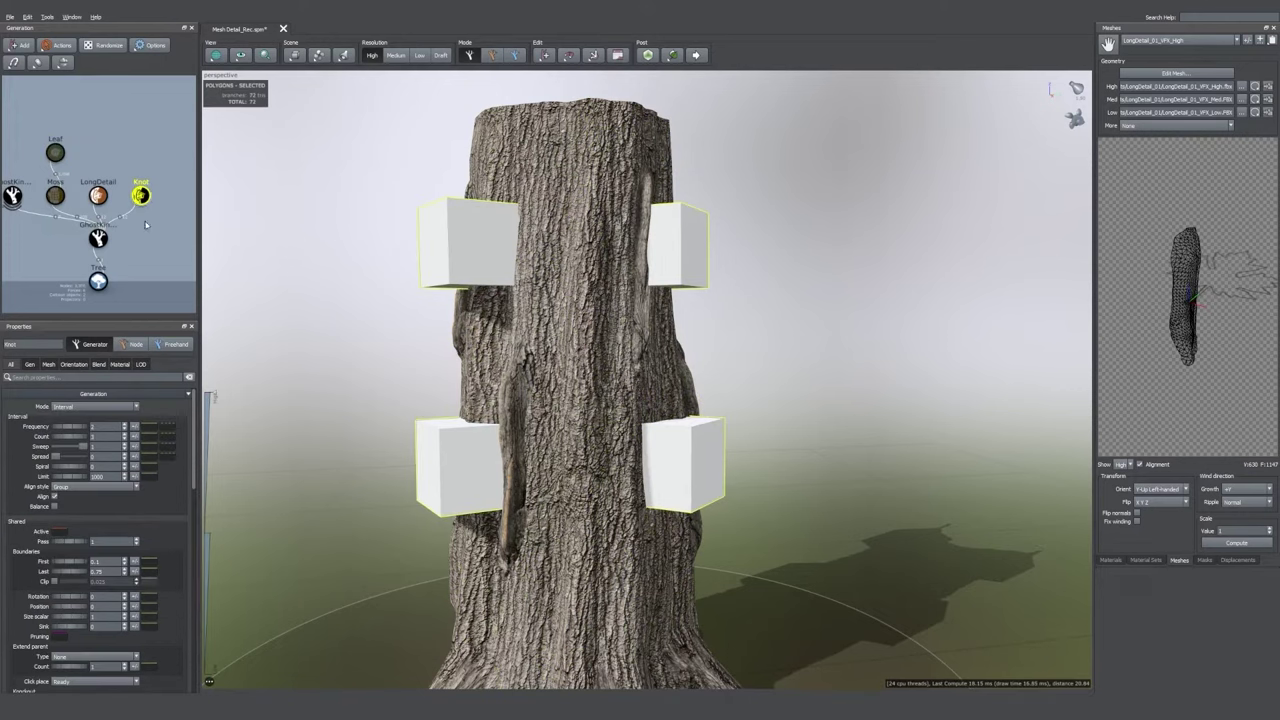
click(119, 365)
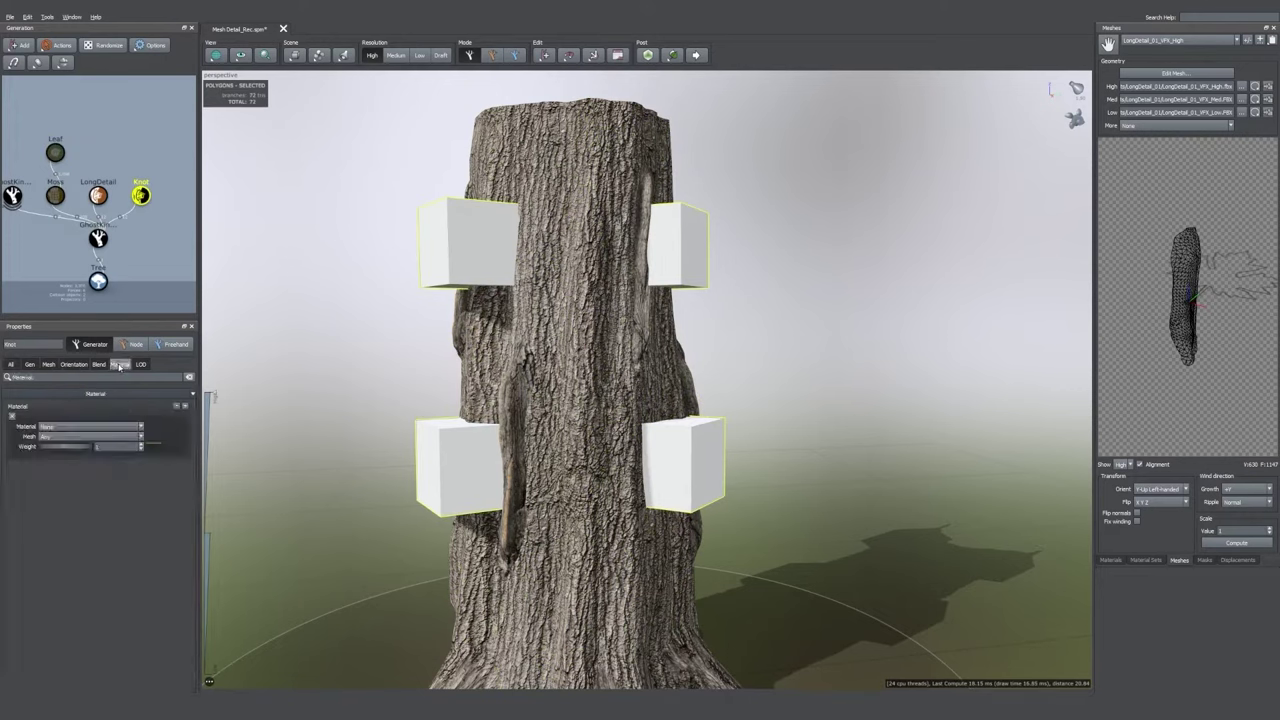
click(90, 426)
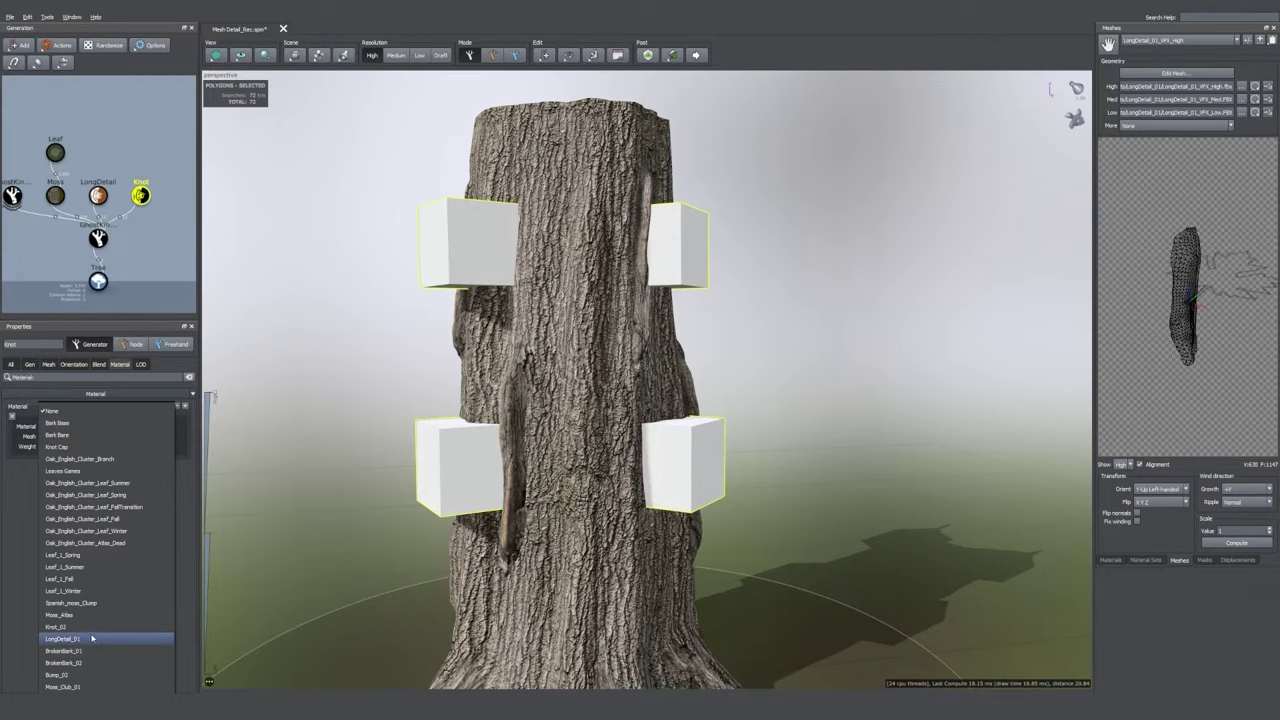
click(58, 627)
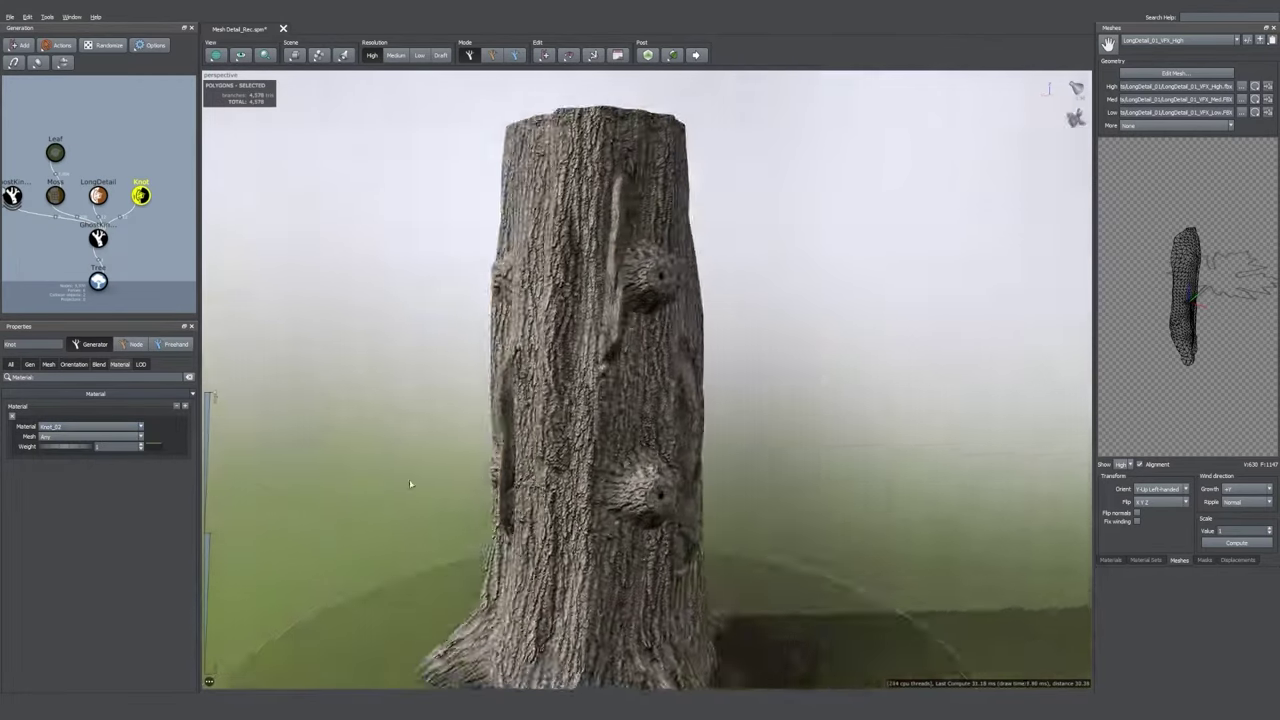
scroll(500, 481, up, 3)
drag(530, 481, 572, 488)
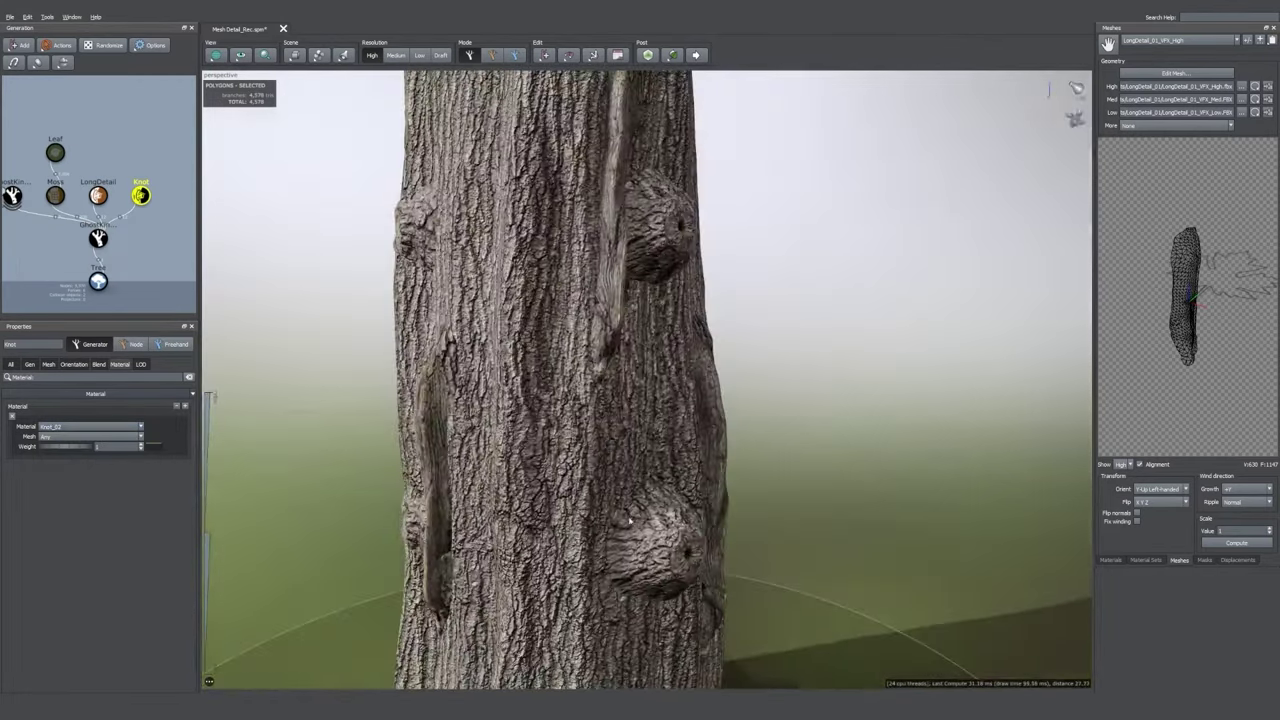
- Set the Knot generator's vertex blend style to Vertex alpha
click(683, 562)
middle_drag(695, 590, 672, 504)
scroll(650, 509, up, 2)
drag(650, 509, 629, 485)
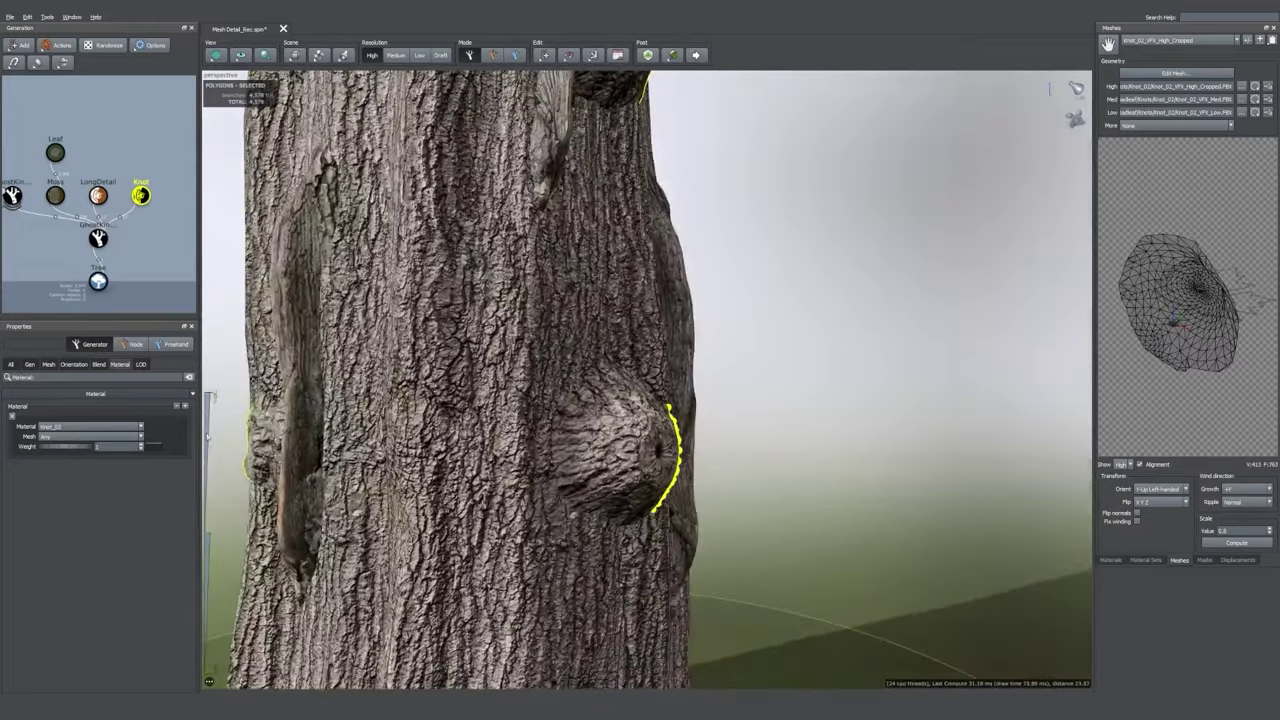
click(47, 364)
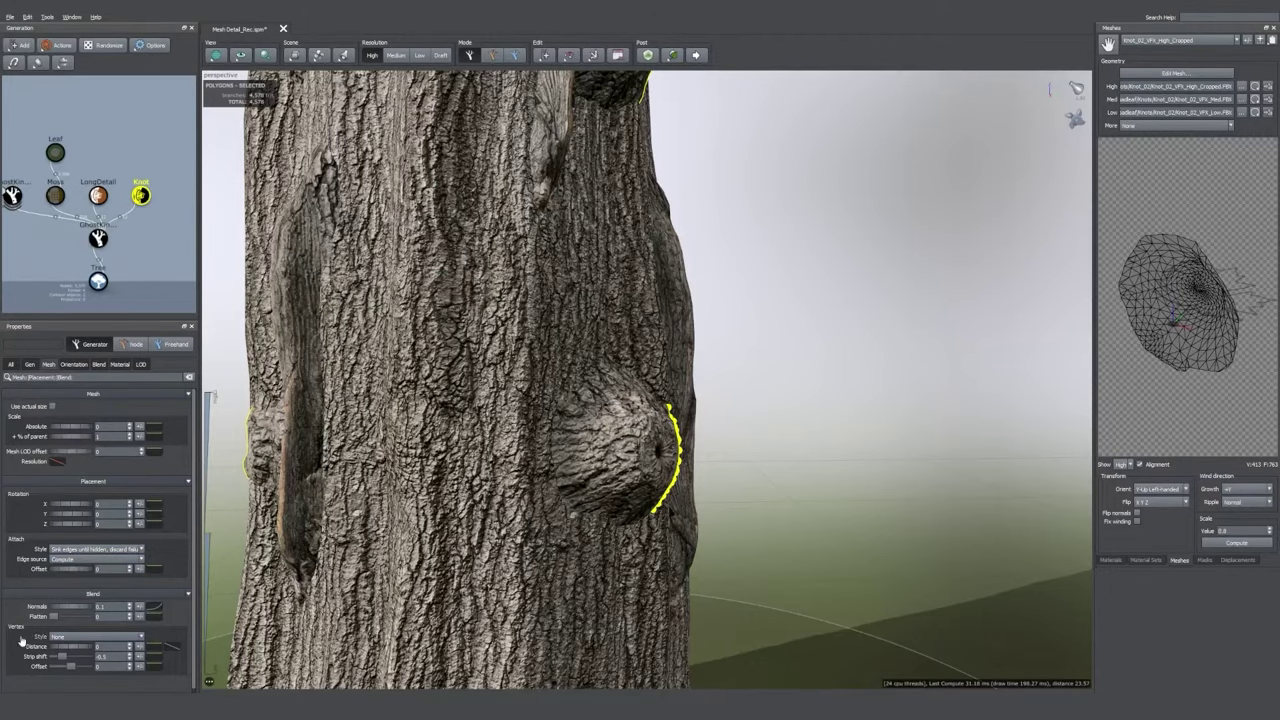
drag(549, 417, 617, 423)
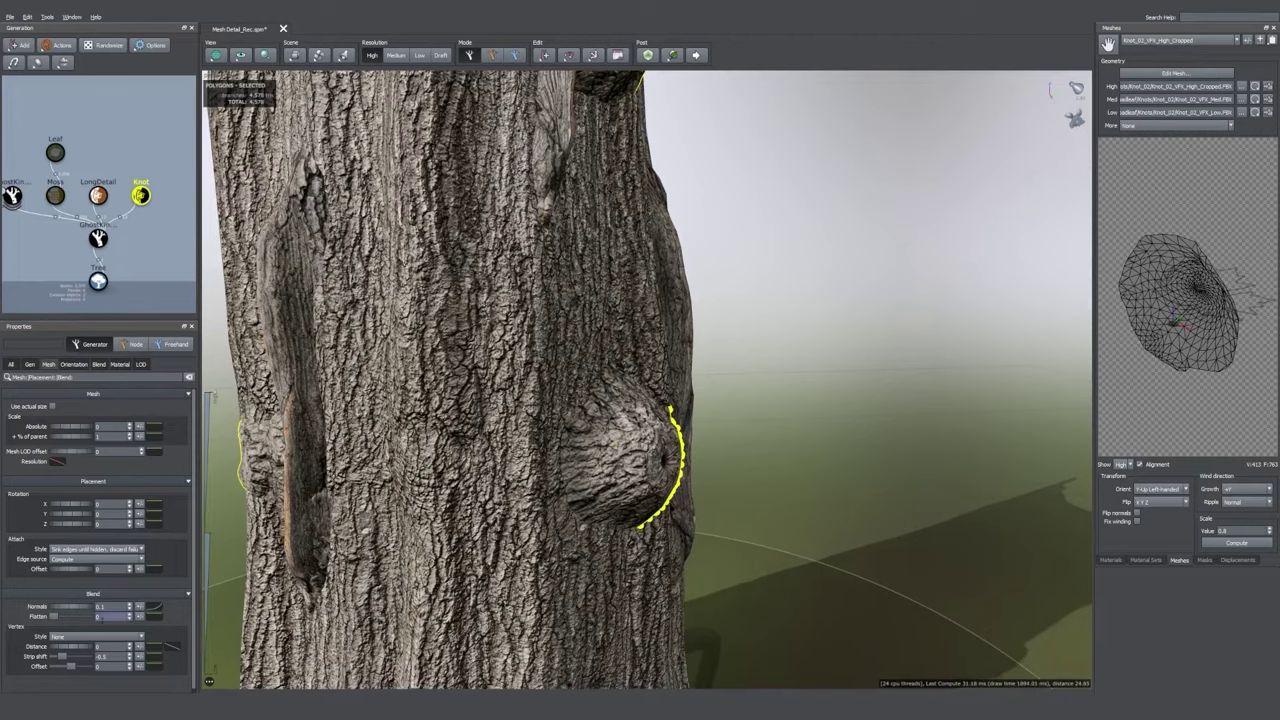
click(95, 637)
click(93, 654)
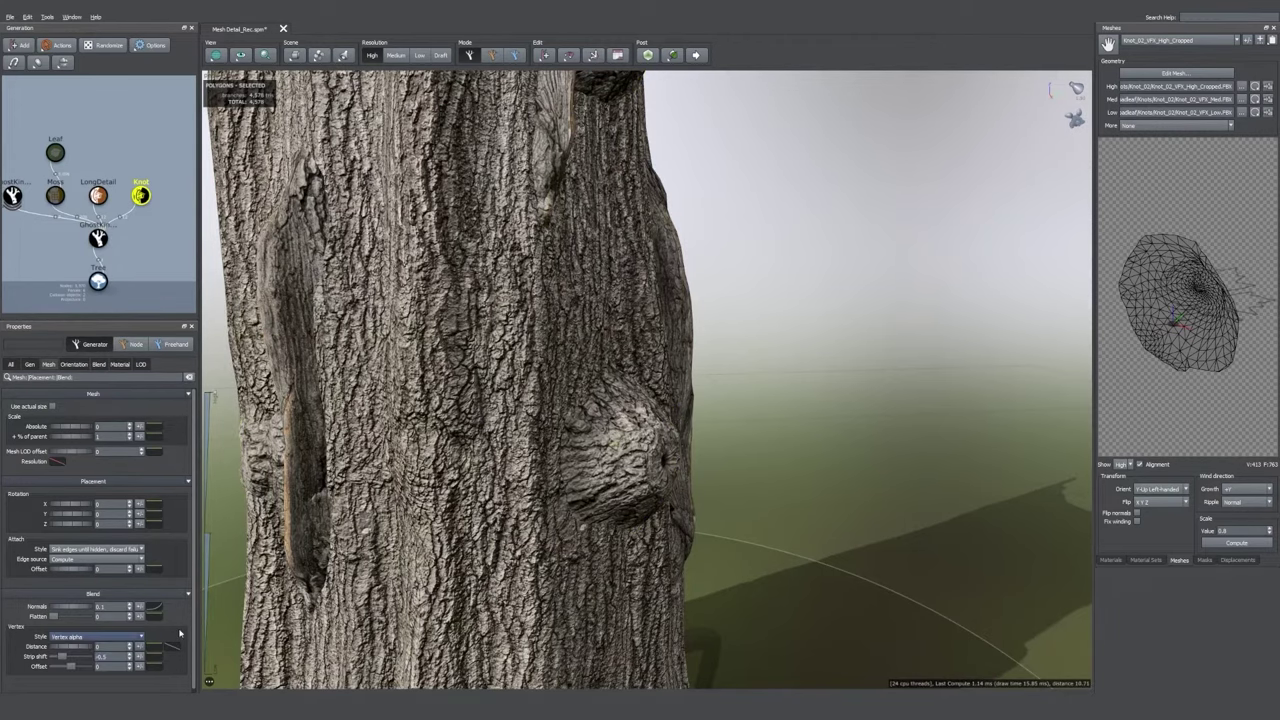
middle_drag(480, 390, 528, 580)
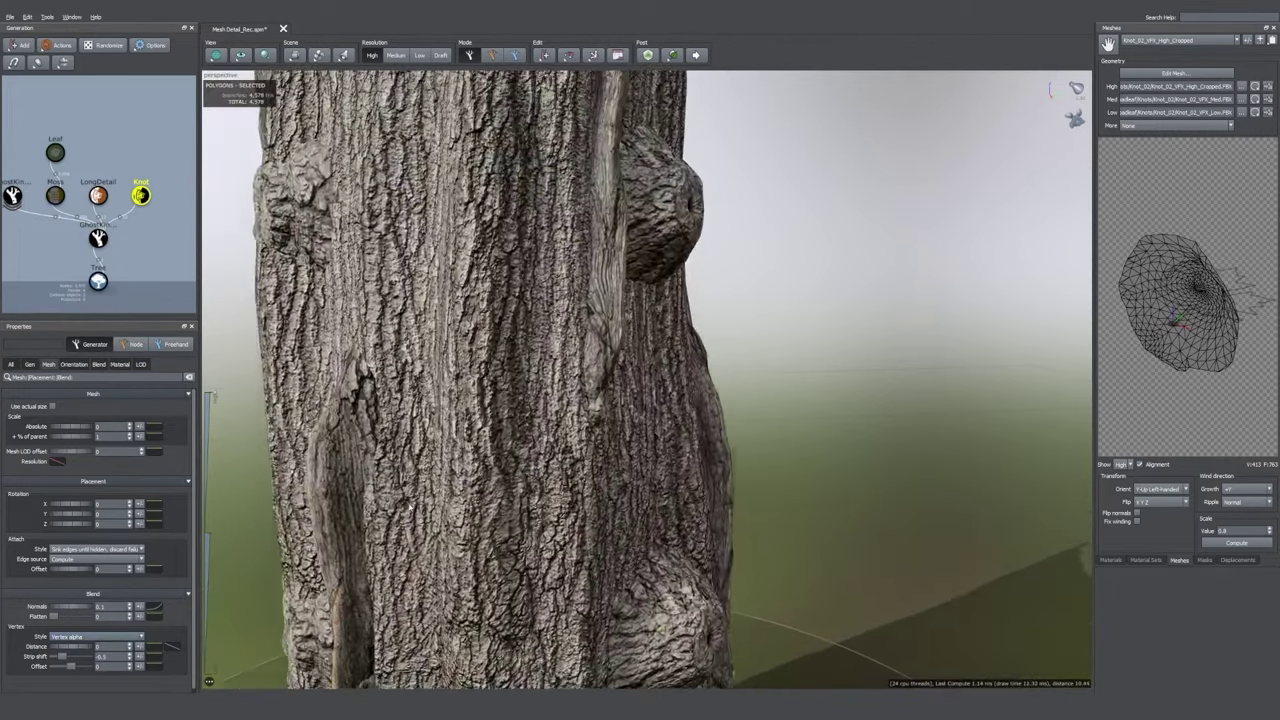
- Hide the LongDetail generator to isolate the knots on the trunk
click(98, 196)
key(h)
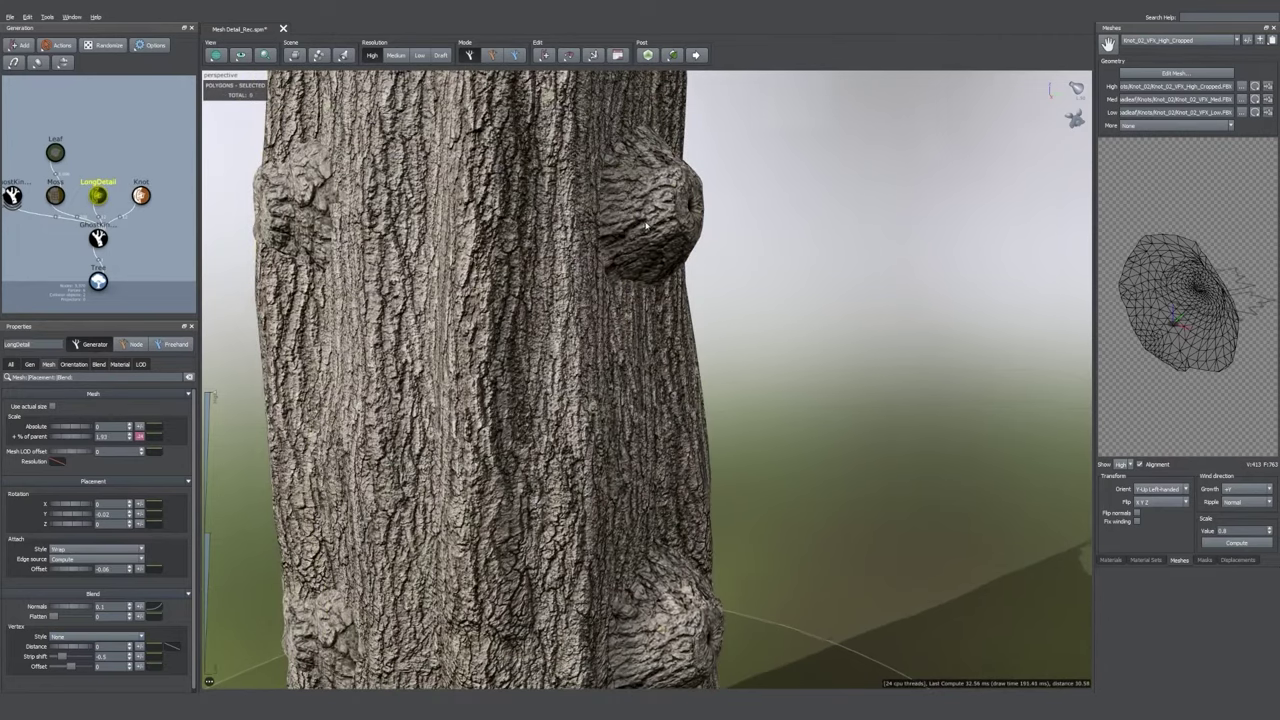
drag(646, 226, 676, 212)
middle_drag(676, 212, 642, 280)
scroll(645, 264, up, 5)
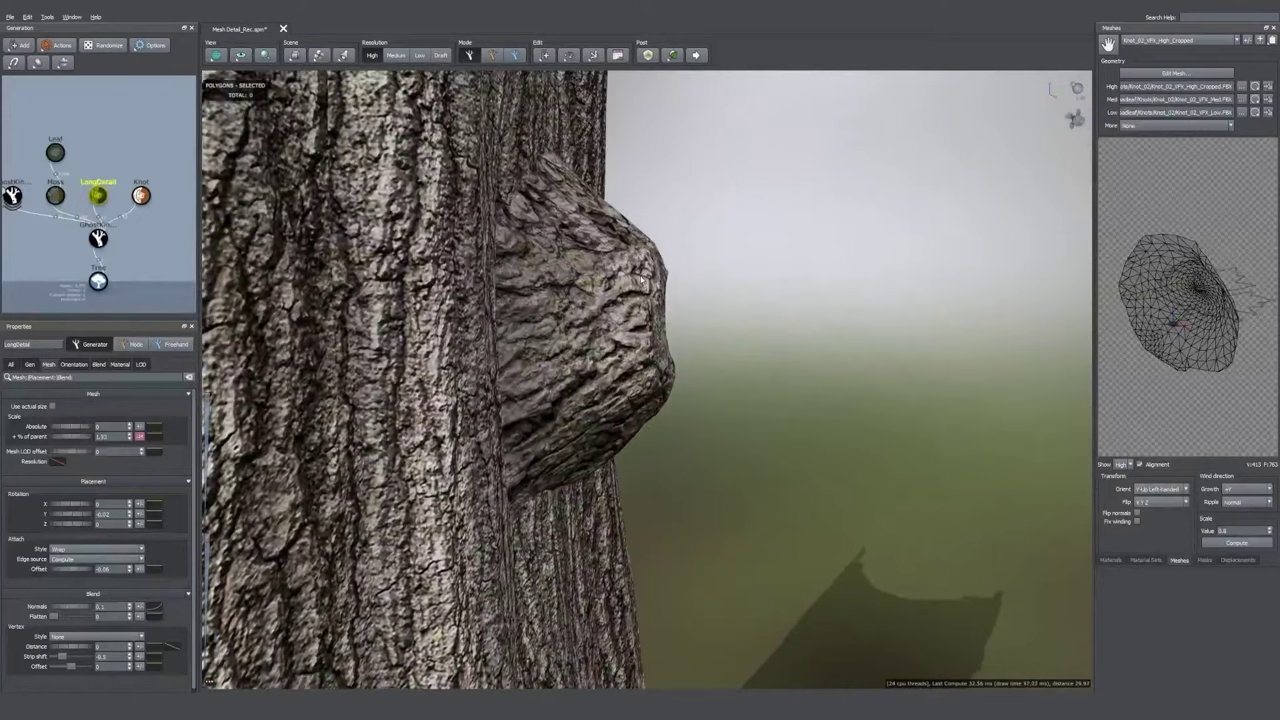
click(62, 649)
click(100, 637)
click(96, 662)
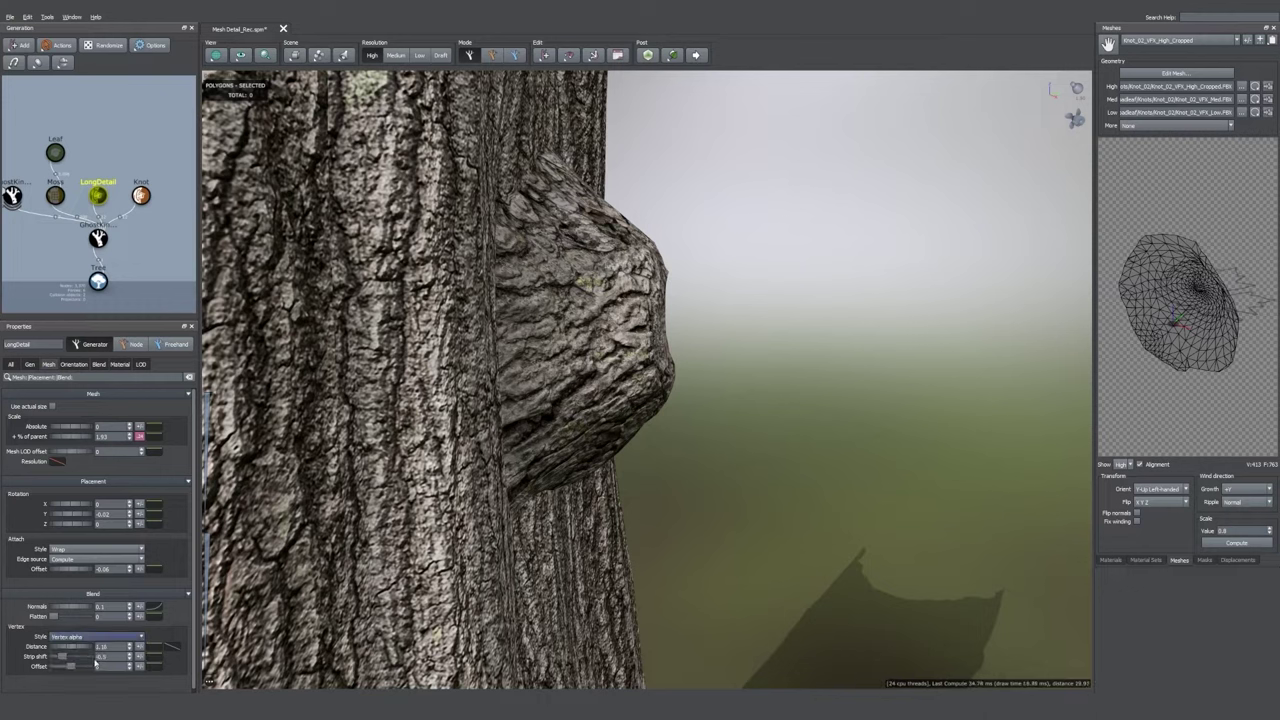
mouse_move(70, 647)
mouse_down()
mouse_move(46, 654)
mouse_move(90, 656)
mouse_up()
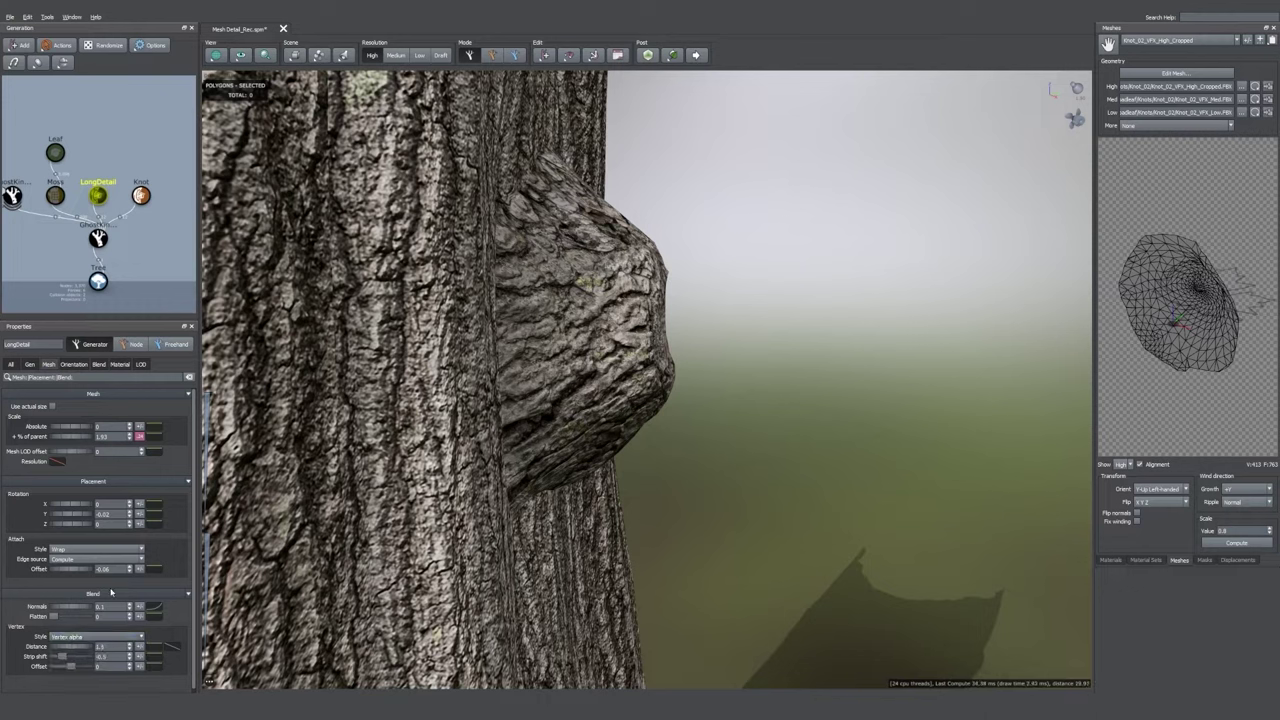
click(82, 636)
click(82, 636)
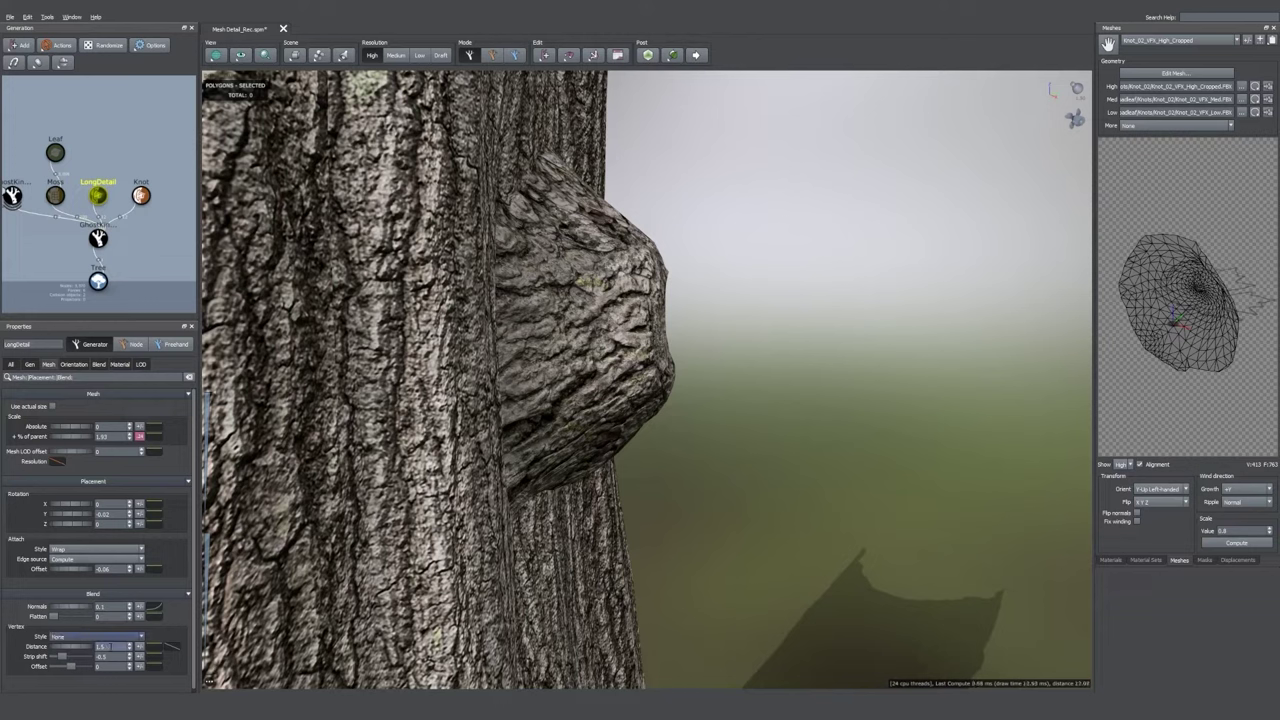
drag(110, 647, 46, 649)
- Increase the Knot generator's vertex blend distance to about 0.38 so its edges fade into the trunk bark
click(141, 195)
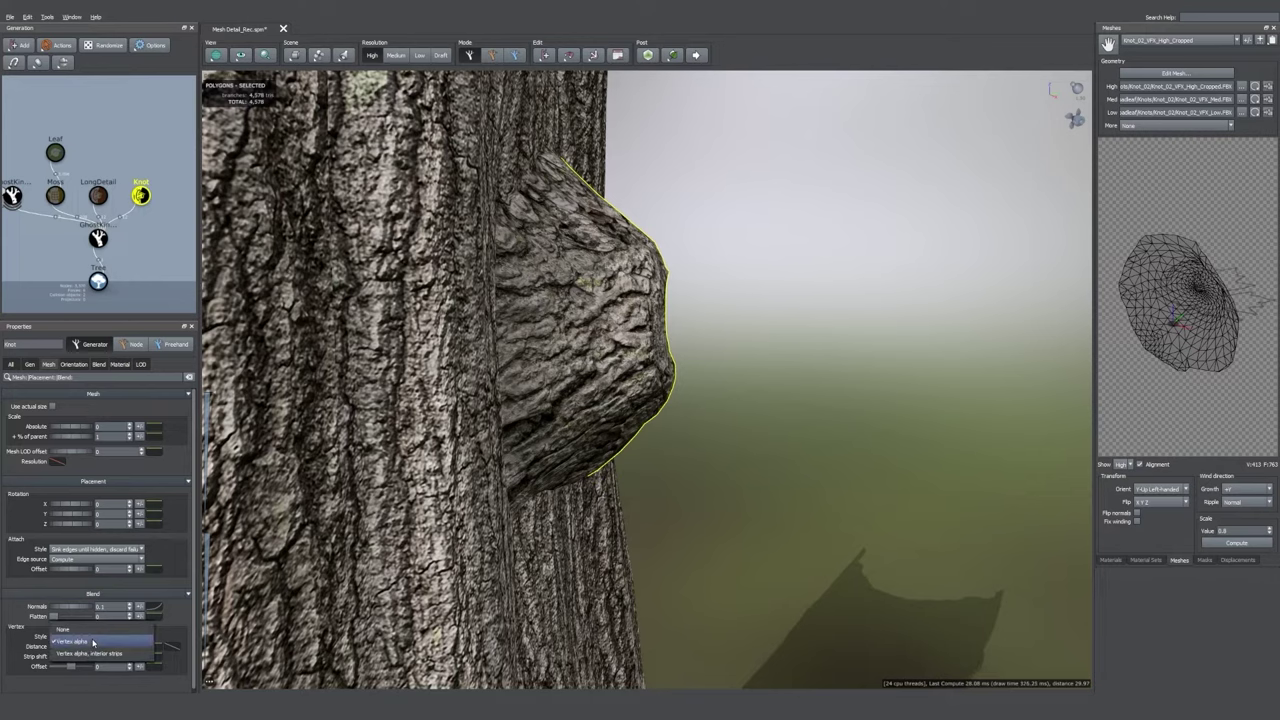
drag(66, 648, 73, 651)
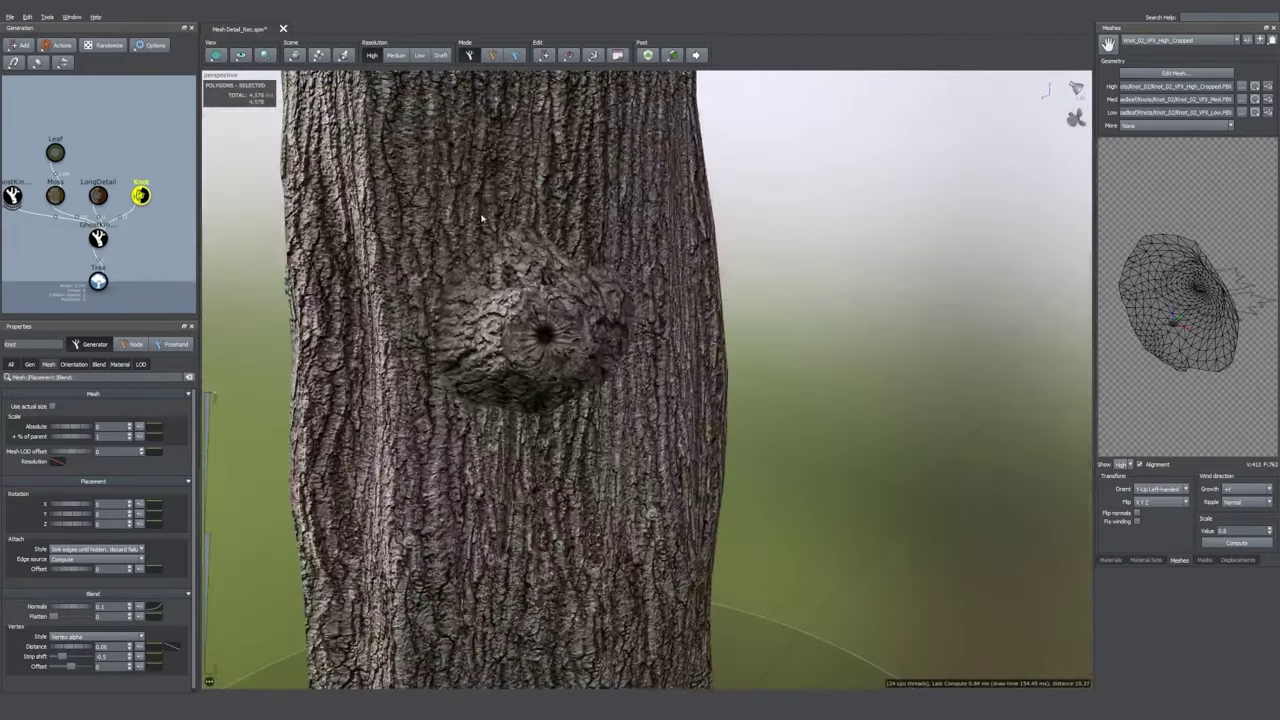
drag(78, 650, 57, 651)
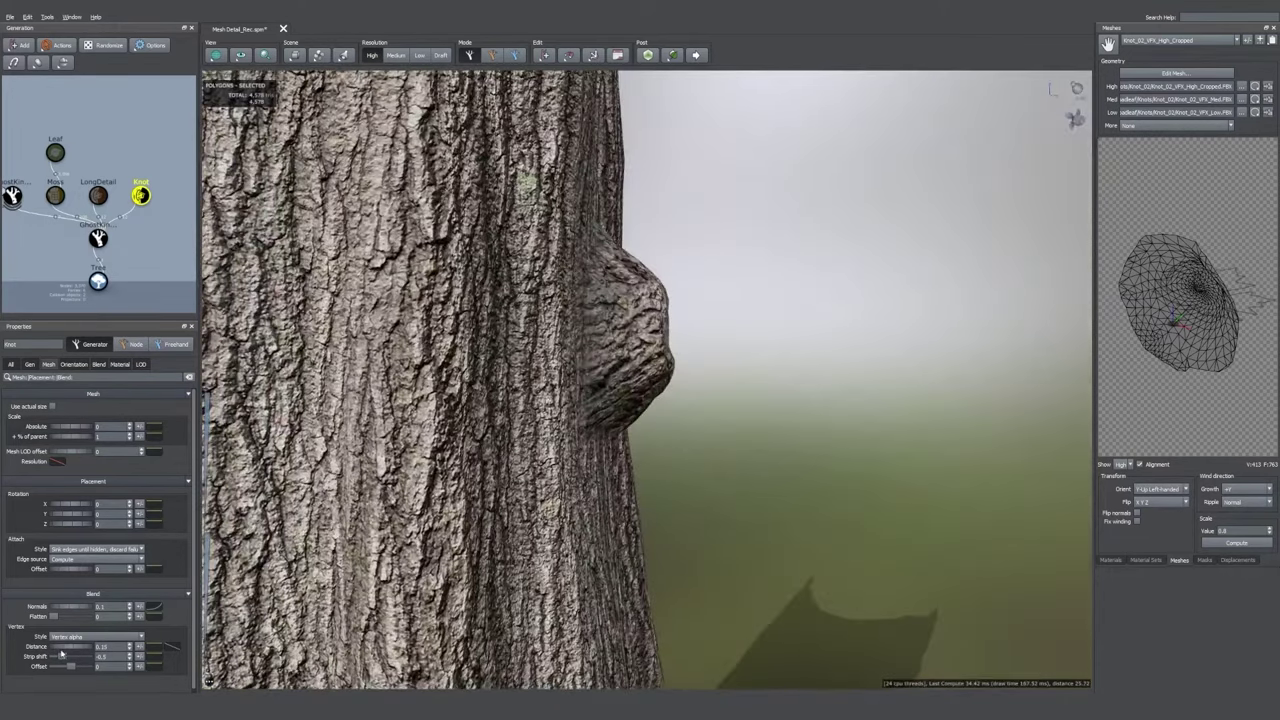
drag(61, 650, 77, 649)
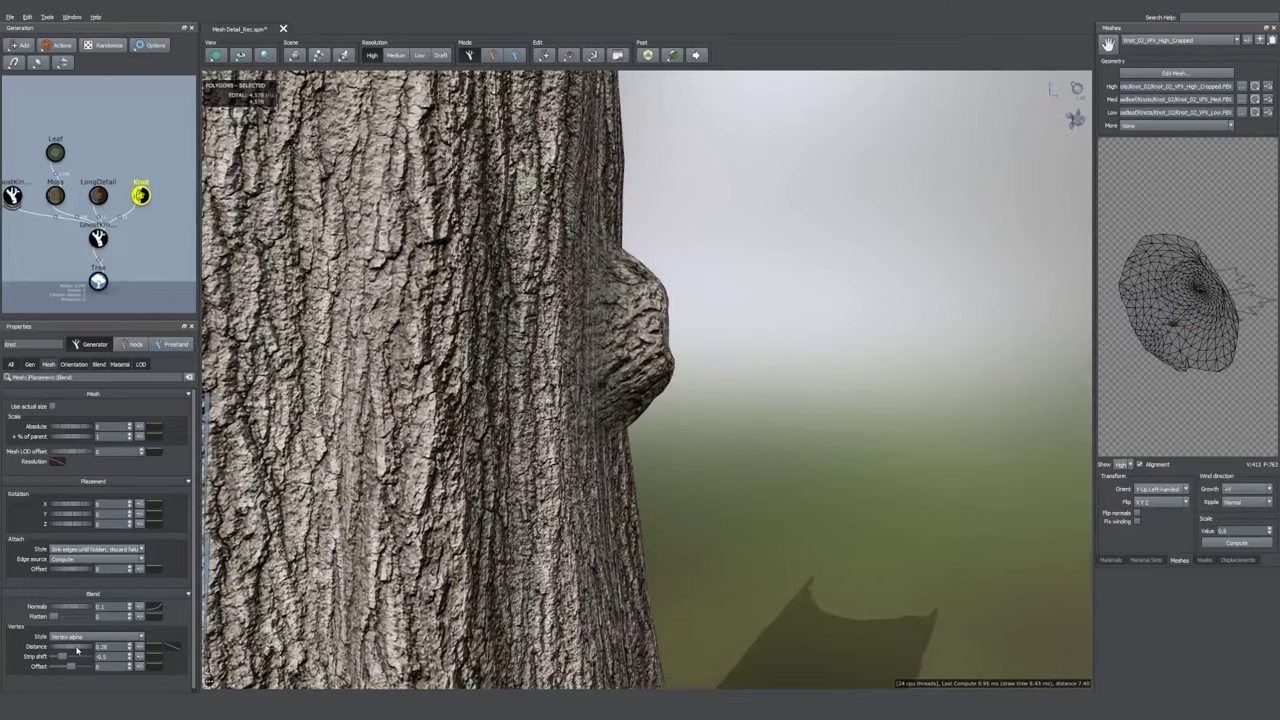
drag(638, 385, 656, 388)
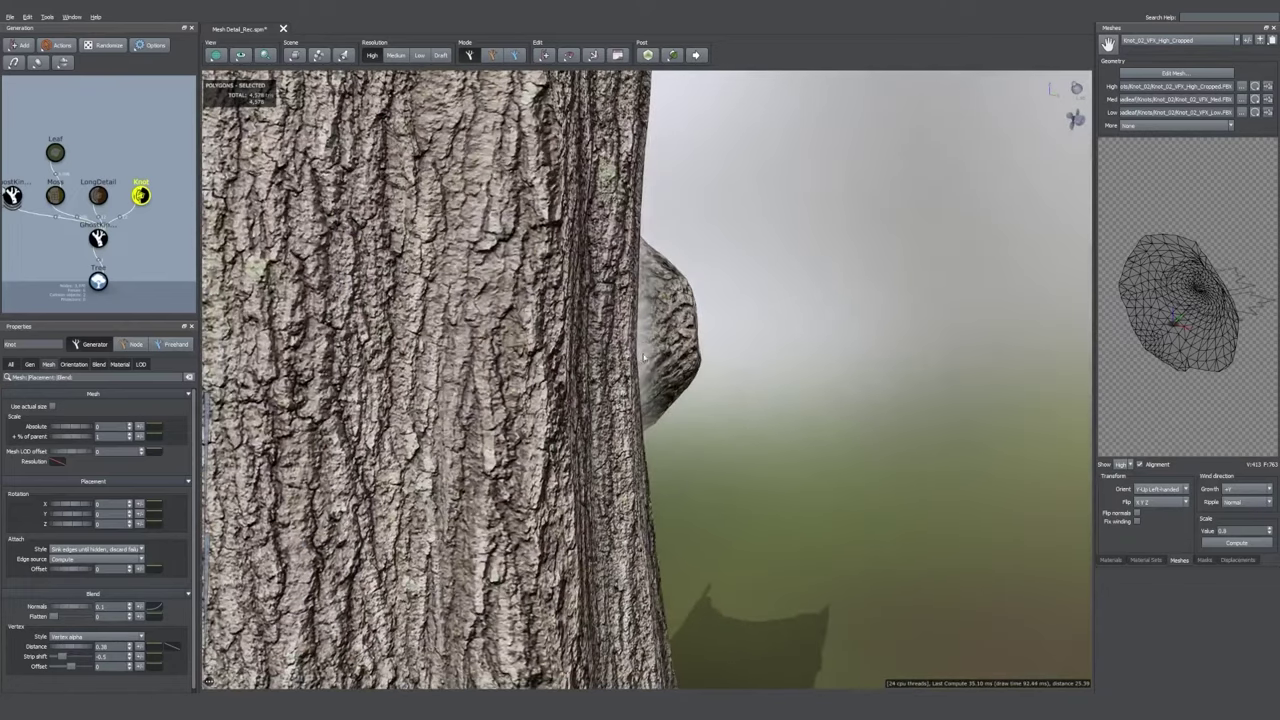
- Switch the Knot generator's vertex blend style to Vertex alpha, interior strips and check the seam around the knot
click(84, 636)
click(89, 655)
drag(636, 414, 594, 412)
scroll(615, 390, up, 4)
middle_drag(630, 310, 655, 385)
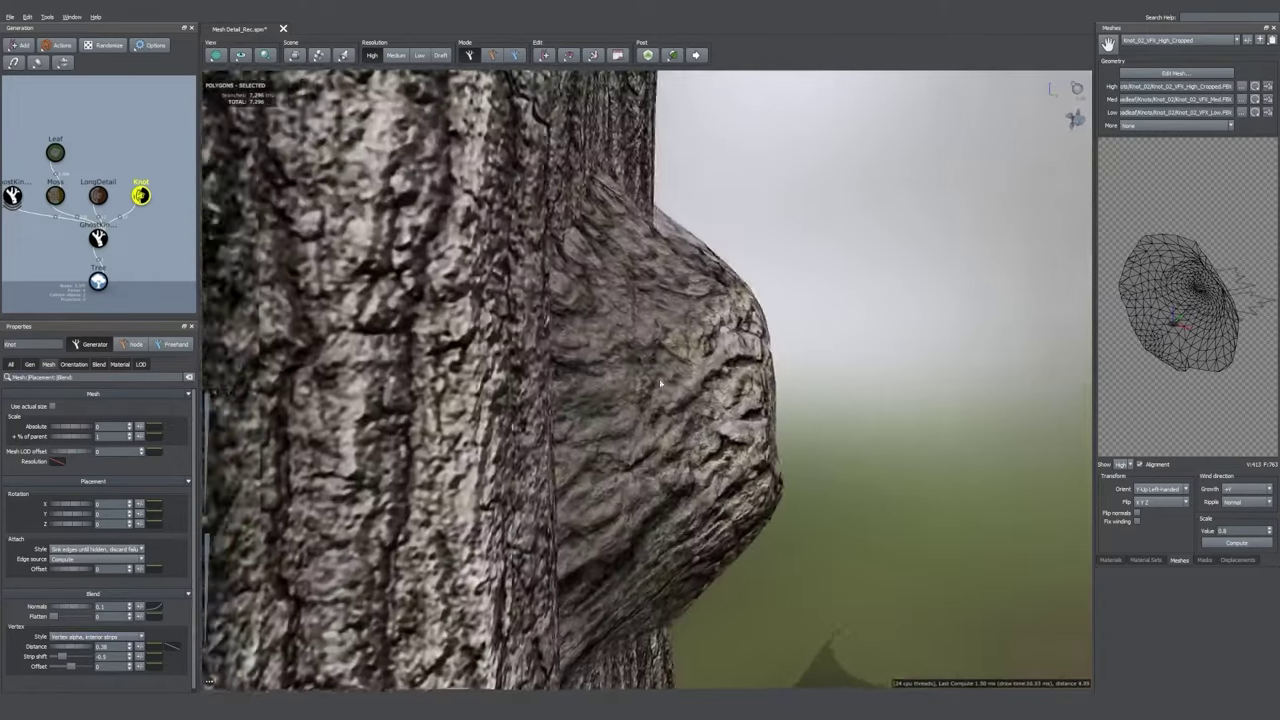
drag(660, 383, 530, 427)
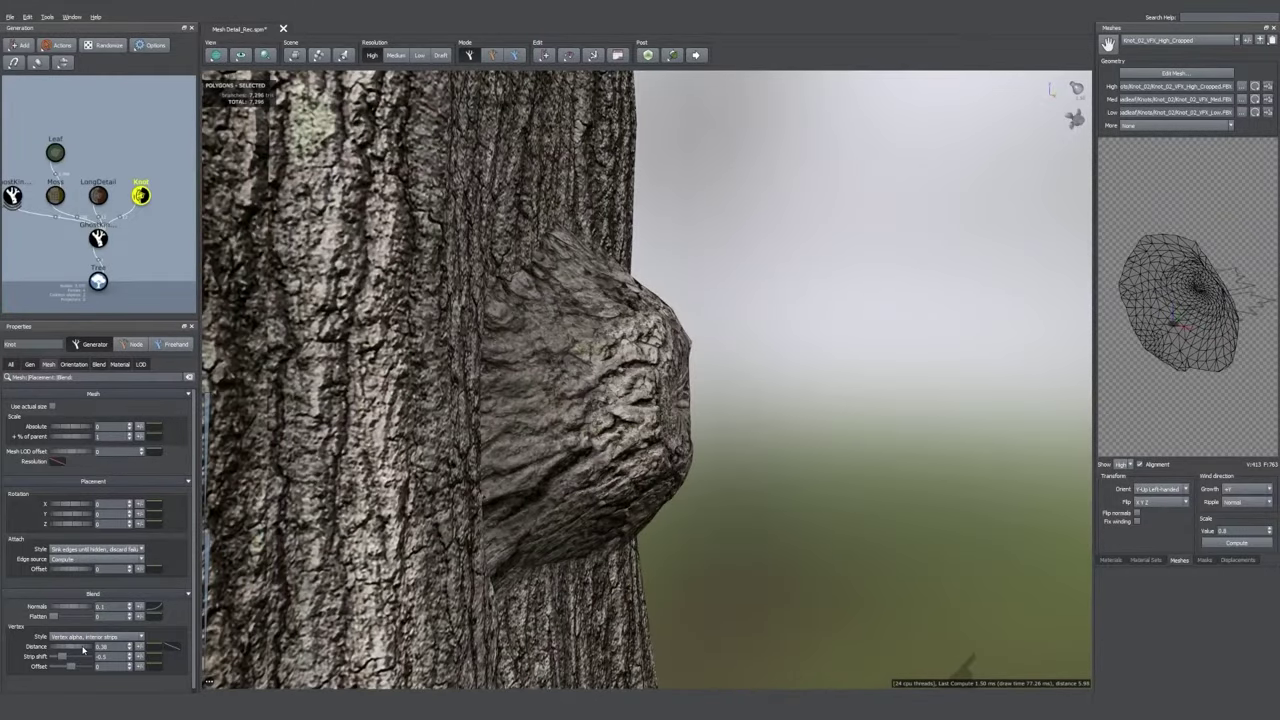
- Reduce the Knot generator's vertex blend distance to about 0.2 and check the knots around the trunk
drag(83, 649, 70, 650)
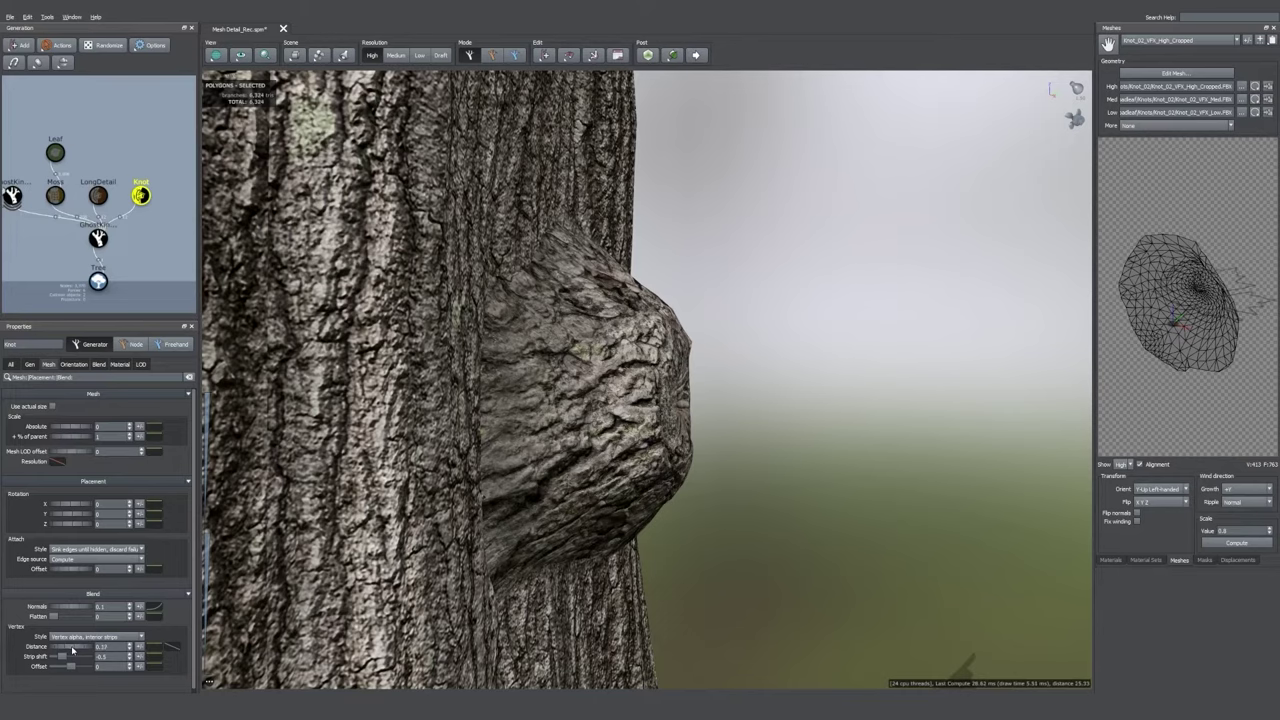
scroll(589, 491, down, 6)
drag(589, 491, 531, 484)
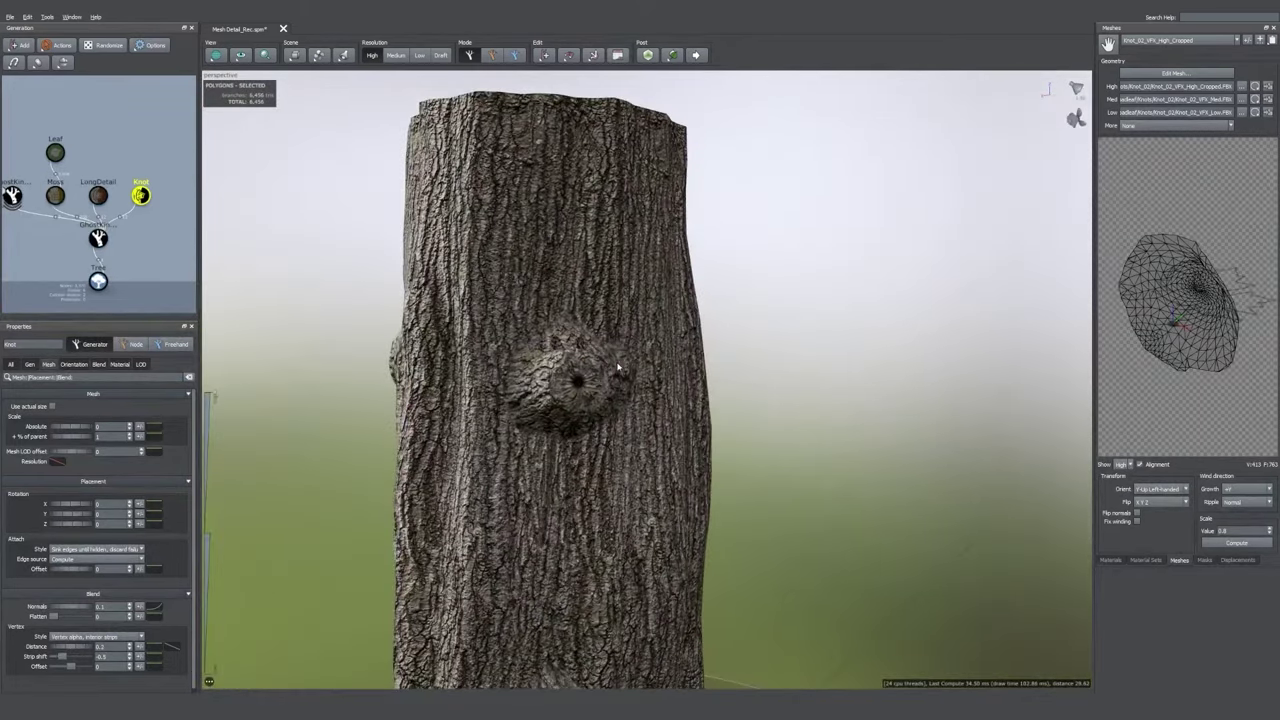
scroll(619, 380, down, 4)
mouse_move(621, 496)
mouse_down()
mouse_move(654, 503)
mouse_move(613, 493)
mouse_up()
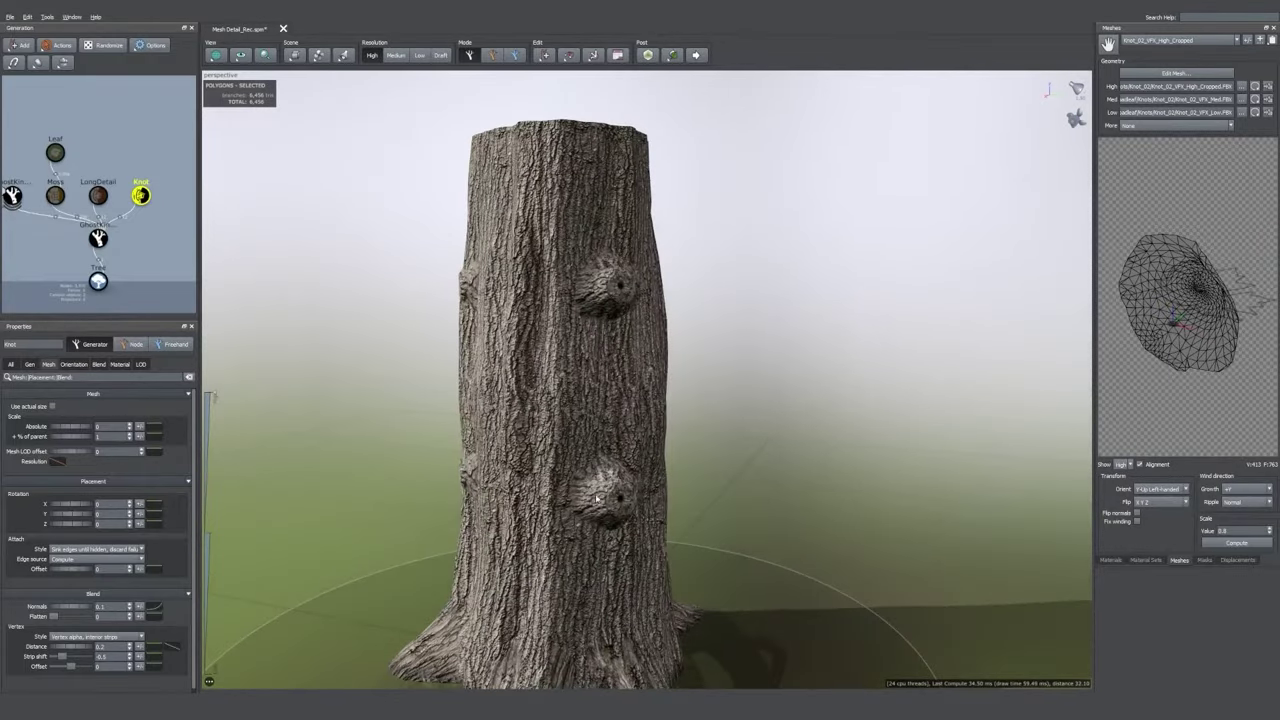
- Scale the knots to about 1.07 relative to the parent and rotate them to about -0.27 on Y
drag(70, 437, 77, 439)
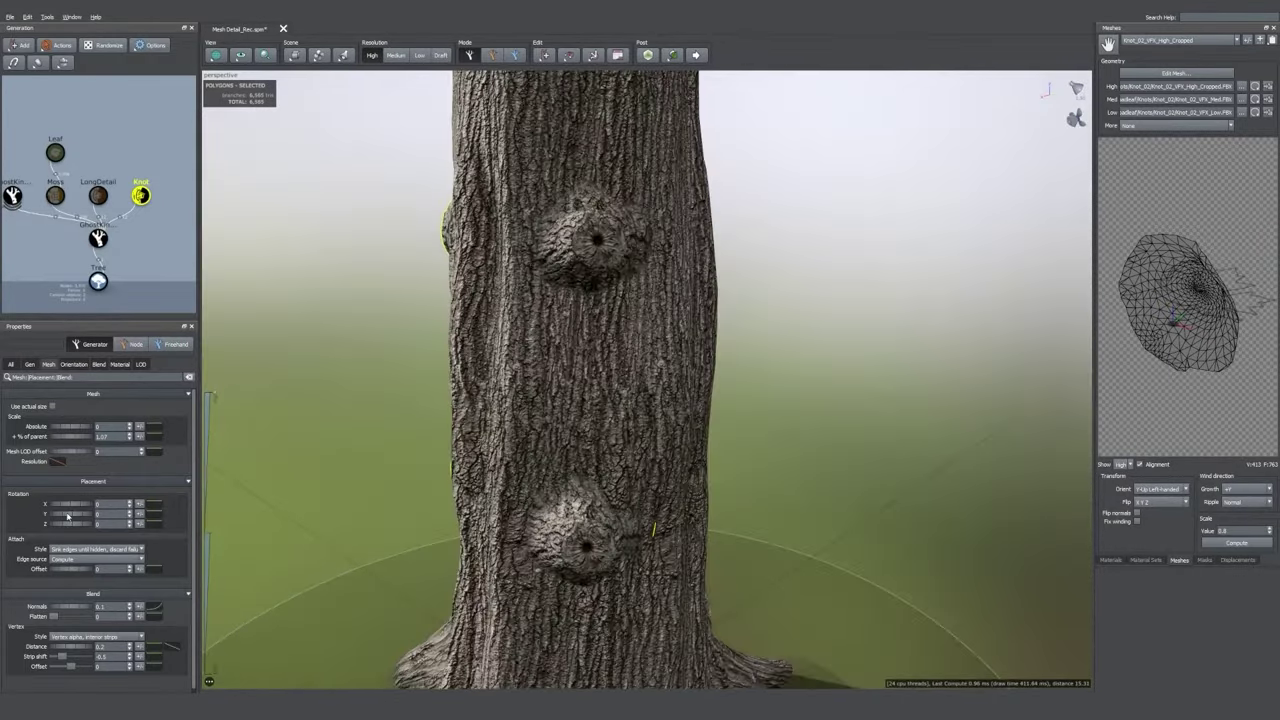
drag(68, 516, 57, 524)
scroll(600, 420, down, 4)
drag(600, 420, 670, 440)
- Set the Knot generator's spiral to about 1.42 and its attach offset to about 0.09
click(11, 364)
drag(68, 467, 323, 486)
click(48, 364)
drag(78, 570, 86, 579)
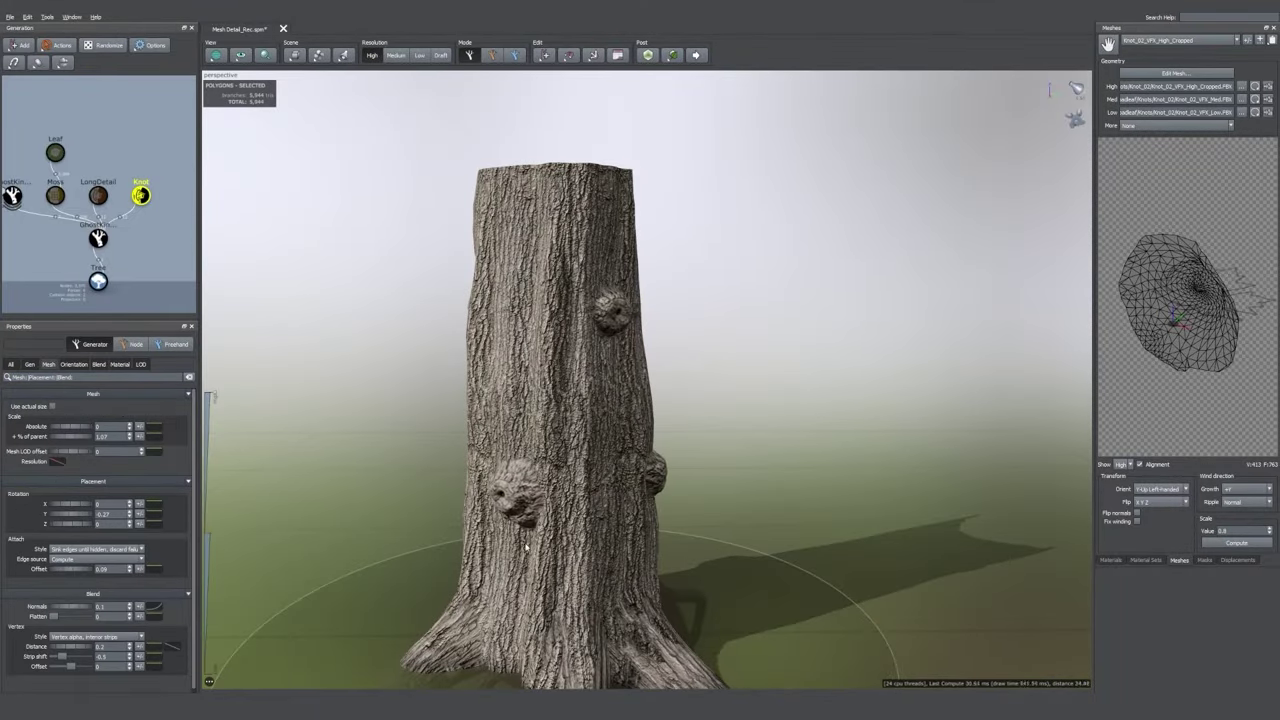
drag(526, 547, 600, 545)
- Raise the Knot generator's first boundary to about 0.27 and set its scale relative to the parent to about 1.04
click(11, 364)
drag(72, 566, 91, 567)
drag(600, 420, 550, 430)
click(48, 364)
drag(81, 437, 78, 440)
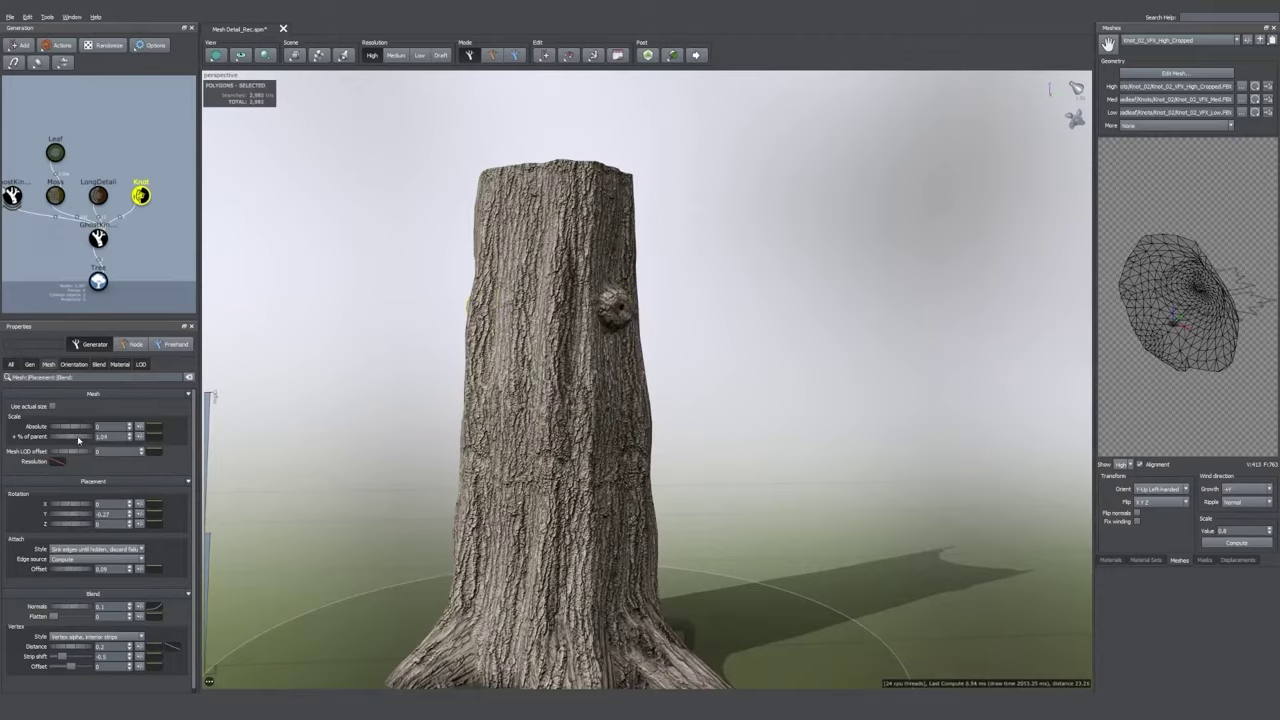
- Increase the Knot generator's interval count to 6
drag(420, 440, 450, 440)
click(11, 364)
drag(68, 429, 104, 433)
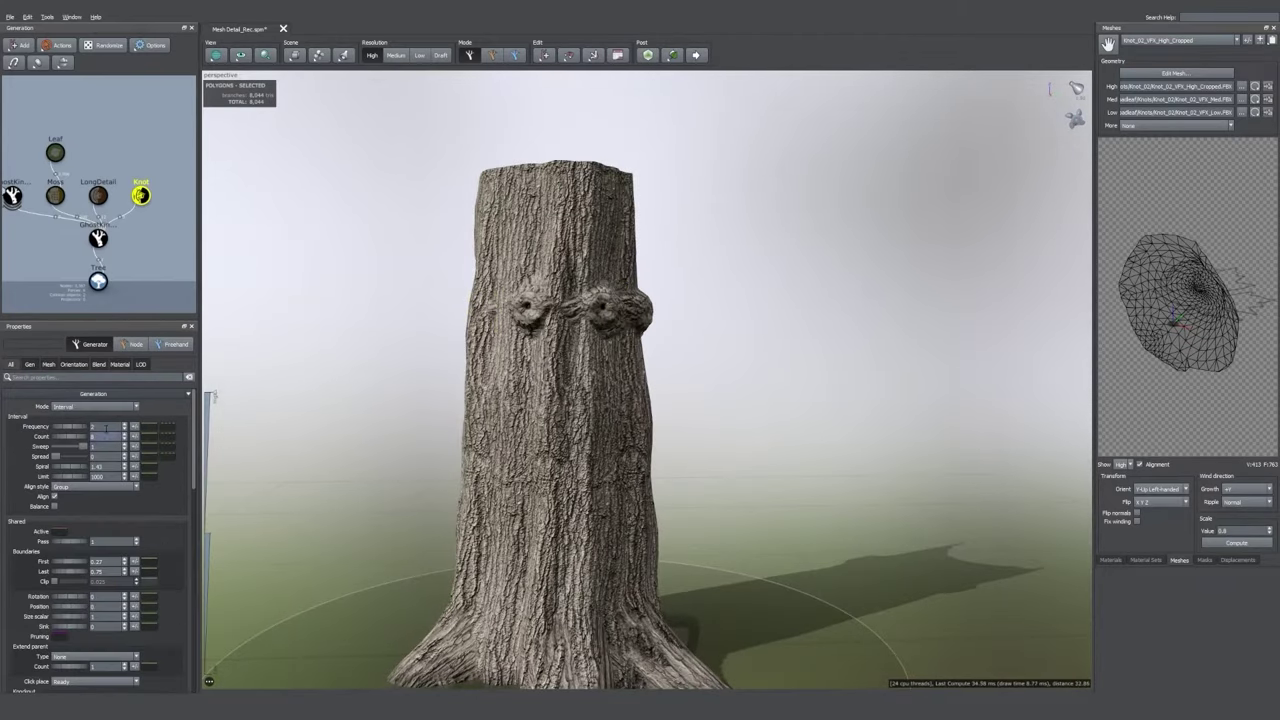
- Set the Knot generator's attach style to Wrap and lower its attach offset to about -0.23
click(48, 365)
click(80, 549)
click(76, 574)
drag(400, 430, 475, 440)
drag(78, 569, 64, 570)
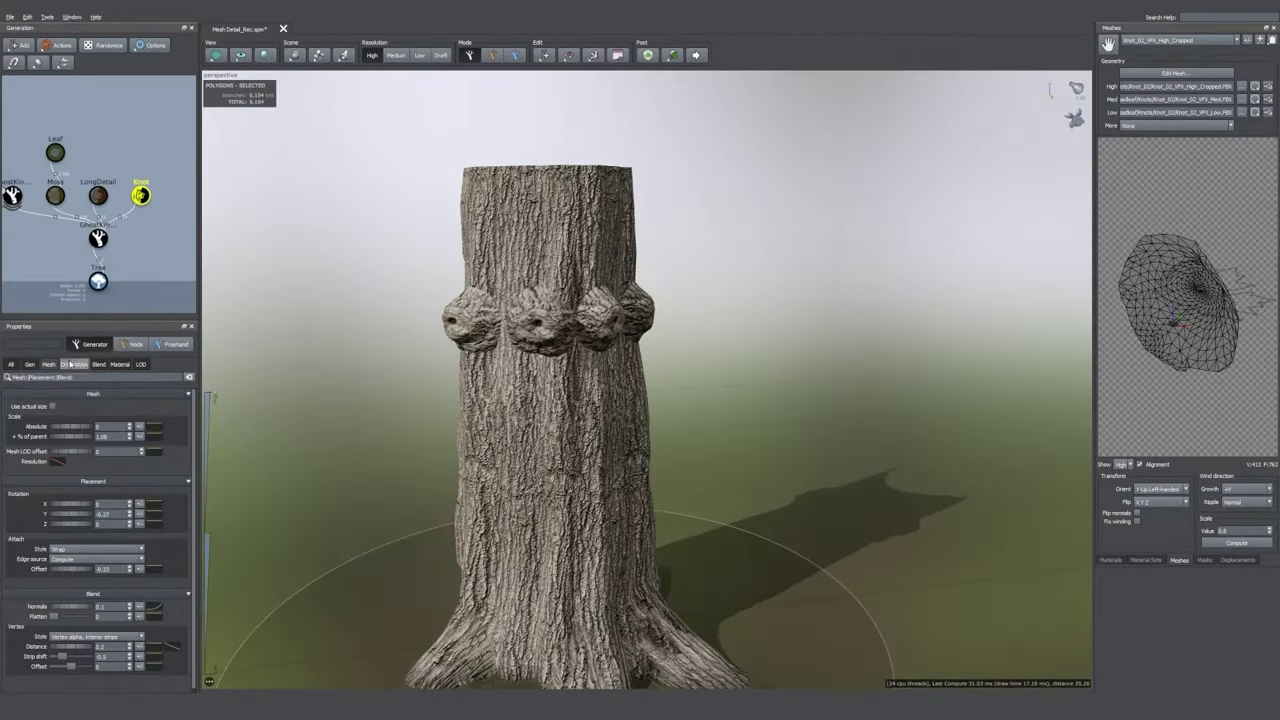
- Adjust the knots' scale relative to the parent and set their interval spread to 1
drag(76, 437, 68, 438)
mouse_move(520, 410)
mouse_down()
mouse_move(427, 426)
mouse_move(520, 405)
mouse_up()
click(11, 364)
drag(55, 456, 84, 456)
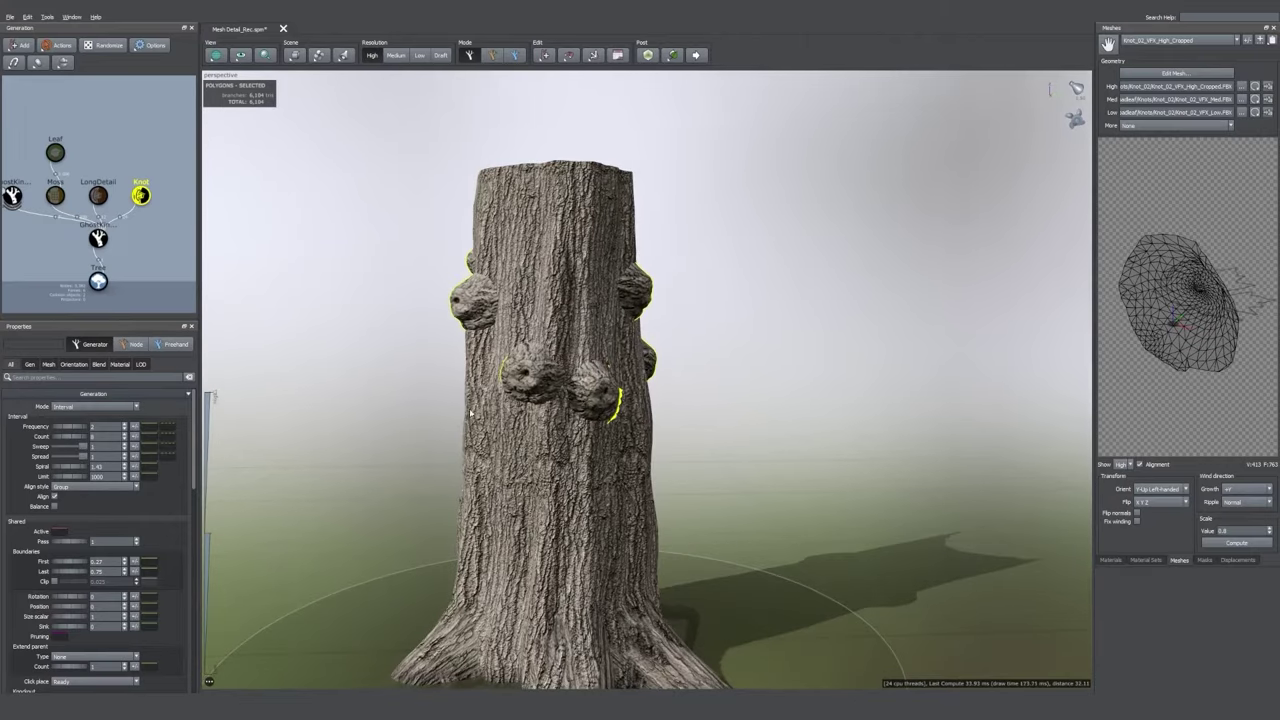
- Try enabling the height map of the Knot_02 material and disable it again
click(1111, 560)
drag(850, 385, 857, 423)
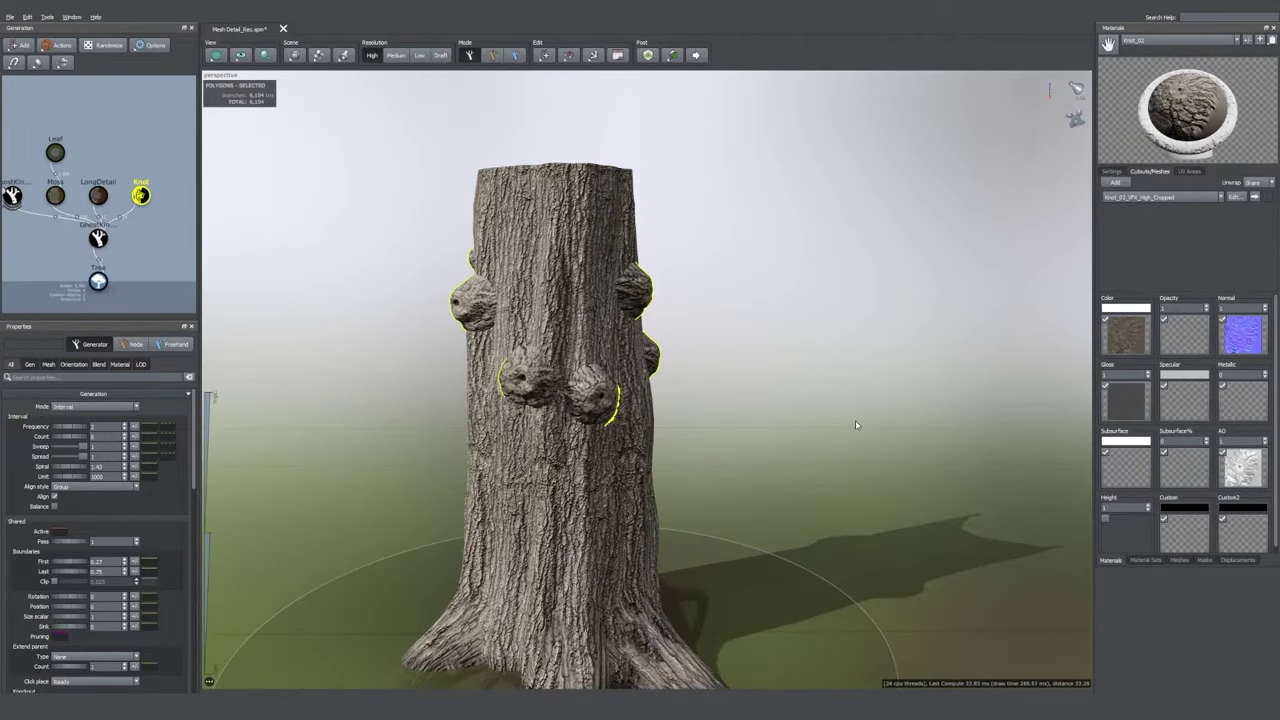
click(1105, 521)
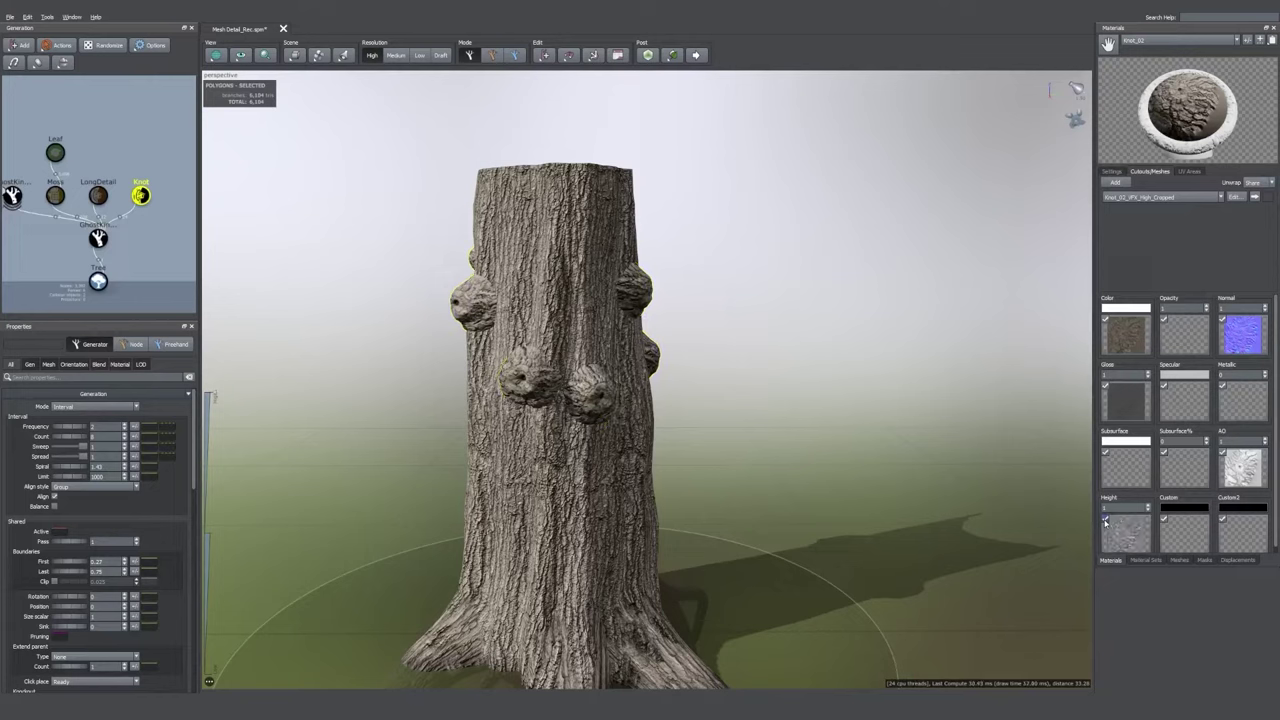
click(1105, 521)
- Use an inverted radial gradient as the Knot_02 material's opacity map
click(1178, 336)
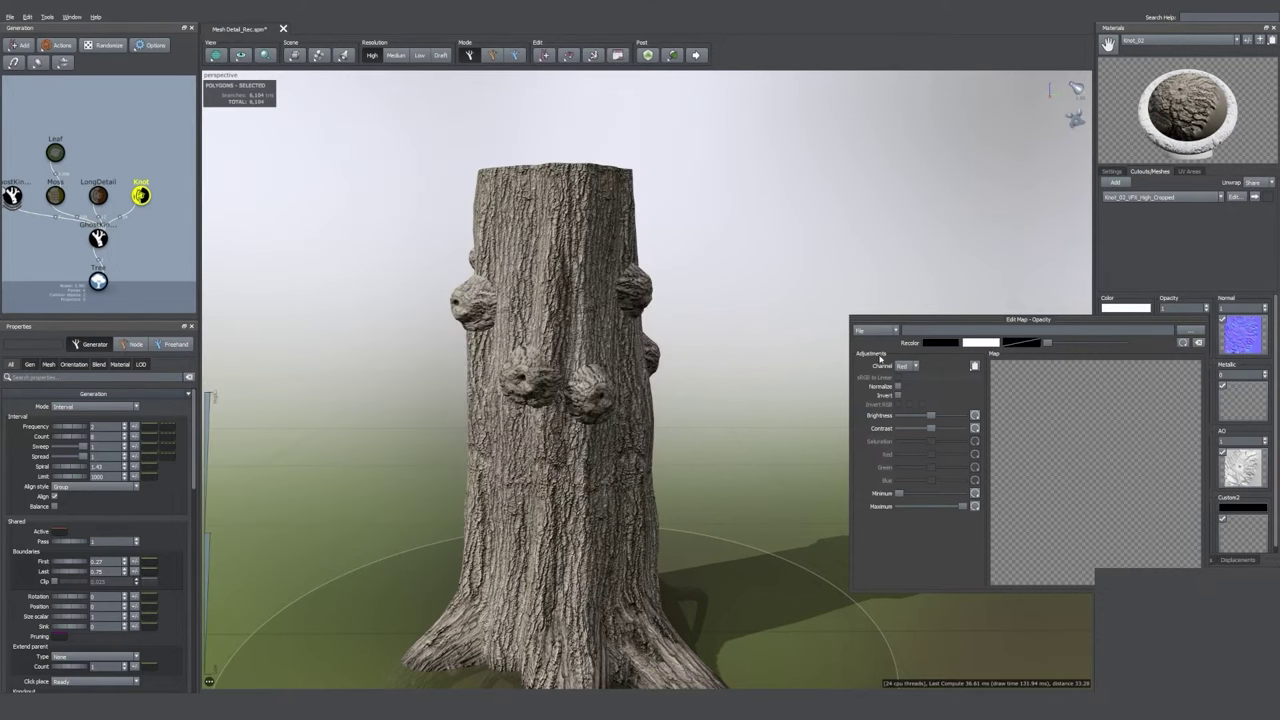
click(885, 330)
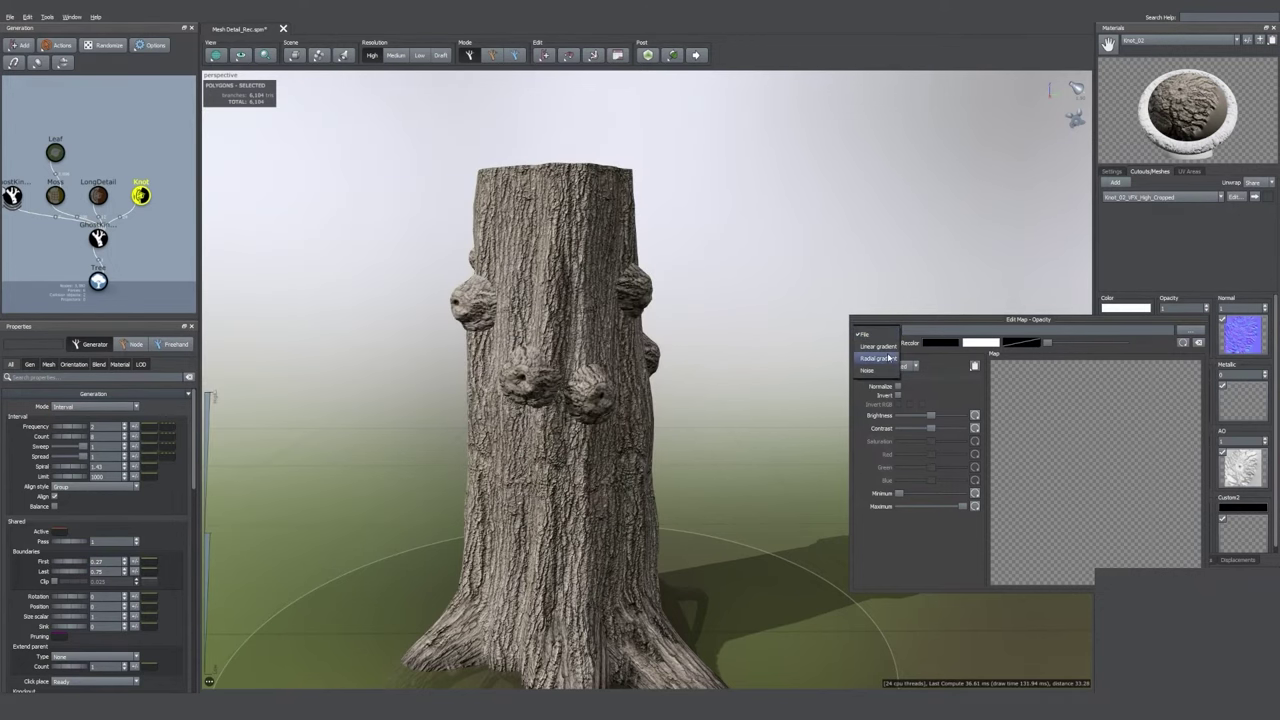
click(890, 359)
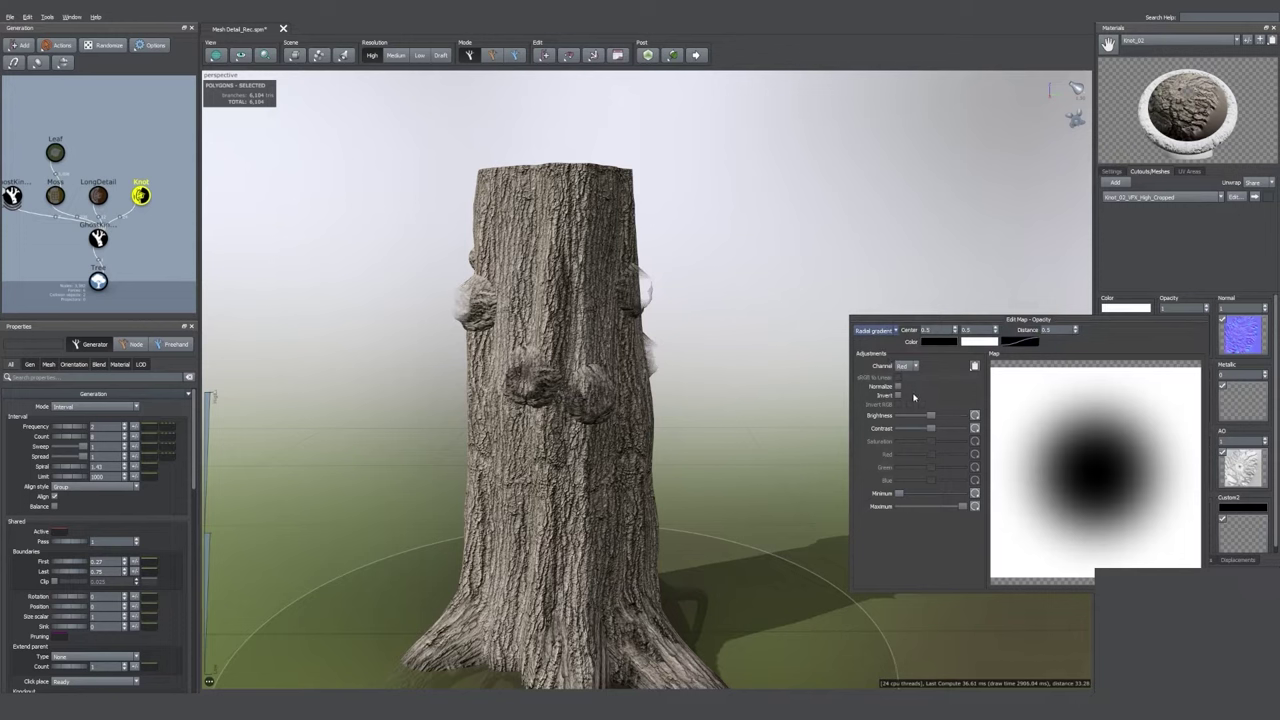
click(898, 396)
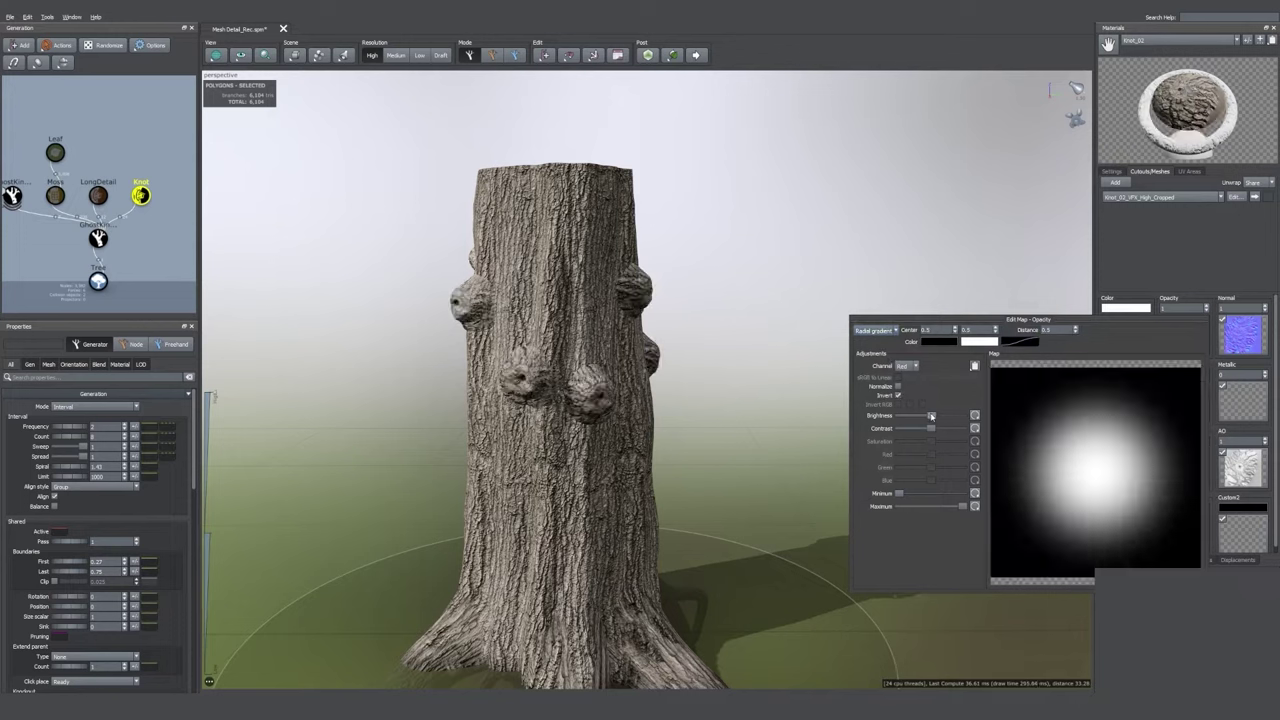
- Raise the opacity gradient's contrast and lower its brightness to tighten the circle, and inspect the knot edges
drag(931, 428, 953, 440)
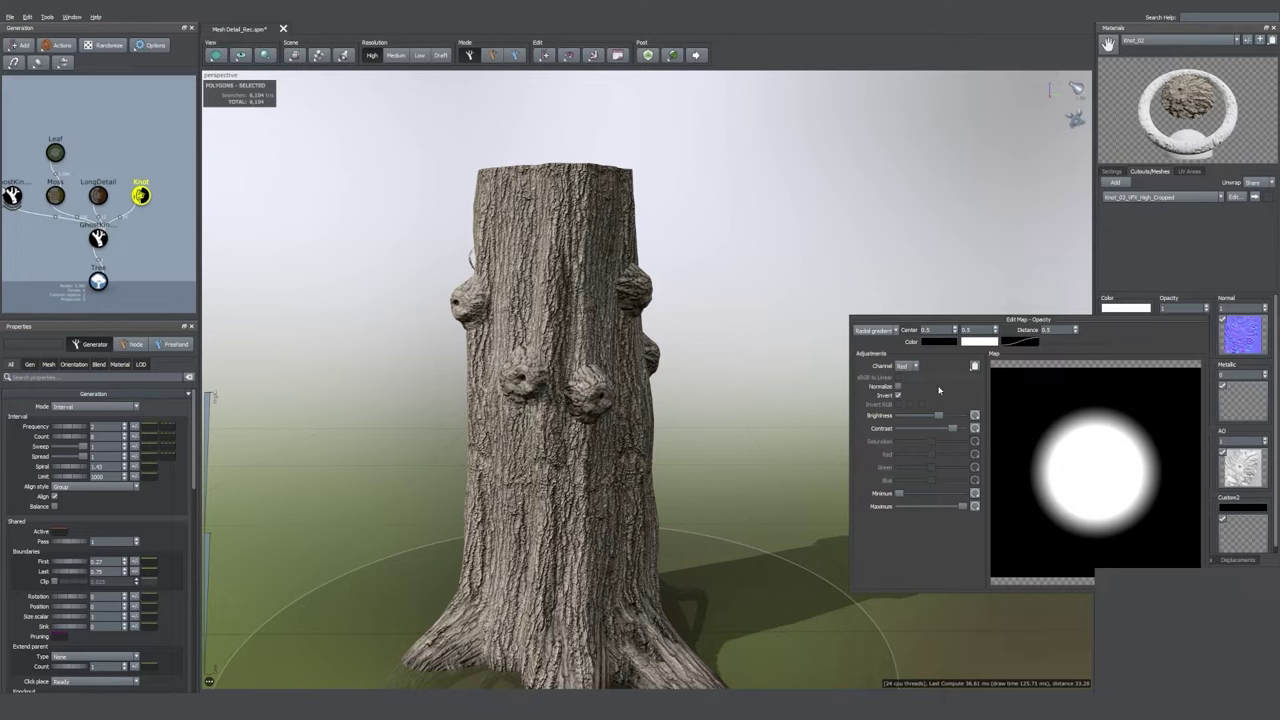
drag(940, 420, 920, 428)
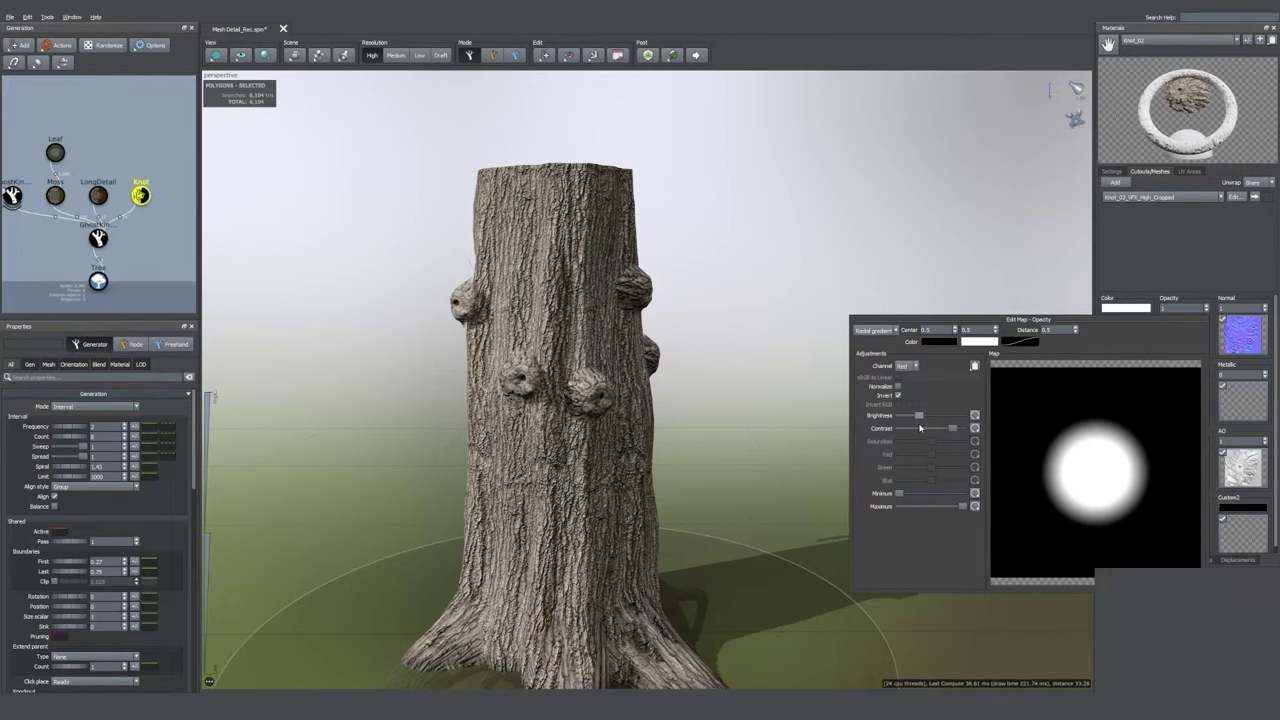
scroll(676, 380, up, 10)
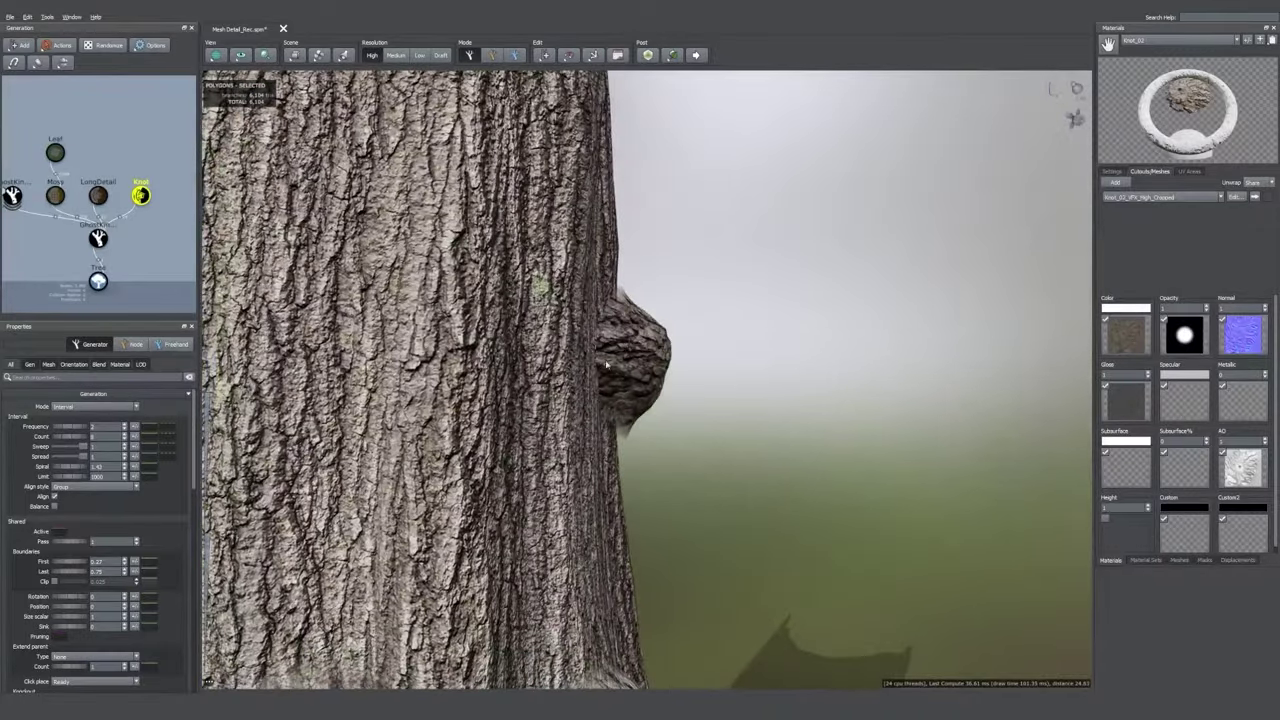
drag(605, 365, 447, 419)
scroll(573, 417, down, 5)
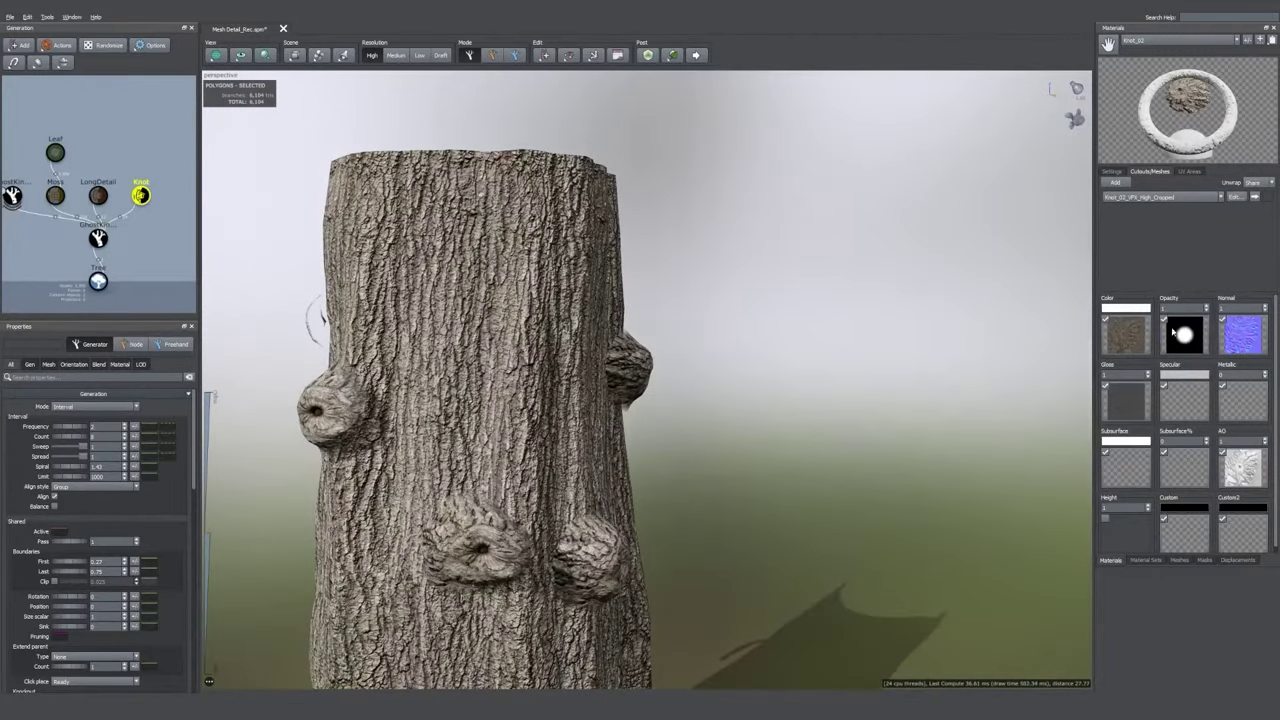
- Raise the brightness of the Knot_02 opacity gradient and review the knots around the trunk
click(1176, 331)
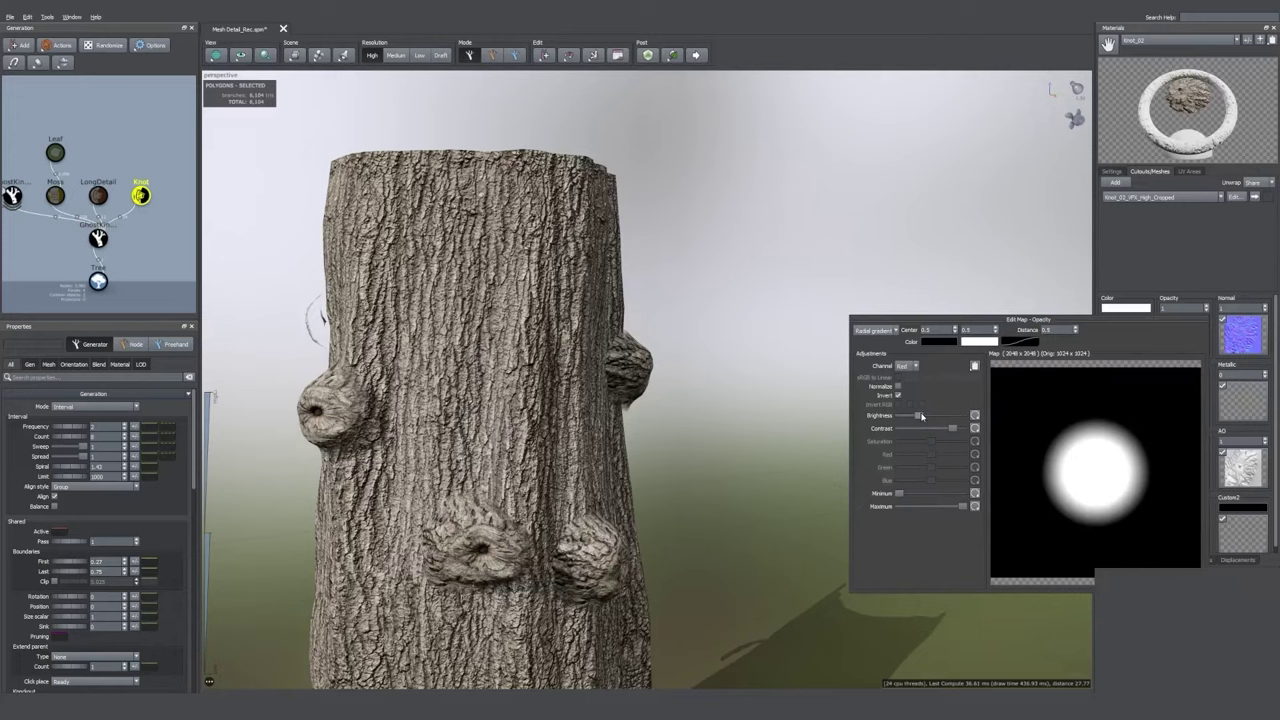
drag(921, 416, 945, 432)
drag(560, 427, 512, 427)
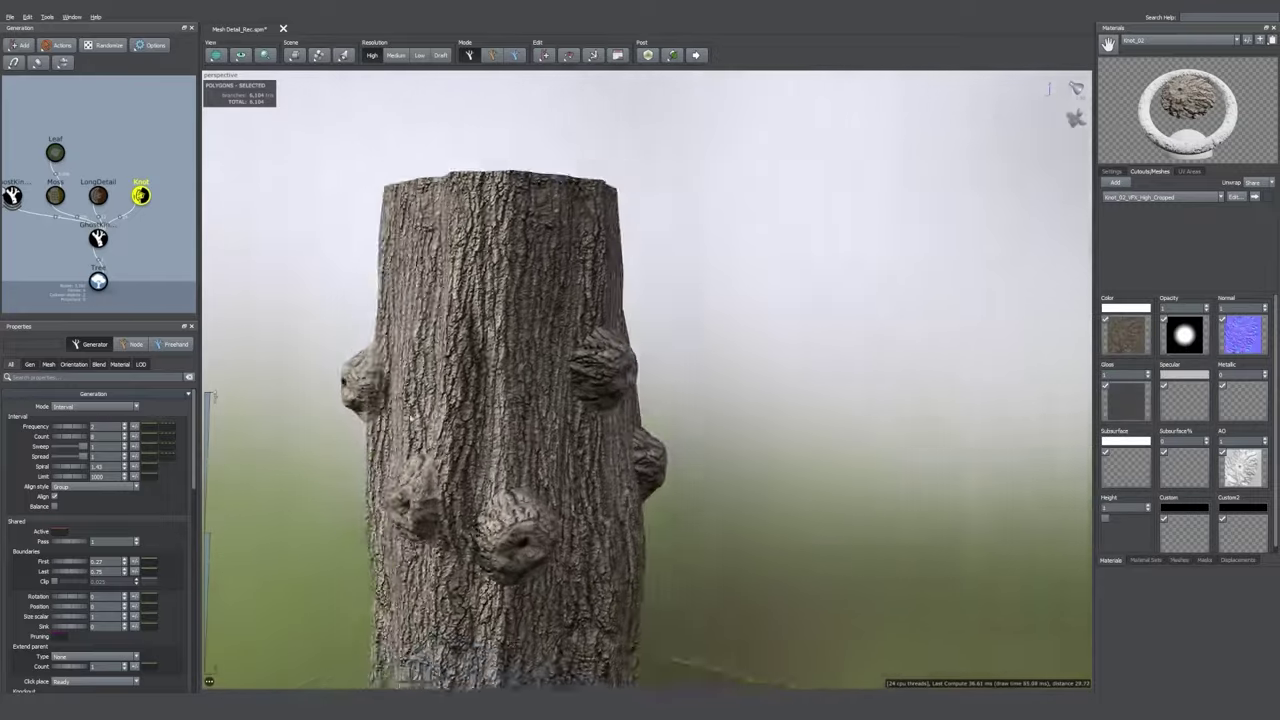
scroll(509, 427, down, 3)
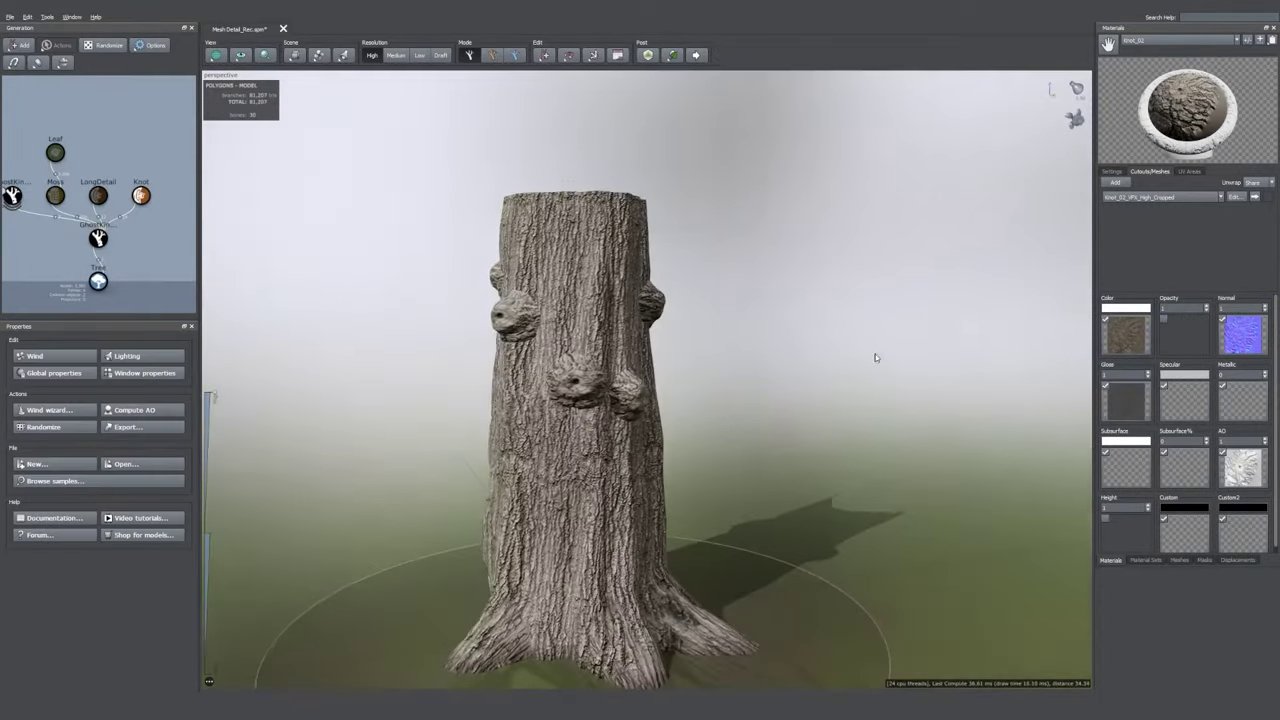
- Add a photogrammetry Mesh detail generator to the trunk generator
click(626, 400)
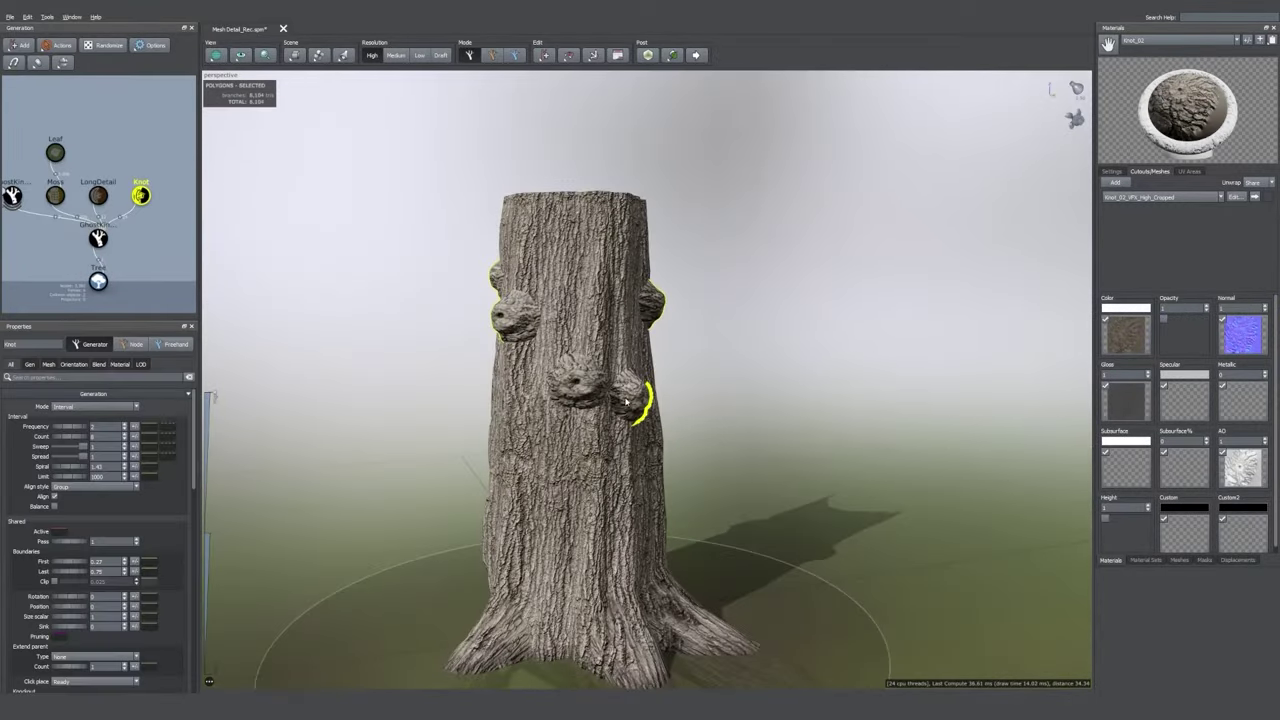
click(97, 237)
middle_drag(97, 234, 62, 237)
right_click(62, 238)
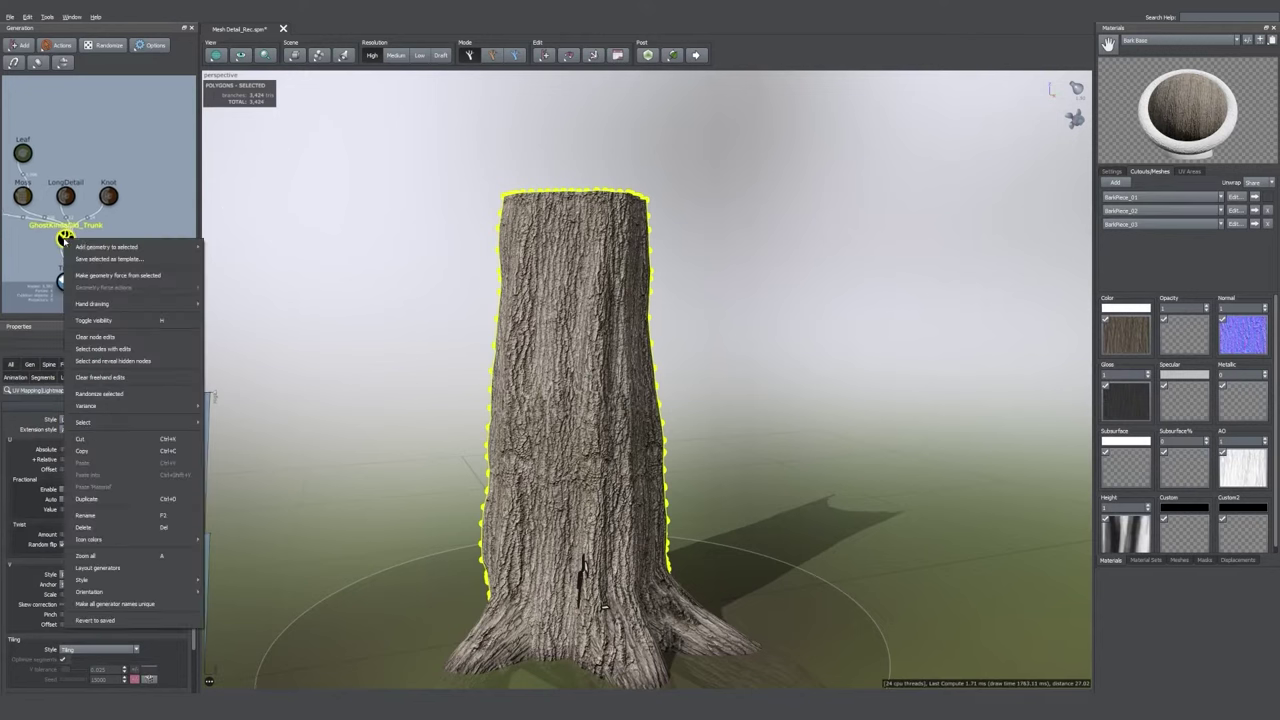
mouse_move(100, 247)
mouse_move(238, 413)
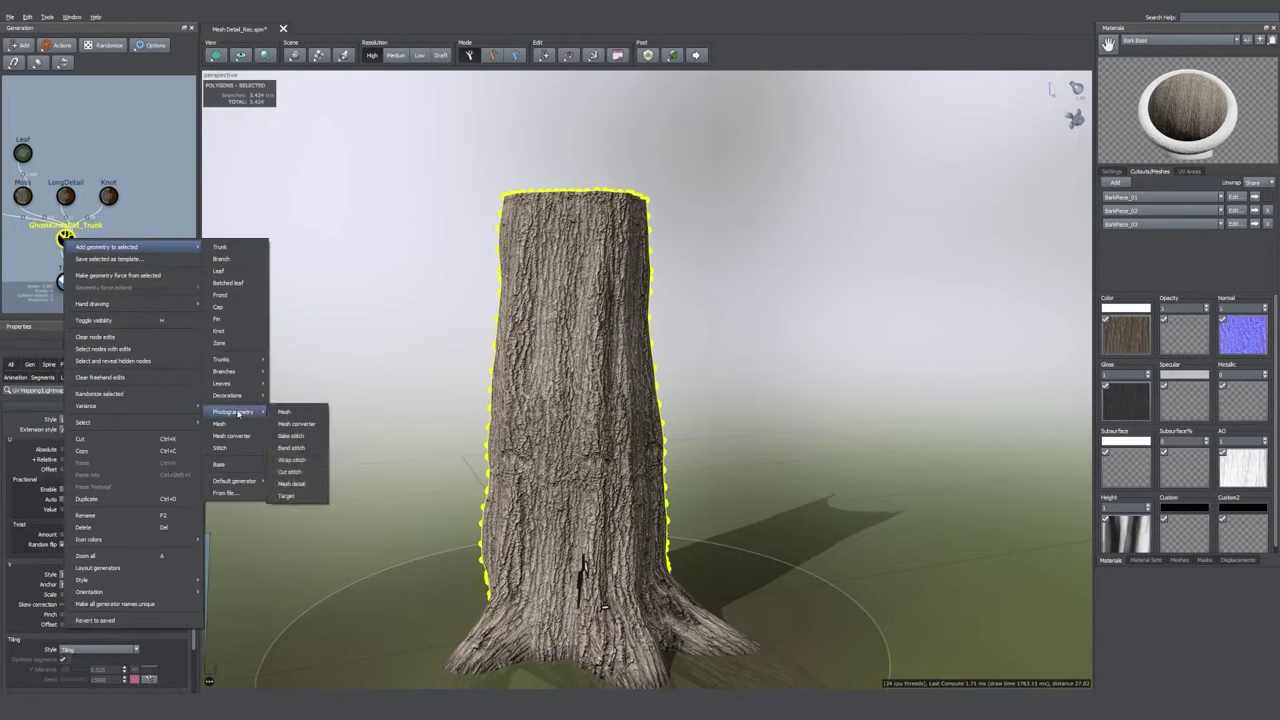
click(292, 483)
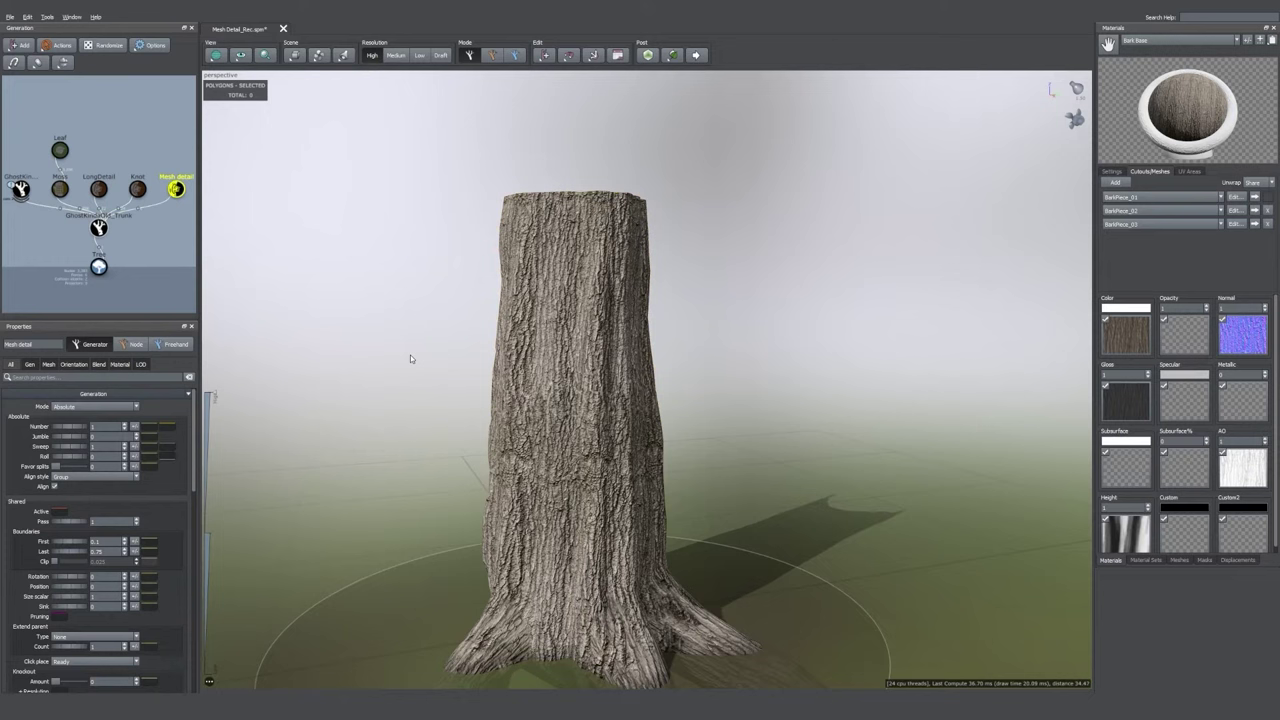
- Set the Mesh detail generator to Interval mode and assign it the Bump_02 material
click(95, 406)
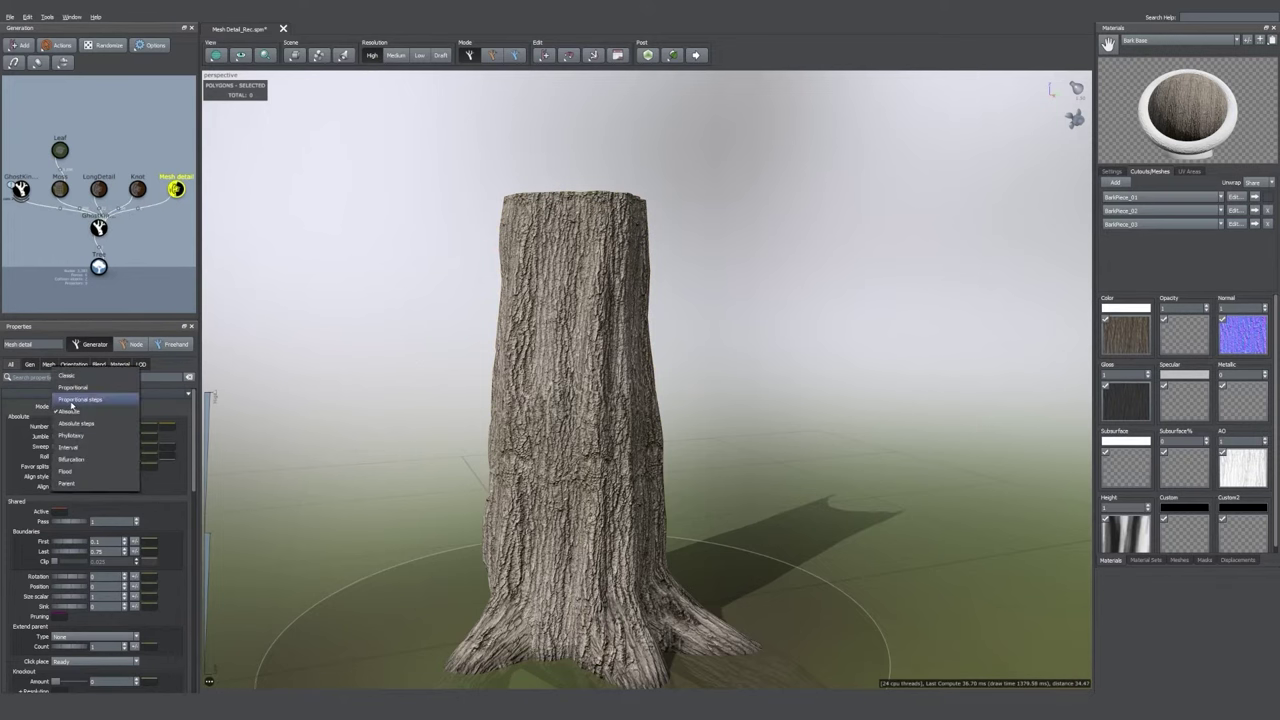
click(86, 447)
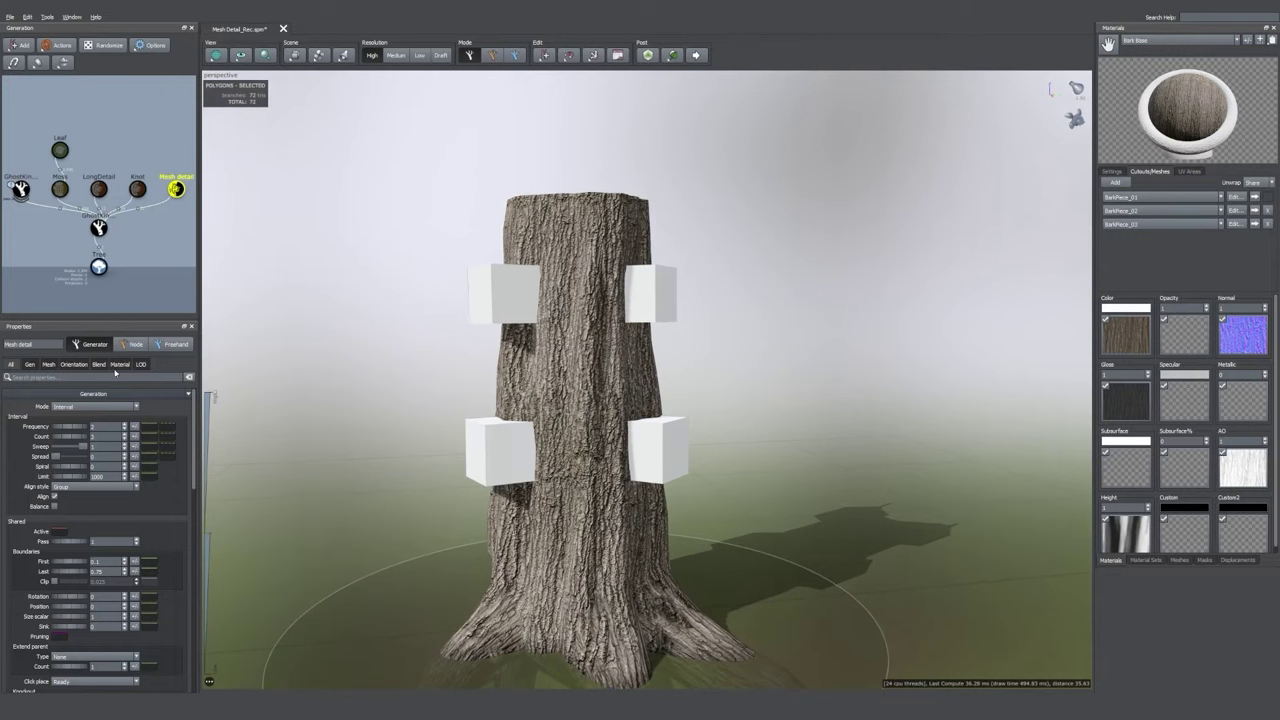
click(120, 365)
click(91, 428)
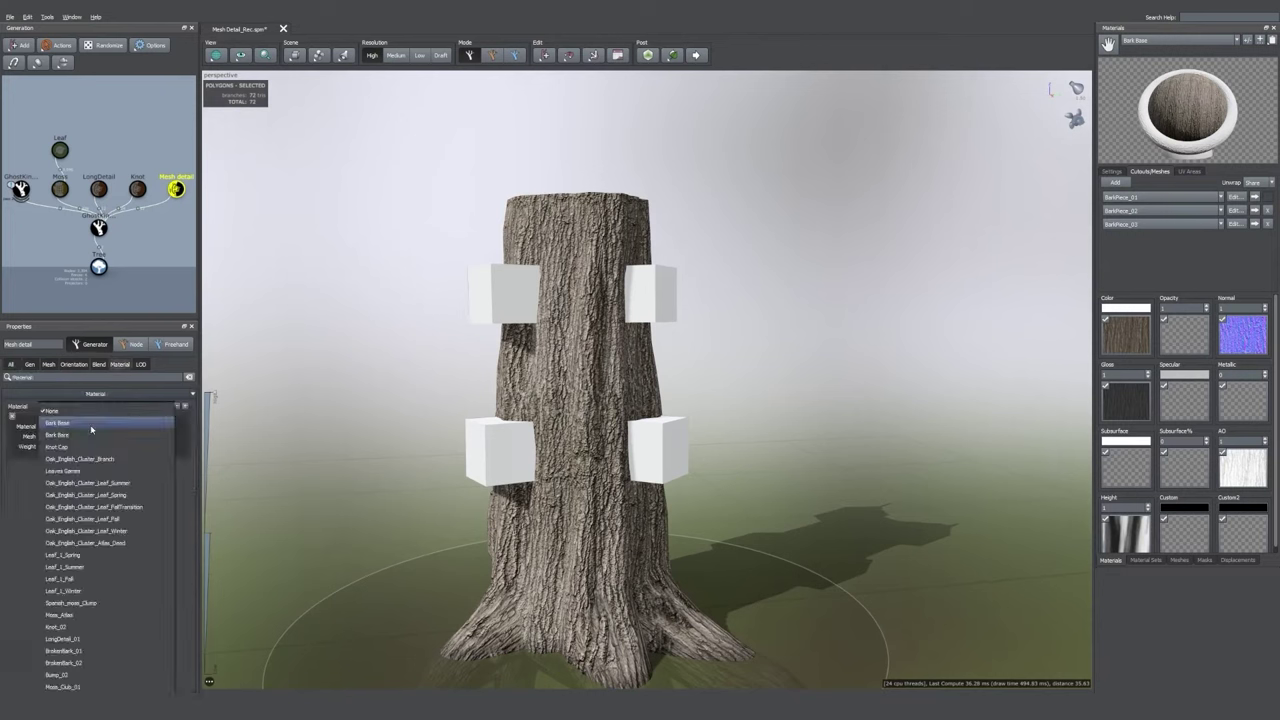
click(72, 677)
scroll(533, 512, up, 5)
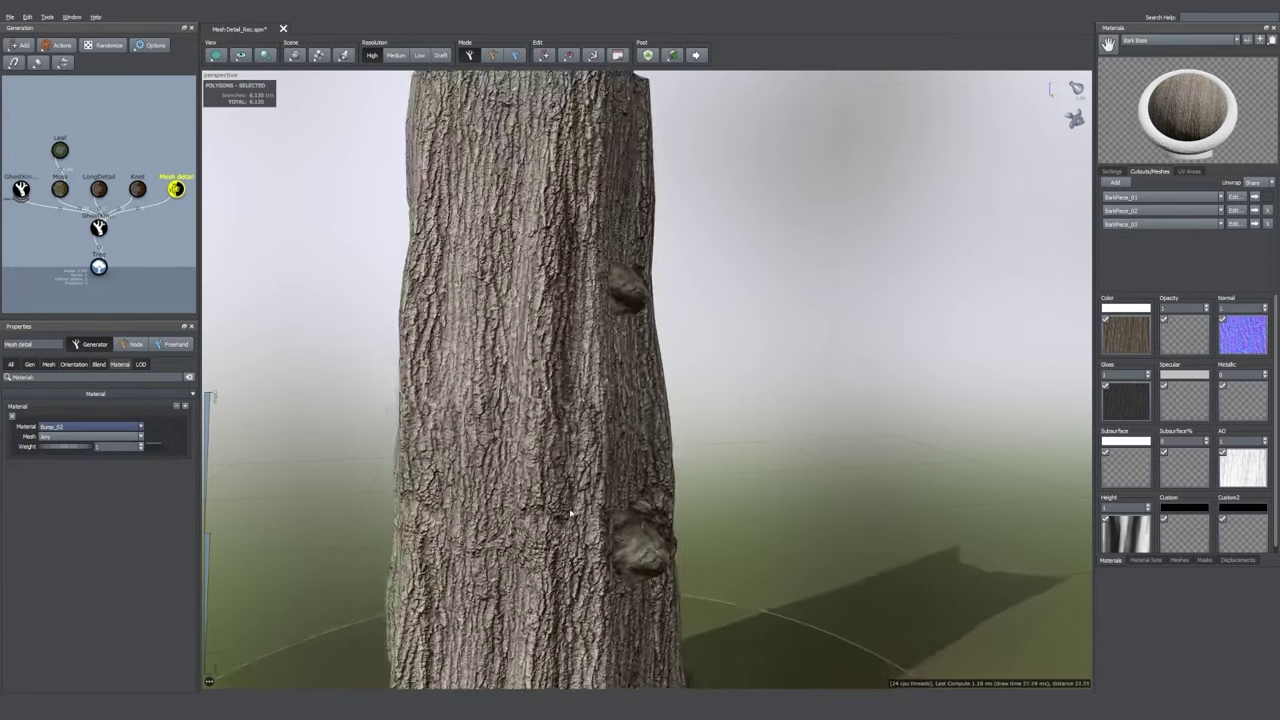
- Set the Mesh detail generator's attach style to Wrap and reduce its scale relative to the parent to about 0.79
click(641, 570)
click(48, 365)
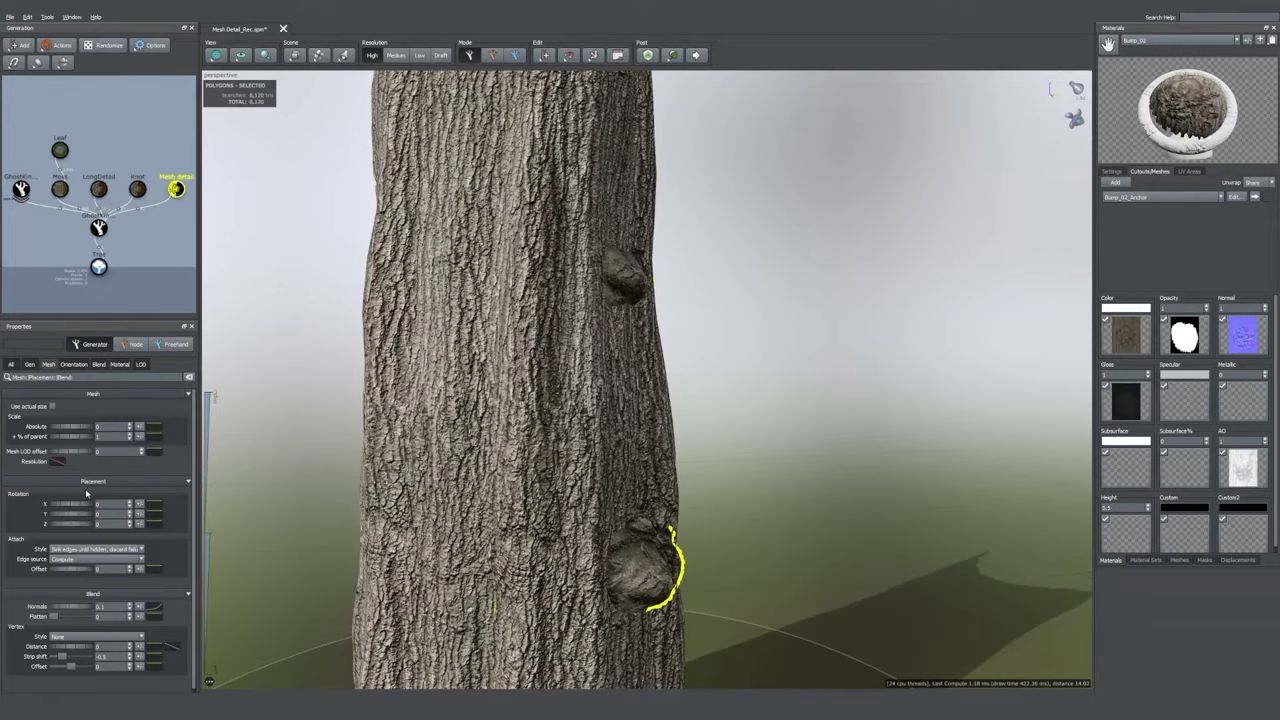
click(72, 545)
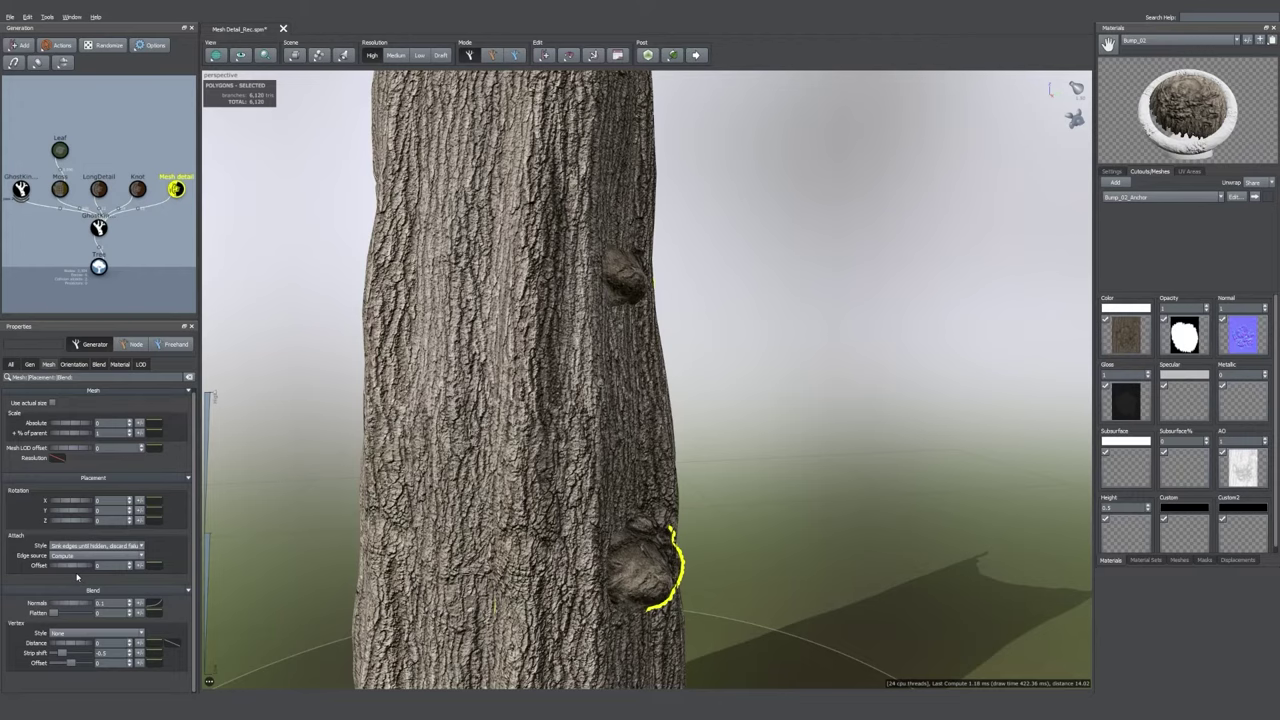
click(85, 565)
click(616, 297)
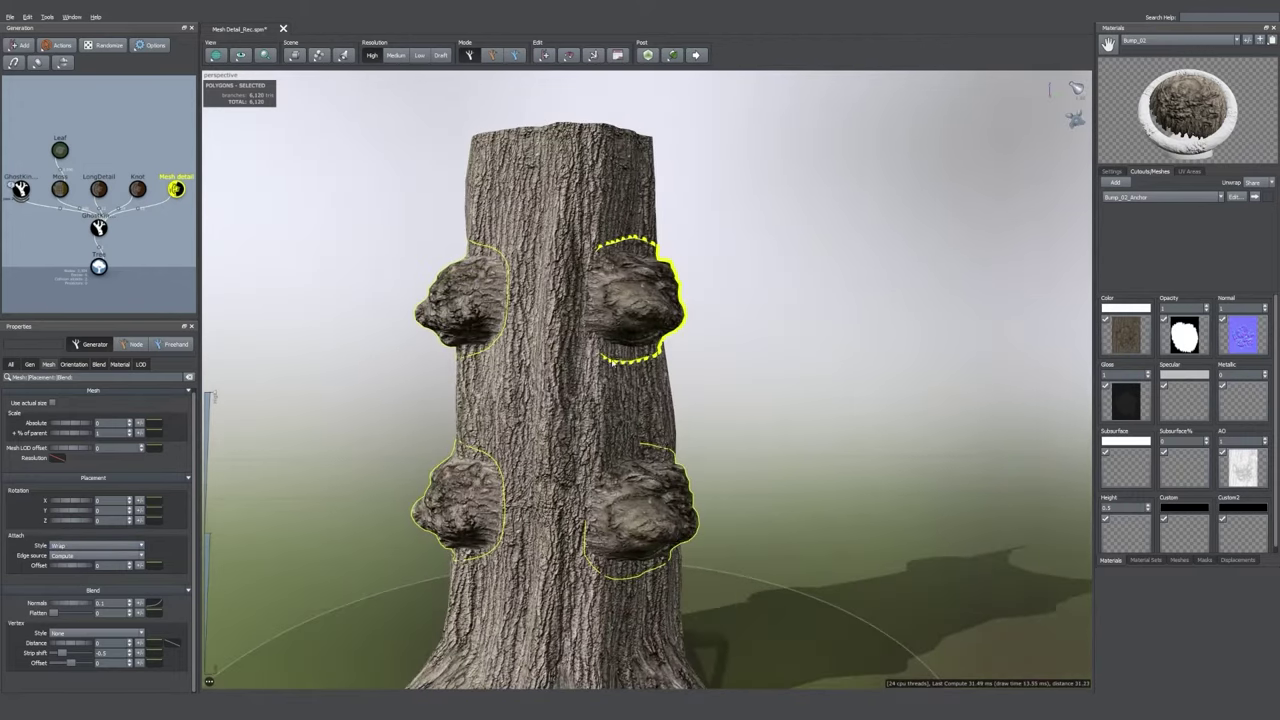
drag(616, 297, 527, 404)
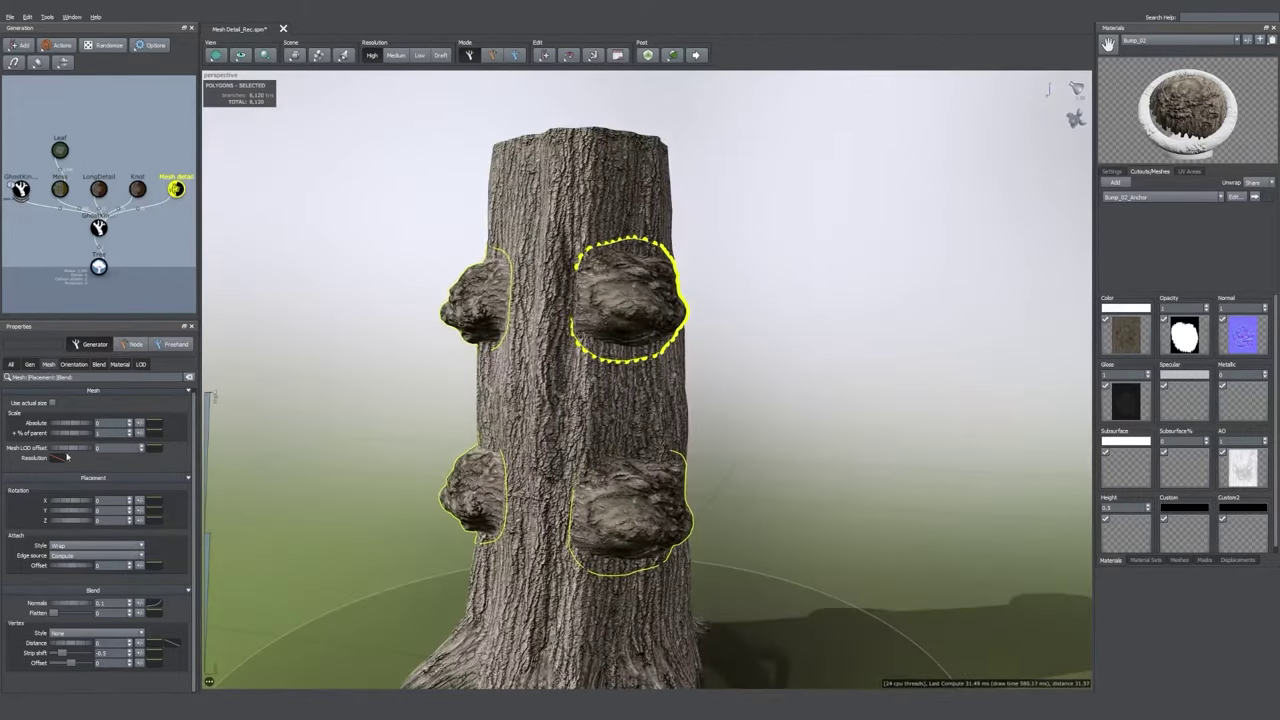
drag(85, 435, 75, 437)
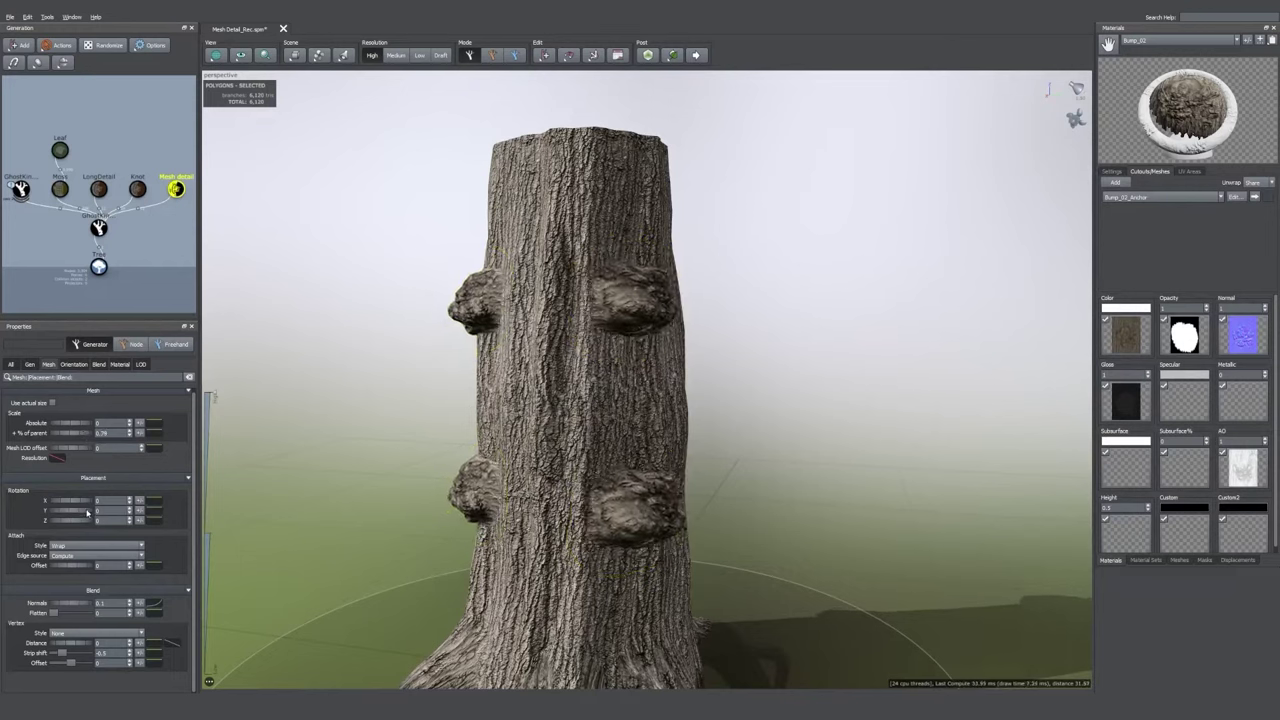
- Set the Mesh detail generator's Y rotation to -0.25 and inspect the Bump_02_Anchor mesh asset
drag(87, 512, 75, 517)
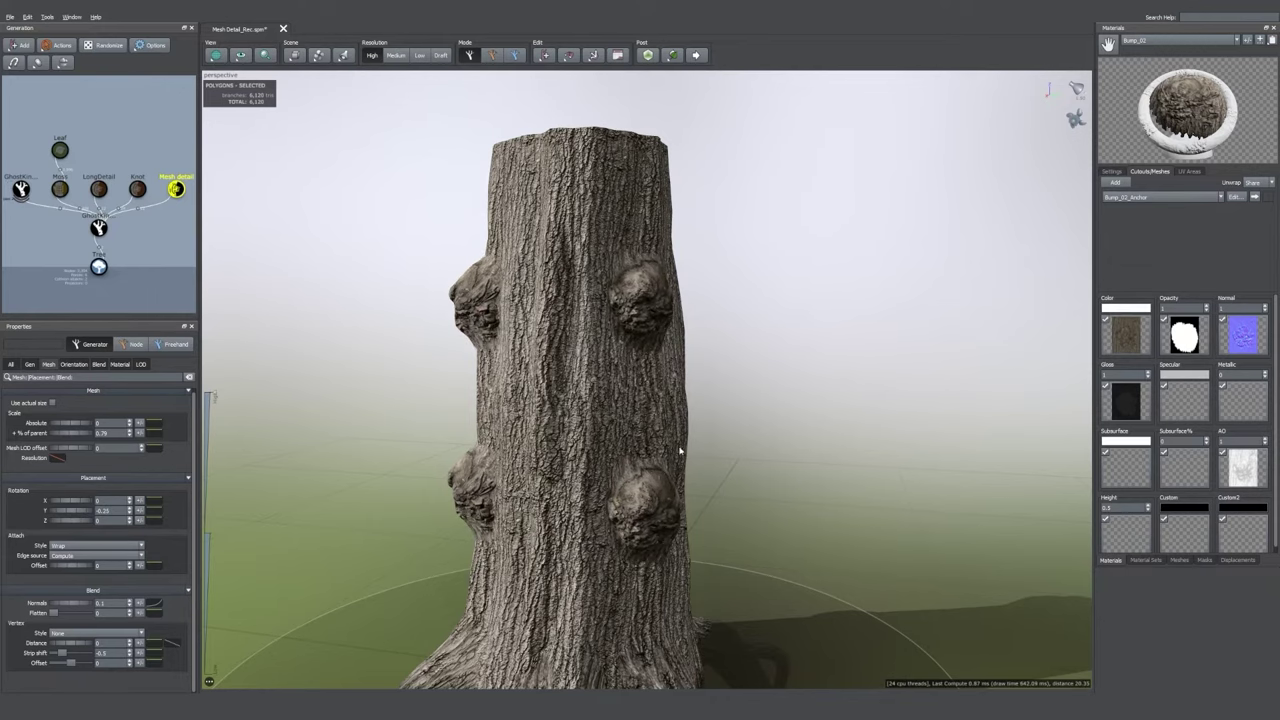
drag(680, 447, 584, 499)
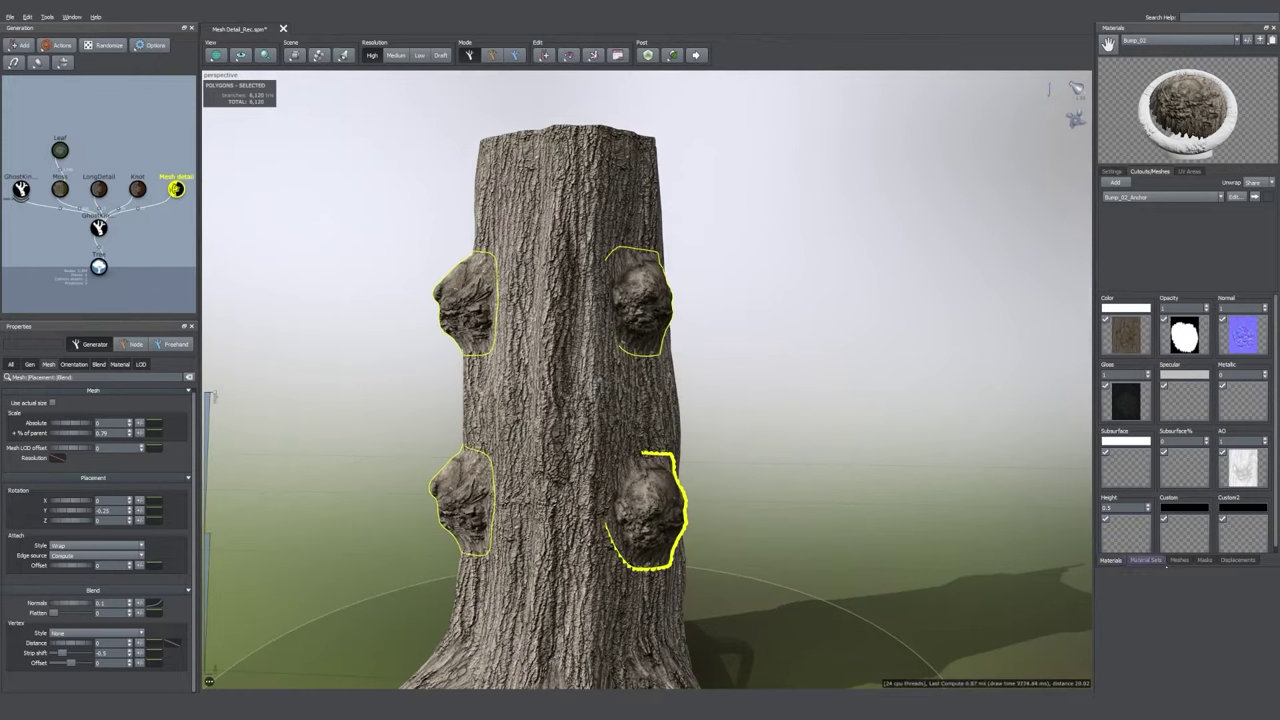
click(1179, 560)
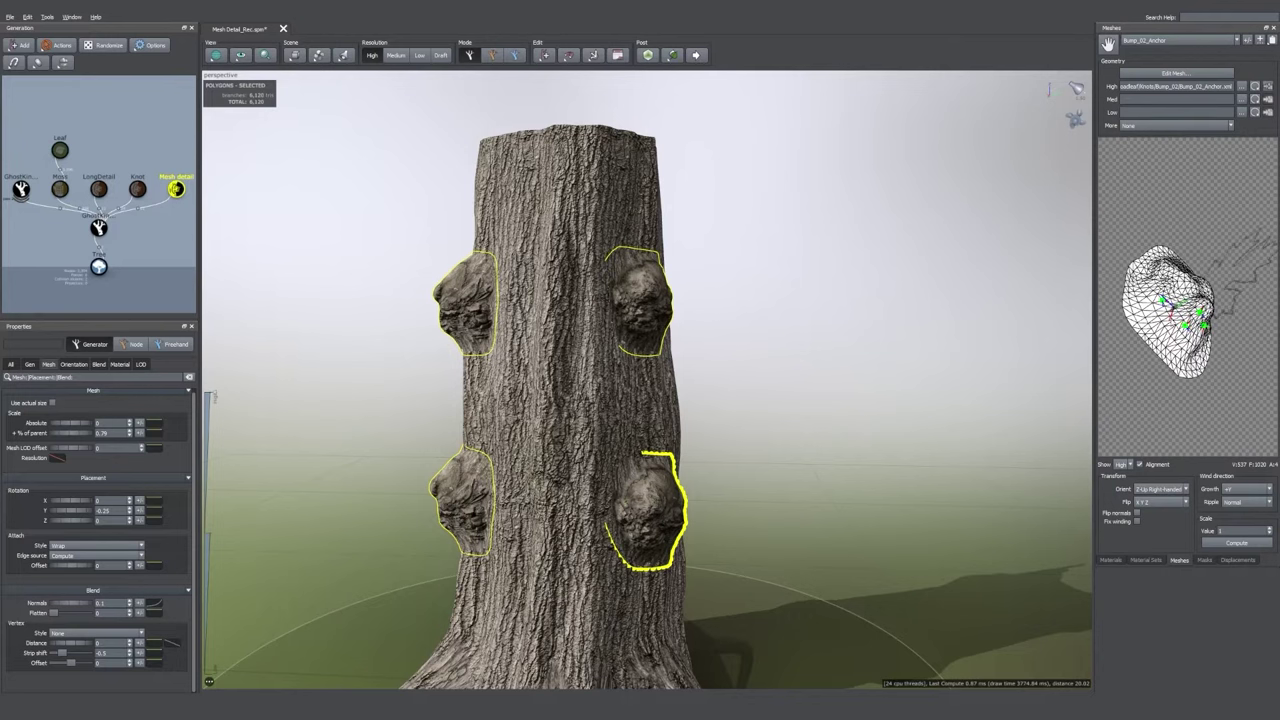
drag(1146, 302, 1164, 318)
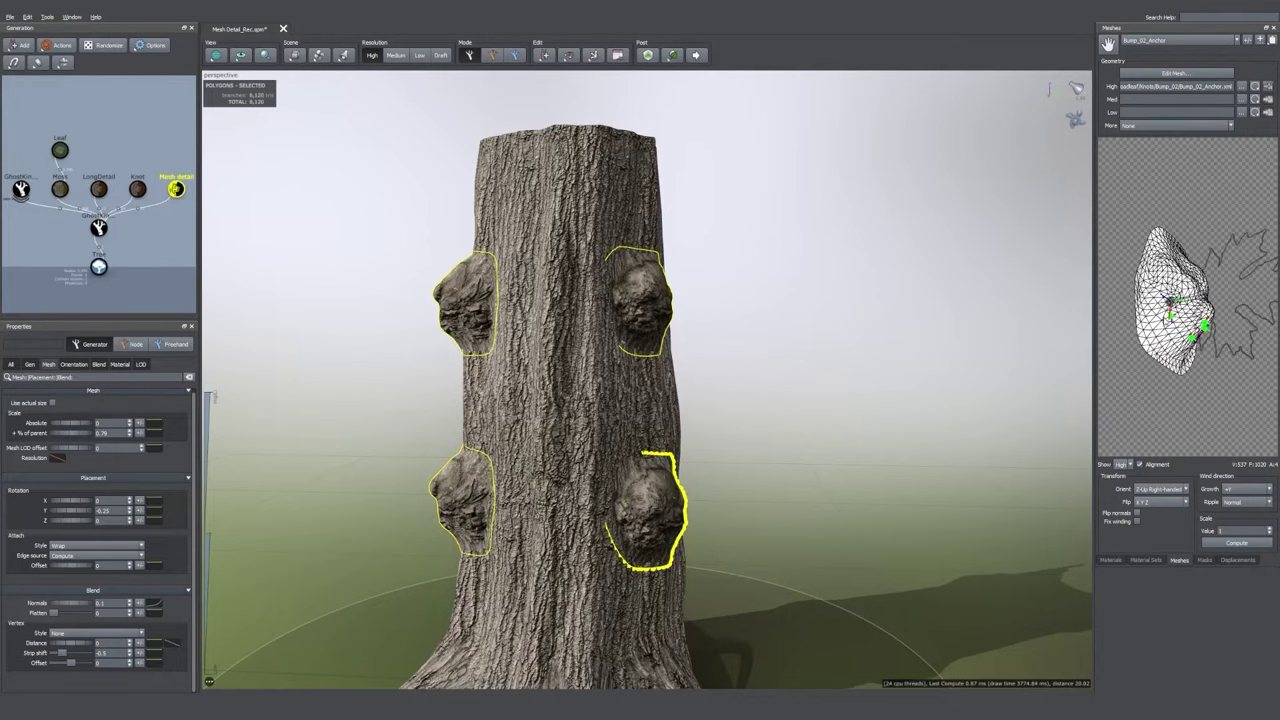
- Switch to the Bump_02_Anchor.spm model and examine its bump mesh in the viewport and in the mesh assets
click(841, 326)
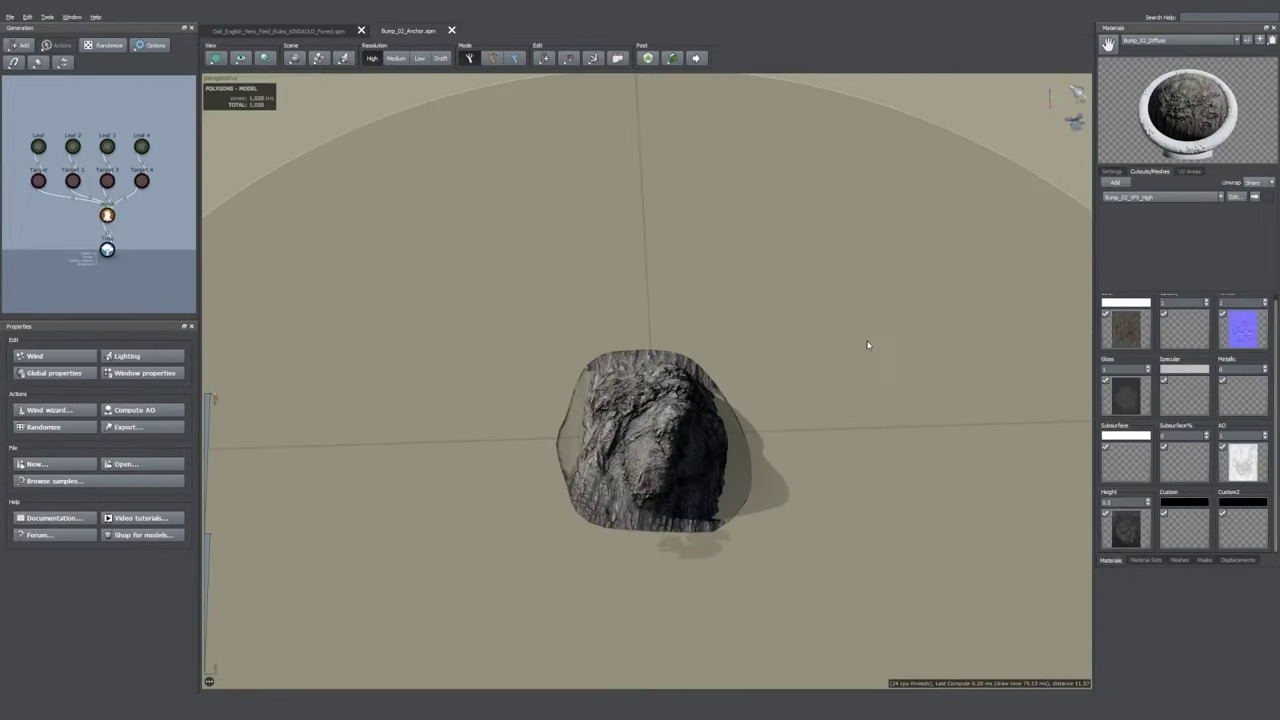
drag(866, 326, 837, 463)
click(689, 426)
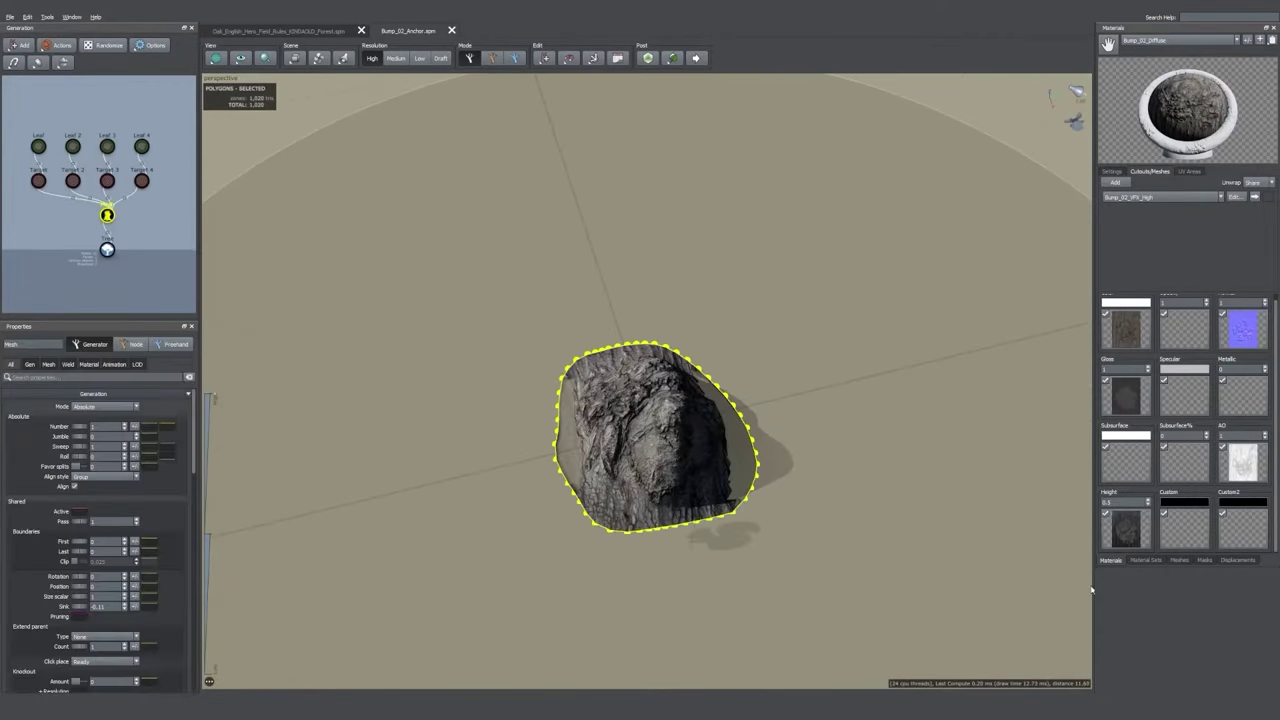
click(1179, 559)
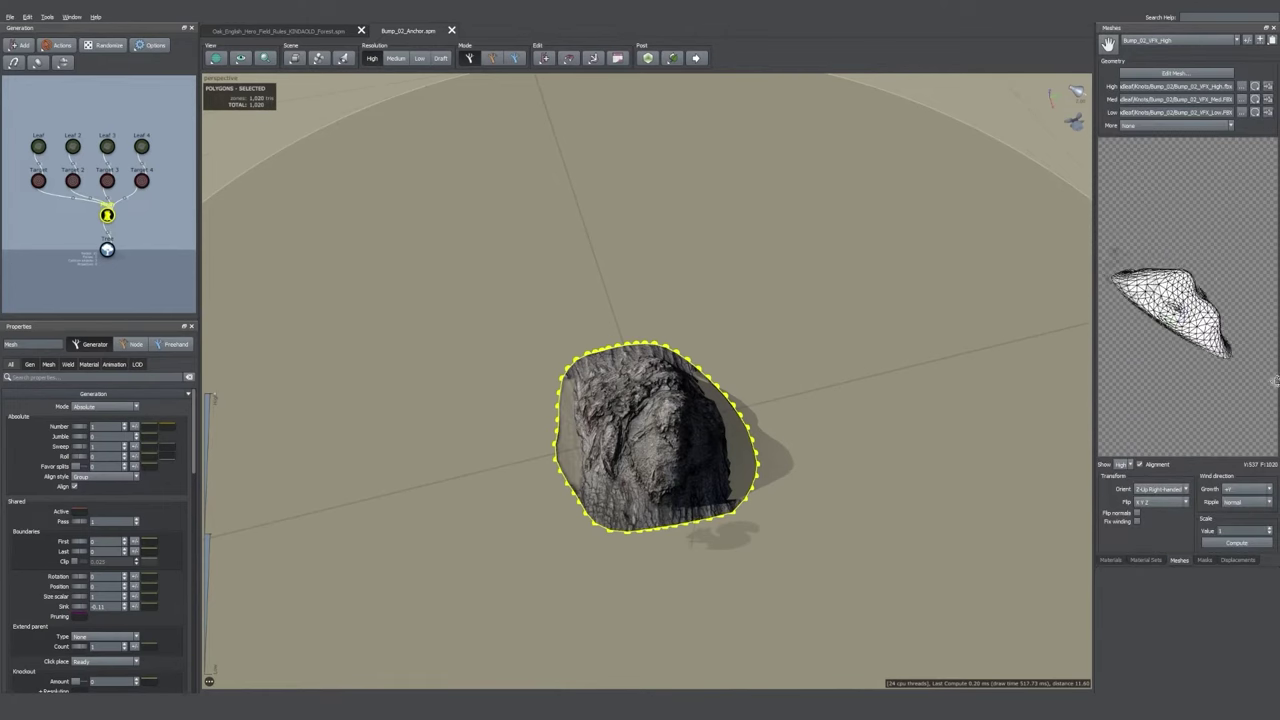
drag(851, 471, 887, 445)
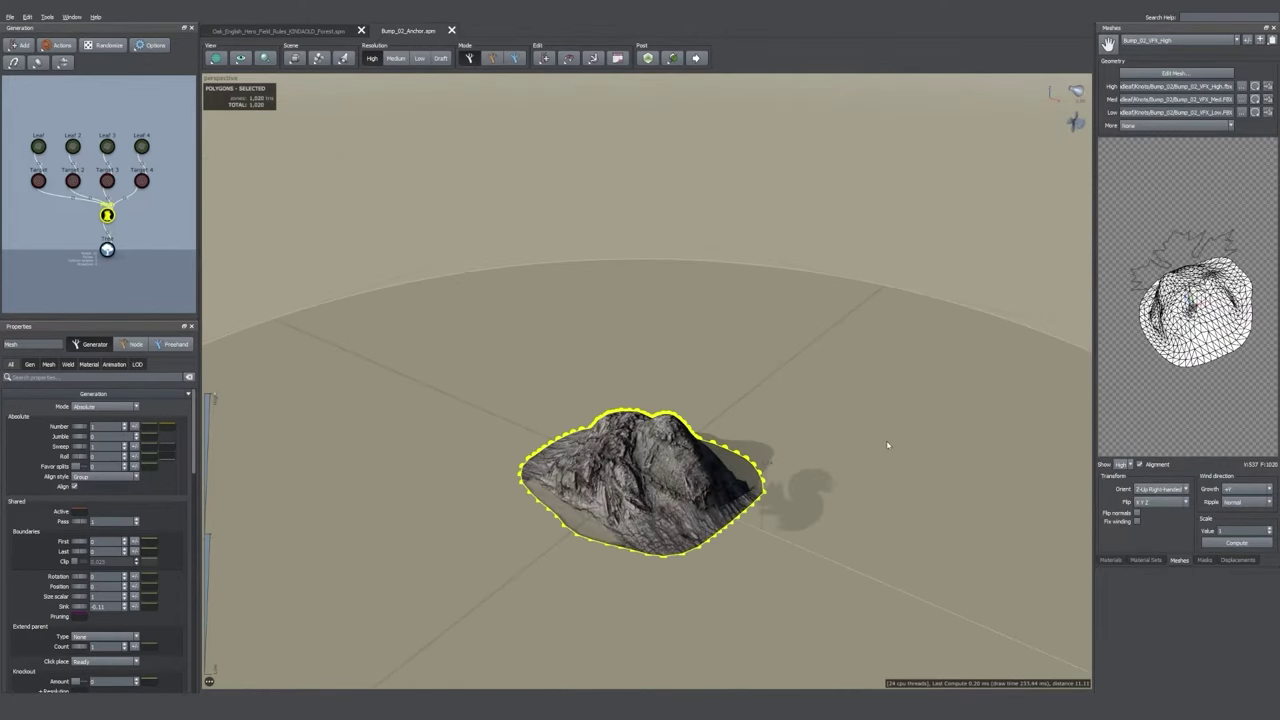
- Add a photogrammetry Target generator to the bump's Mesh generator
middle_drag(178, 277, 122, 266)
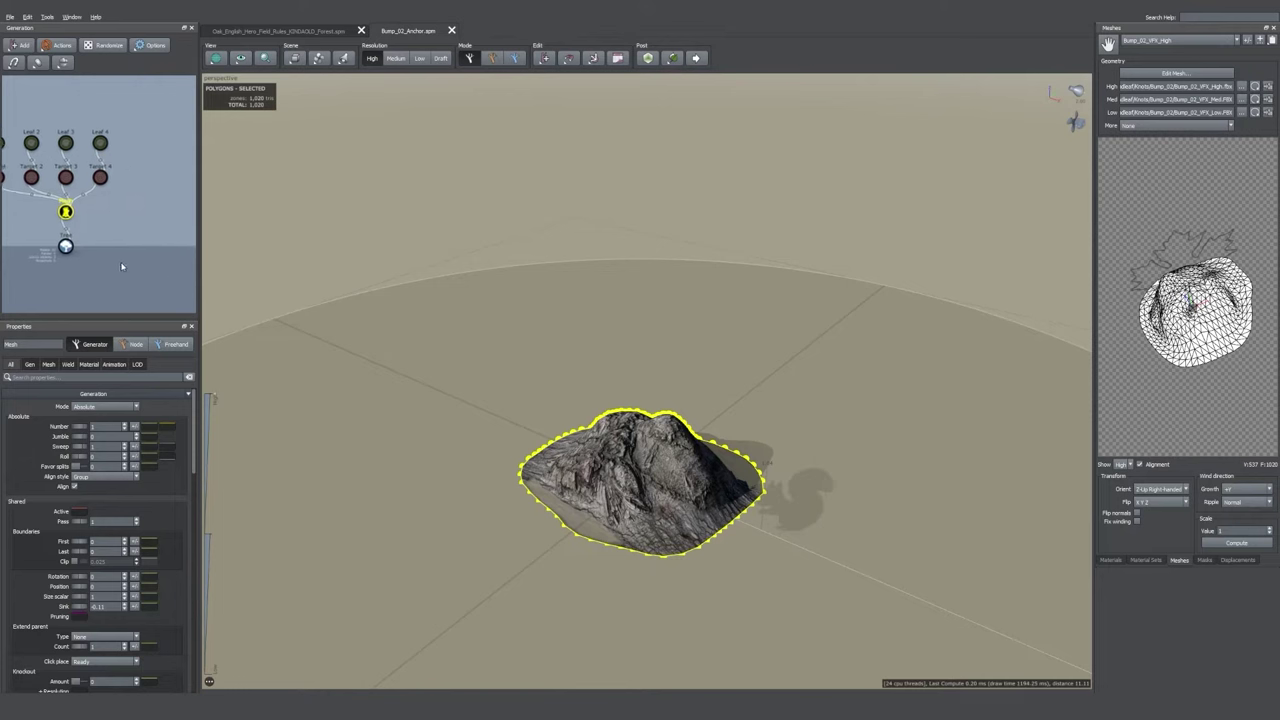
right_click(66, 207)
mouse_move(112, 214)
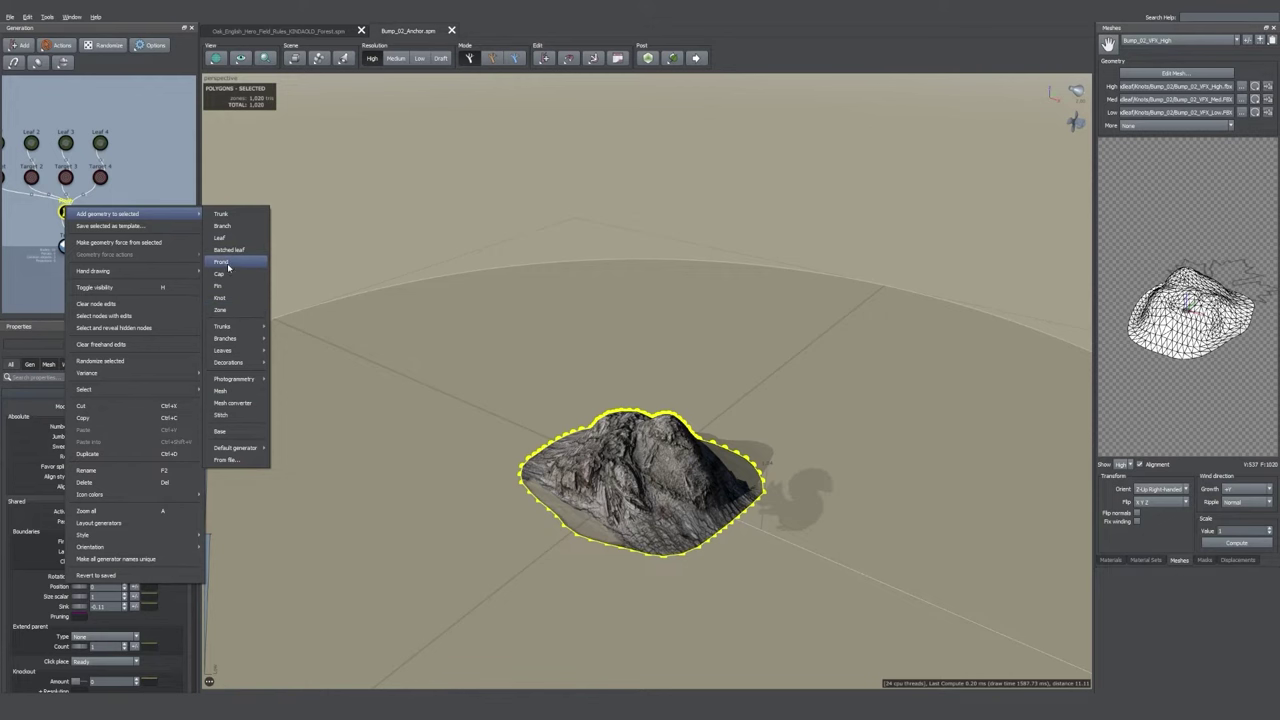
mouse_move(240, 379)
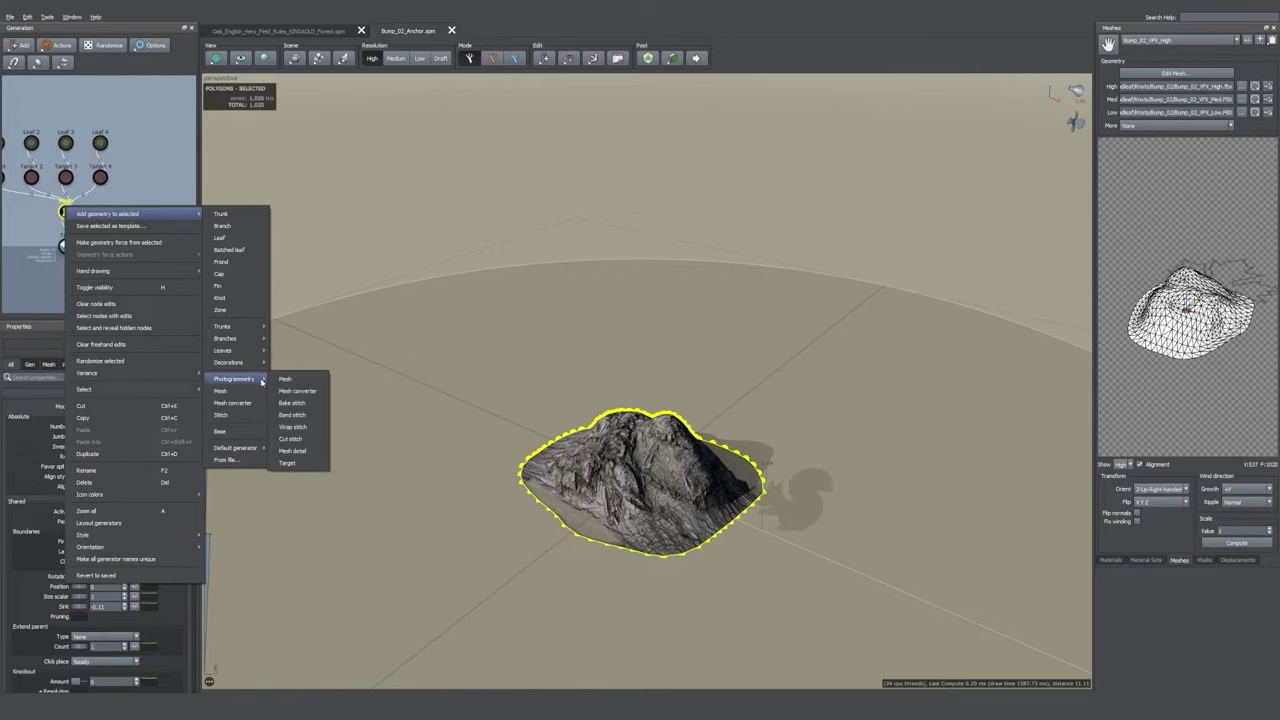
click(309, 463)
- Move the new target node up above the bump and return to generator editing
drag(521, 418, 603, 377)
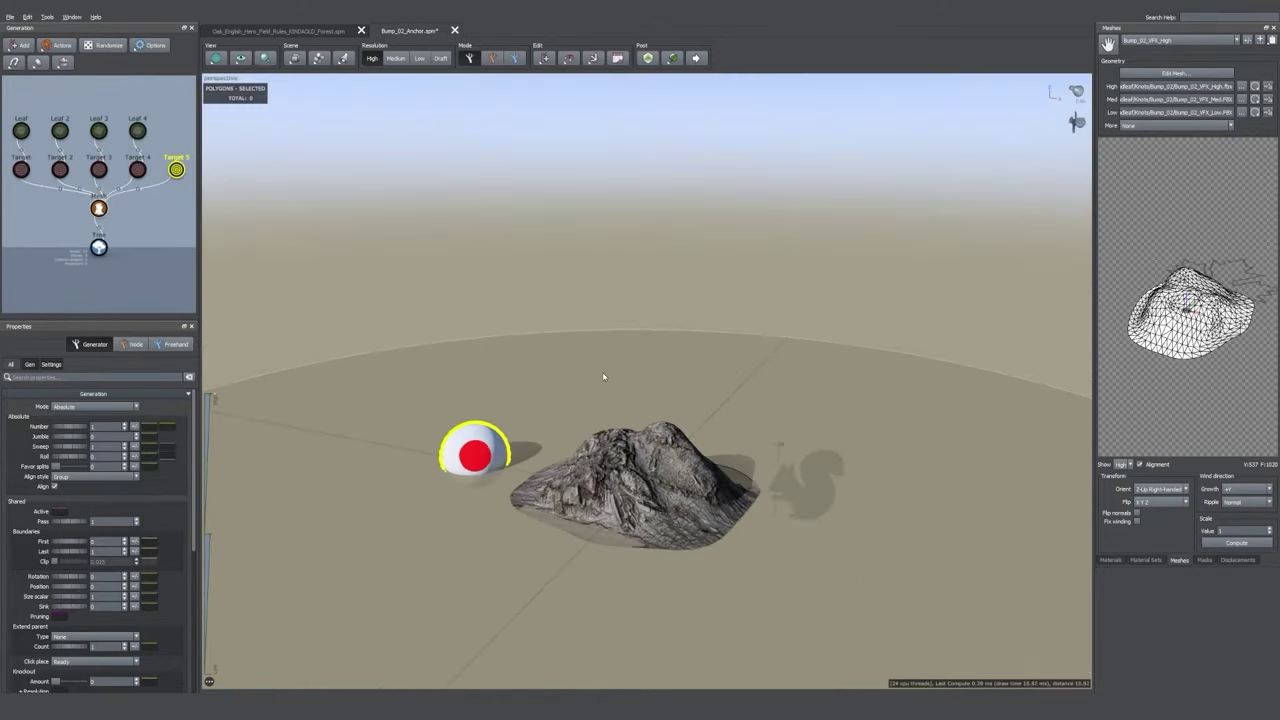
click(476, 447)
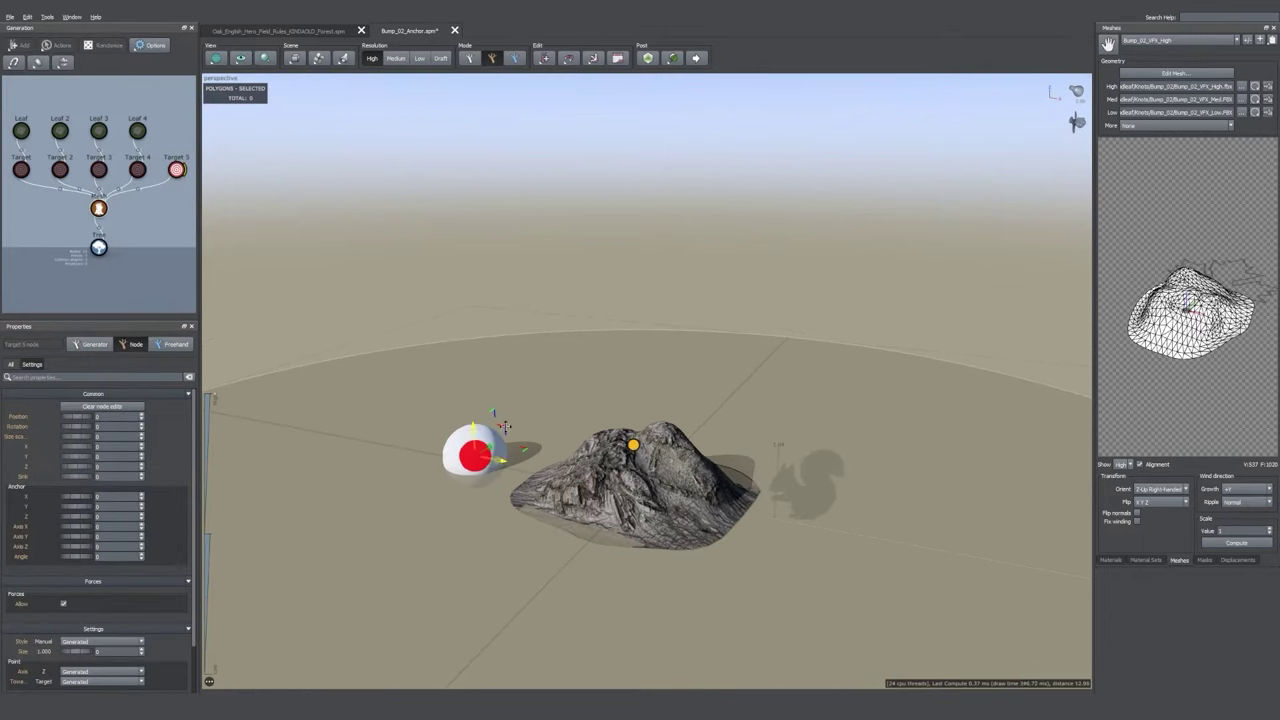
drag(505, 427, 497, 369)
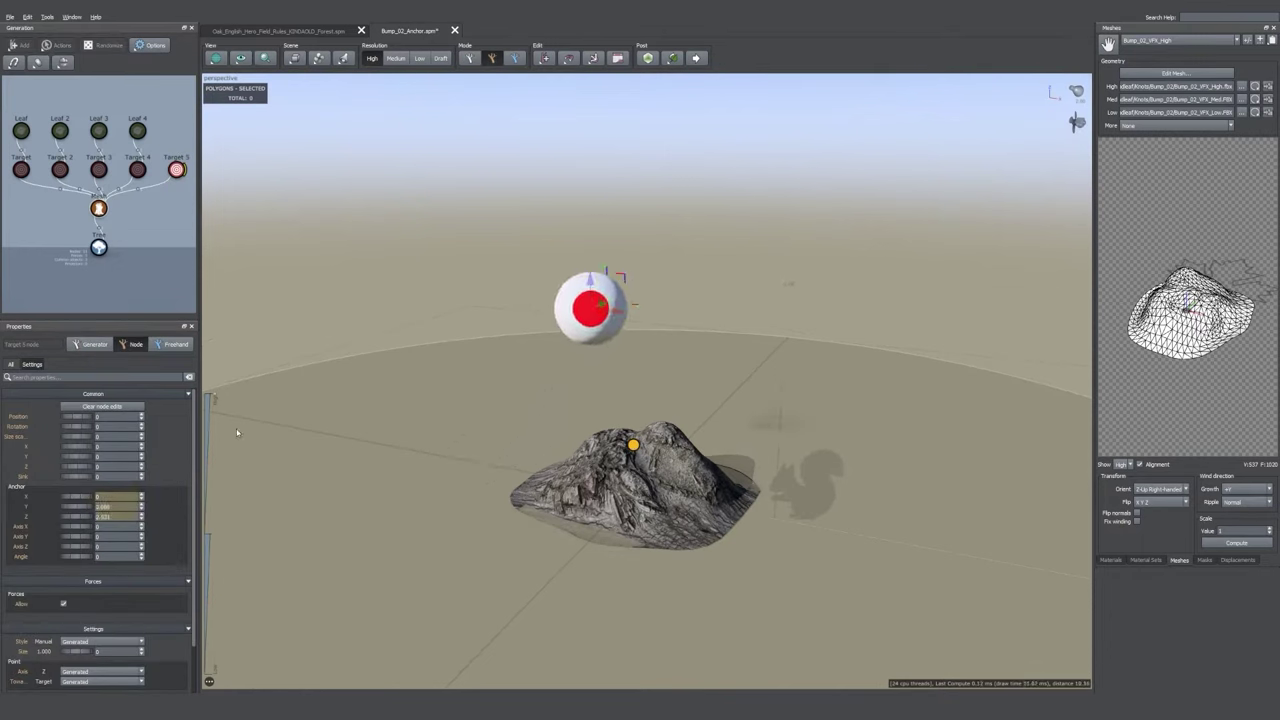
click(466, 57)
drag(554, 330, 462, 354)
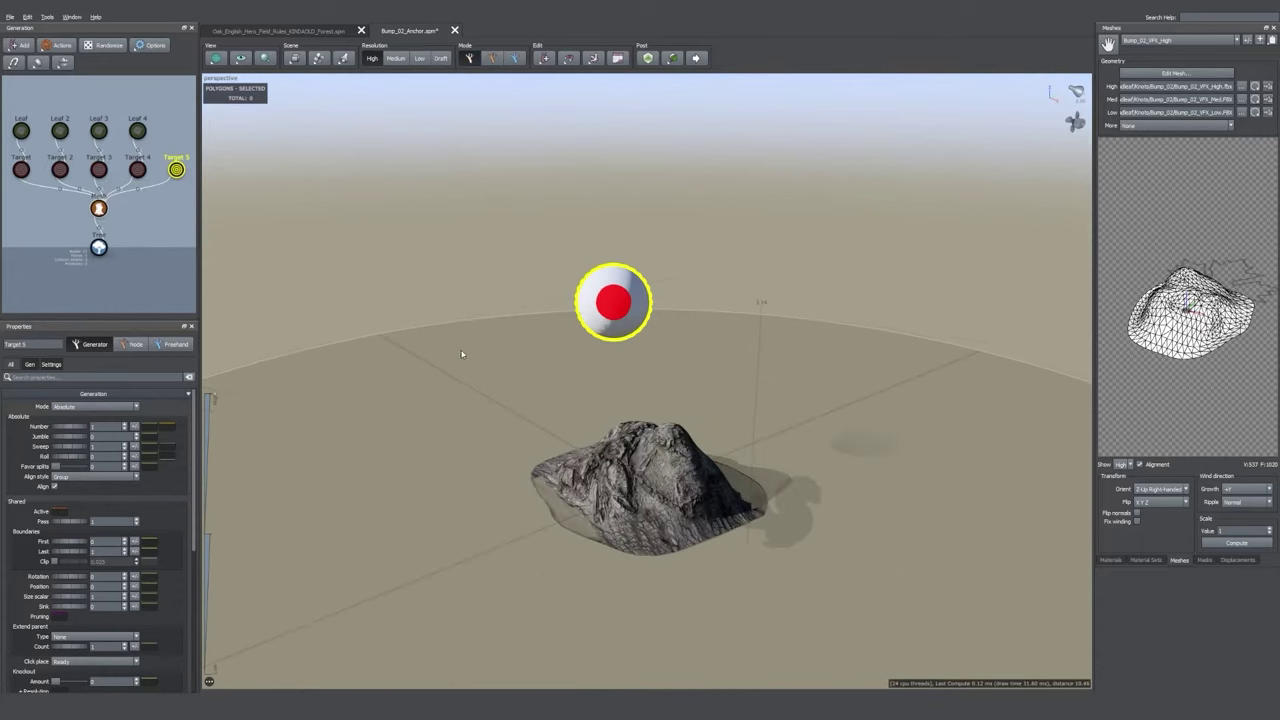
- Set the Target 5 generator's style to Laser
scroll(166, 563, down, 3)
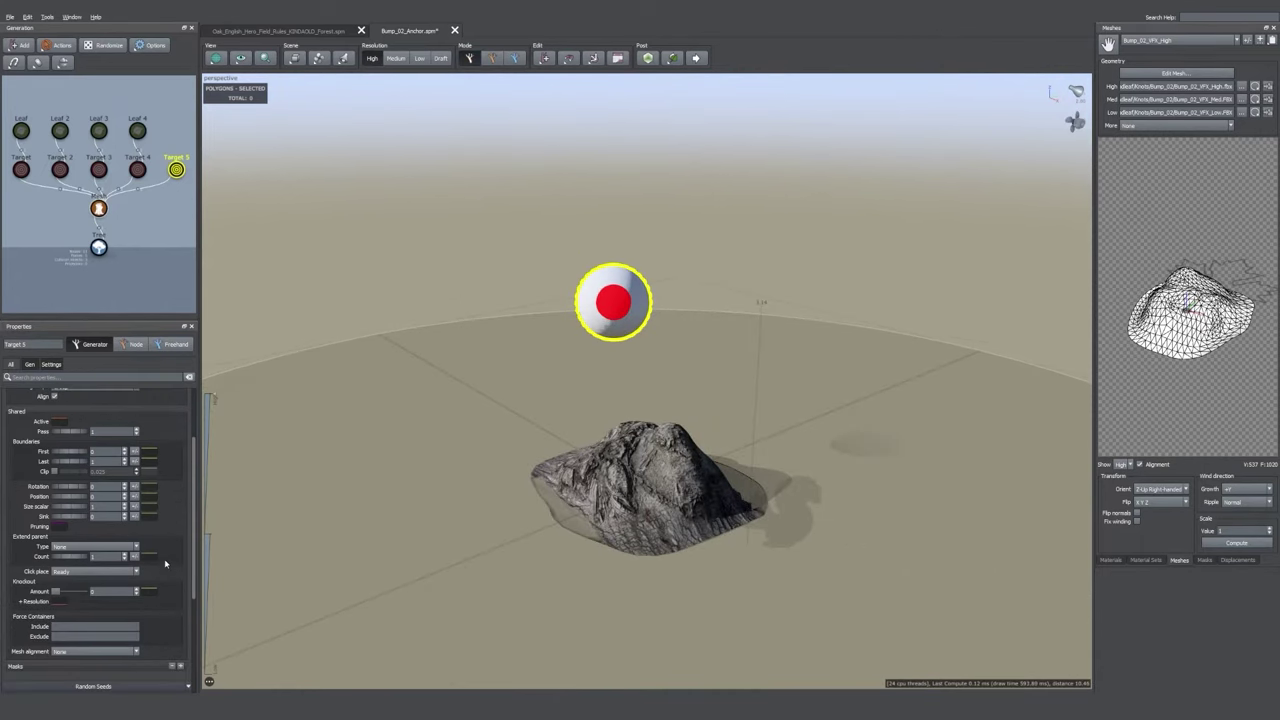
scroll(150, 581, down, 3)
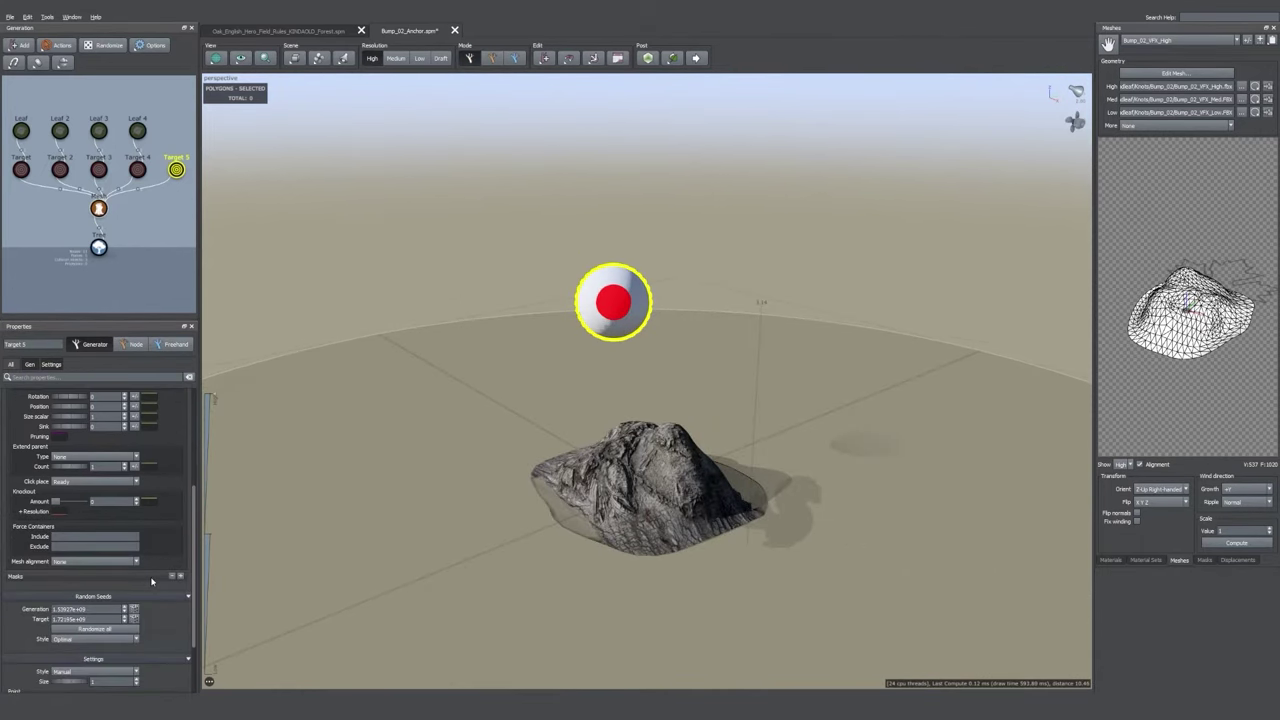
scroll(152, 581, down, 3)
click(85, 592)
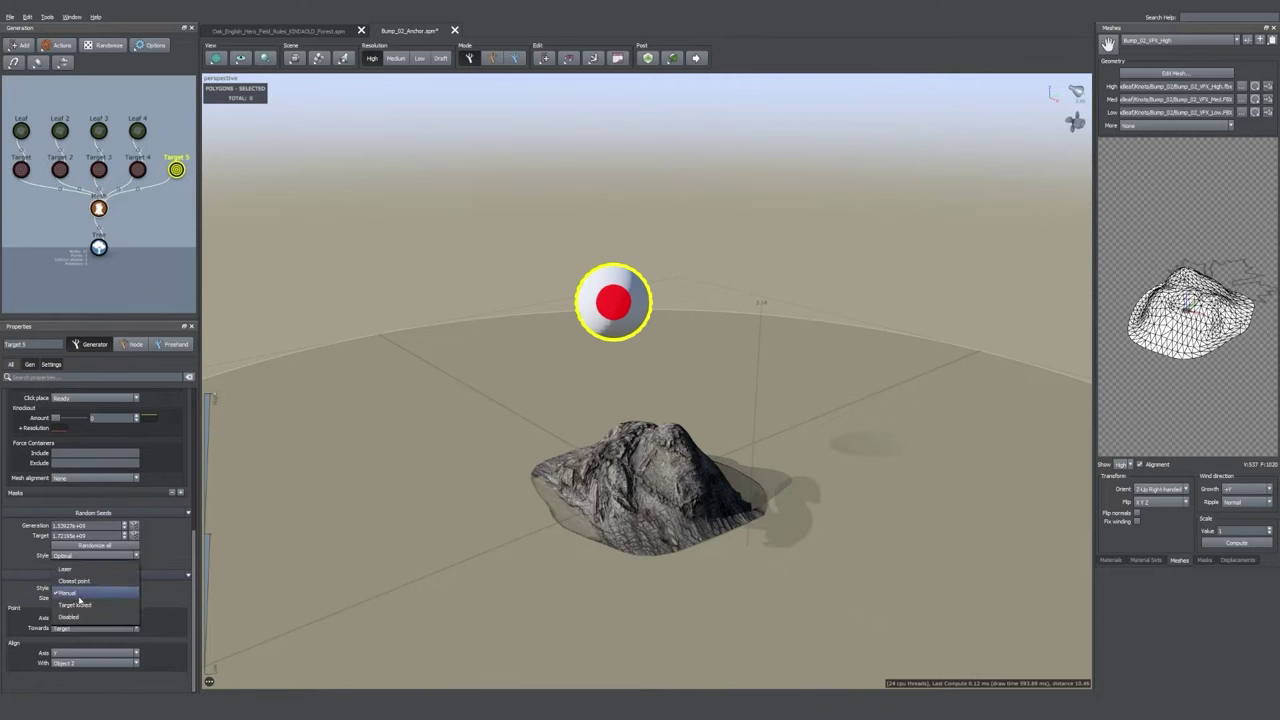
click(66, 568)
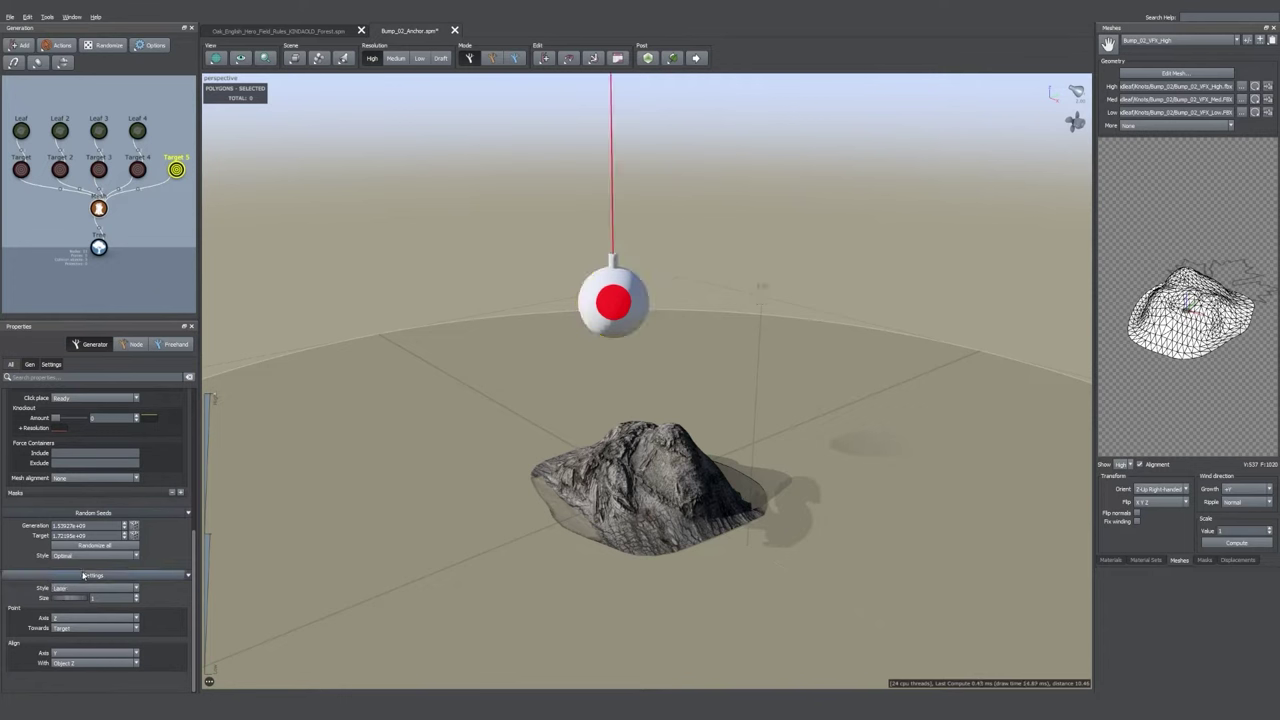
- Rotate the Target 5 node so its laser points down at the bump, and shift it to aim at the bump's side
click(648, 303)
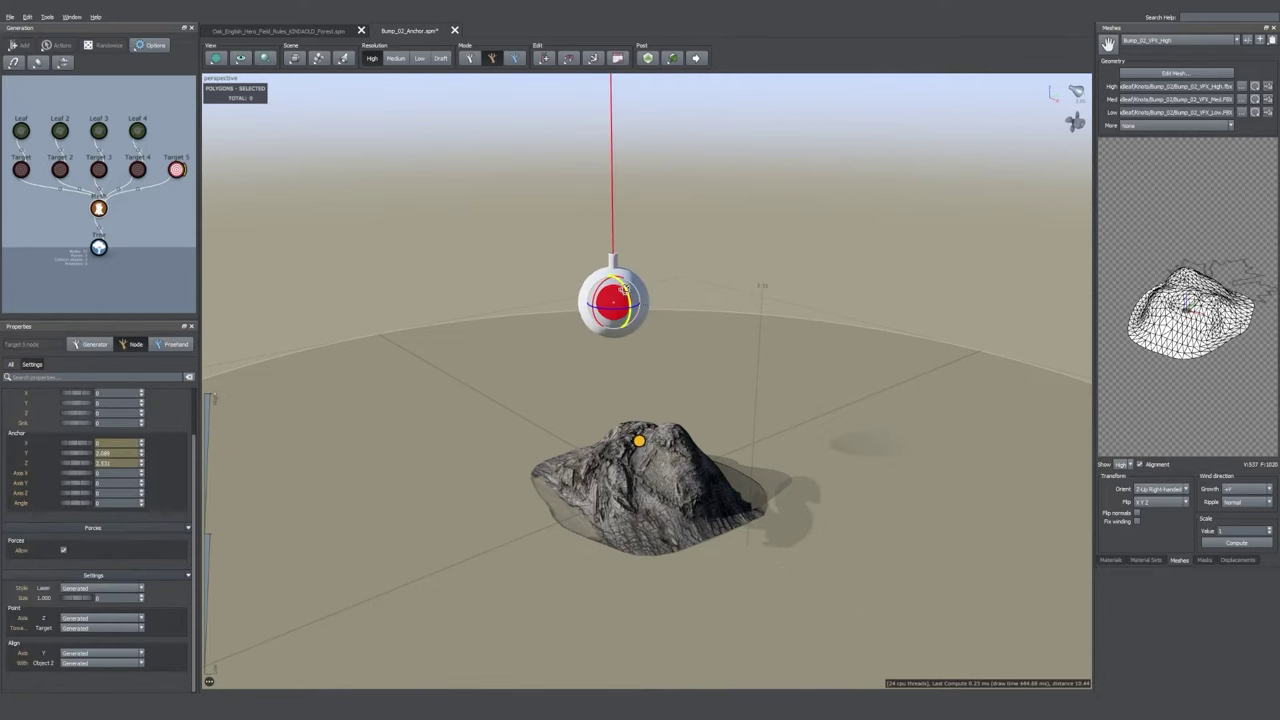
drag(625, 290, 639, 380)
drag(728, 350, 650, 335)
drag(640, 277, 625, 281)
click(648, 281)
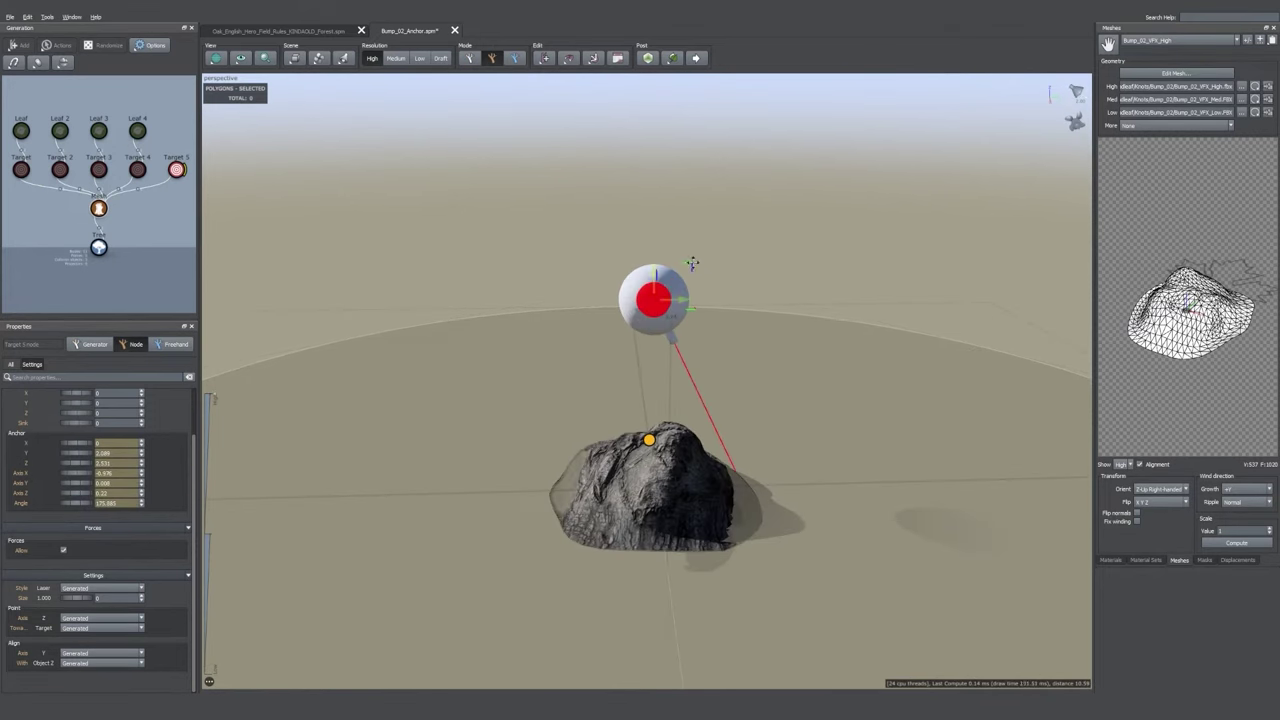
drag(694, 265, 669, 299)
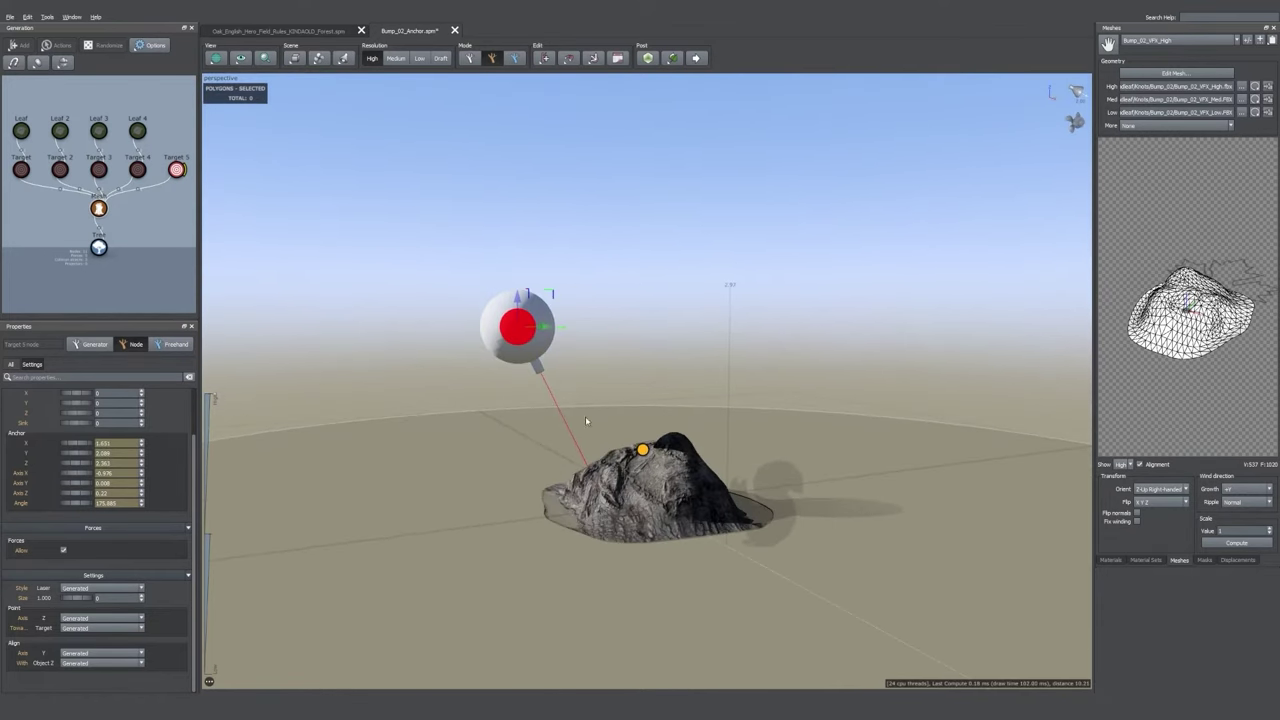
- Add a Leaf generator to the Target 5 generator
right_click(177, 168)
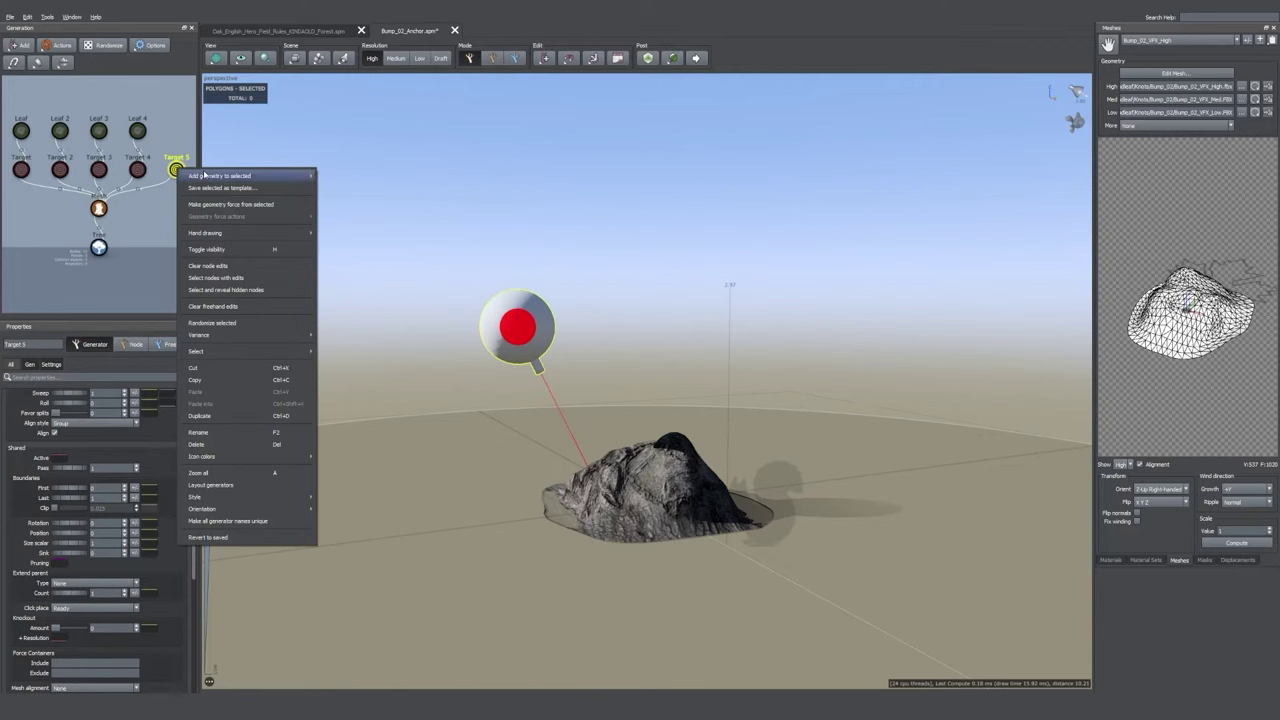
mouse_move(235, 176)
click(344, 201)
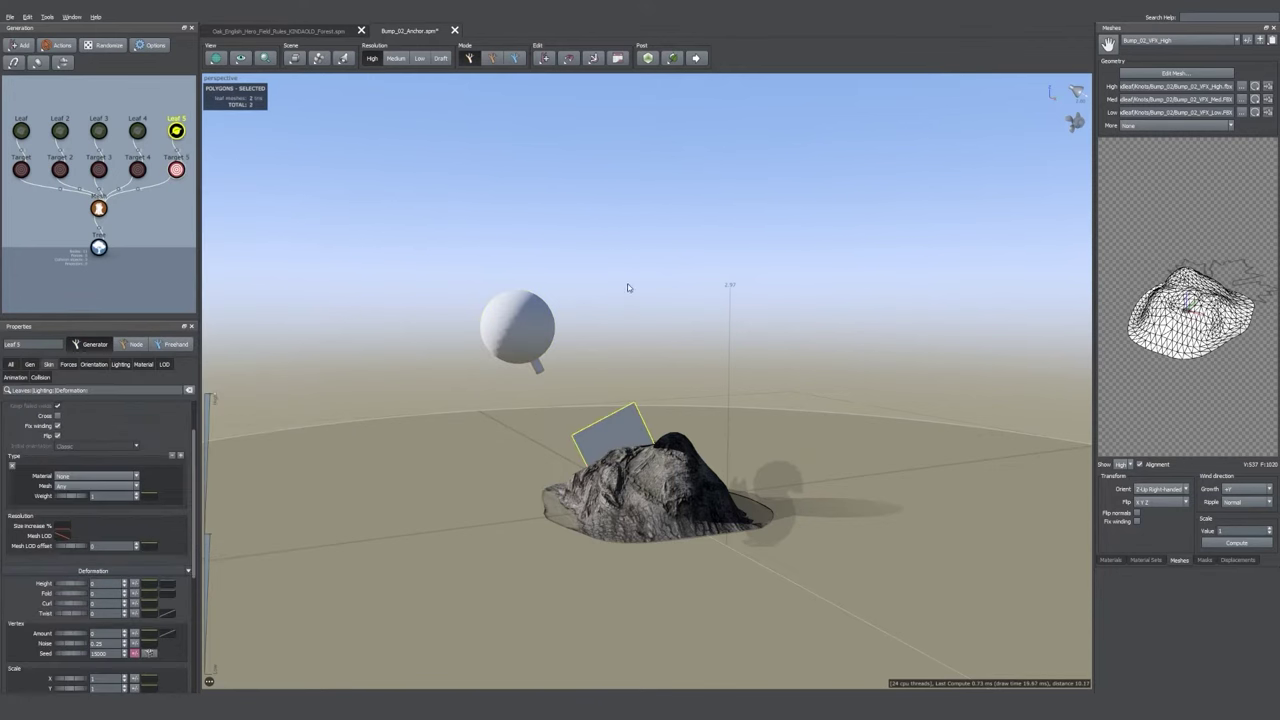
drag(630, 288, 580, 314)
- Reposition the Target 5 node slightly higher so its laser places the leaf elsewhere on the bump
click(534, 330)
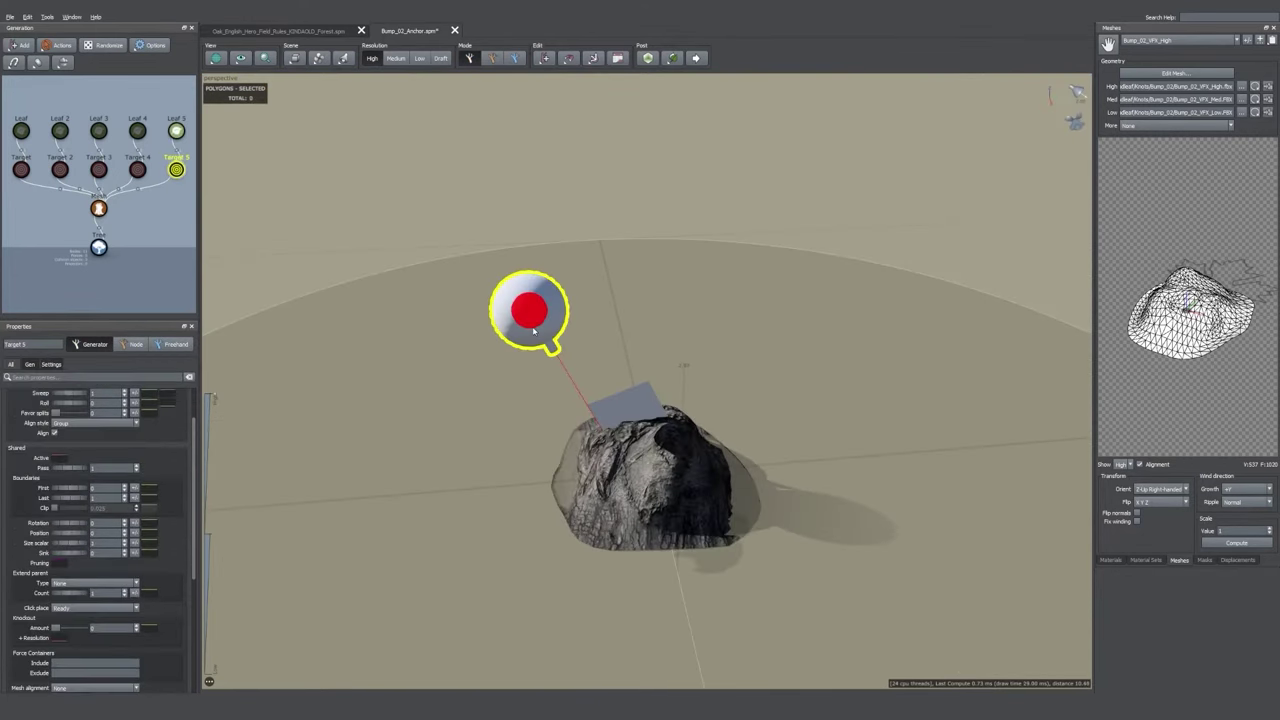
key(Tab)
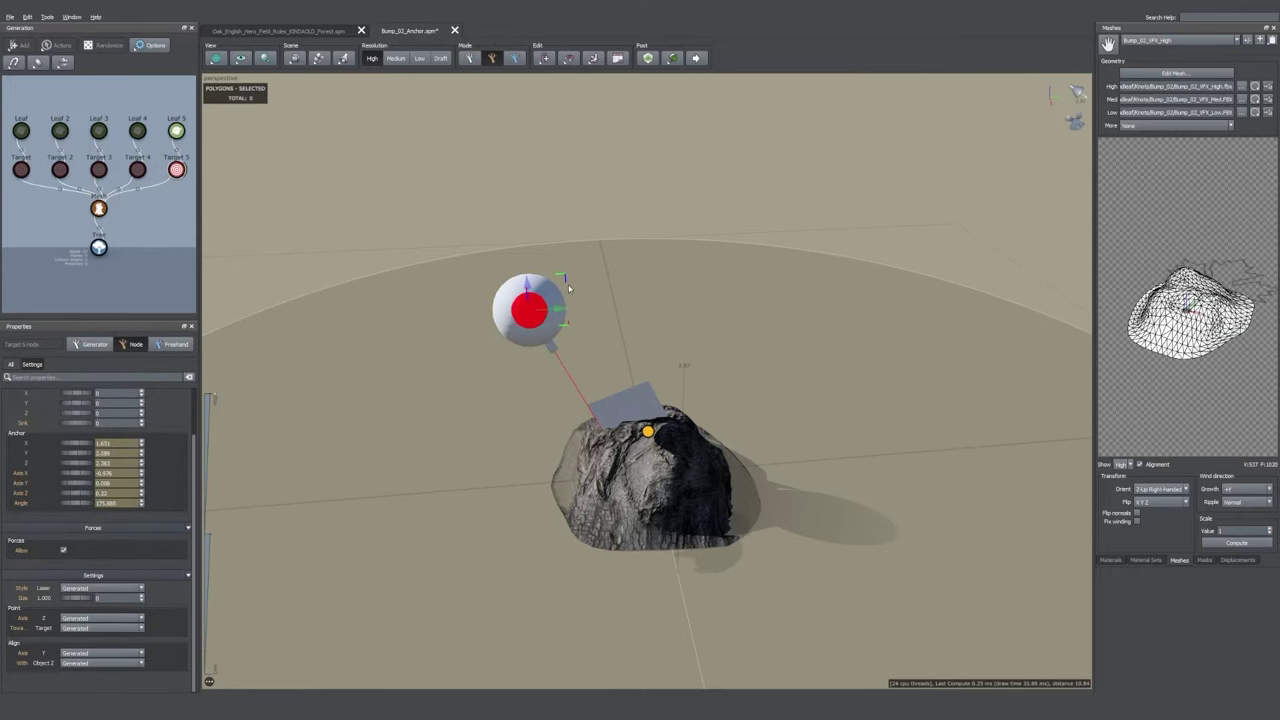
mouse_move(563, 274)
mouse_down()
mouse_move(534, 240)
mouse_move(552, 258)
mouse_up()
middle_drag(637, 297, 630, 279)
scroll(630, 280, up, 1)
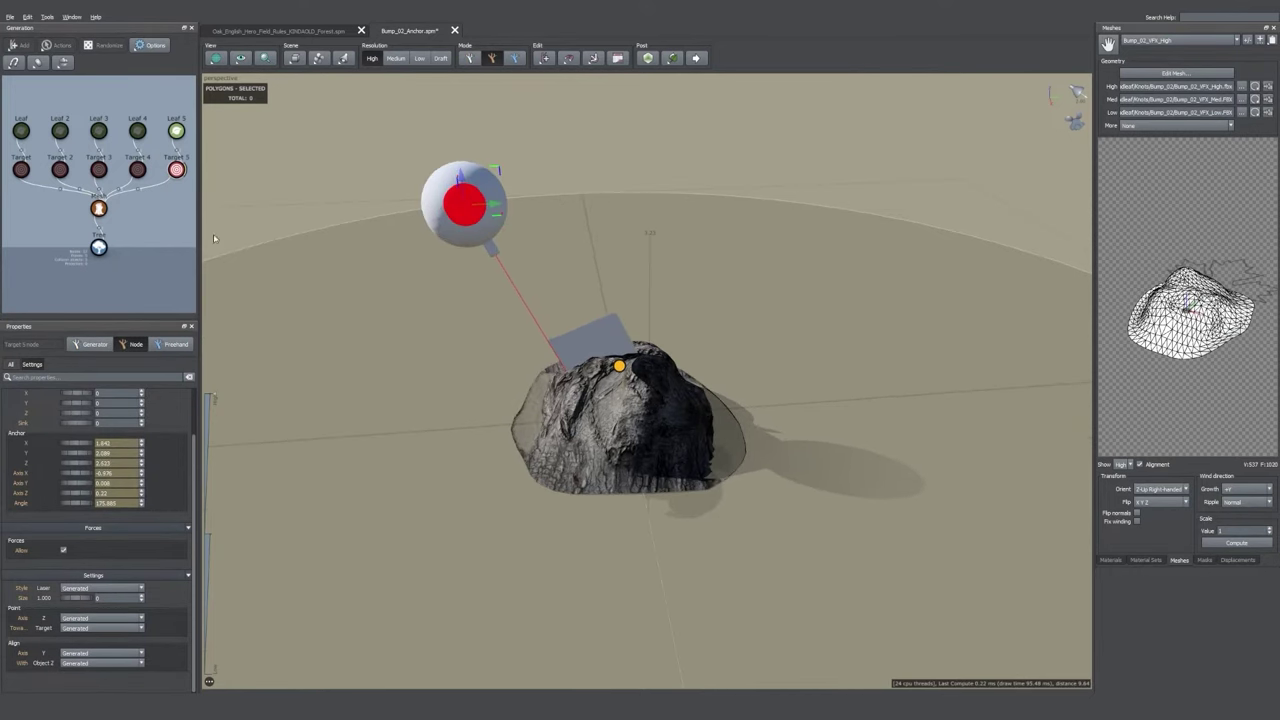
- Set the Leaf 5 generator's local orientation Align to 1 and check the leaf's direction on the bump
click(167, 197)
click(176, 130)
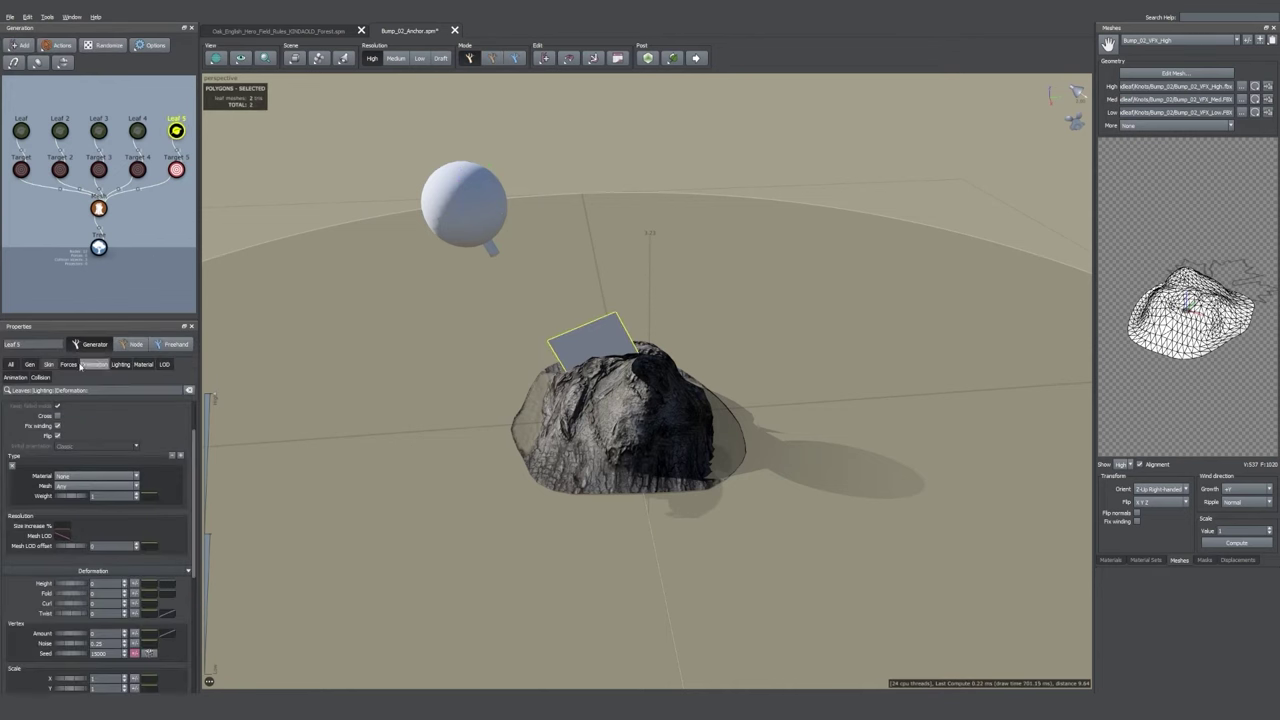
click(88, 365)
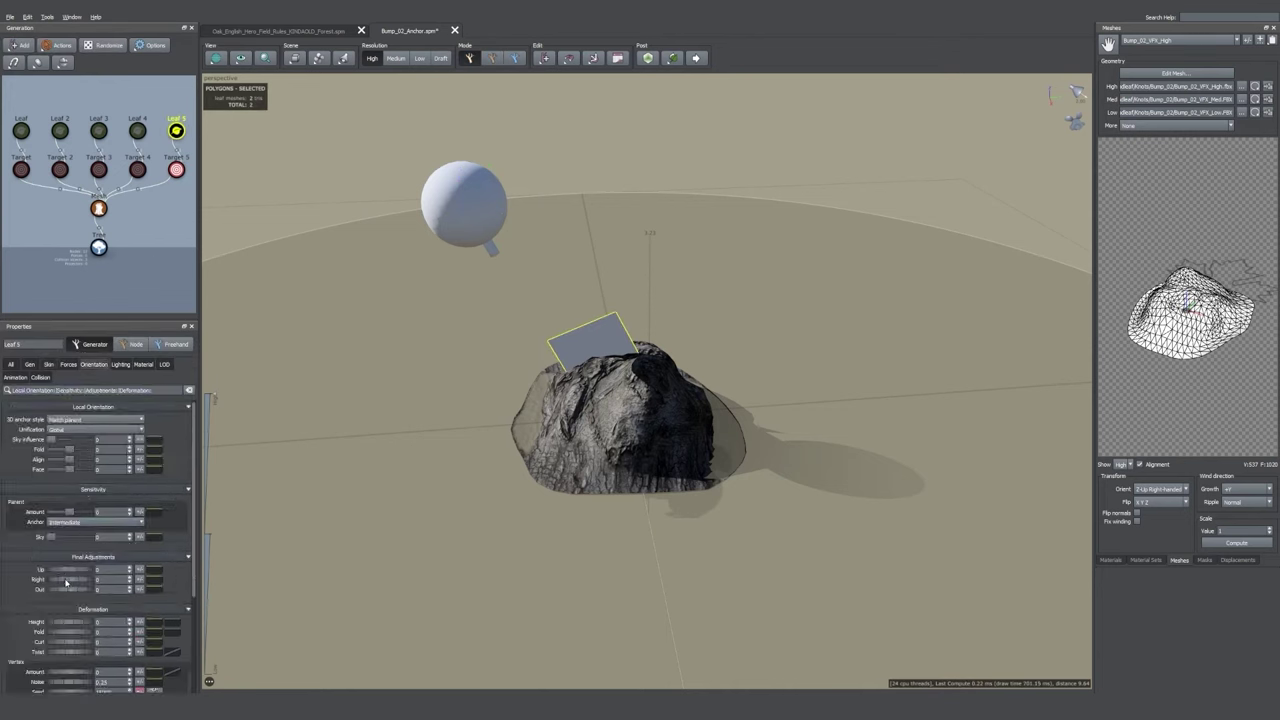
scroll(107, 579, up, 3)
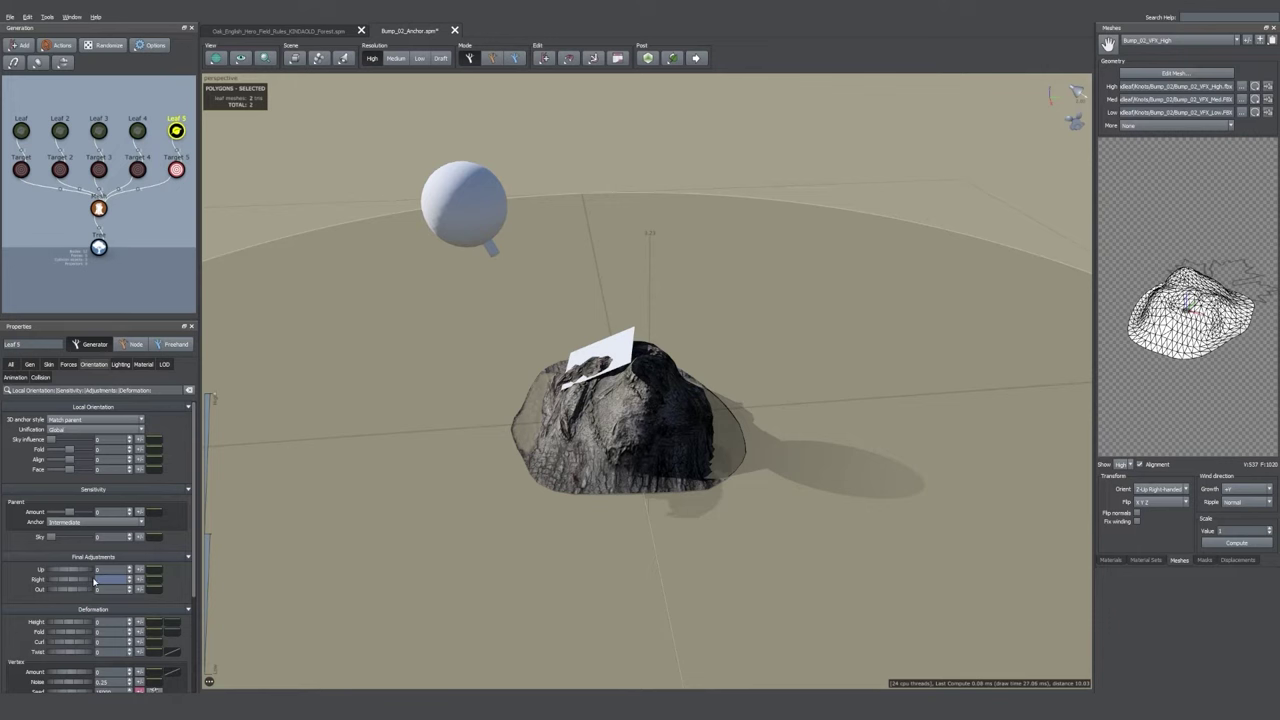
click(110, 589)
drag(69, 460, 108, 459)
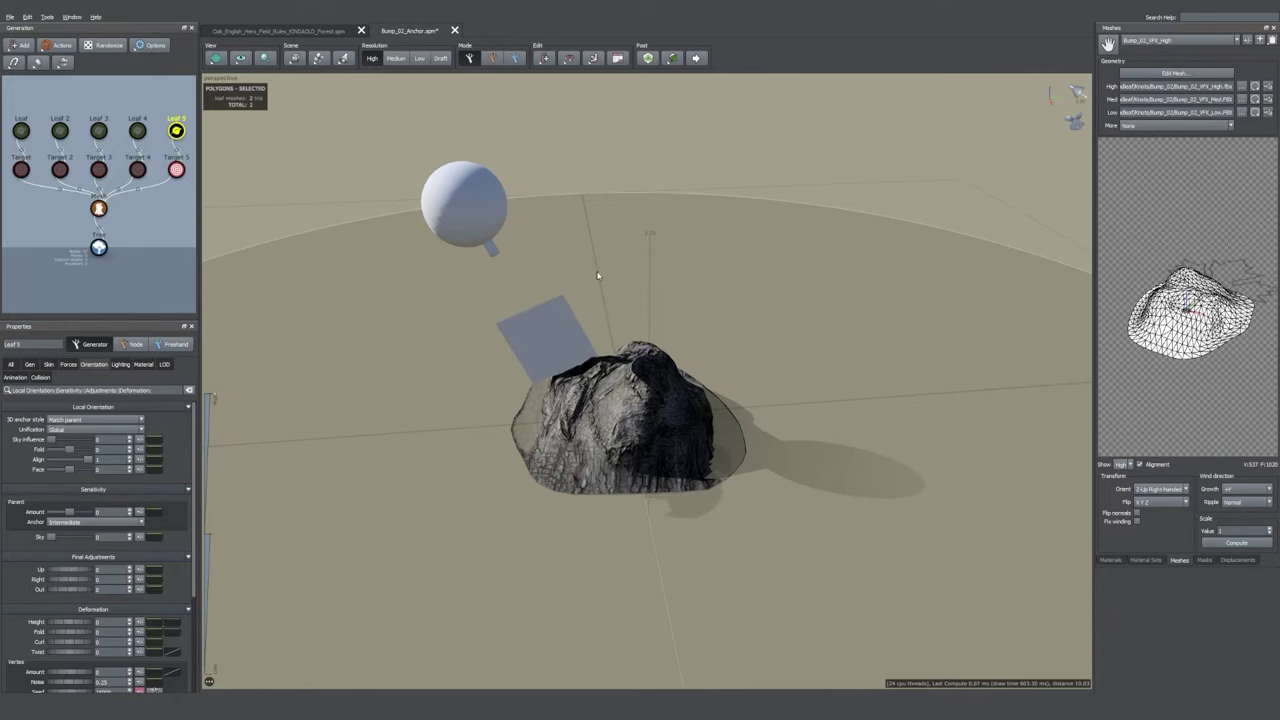
drag(597, 277, 609, 307)
scroll(640, 312, up, 1)
click(591, 304)
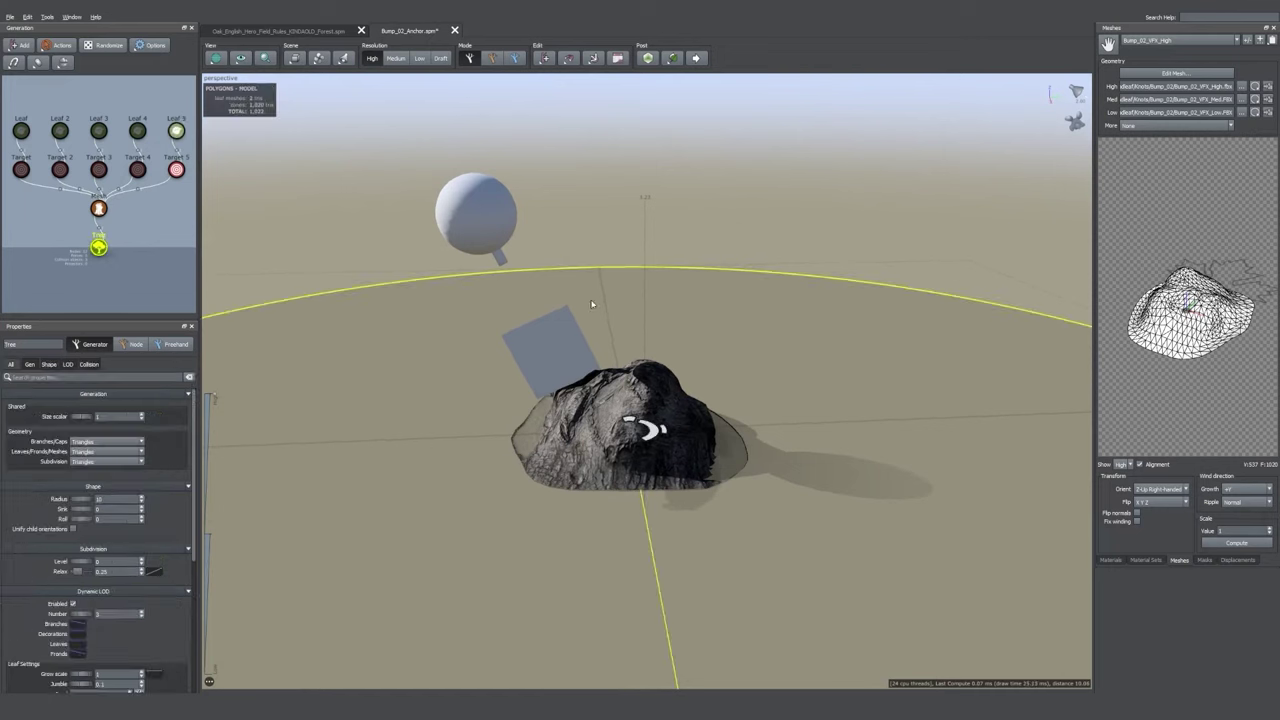
- Hide the Target 5 generator and its Leaf 5 child
click(170, 200)
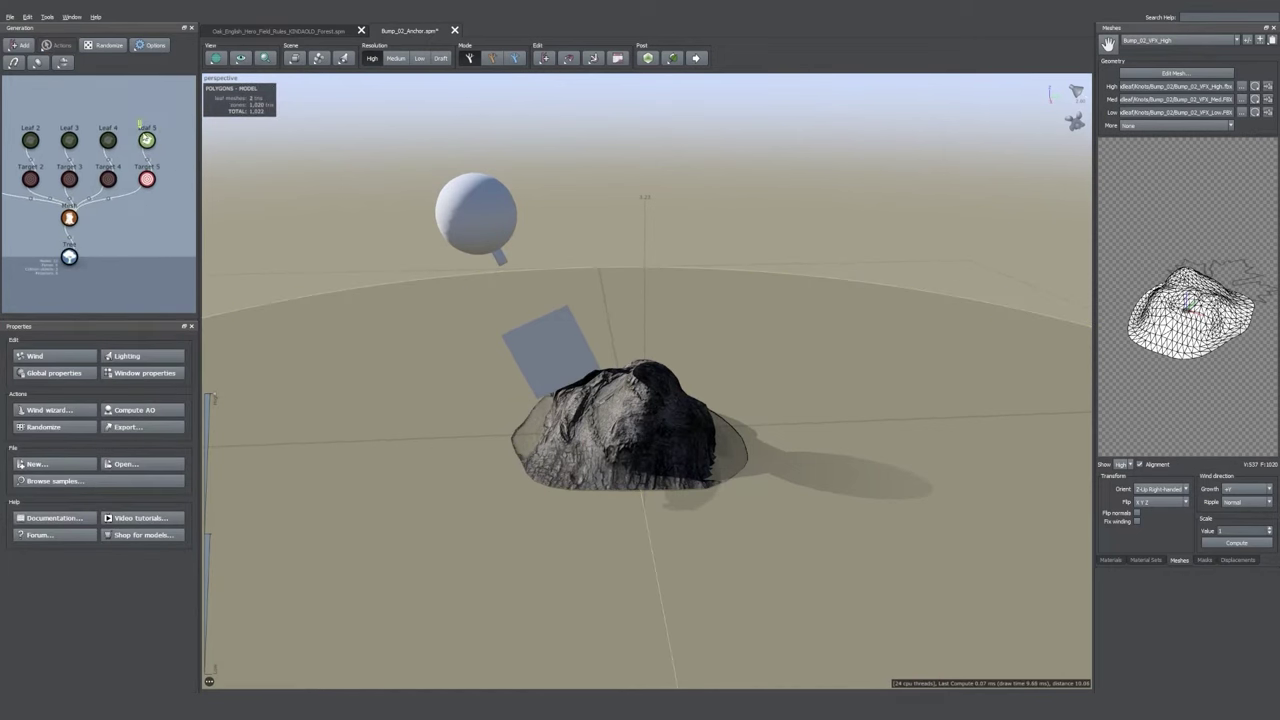
click(150, 180)
key(h)
- Unhide the four original Target generators with their leaves and inspect how their lasers hit the bump
middle_drag(20, 95, 63, 111)
scroll(65, 128, down, 2)
drag(25, 141, 150, 206)
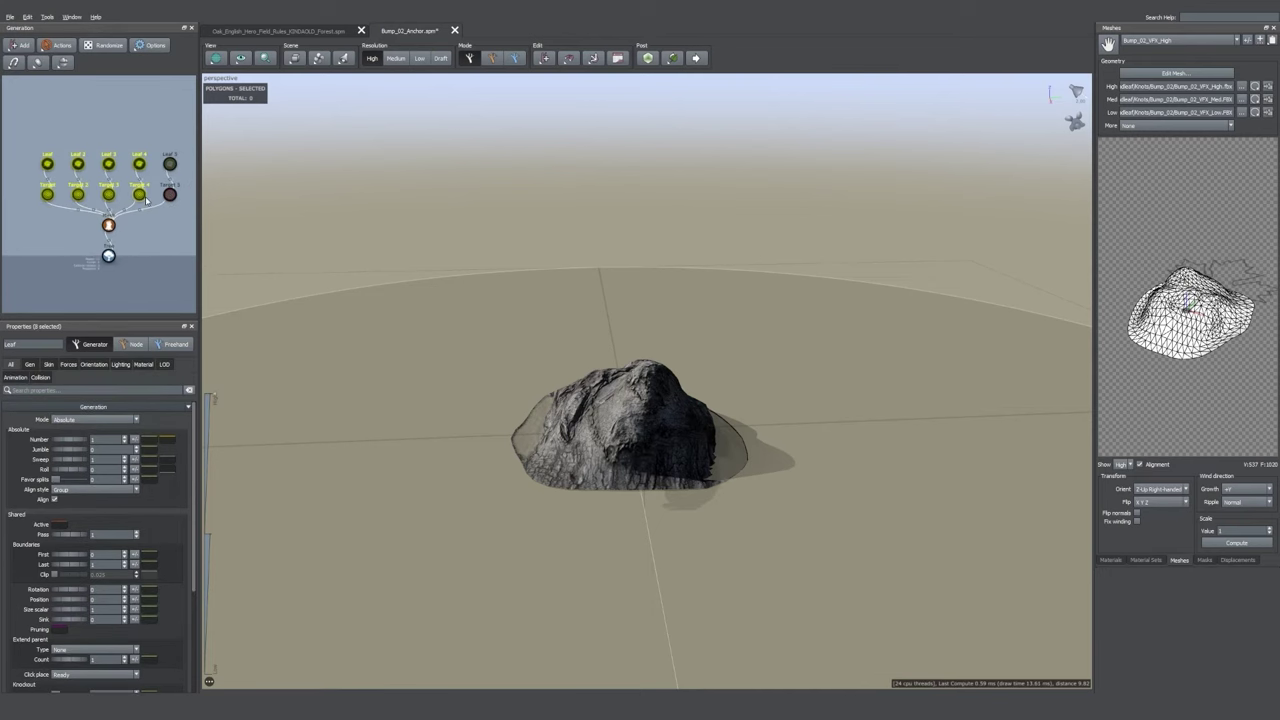
drag(630, 319, 527, 382)
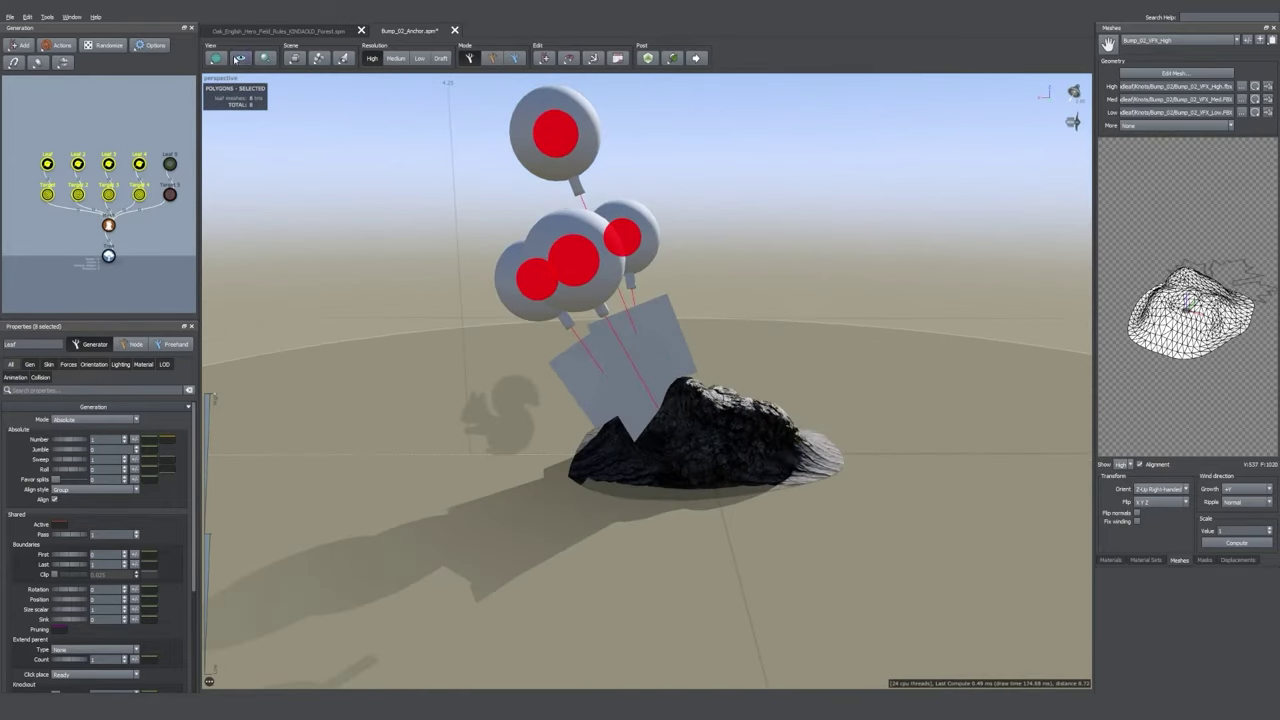
- Start a VFX mesh export of the Bump_02 anchor model with SpeedTree Raw XML as the file type
click(16, 17)
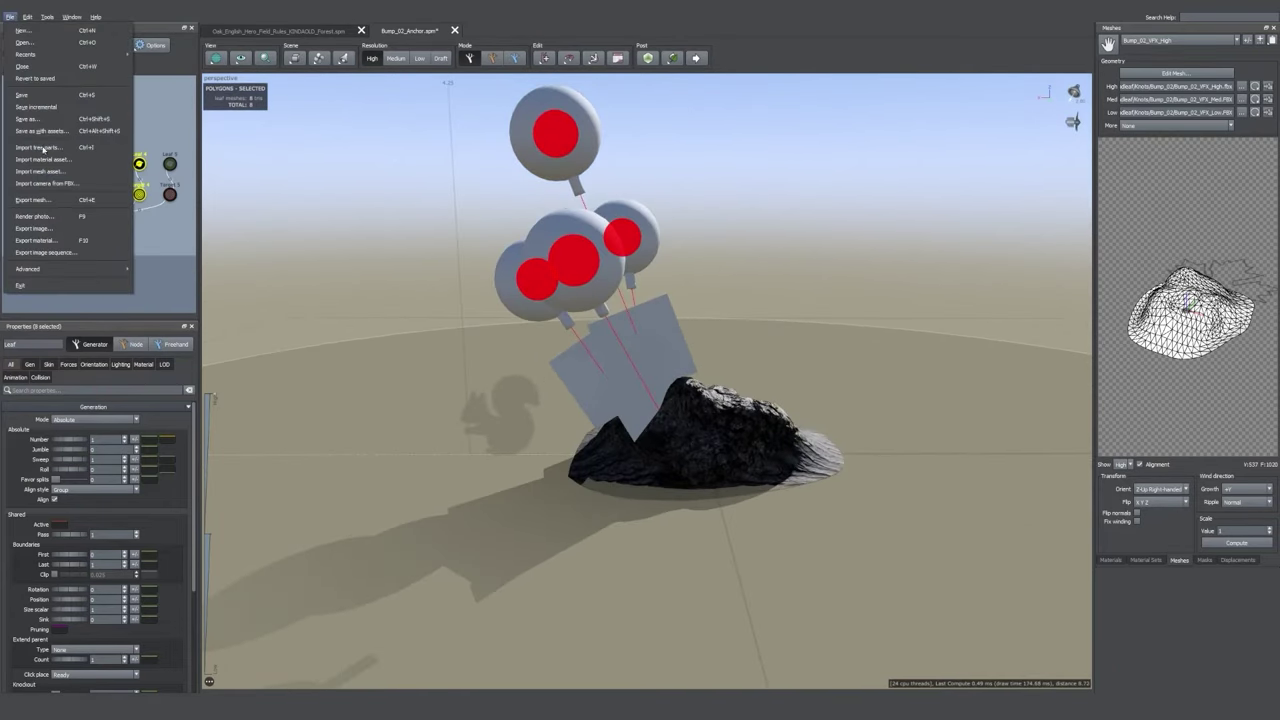
click(50, 201)
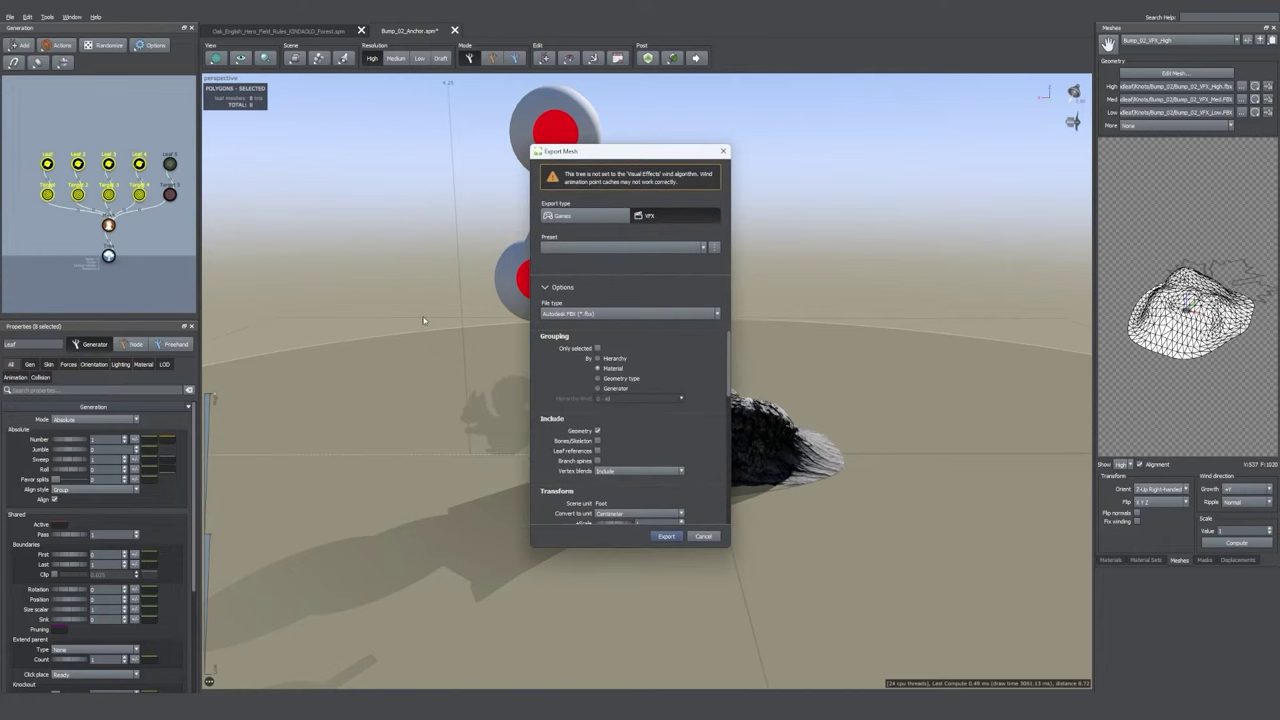
click(646, 316)
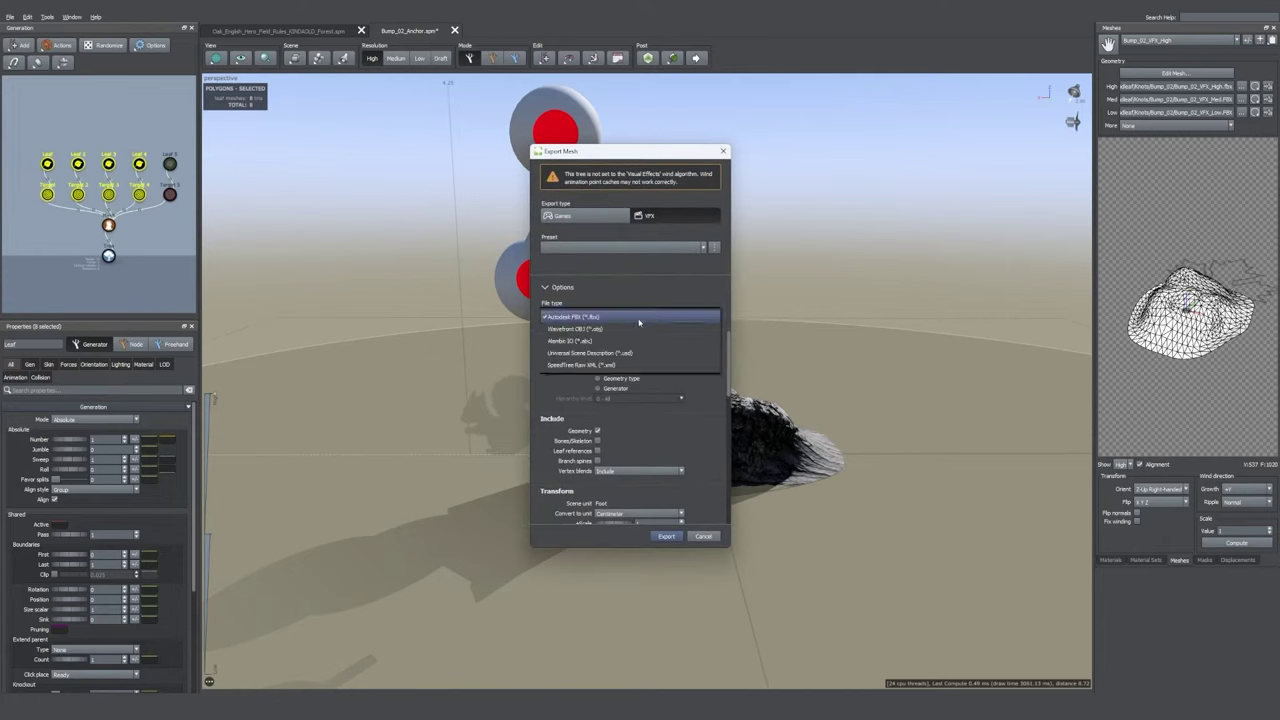
click(600, 365)
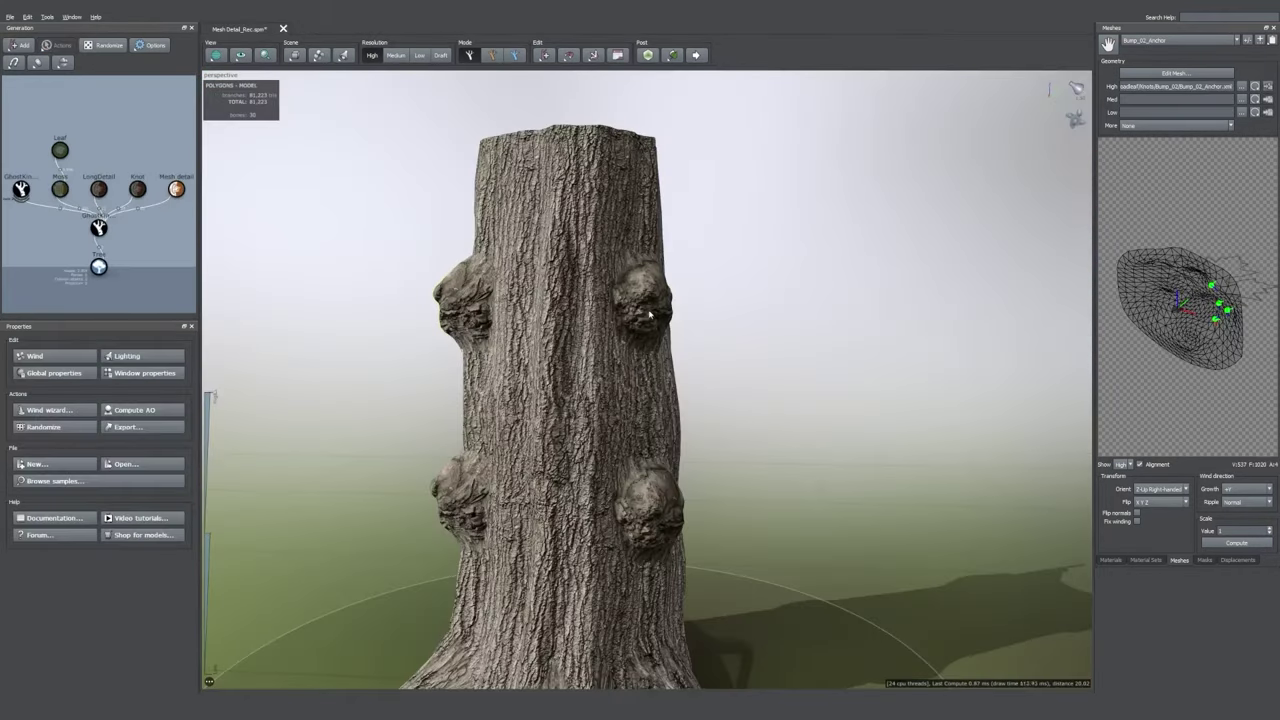
- Add a Tubes branch generator as a child of the Mesh detail bumps on the trunk
click(650, 315)
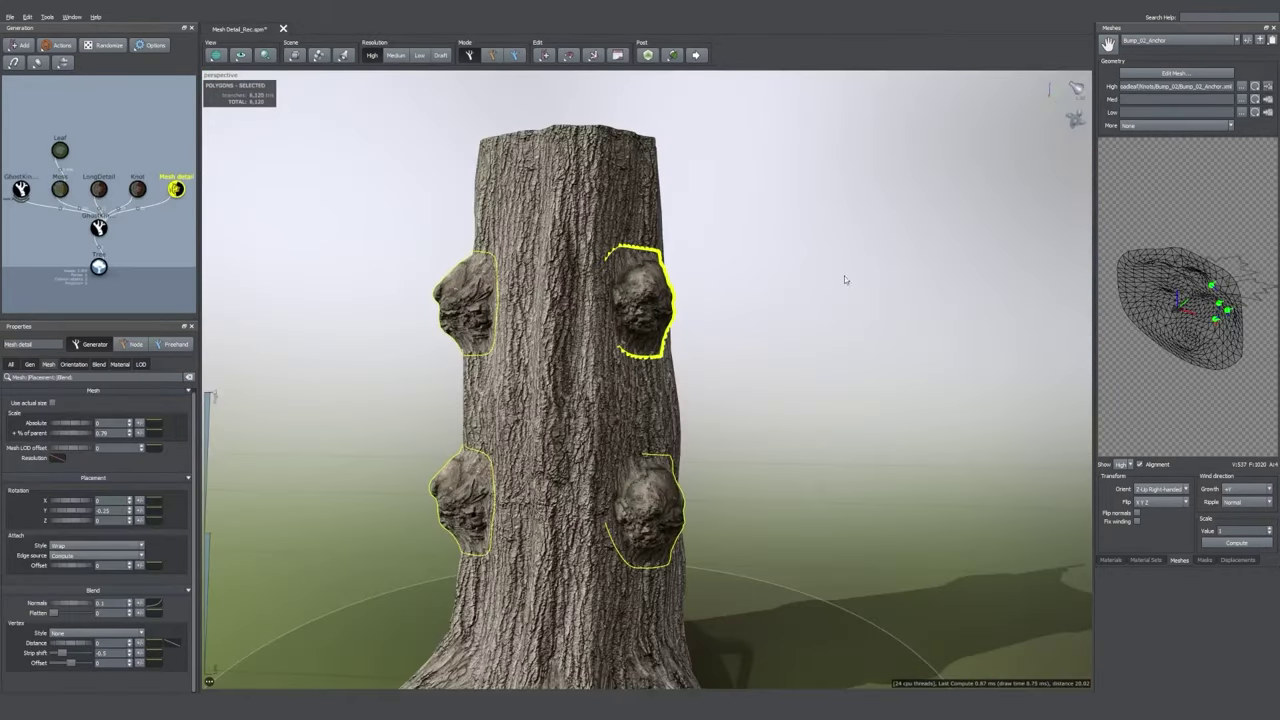
middle_drag(175, 219, 107, 238)
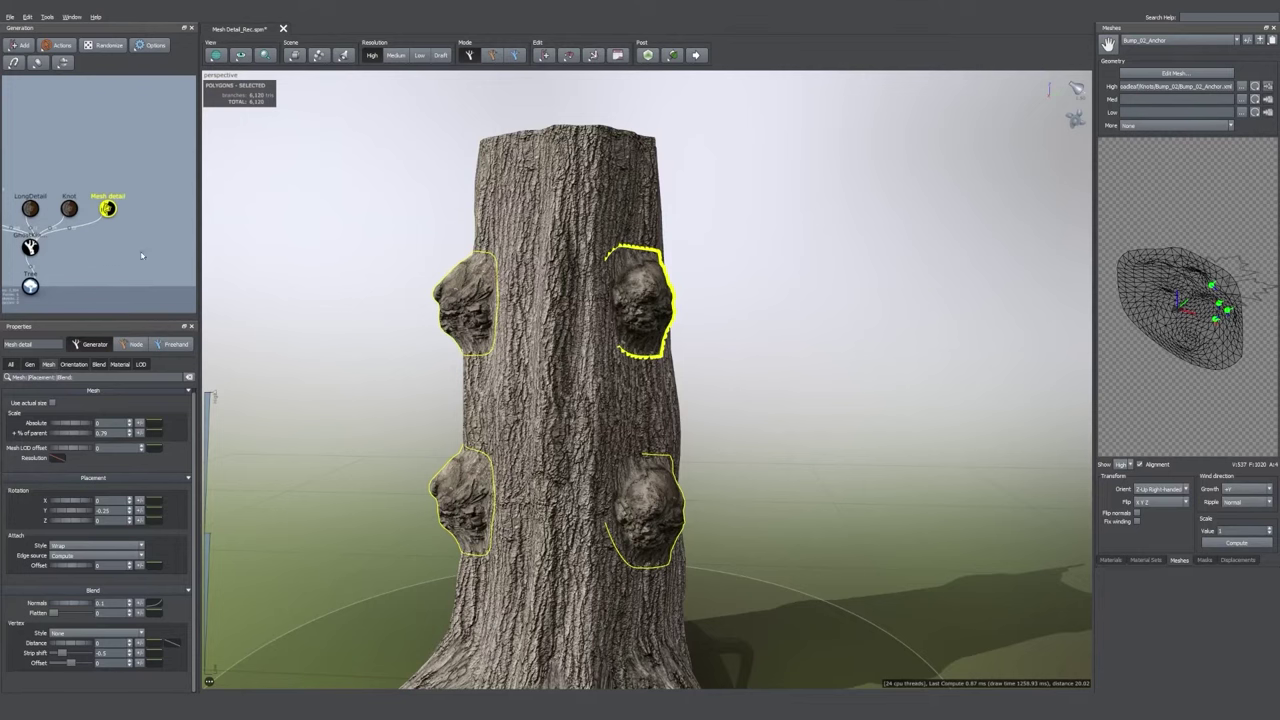
right_click(108, 215)
mouse_move(130, 220)
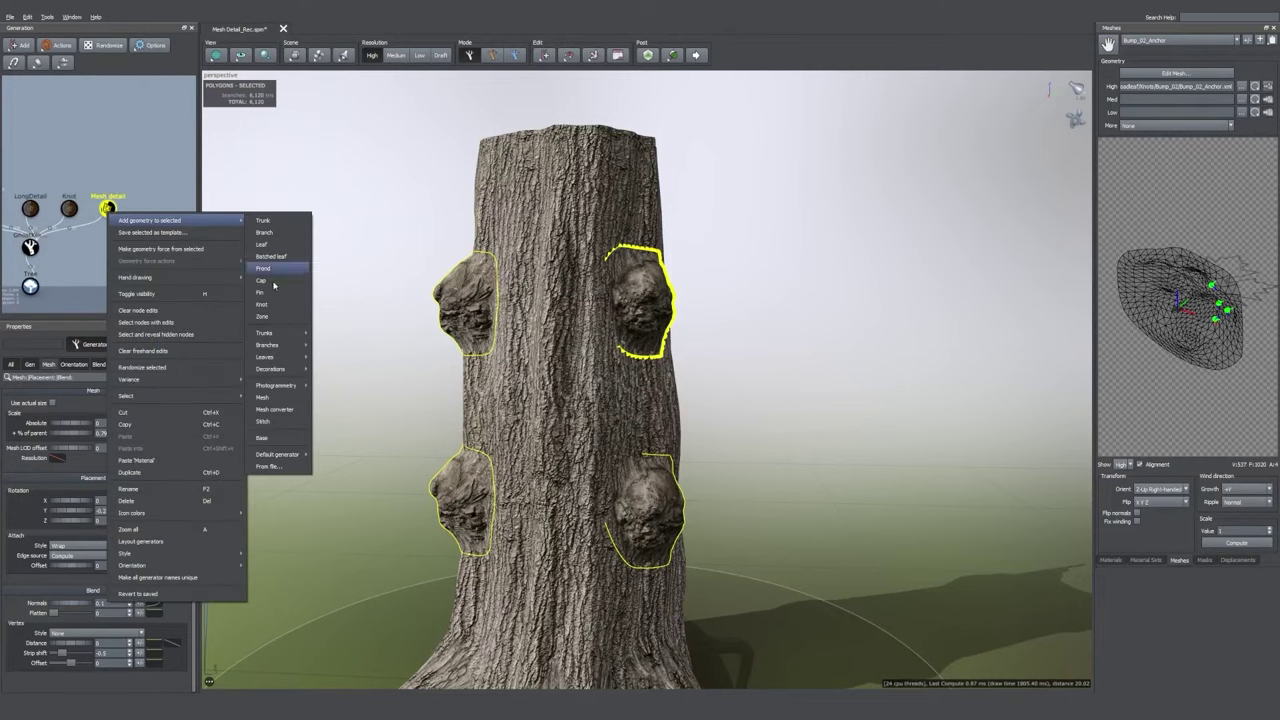
mouse_move(270, 346)
click(335, 405)
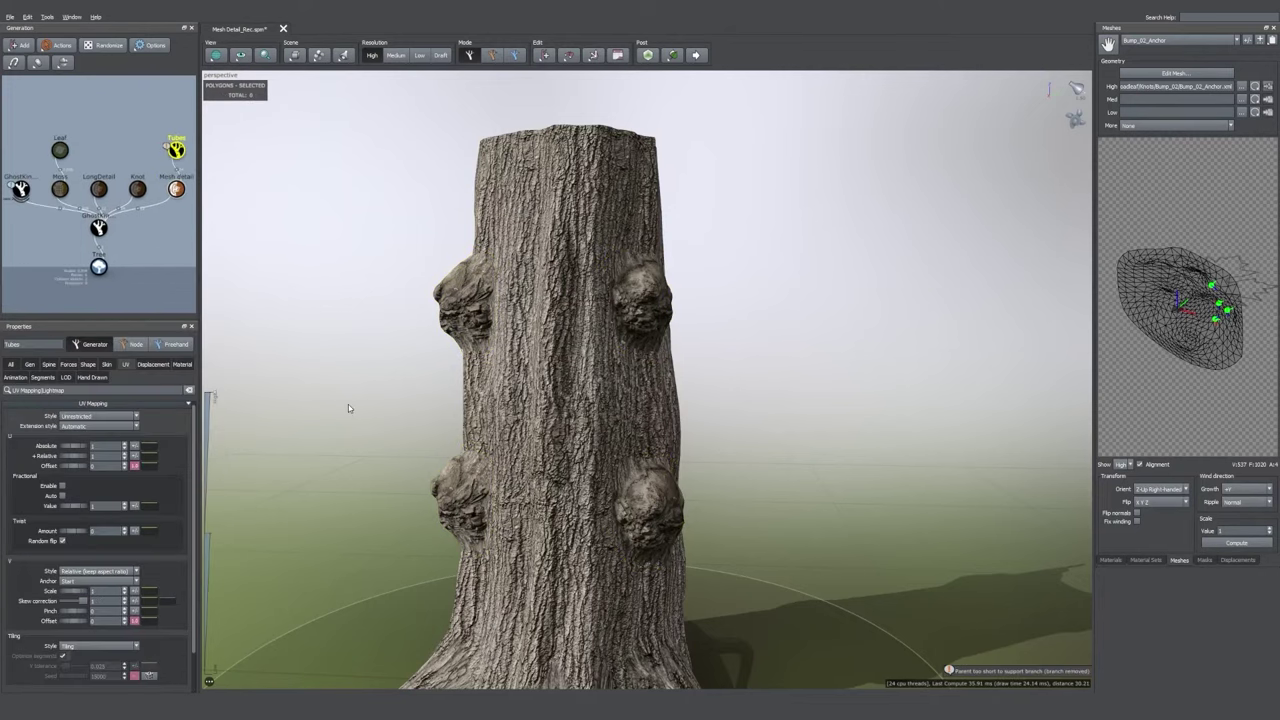
- Increase the Tubes generator's absolute skin radius and absolute spine length so long tubes extend from the bumps
click(182, 158)
click(107, 365)
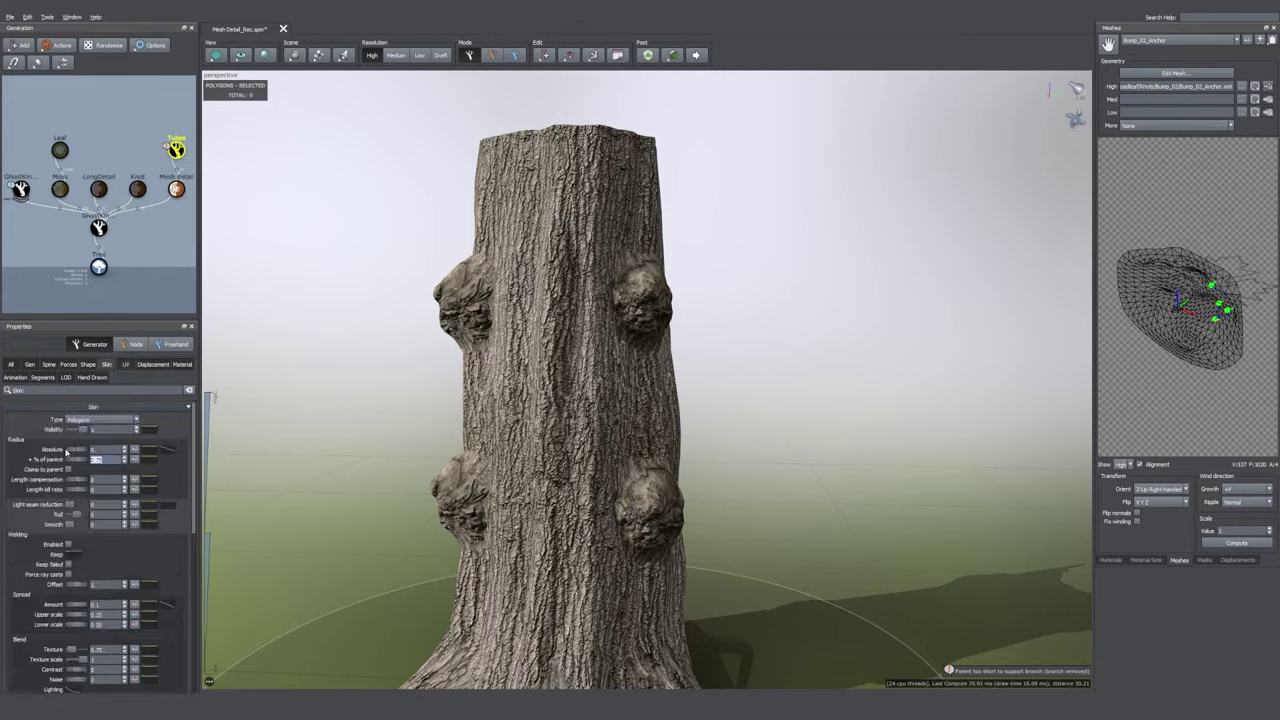
drag(72, 452, 78, 453)
click(48, 364)
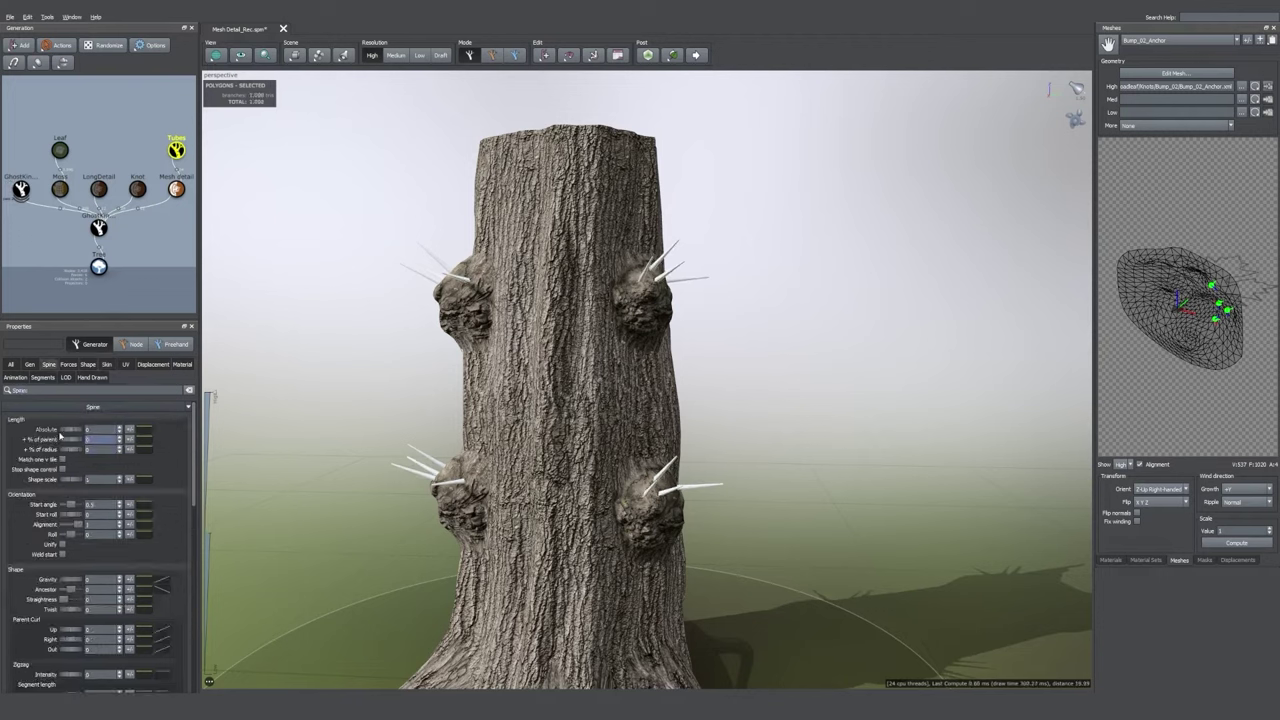
drag(94, 433, 163, 450)
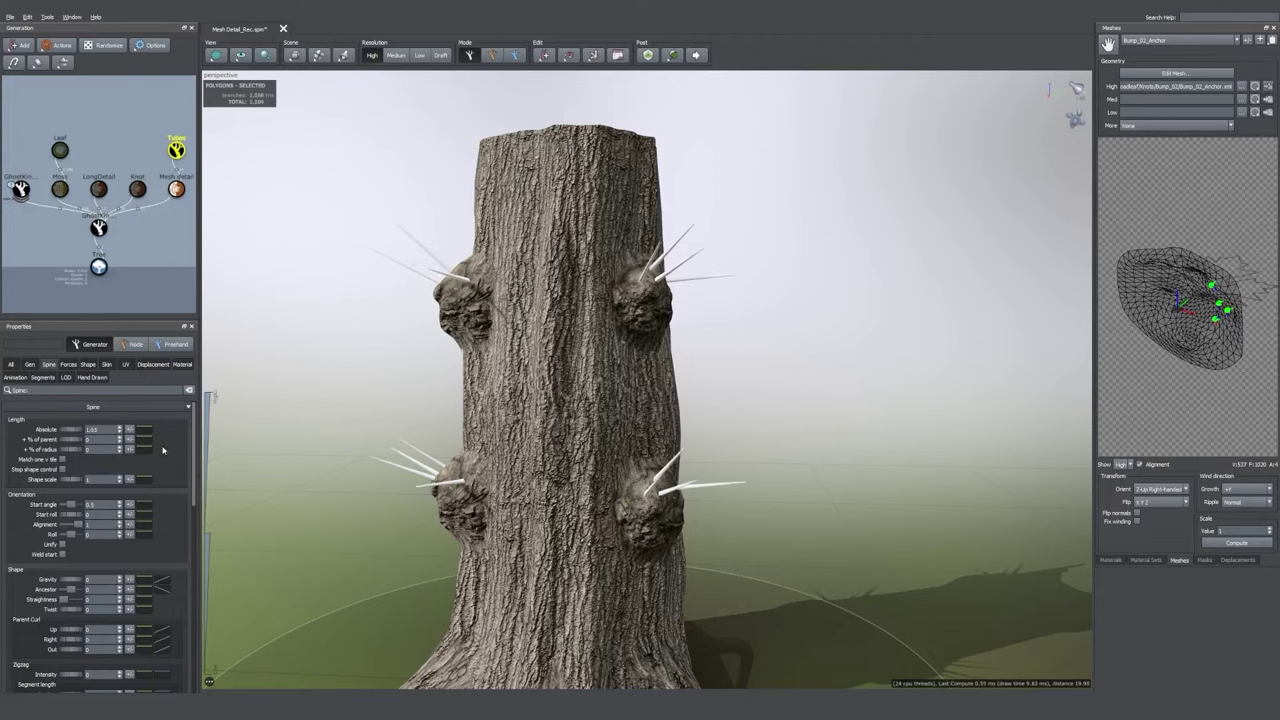
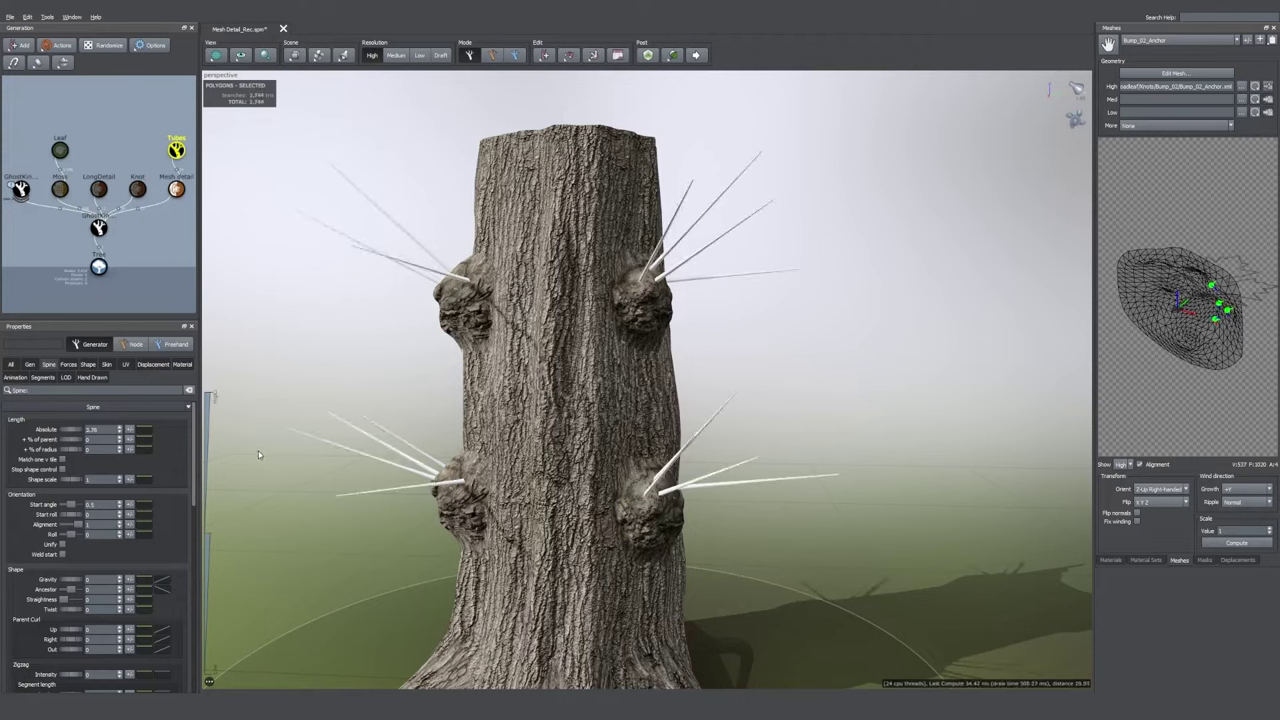
- Bend the tubes upward with negative spine Gravity, add spine Noise and apply variance to their start angle
click(32, 367)
click(48, 366)
drag(71, 580, 72, 567)
scroll(66, 538, down, 4)
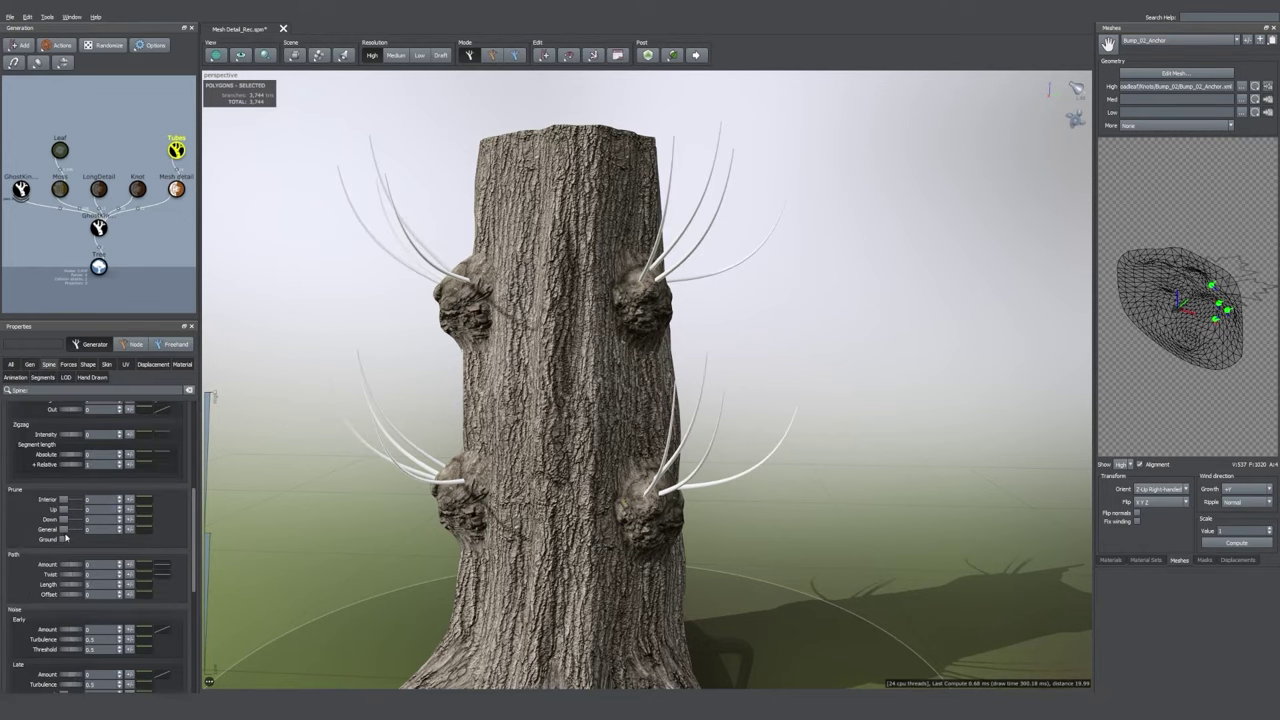
scroll(66, 538, down, 1)
mouse_move(71, 614)
mouse_down()
mouse_move(108, 617)
mouse_move(92, 624)
mouse_up()
scroll(109, 534, up, 5)
click(129, 505)
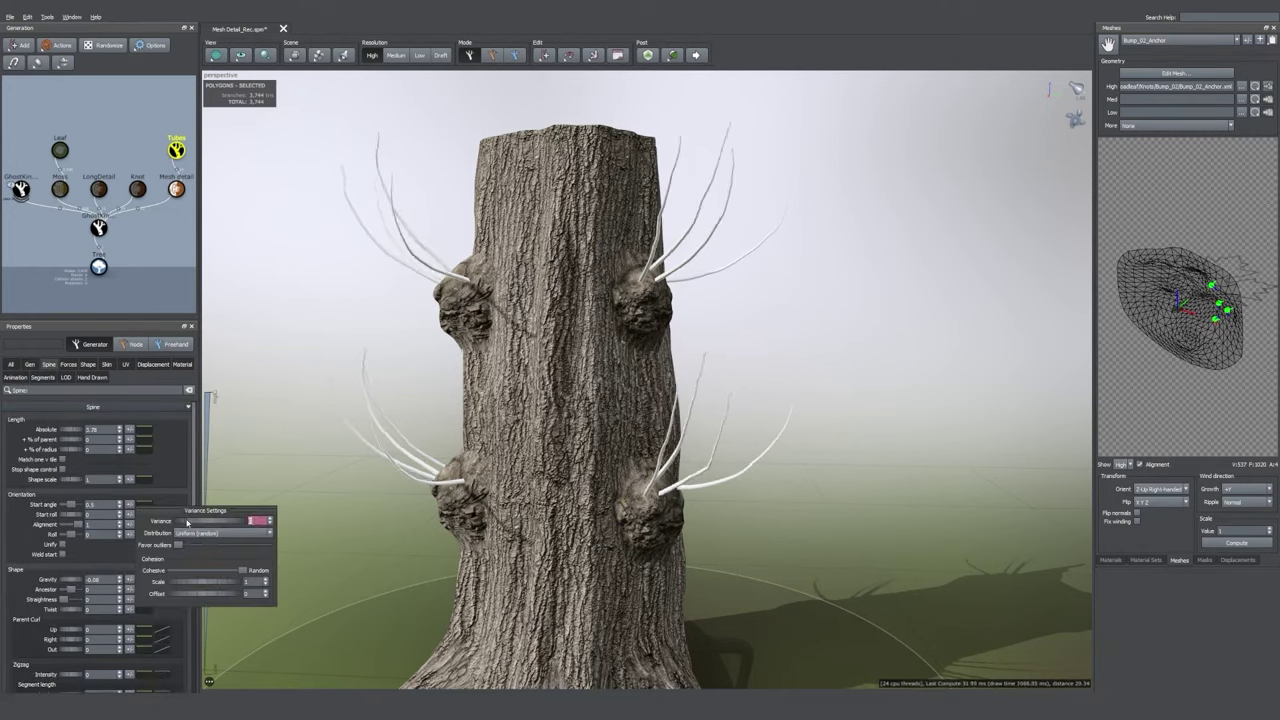
click(560, 450)
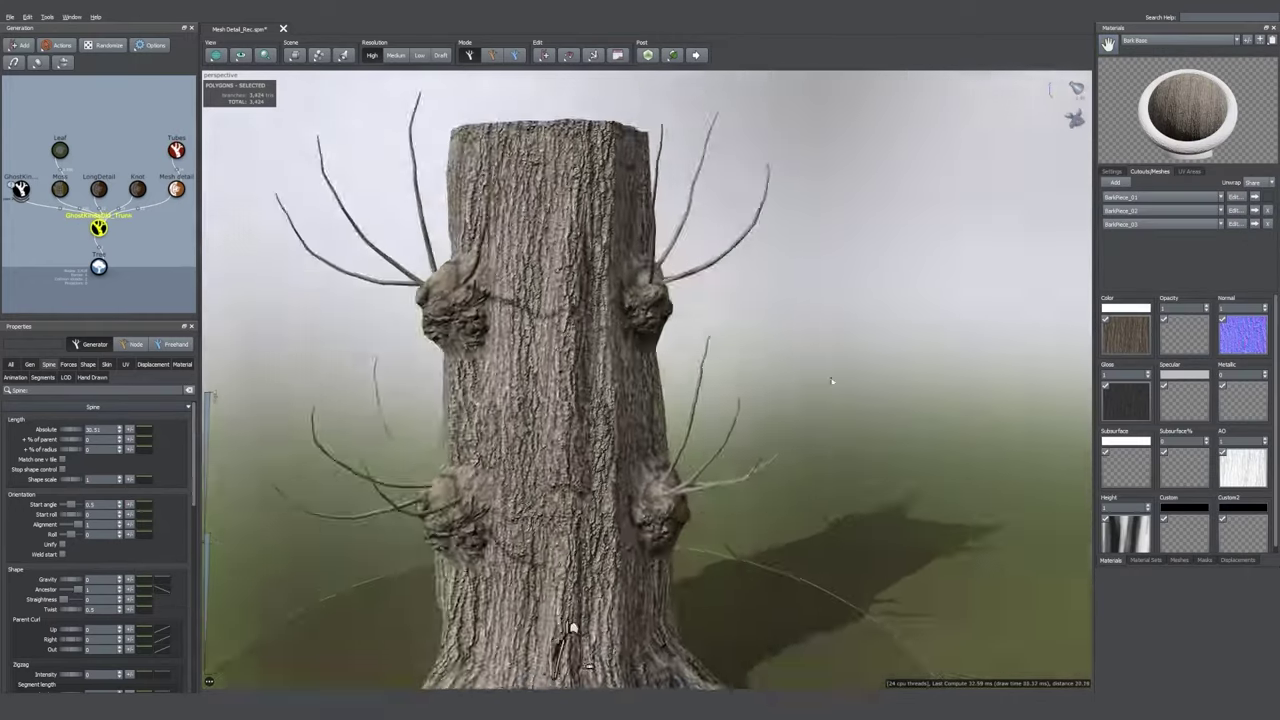
- Enable fractional UV mapping on the bark-covered tubes and lower its value
scroll(831, 381, up, 5)
click(786, 470)
middle_drag(780, 520, 825, 350)
click(126, 365)
click(62, 489)
drag(72, 509, 62, 509)
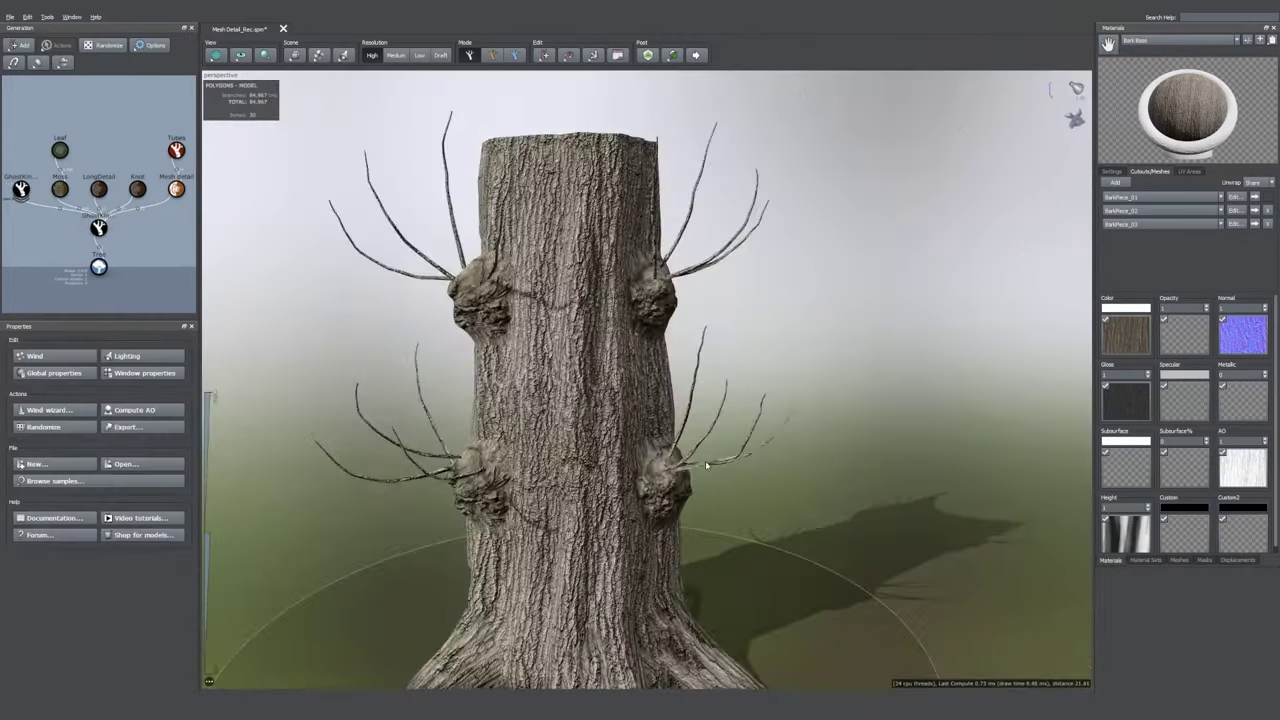
- Set the tubes' Knockout amount to about 0.267 to thin them out
click(705, 460)
scroll(100, 550, down, 5)
drag(72, 464, 78, 469)
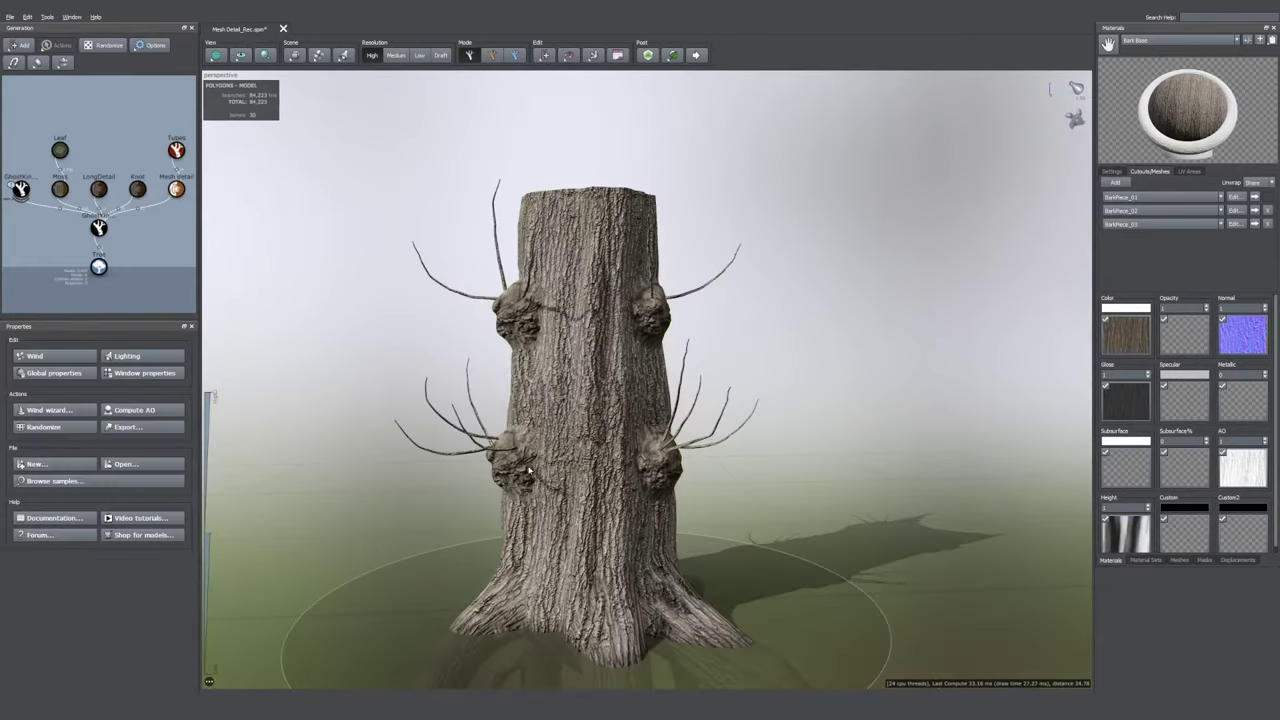
- Raise the Mesh detail generator's First boundary to about 0.26 and set its Spread to 1
click(176, 189)
drag(68, 565, 76, 565)
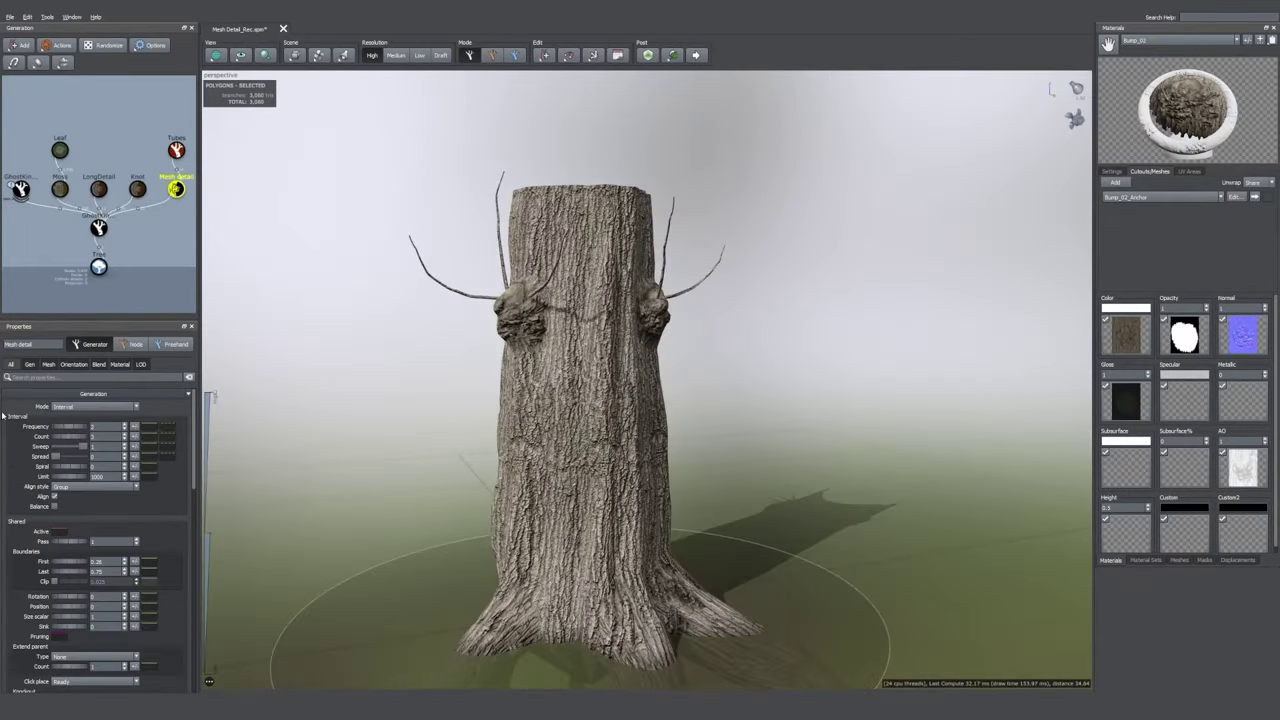
drag(56, 458, 79, 458)
drag(79, 458, 84, 458)
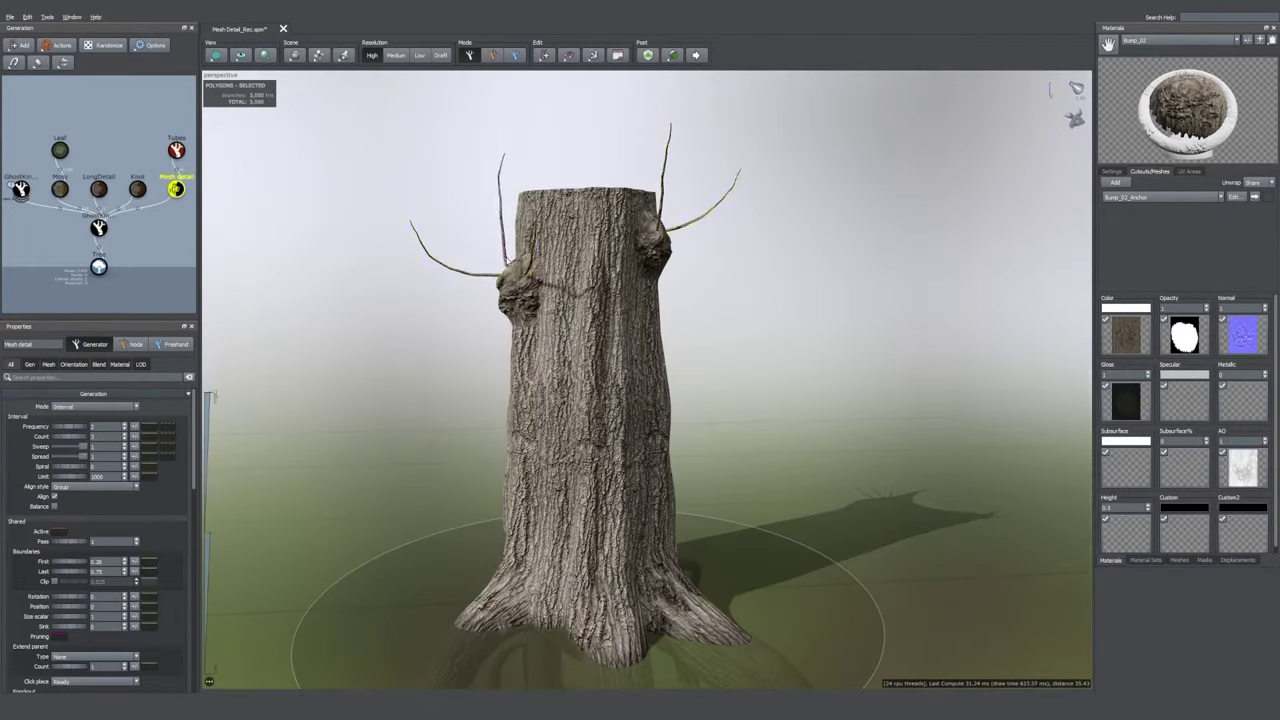
- Enable the Planar force on the tubes growing from the bumps and open its profile curve
click(501, 205)
scroll(73, 589, down, 4)
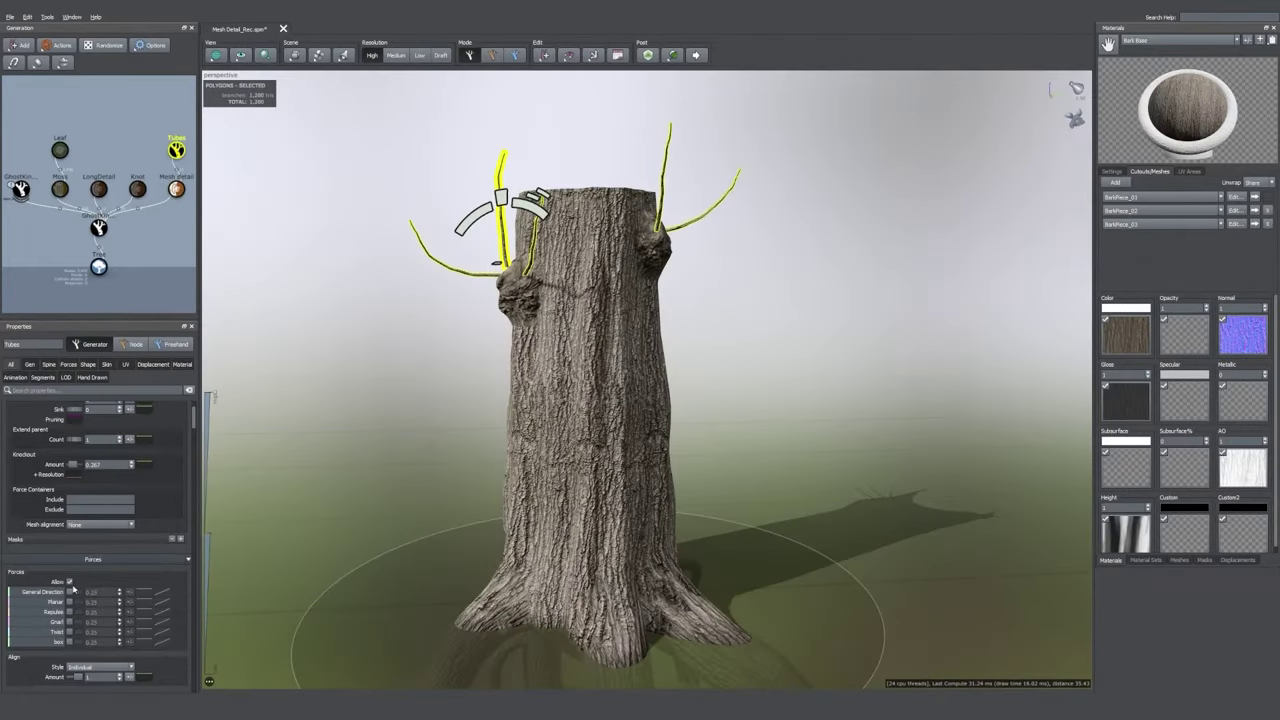
click(69, 601)
click(155, 601)
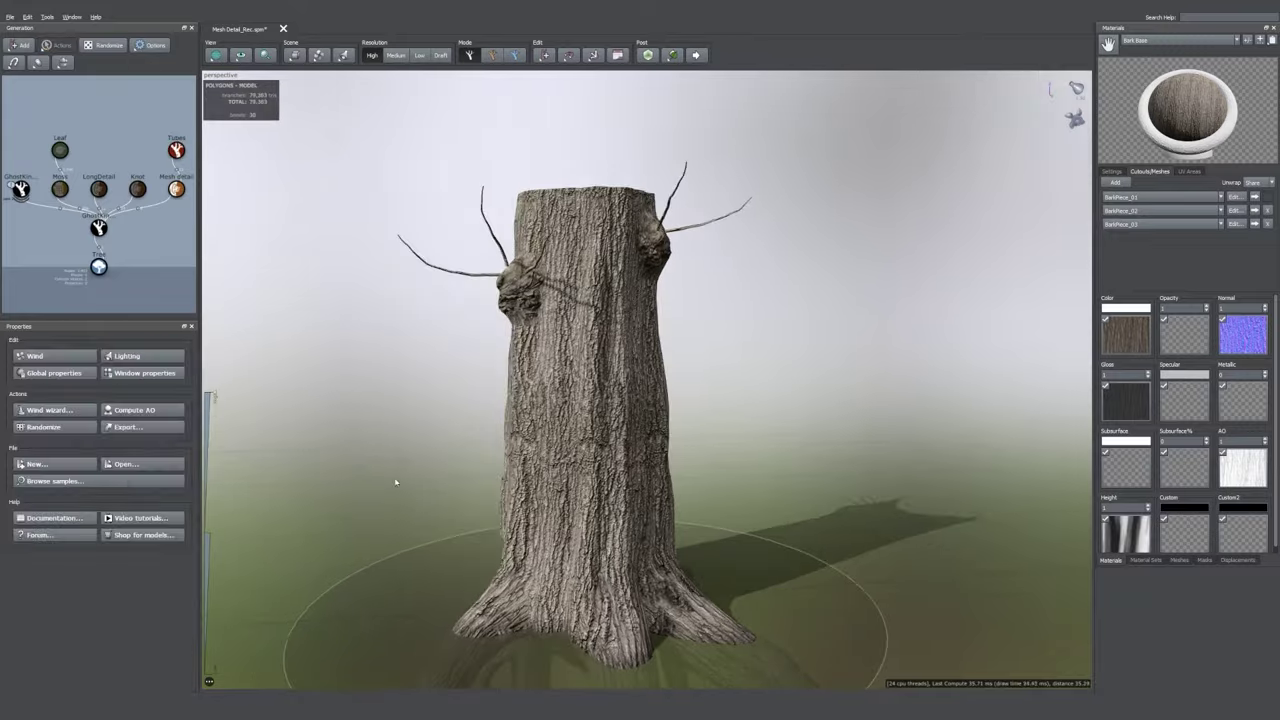
- Add a Leaf generator to the tubes and assign it the Oak_English_Cluster_Branch material
right_click(121, 189)
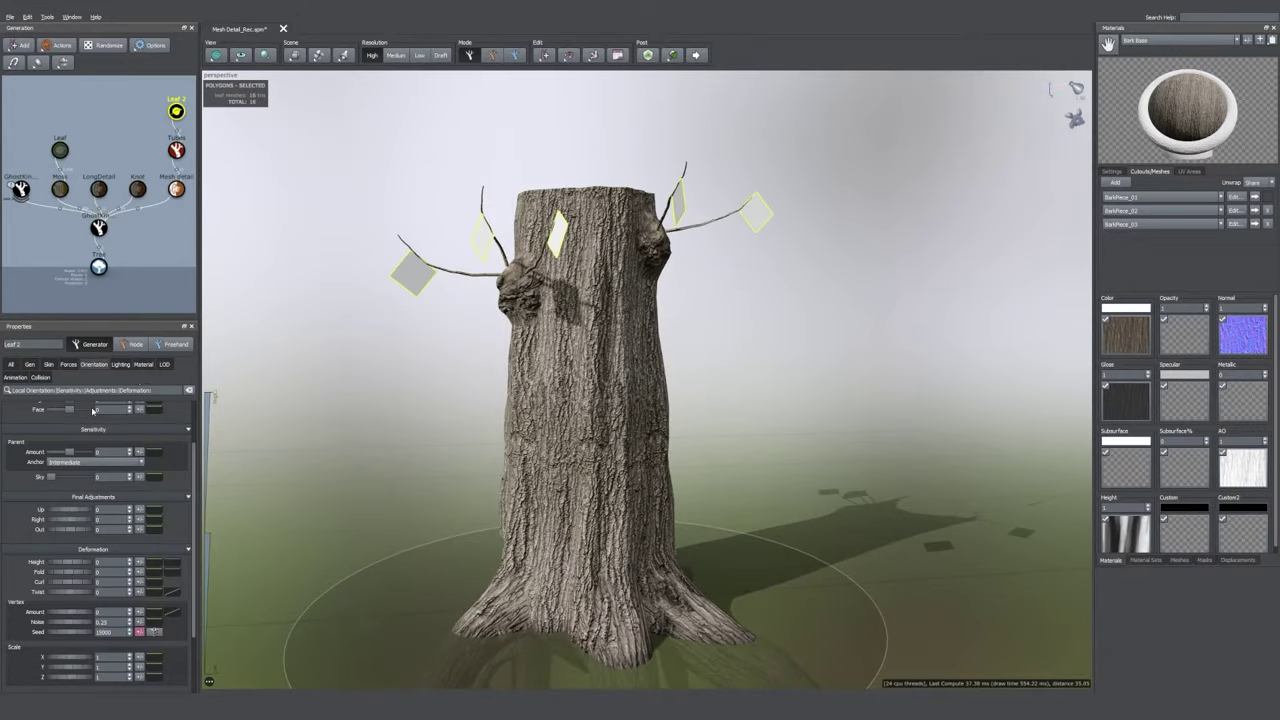
click(120, 439)
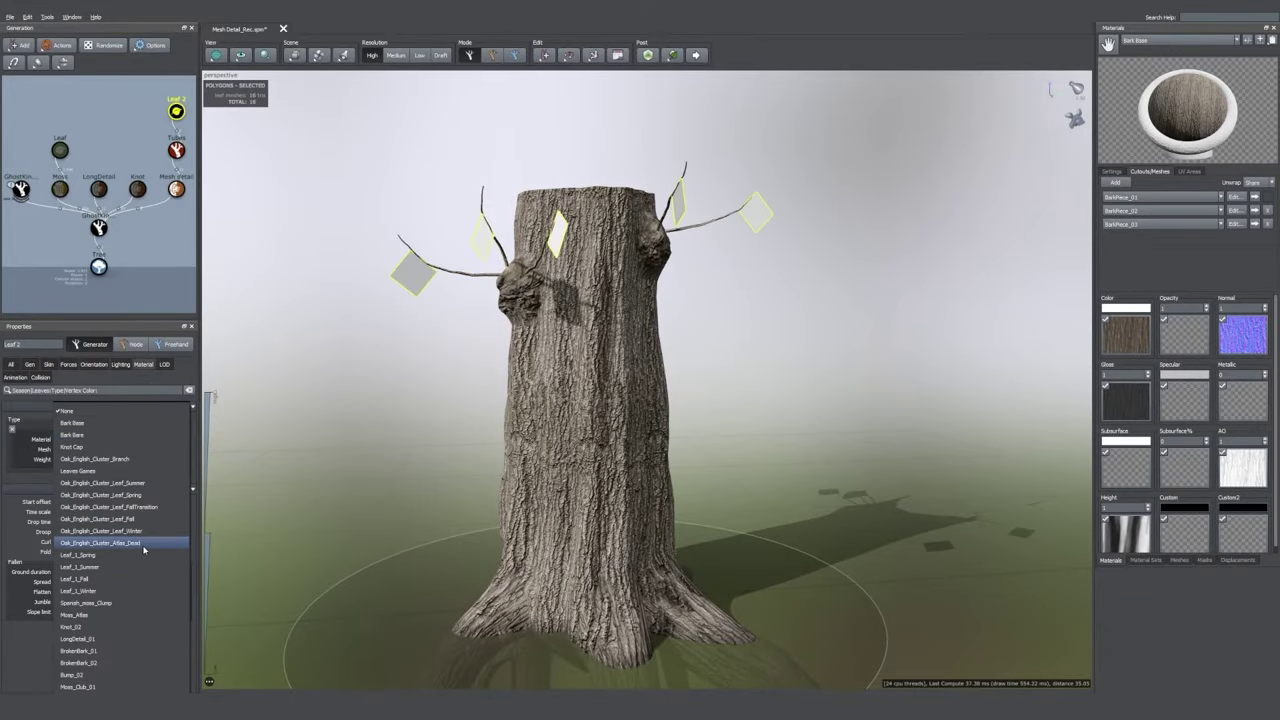
click(127, 459)
- Set the twig leaves' Size to 4.25 and adjust the boundary where they start along the tubes
click(405, 236)
click(94, 365)
click(49, 365)
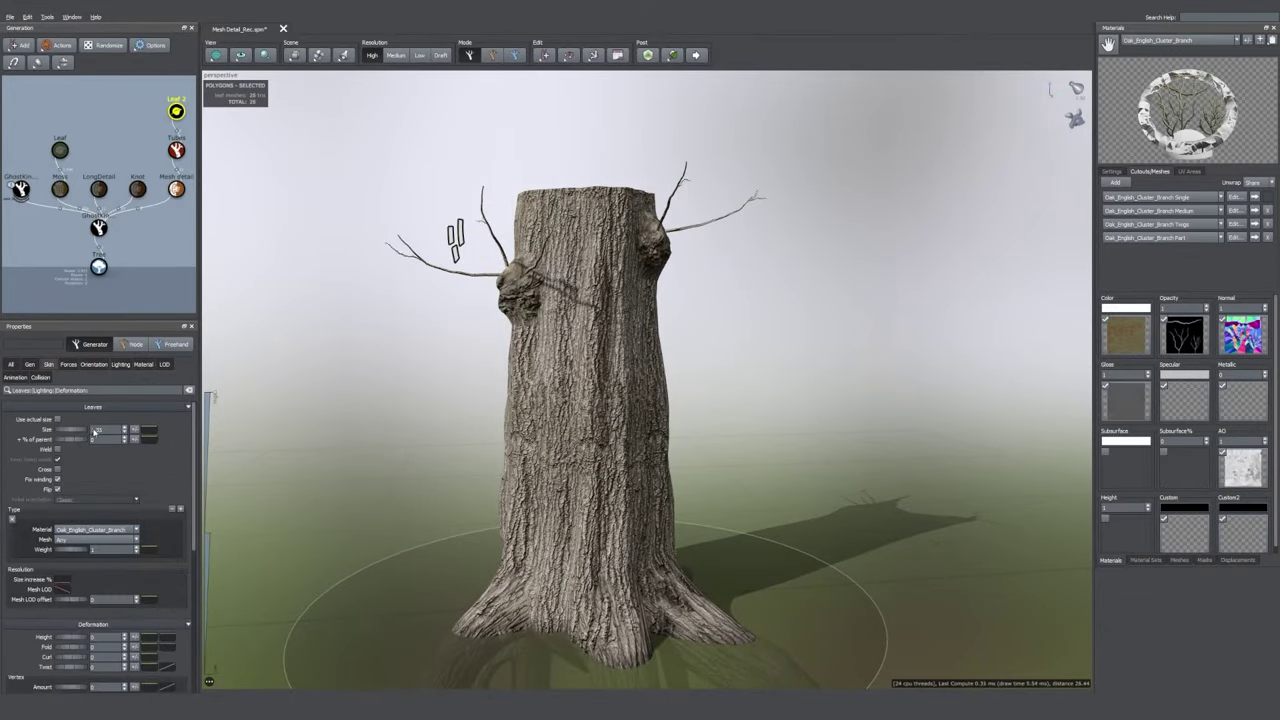
drag(95, 432, 106, 432)
click(30, 365)
drag(72, 572, 67, 572)
click(49, 365)
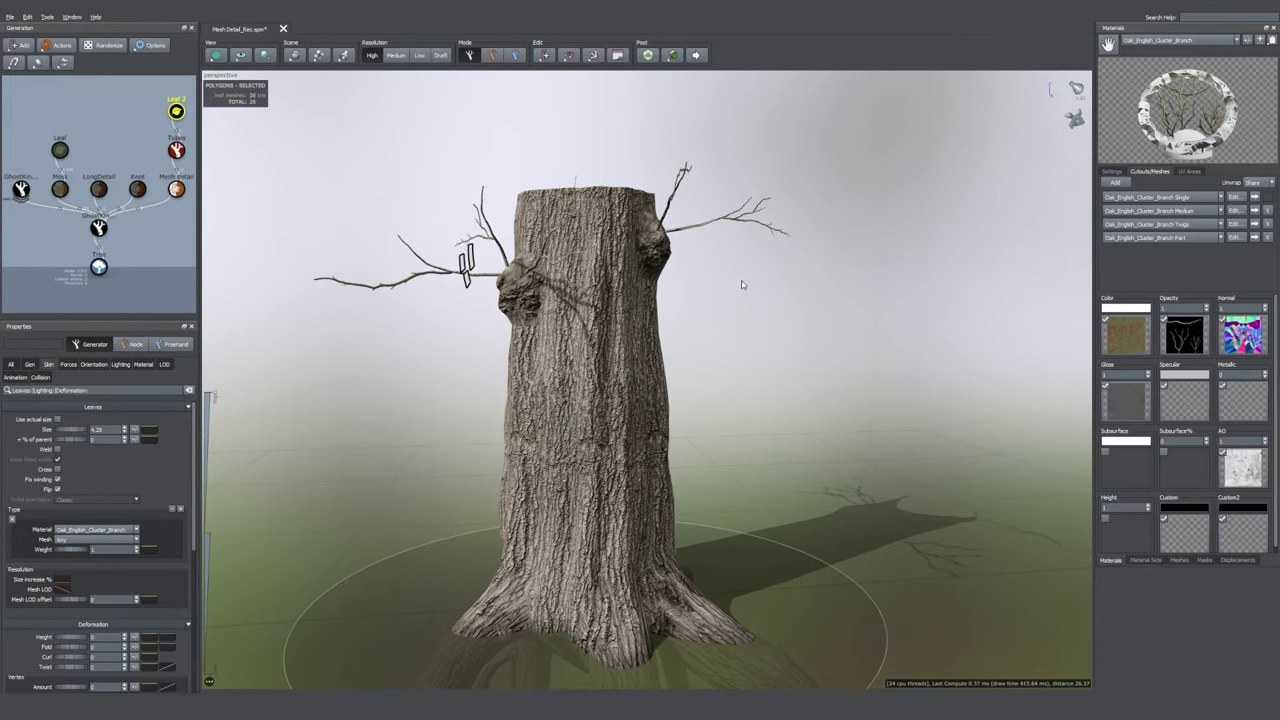
- Change the Leaf 2 generation mode so more twigs grow along the tubes
click(30, 365)
click(97, 420)
click(103, 450)
click(460, 175)
click(685, 158)
- Add variance to the twigs' Right final adjustment and to their size
click(94, 365)
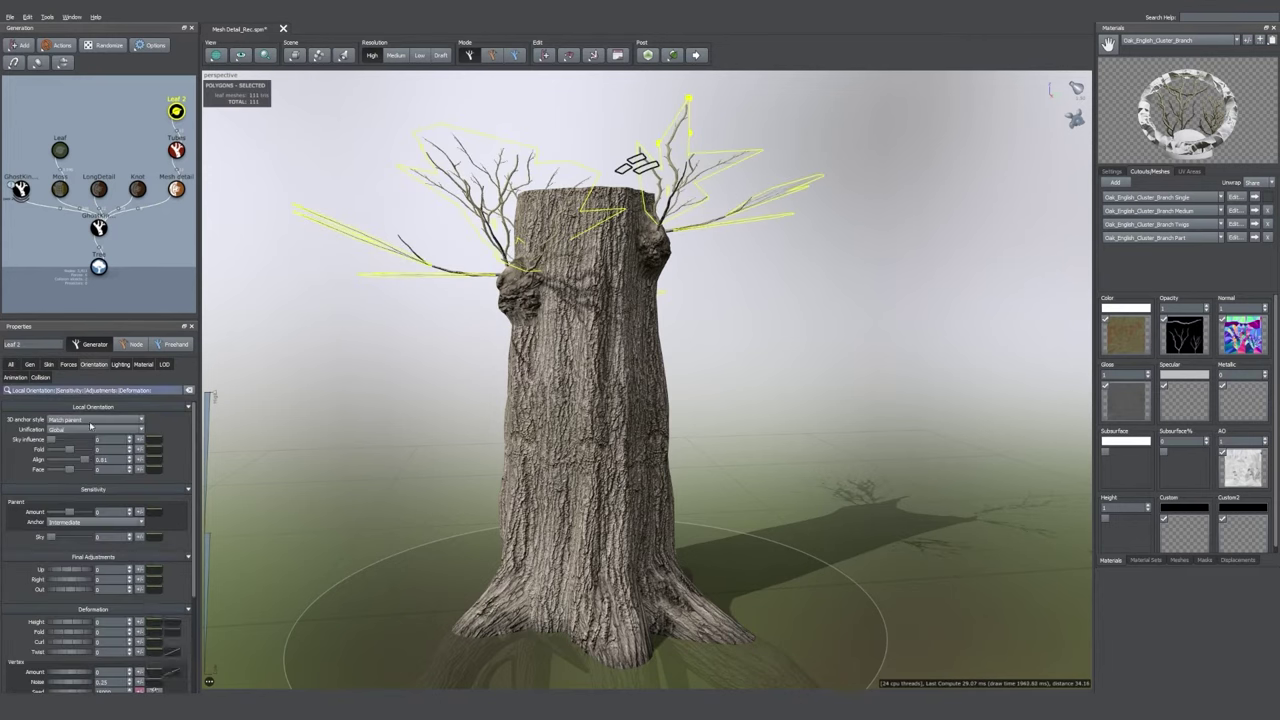
click(140, 579)
drag(190, 591, 409, 591)
click(49, 365)
click(140, 431)
drag(187, 443, 230, 443)
click(789, 467)
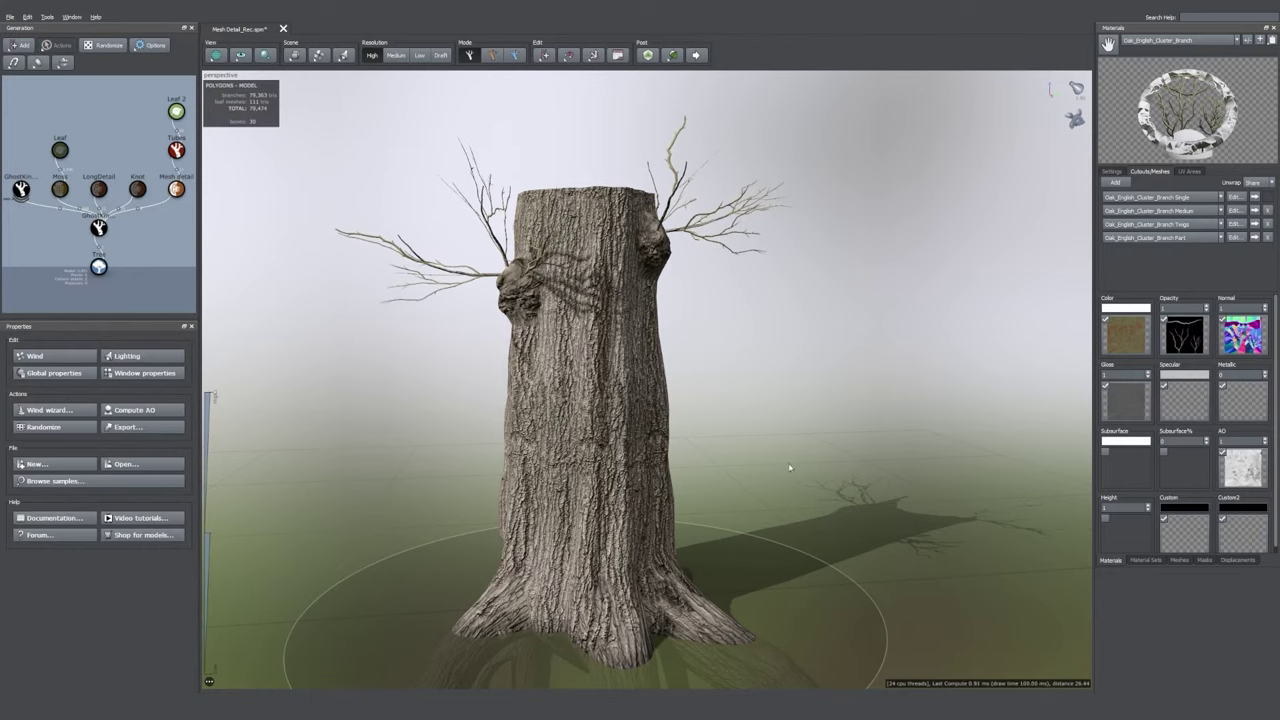
- Add a photogrammetry Decal generator to the trunk and give it a lichen material
middle_drag(138, 232, 98, 232)
right_click(58, 228)
mouse_move(190, 240)
mouse_move(308, 386)
click(364, 386)
click(89, 364)
click(105, 427)
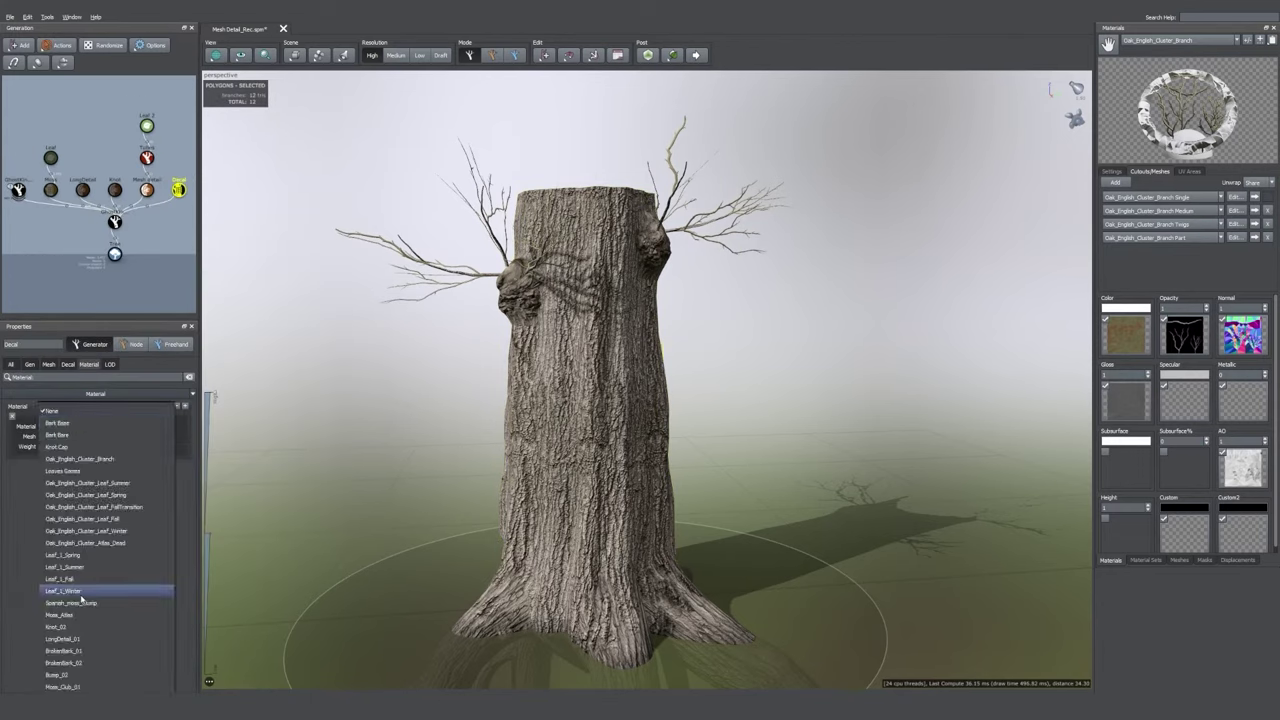
click(85, 530)
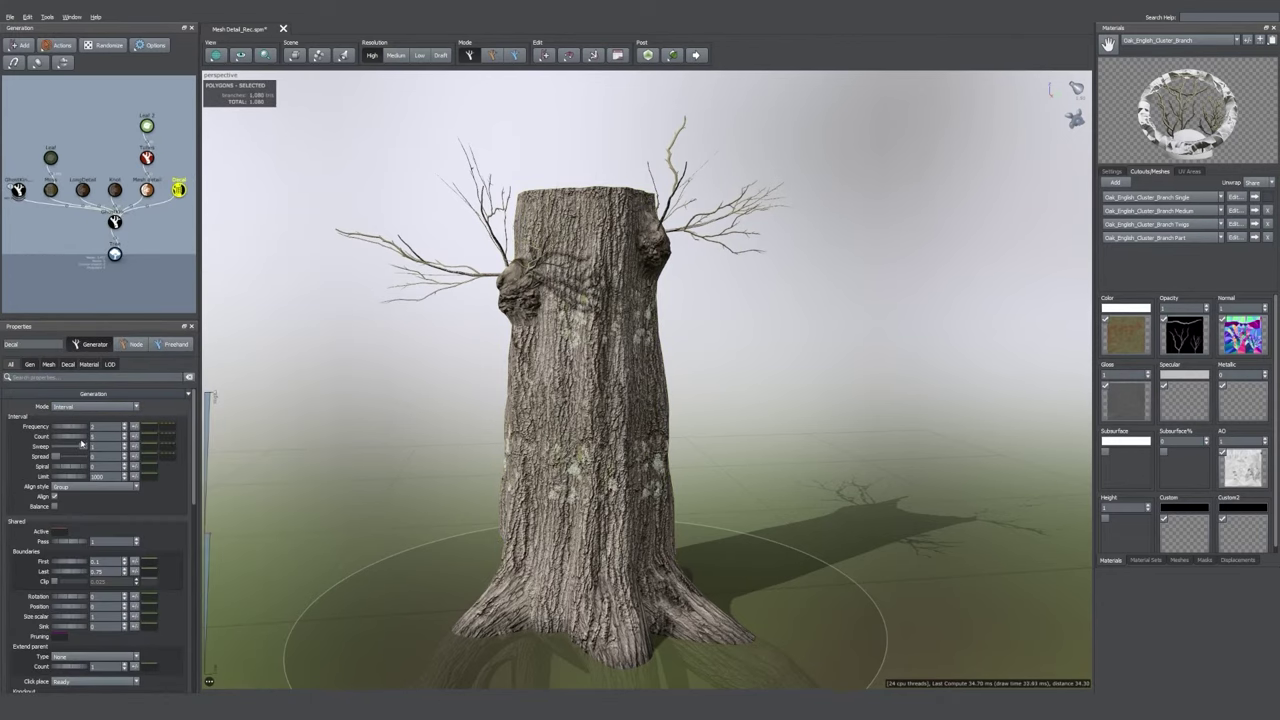
- Increase the lichen decals' Spread and add variance to their % of parent scale and decal rotation
drag(57, 457, 75, 457)
click(49, 365)
click(144, 436)
drag(192, 449, 228, 450)
click(144, 494)
drag(192, 507, 231, 511)
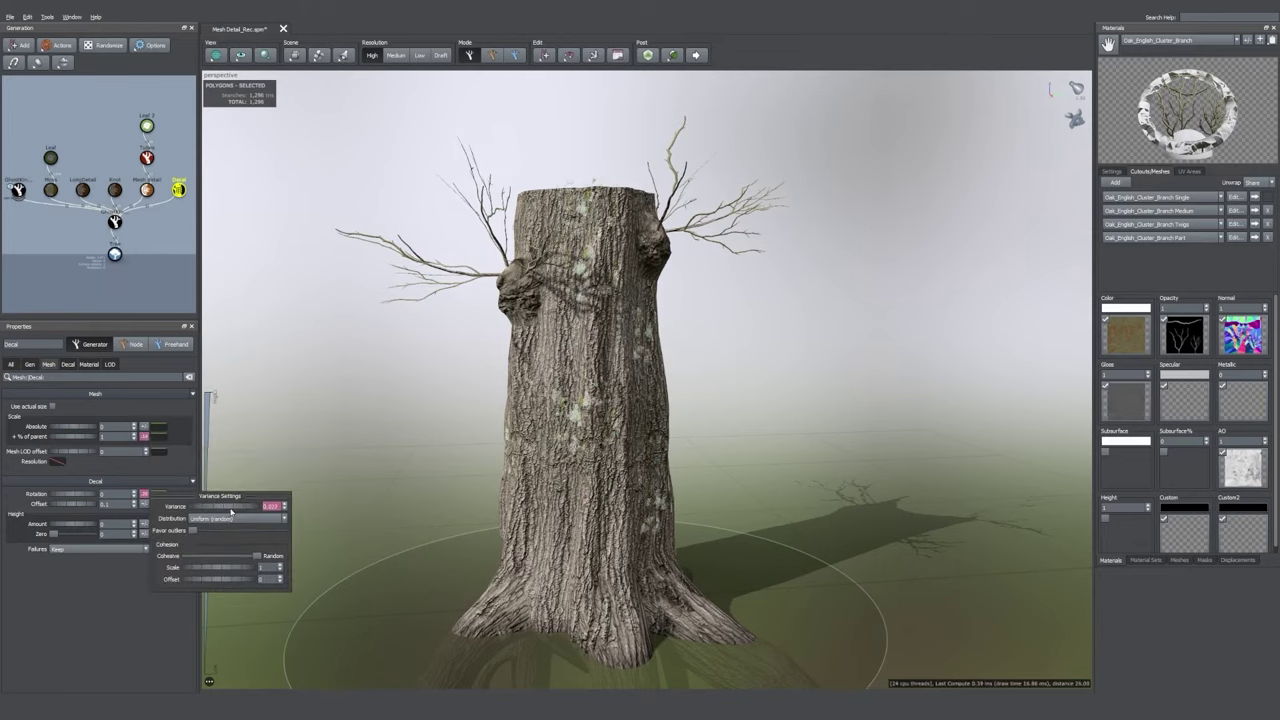
click(423, 451)
drag(385, 446, 428, 446)
- Duplicate the Decal generator and rename the original one as Lichen
middle_drag(160, 125, 88, 117)
click(107, 183)
key(ctrl+d)
double_click(109, 183)
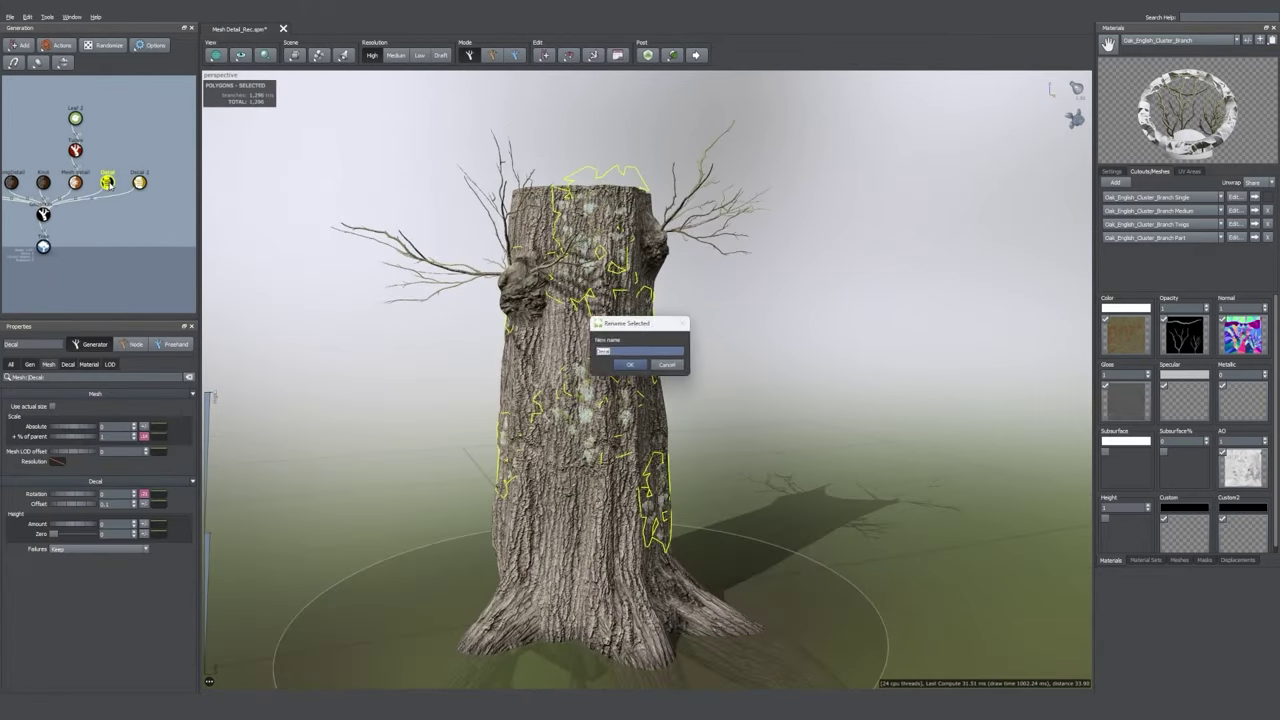
text(Lichen)
key(Return)
- Rename the Mesh detail generator as Bump and the duplicated decal generator as Dirt
double_click(76, 183)
text(Bump)
key(Return)
double_click(140, 183)
text(Dirt)
key(Return)
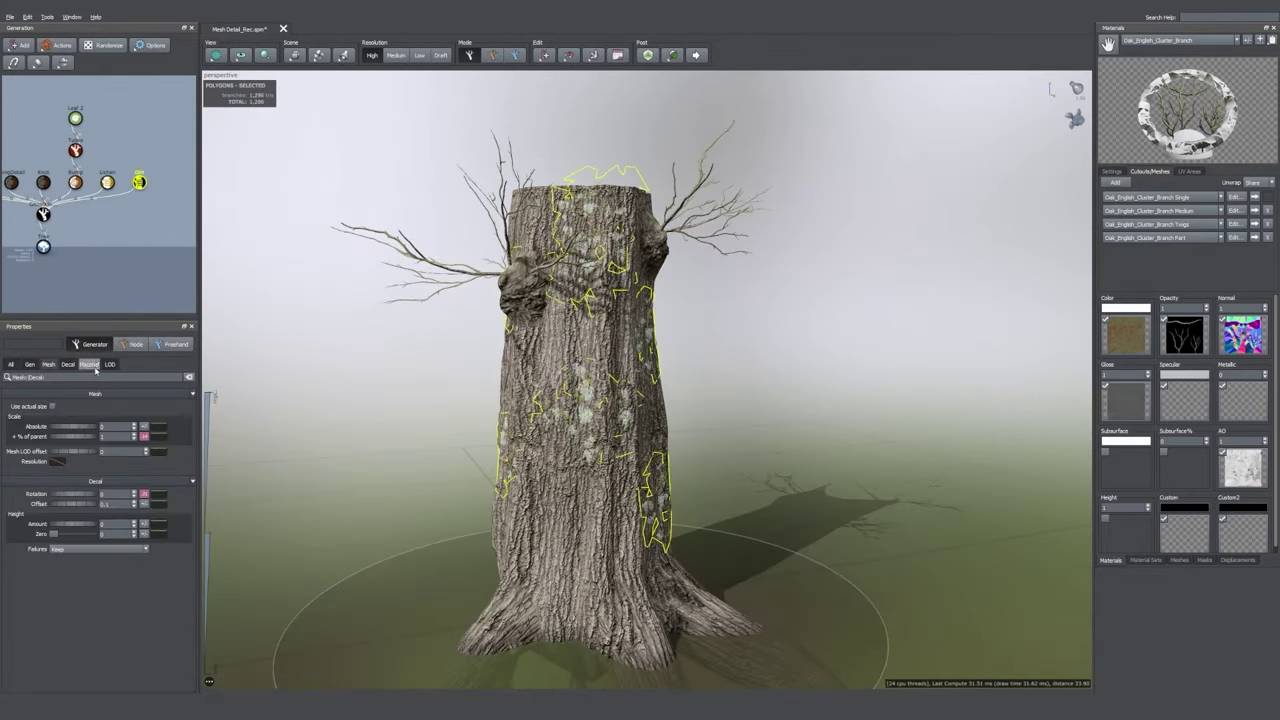
- Switch the Dirt decals to a different material entry and adjust their rotation around the trunk
click(94, 366)
click(97, 427)
click(97, 456)
click(30, 365)
drag(62, 599, 80, 599)
- Set the variance of the Dirt decals' % of parent scale and of their decal rotation to 0
click(49, 365)
click(144, 437)
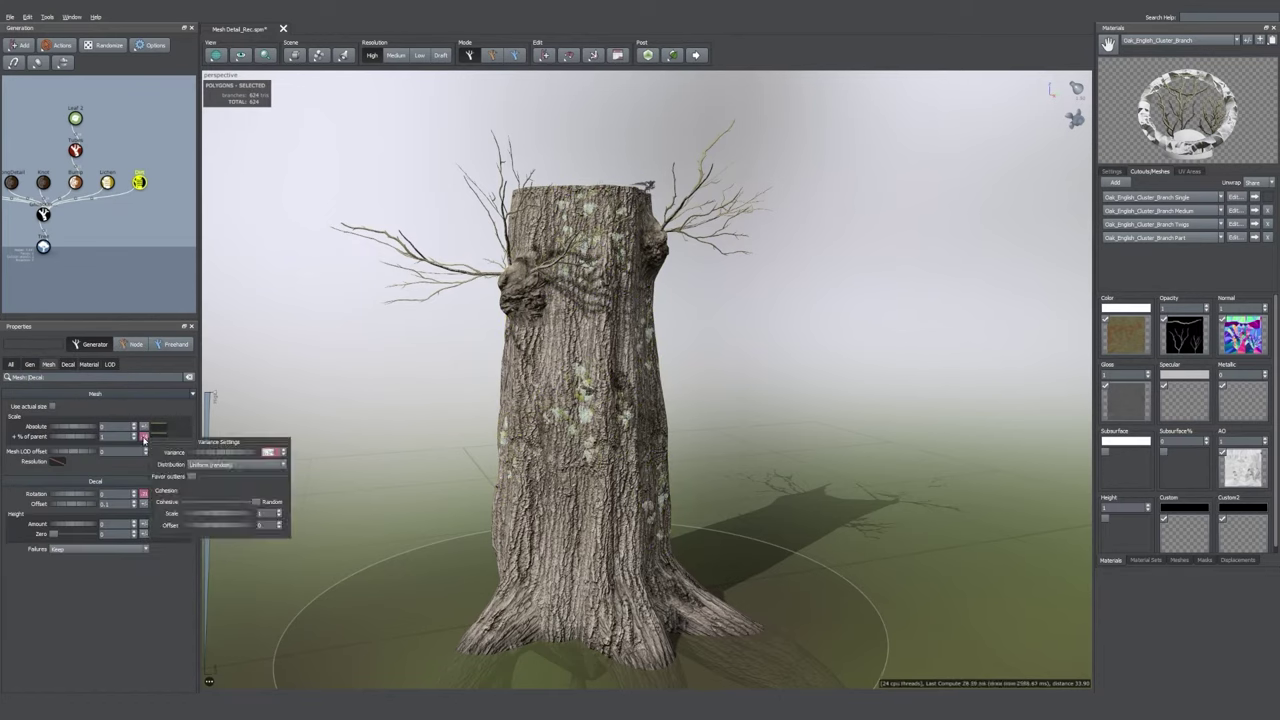
text(0)
key(Return)
click(68, 365)
click(144, 407)
text(0)
key(Return)
drag(435, 430, 455, 432)
- Increase the Dirt decals' % of parent scale and check their look on the trunk
click(637, 175)
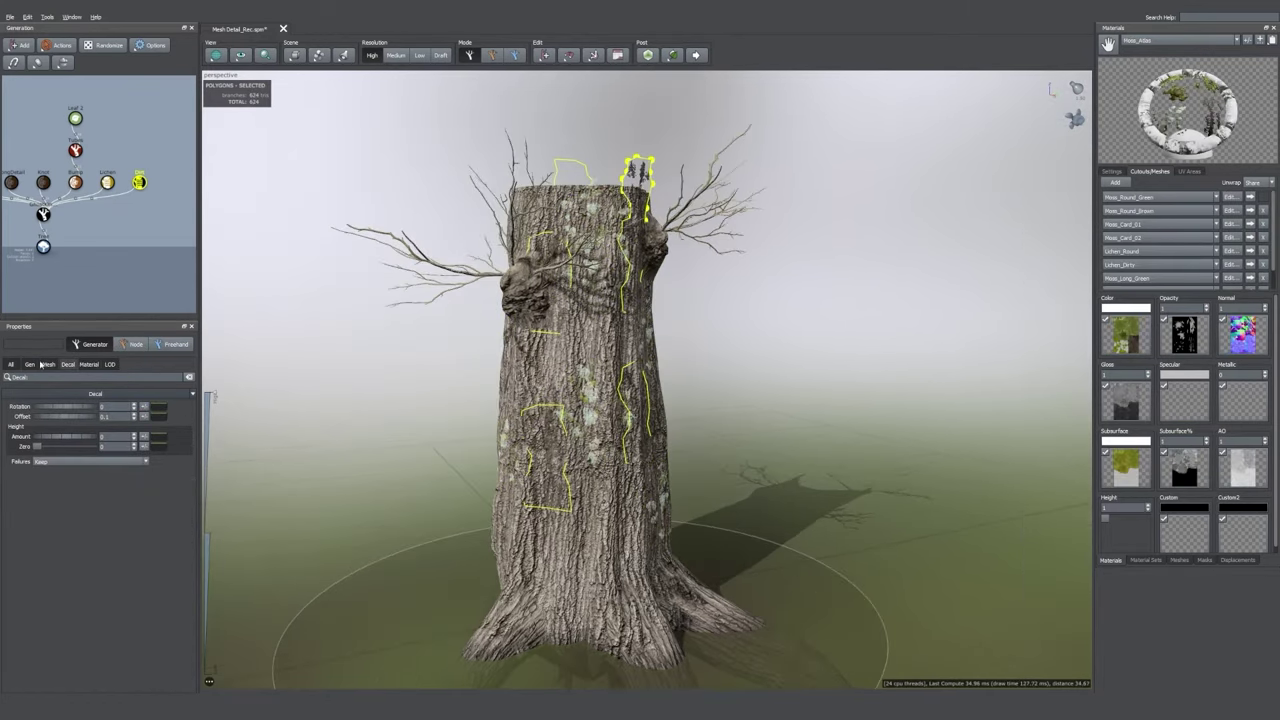
click(48, 365)
drag(64, 437, 70, 437)
click(400, 390)
scroll(534, 360, up, 3)
middle_drag(141, 239, 121, 242)
scroll(554, 392, down, 3)
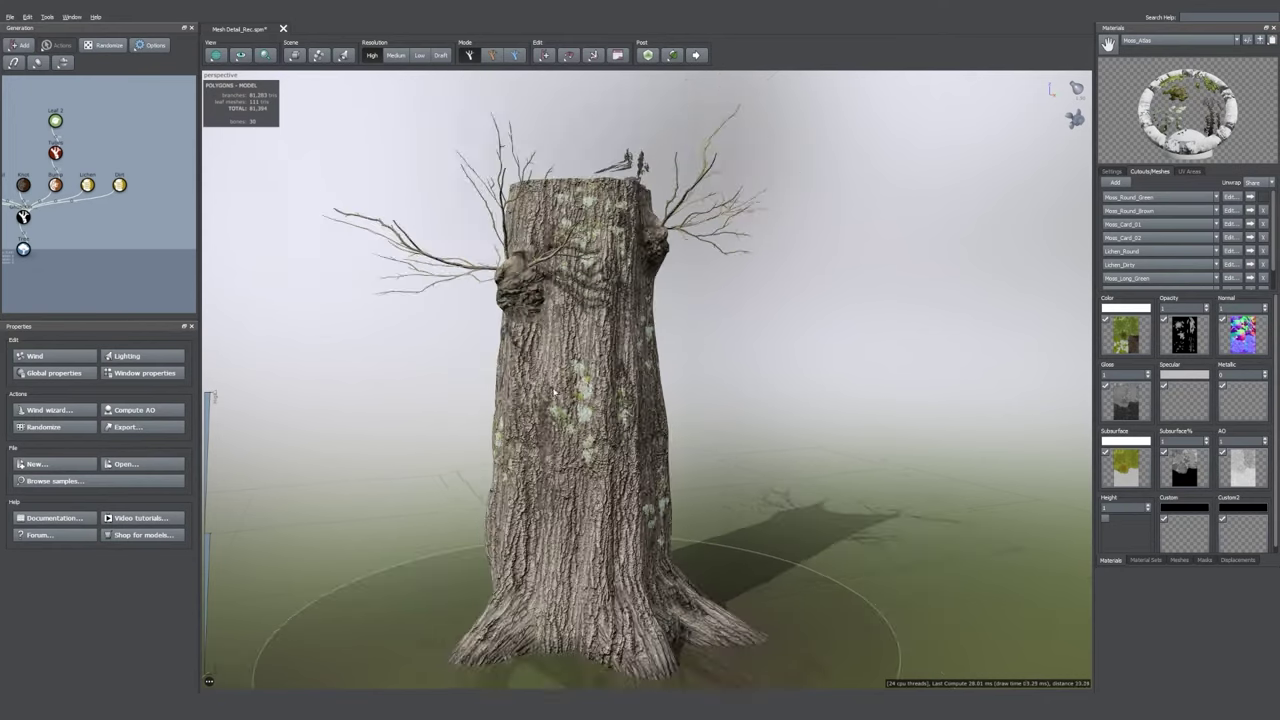
- Add a Tubes branch generator to the trunk, set its absolute length to 0.3 and change its skin to show only spines
right_click(136, 230)
mouse_move(170, 237)
mouse_move(280, 364)
click(338, 364)
drag(126, 217, 89, 217)
click(49, 364)
double_click(88, 431)
text(0.3)
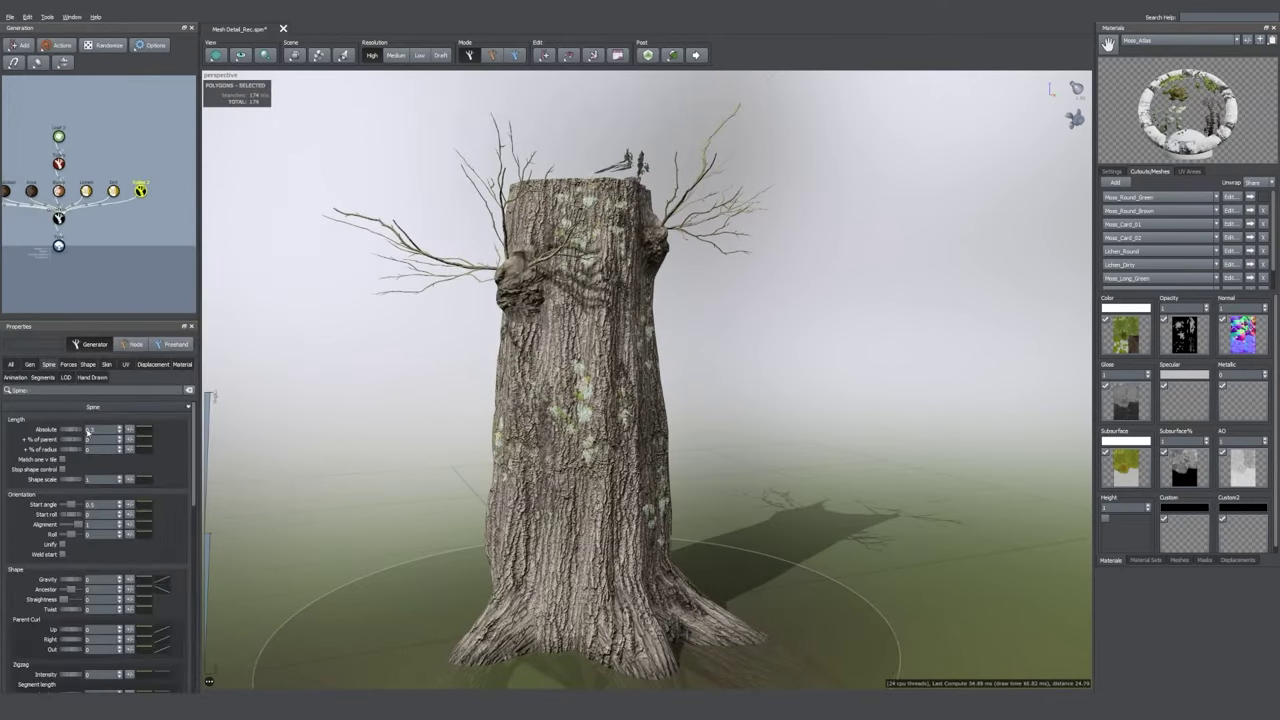
click(107, 364)
click(95, 459)
mouse_move(380, 440)
mouse_down()
mouse_move(460, 436)
mouse_move(380, 440)
mouse_up()
- Distribute the new tubes along one side of the trunk with a frequency of 7.11, sweep 0.333, spiral -0.12 and varied rotation
click(11, 364)
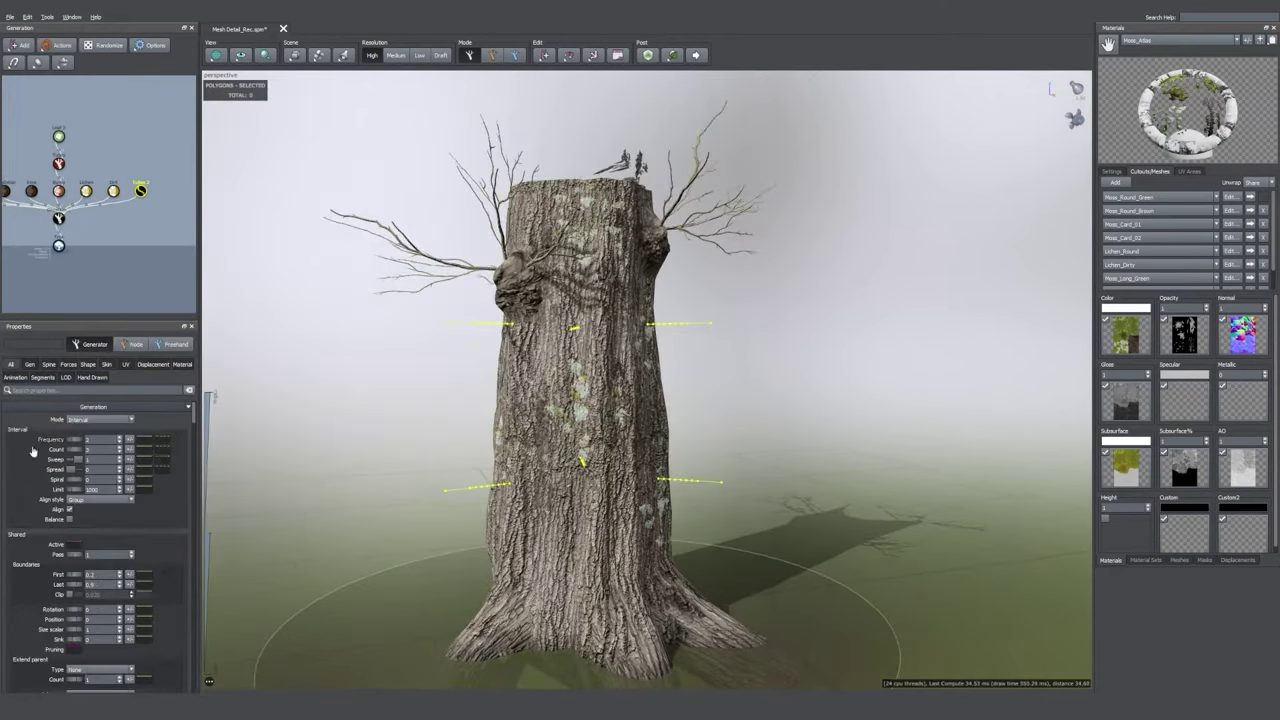
click(129, 609)
drag(186, 603, 195, 603)
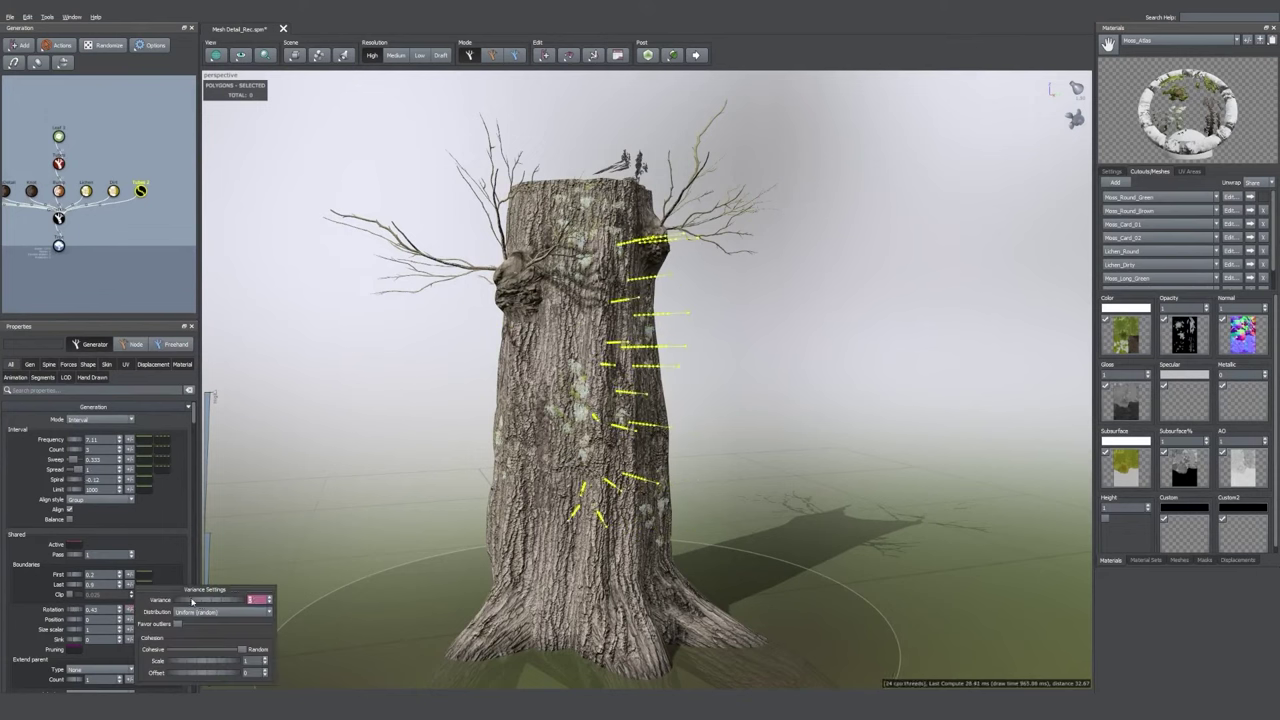
- Set the new tubes' absolute length to 1.12, adjust their segments, and vary their start angle and gravity
click(49, 364)
drag(73, 459, 47, 441)
click(42, 378)
double_click(90, 480)
drag(47, 441, 47, 494)
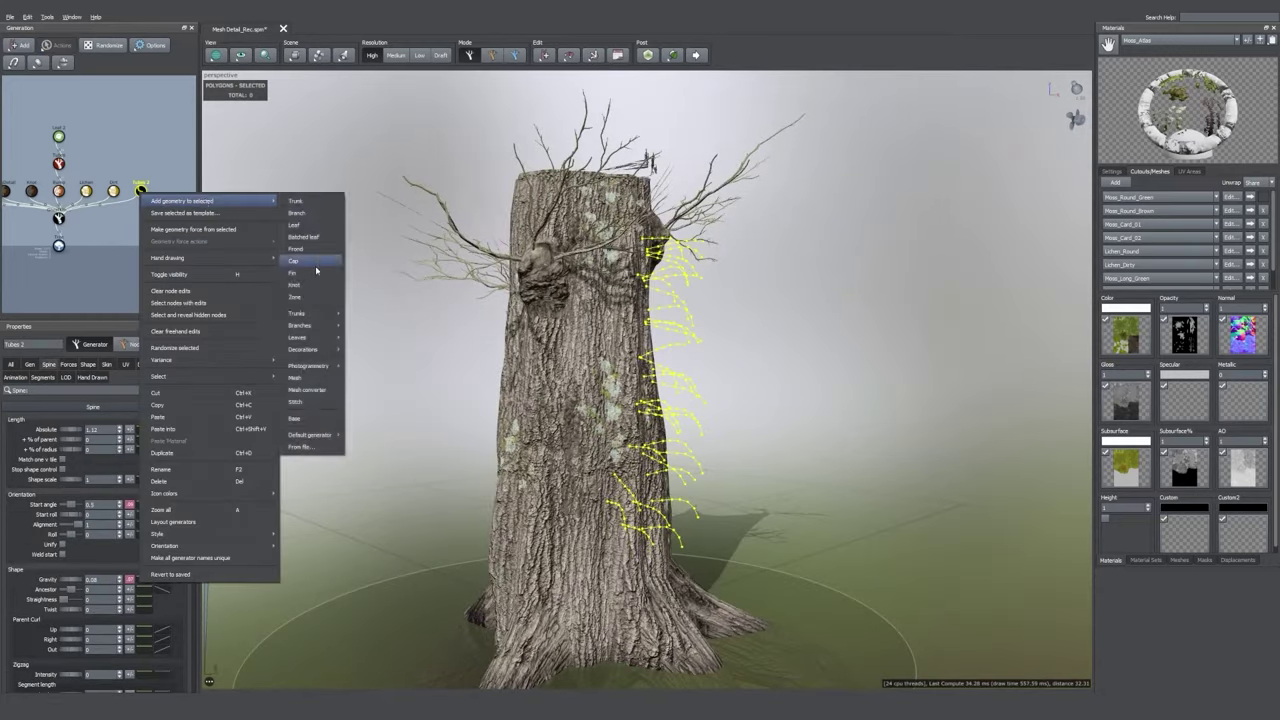
- Grow fronds with the Leaf_1_Summer material on the new tubes and shape them with gravity, fold, curl and roll variance
click(66, 440)
click(64, 566)
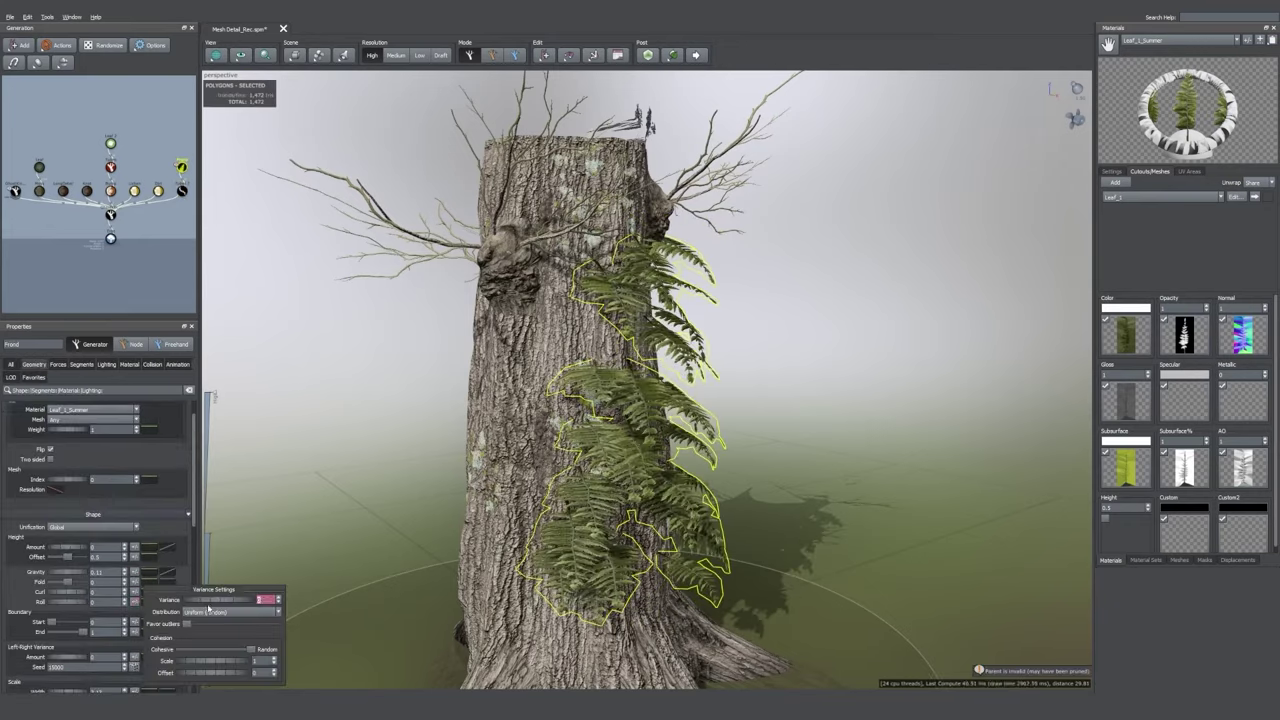
drag(68, 590, 60, 591)
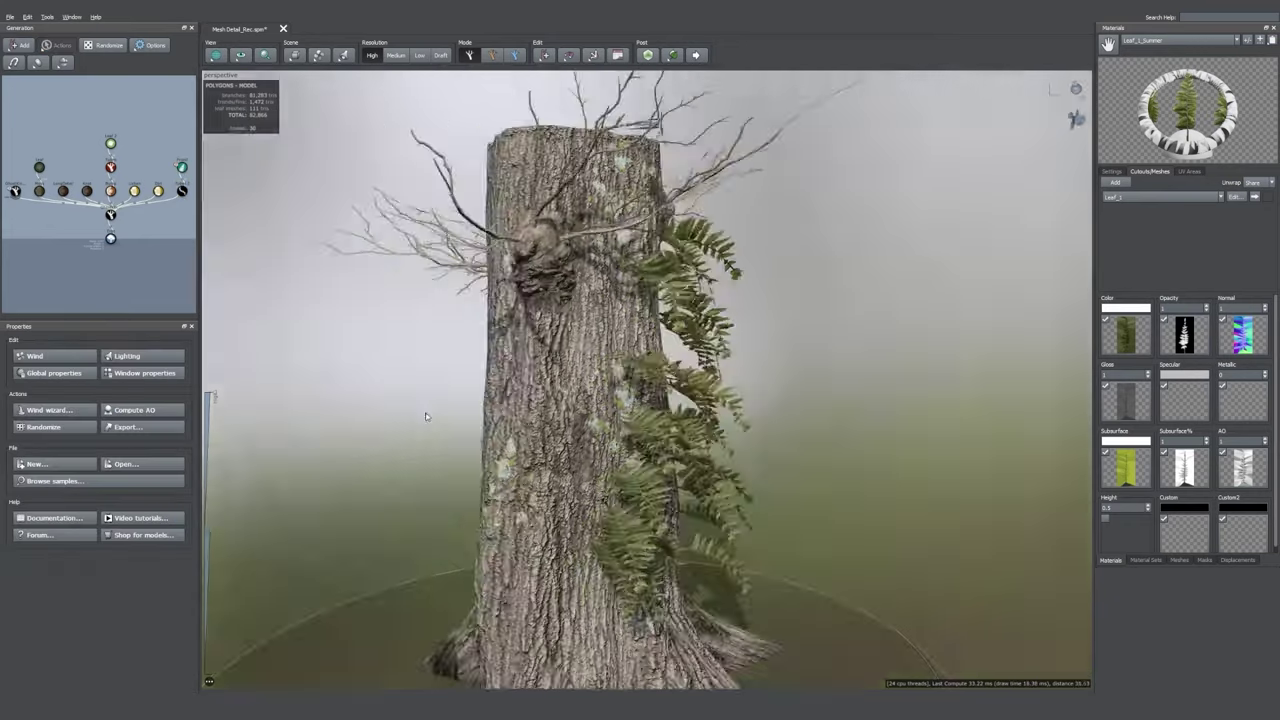
click(130, 602)
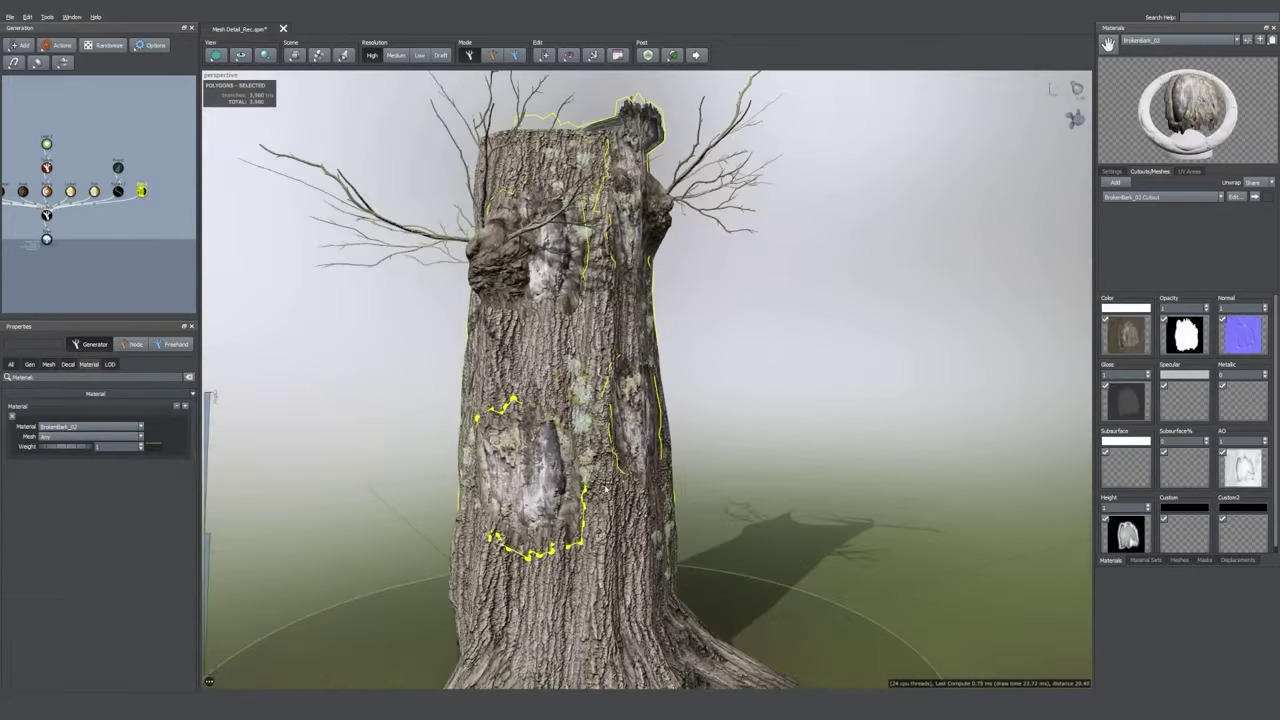
- On a duplicate of the Dirt decals using BrokenBark_02, set height amount to 0.05, % of parent to 0.75 and decal rotation to -0.01
click(68, 364)
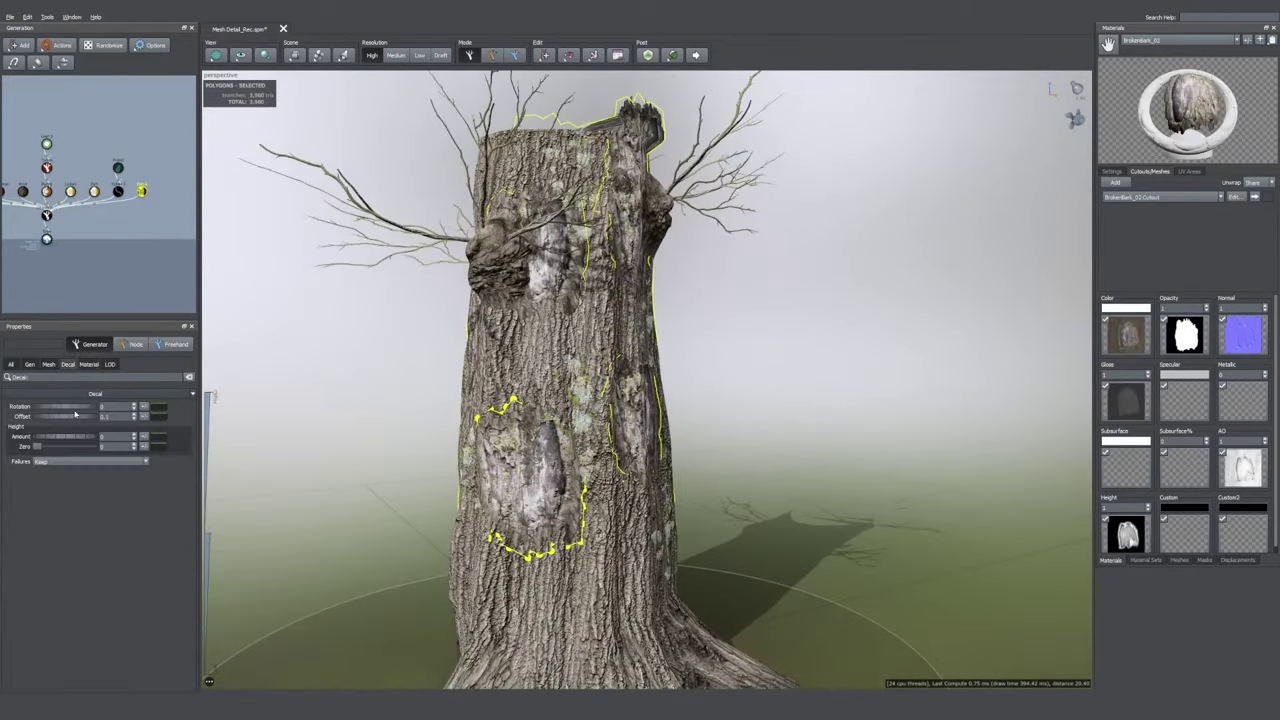
drag(62, 440, 70, 444)
ctrl+click(47, 366)
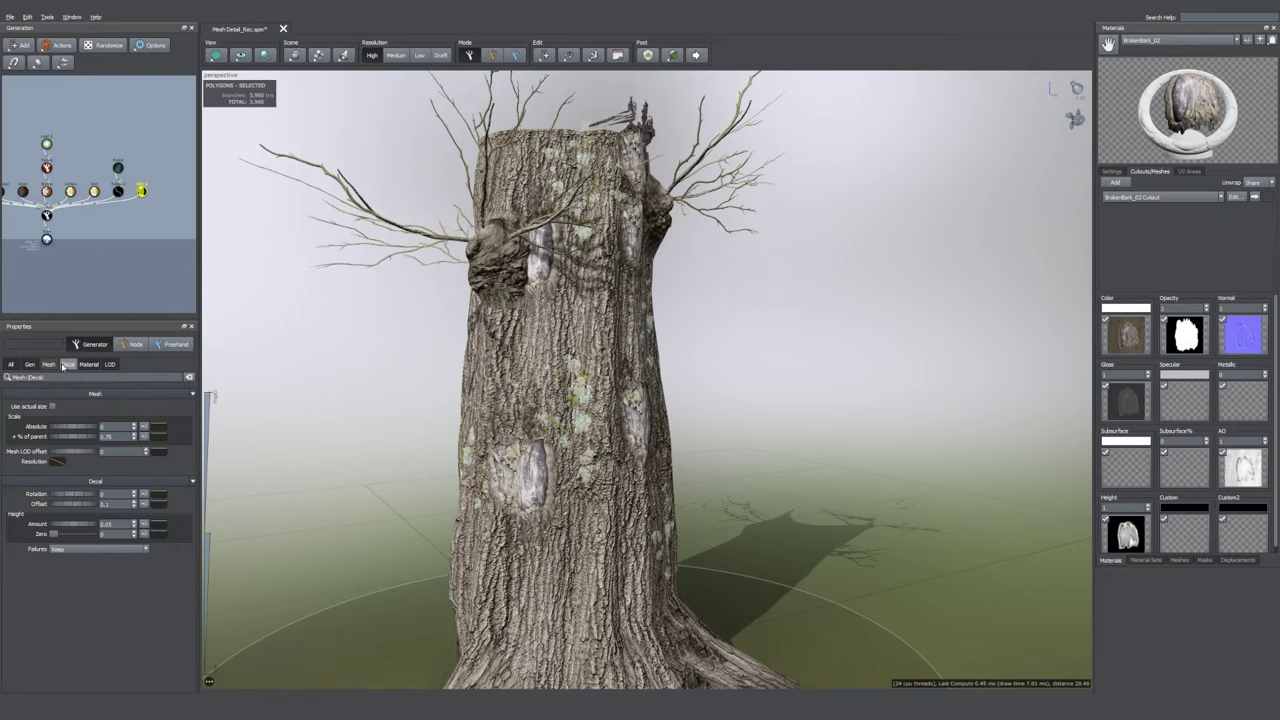
click(64, 364)
drag(65, 408, 65, 411)
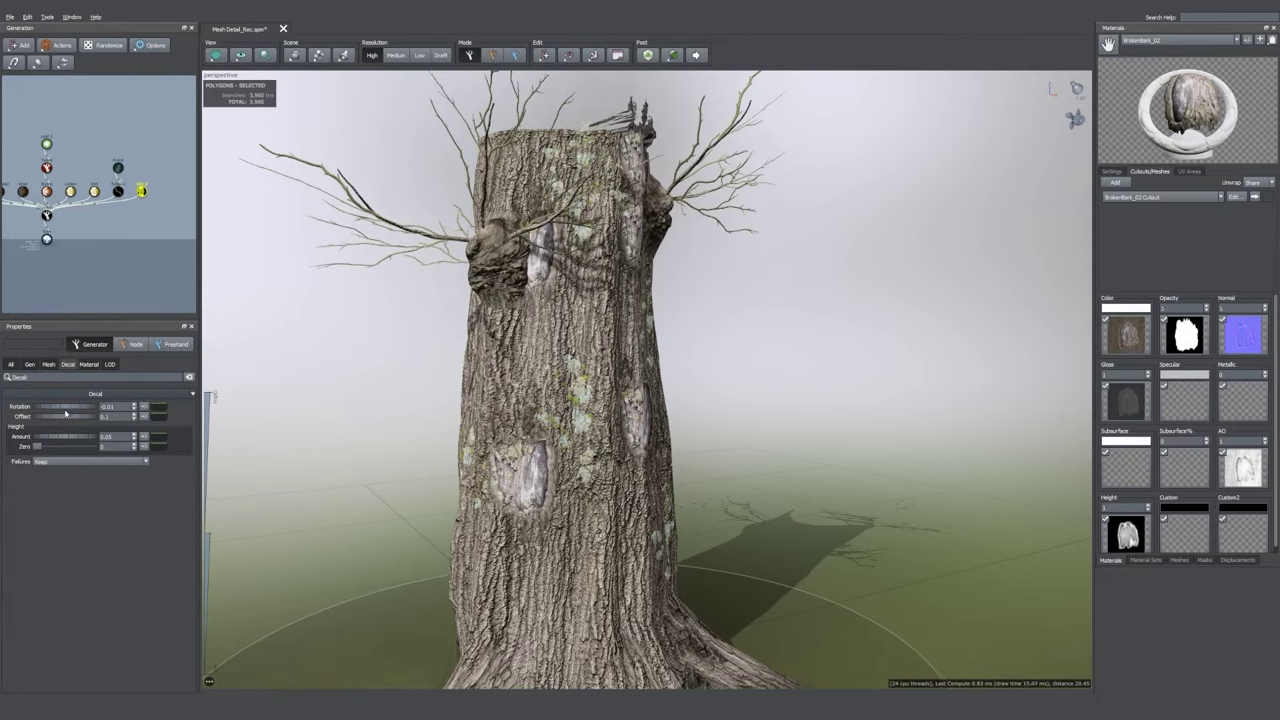
click(360, 463)
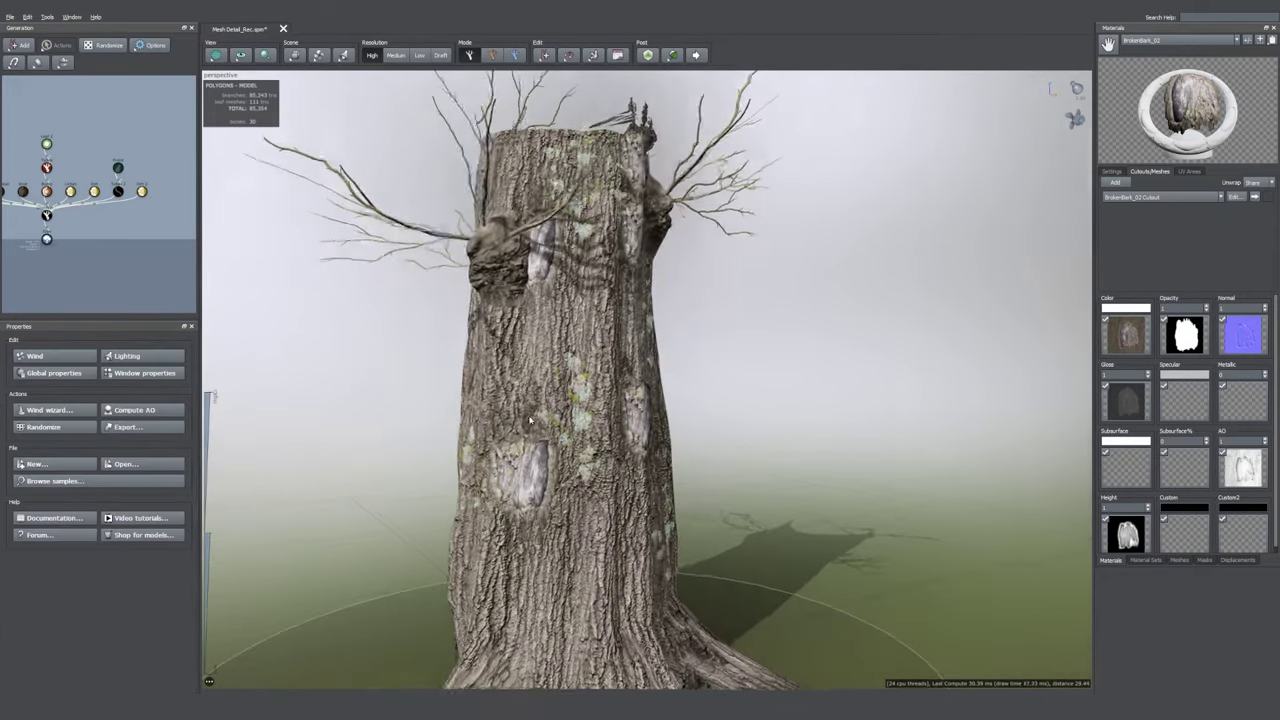
- Thin out the BrokenBark_02 decals with a knockout amount of 0.473 and set their first boundary to 0.25
click(530, 420)
scroll(50, 535, down, 1)
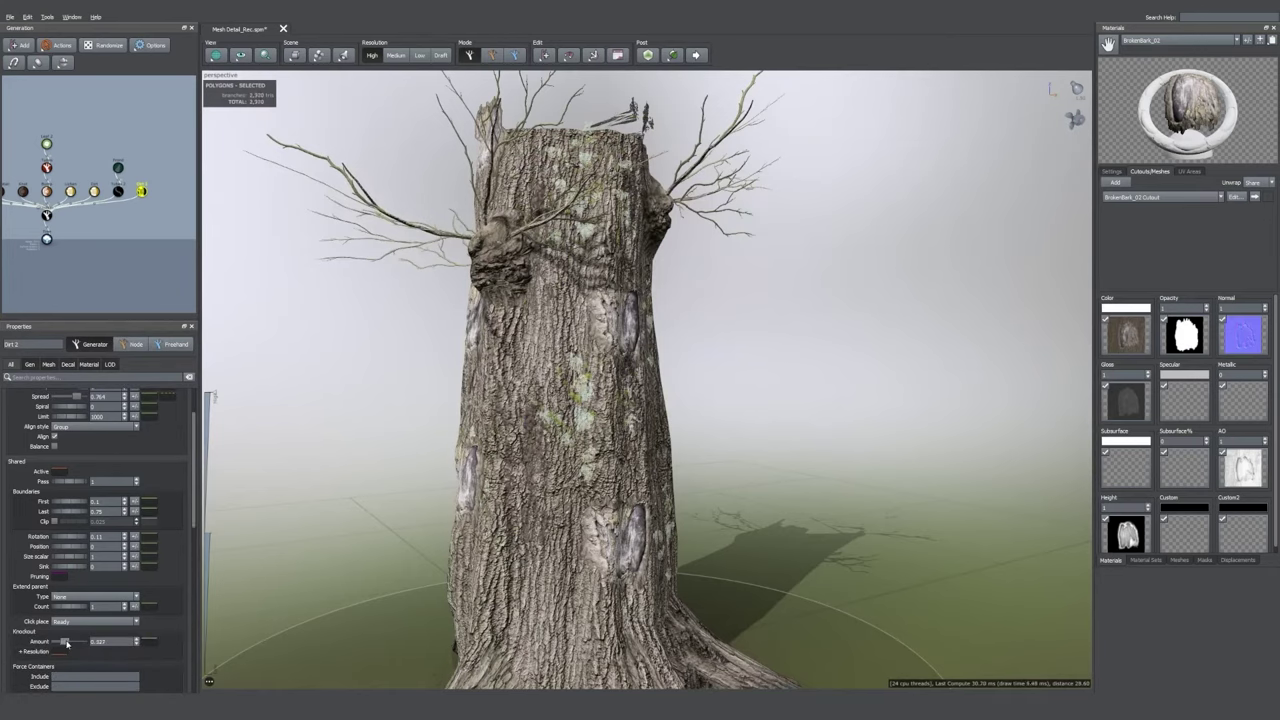
drag(58, 643, 69, 643)
drag(65, 503, 73, 503)
mouse_move(335, 457)
mouse_down()
mouse_move(350, 490)
mouse_move(335, 457)
mouse_up()
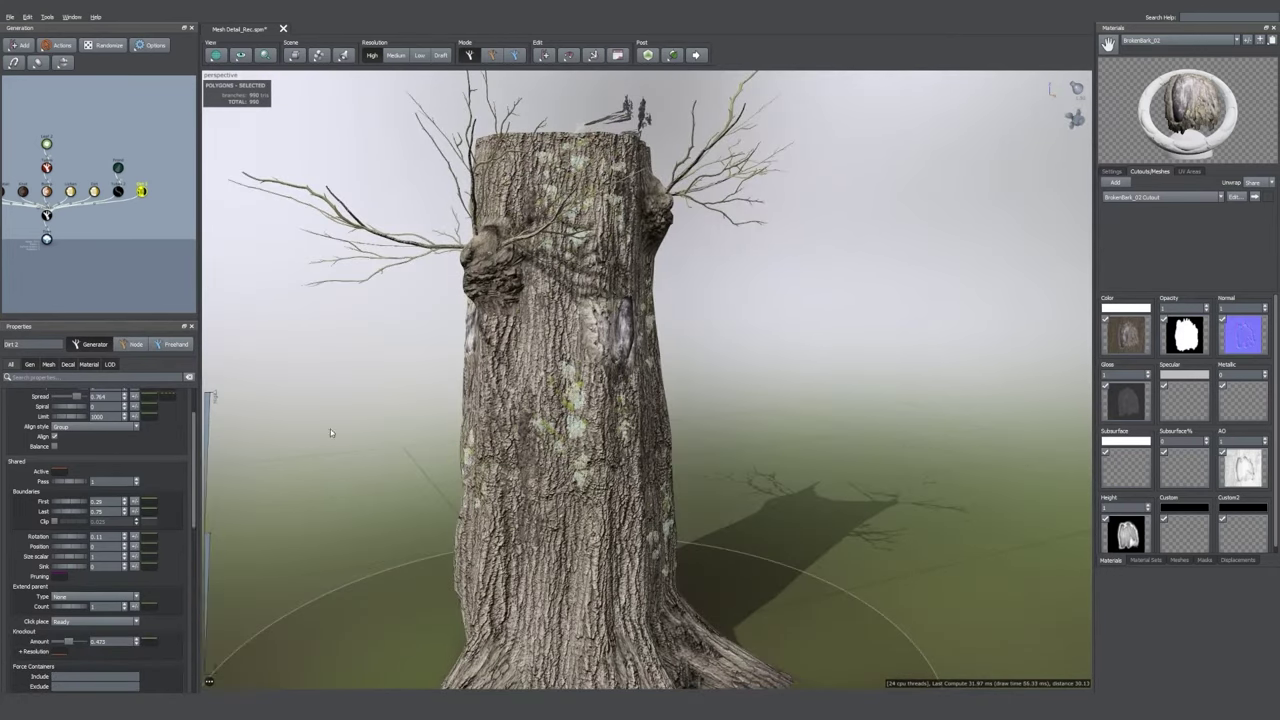
- Reposition individual BrokenBark_02 decal nodes on the trunk's surface
click(331, 433)
click(612, 330)
double_click(608, 337)
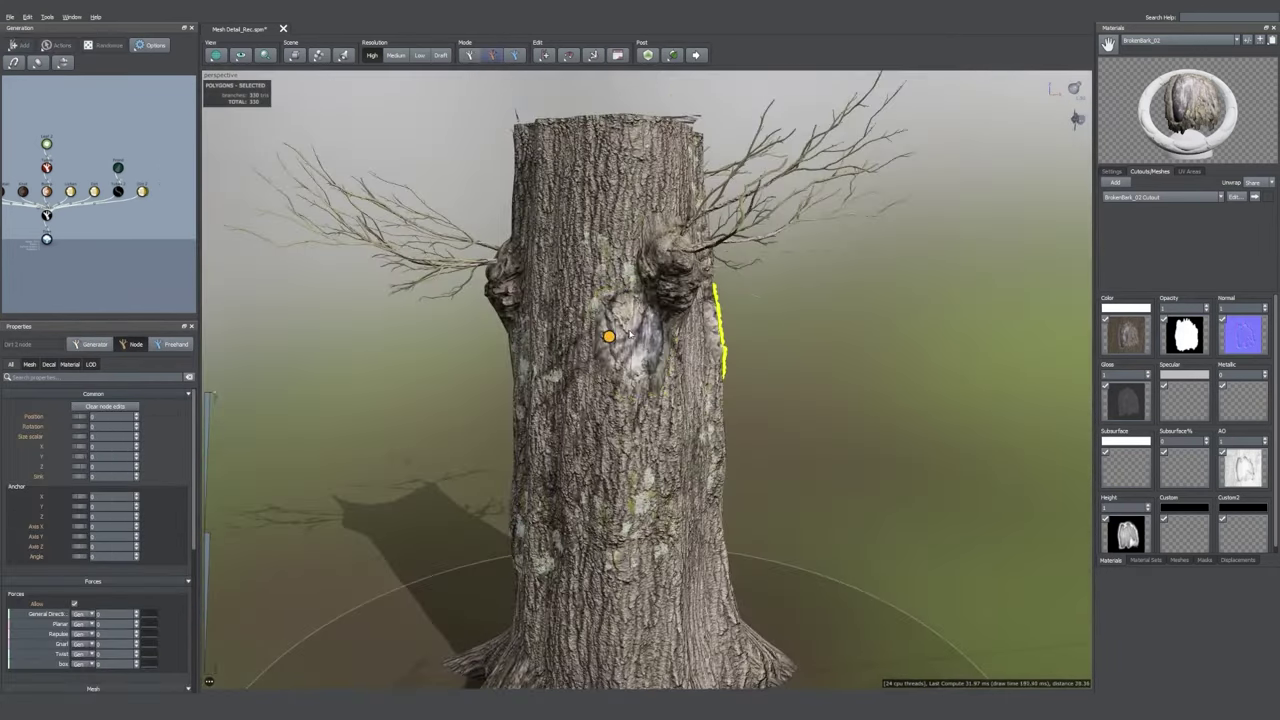
drag(608, 337, 640, 330)
click(571, 306)
double_click(571, 306)
drag(637, 491, 900, 300)
click(763, 198)
drag(763, 198, 820, 500)
click(820, 440)
- Delete an unwanted BrokenBark_02 decal node and check the remaining decals around the trunk
scroll(820, 440, down, 5)
click(634, 206)
key(Delete)
scroll(625, 333, up, 4)
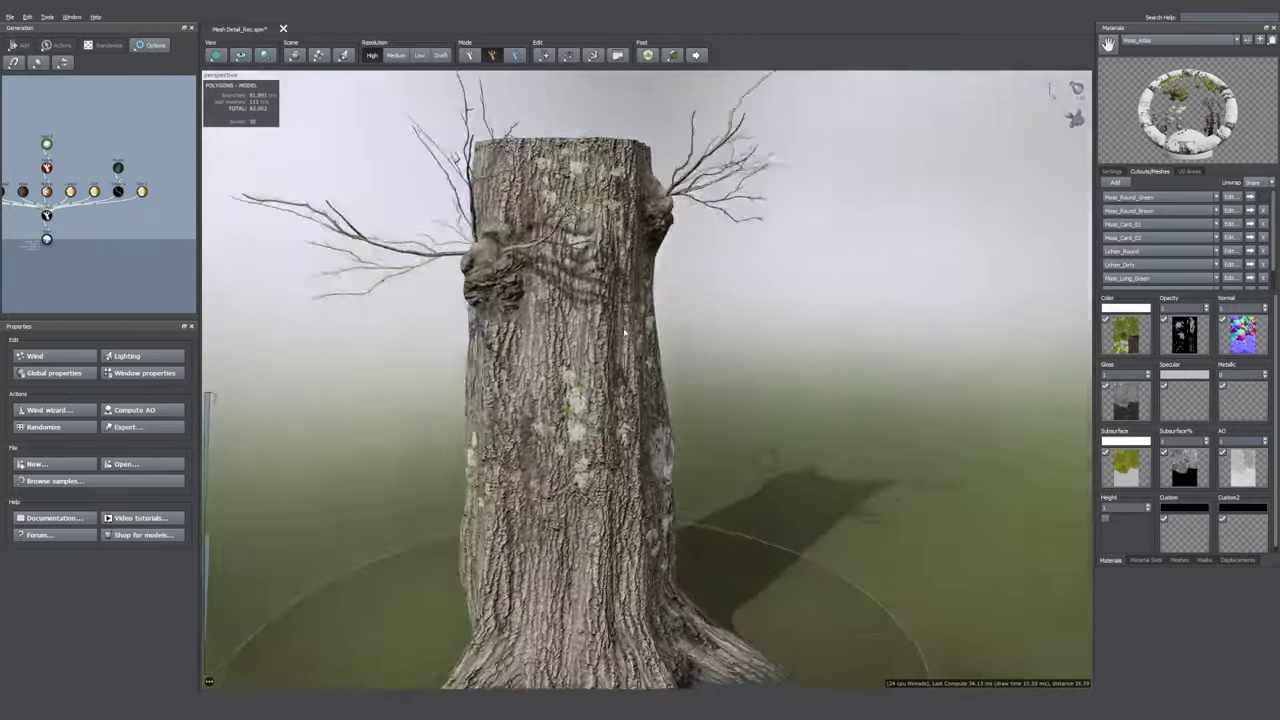
scroll(624, 332, down, 2)
drag(624, 332, 609, 352)
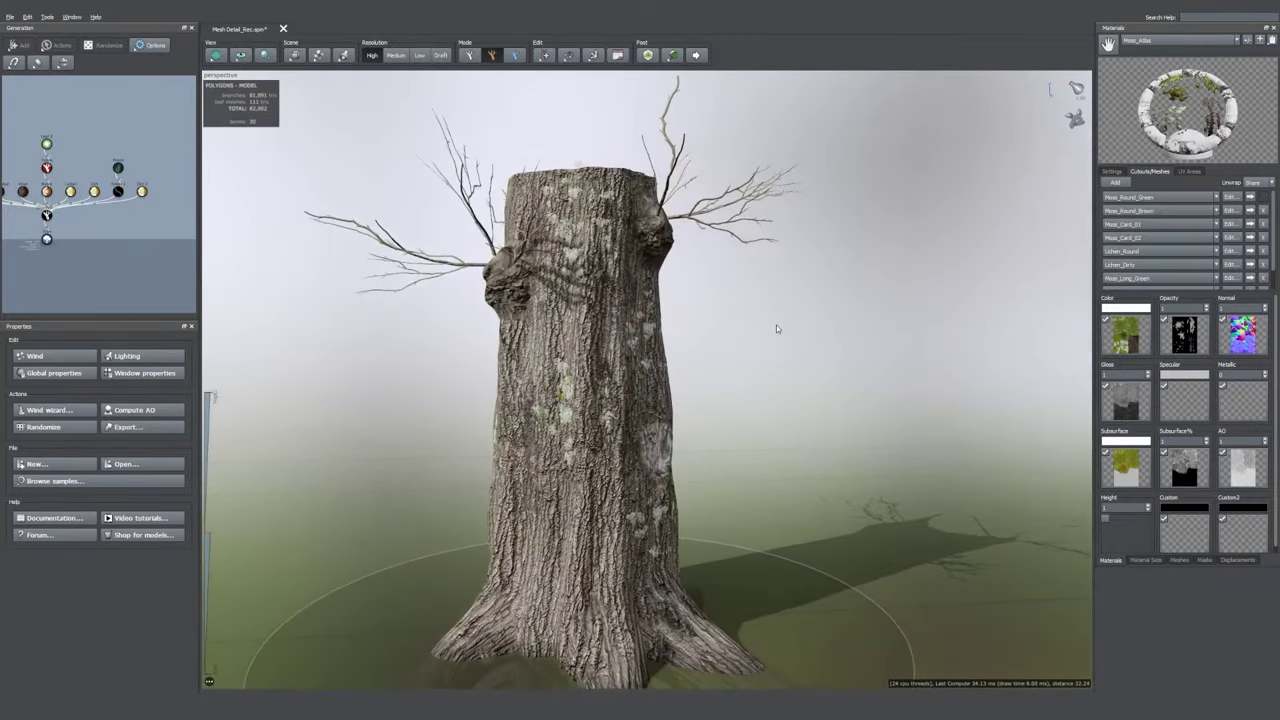
- Add a Base generator to the tree
right_click(134, 240)
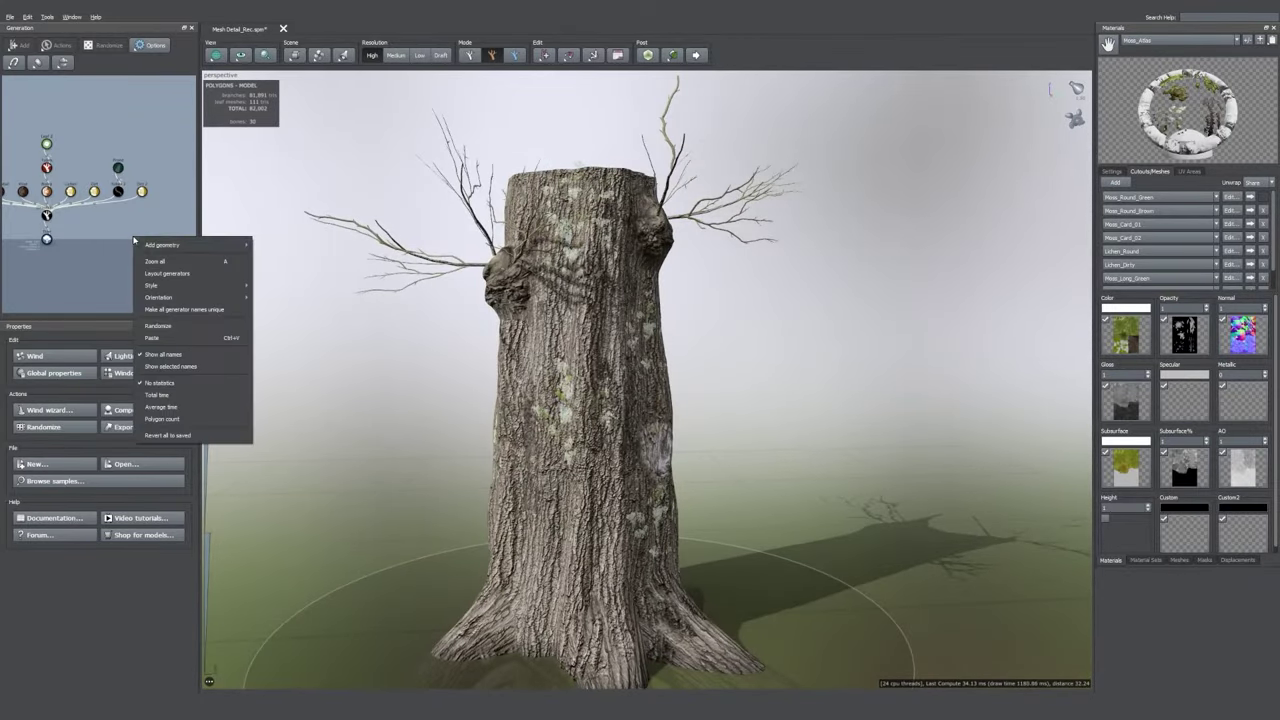
mouse_move(160, 245)
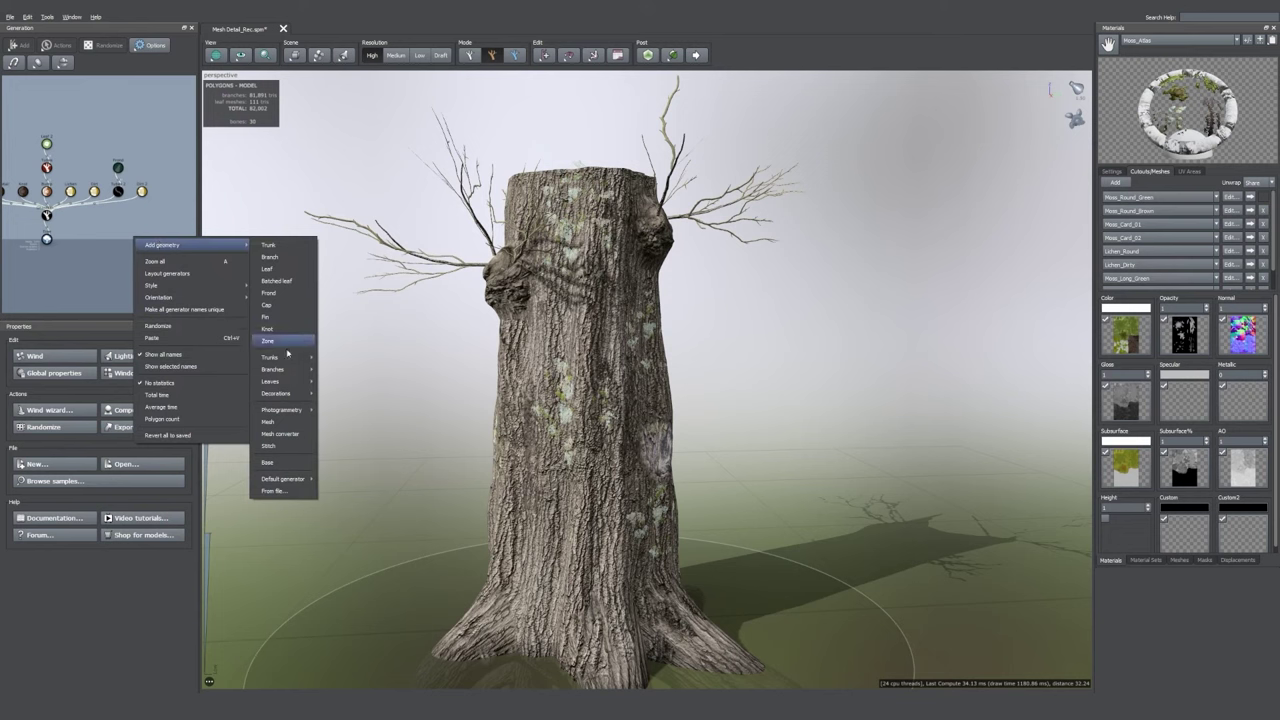
click(285, 462)
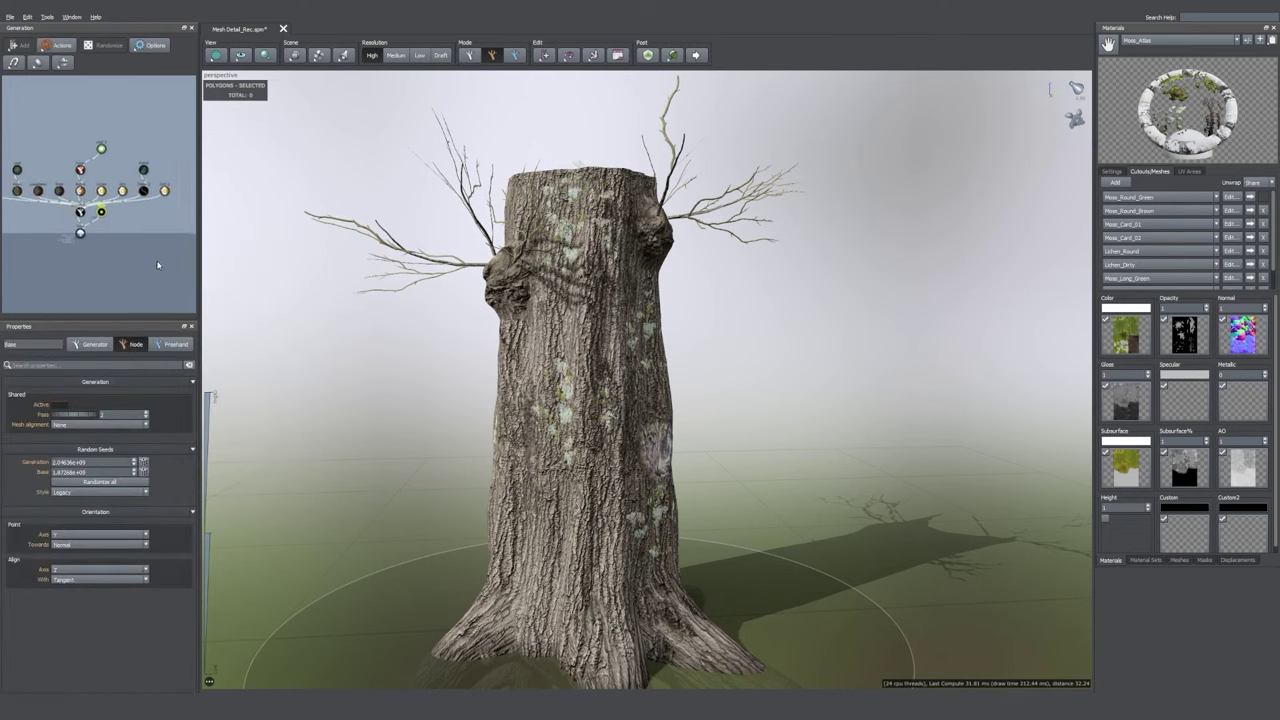
- Rename the Tubes 2 generator that carries the fronds as Fern
scroll(127, 201, up, 3)
middle_drag(148, 206, 100, 207)
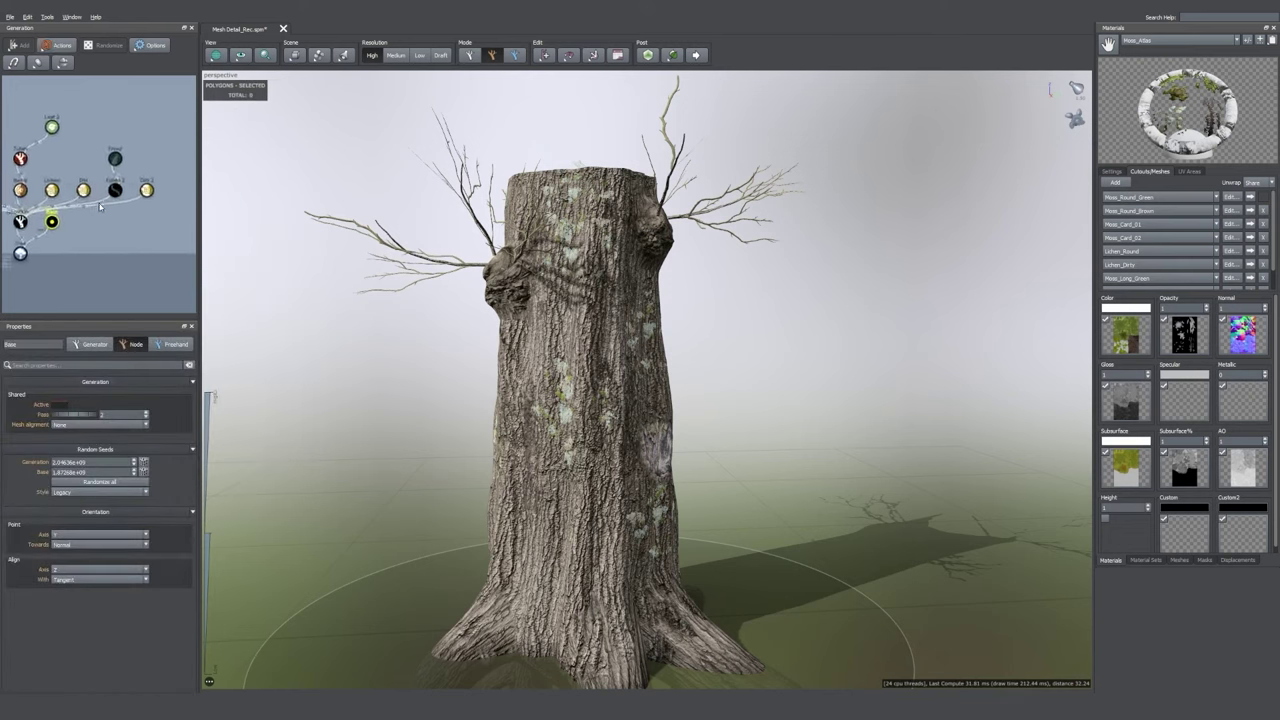
drag(98, 138, 127, 203)
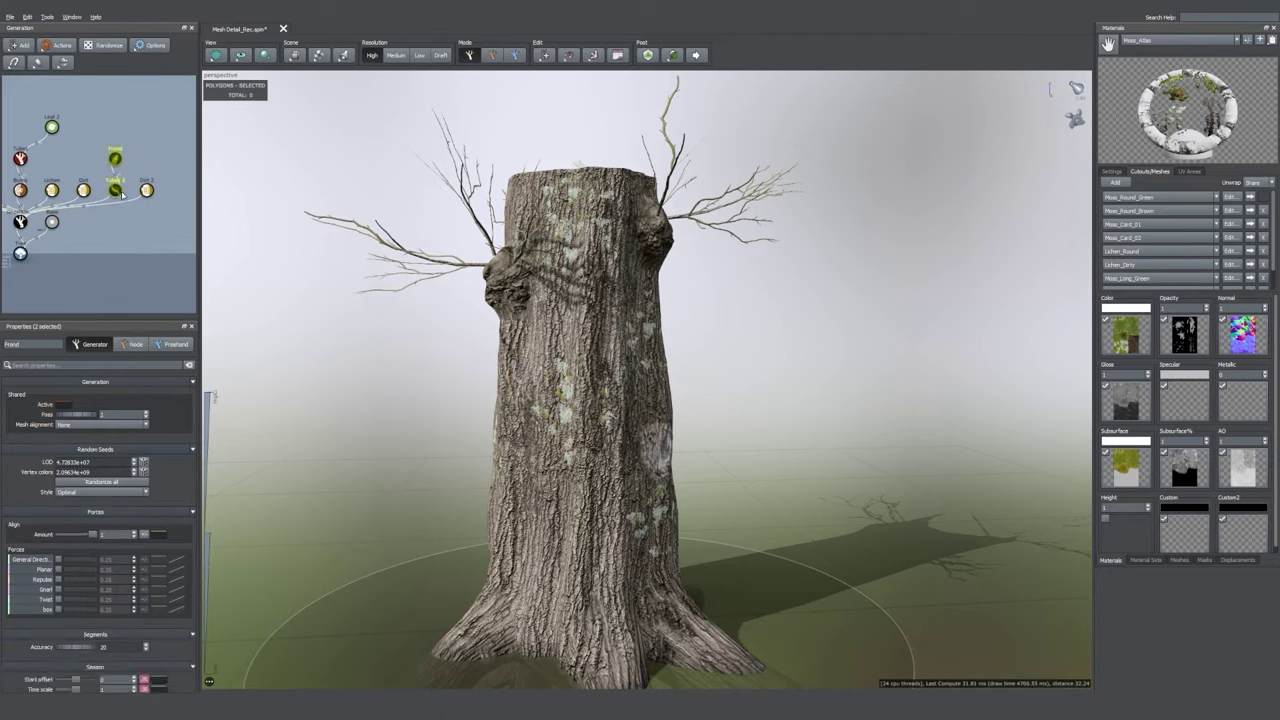
middle_drag(139, 215, 127, 214)
click(105, 194)
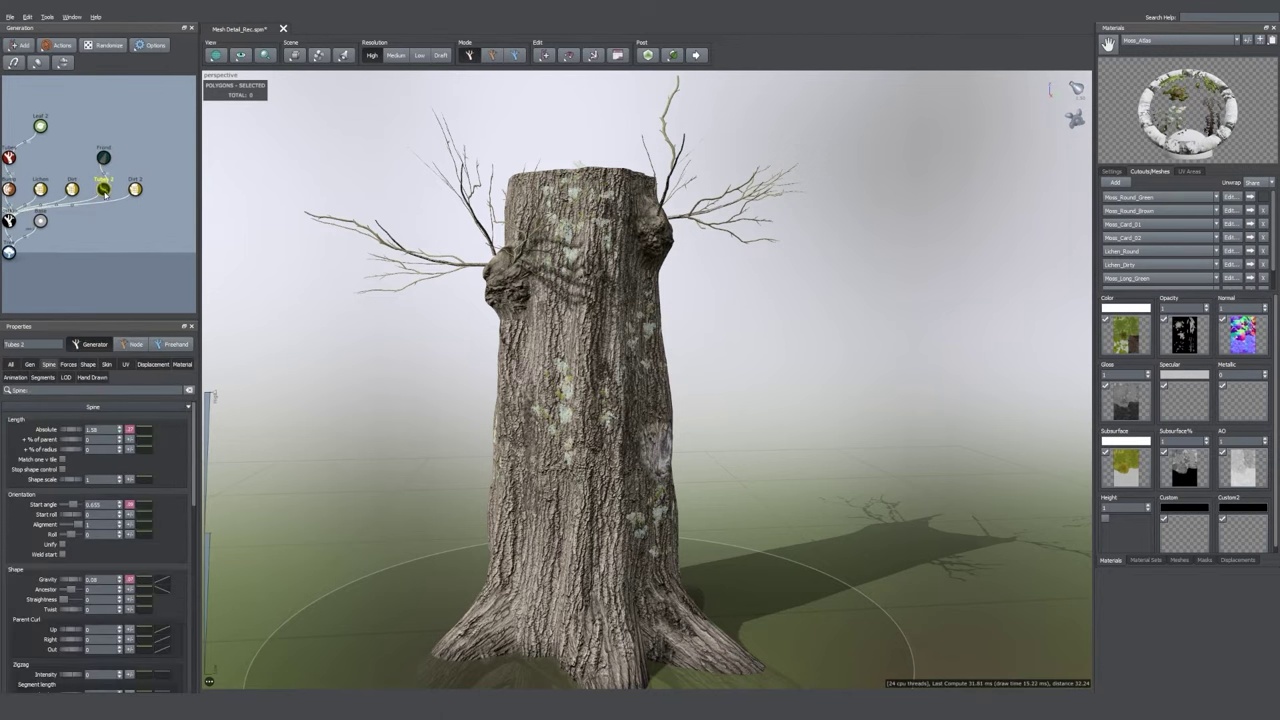
key(F2)
text(Fern)
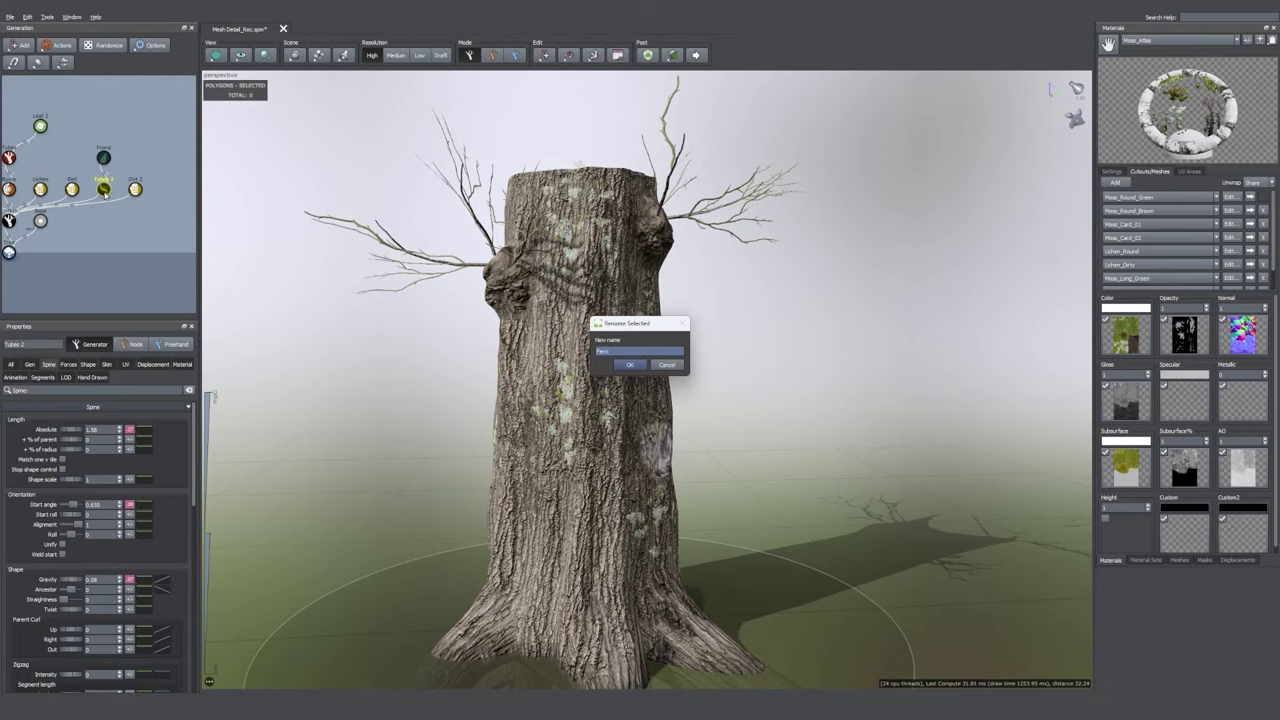
key(Return)
- Duplicate the Fern generator together with its Frond and set the copy's generation mode to Absolute
click(97, 222)
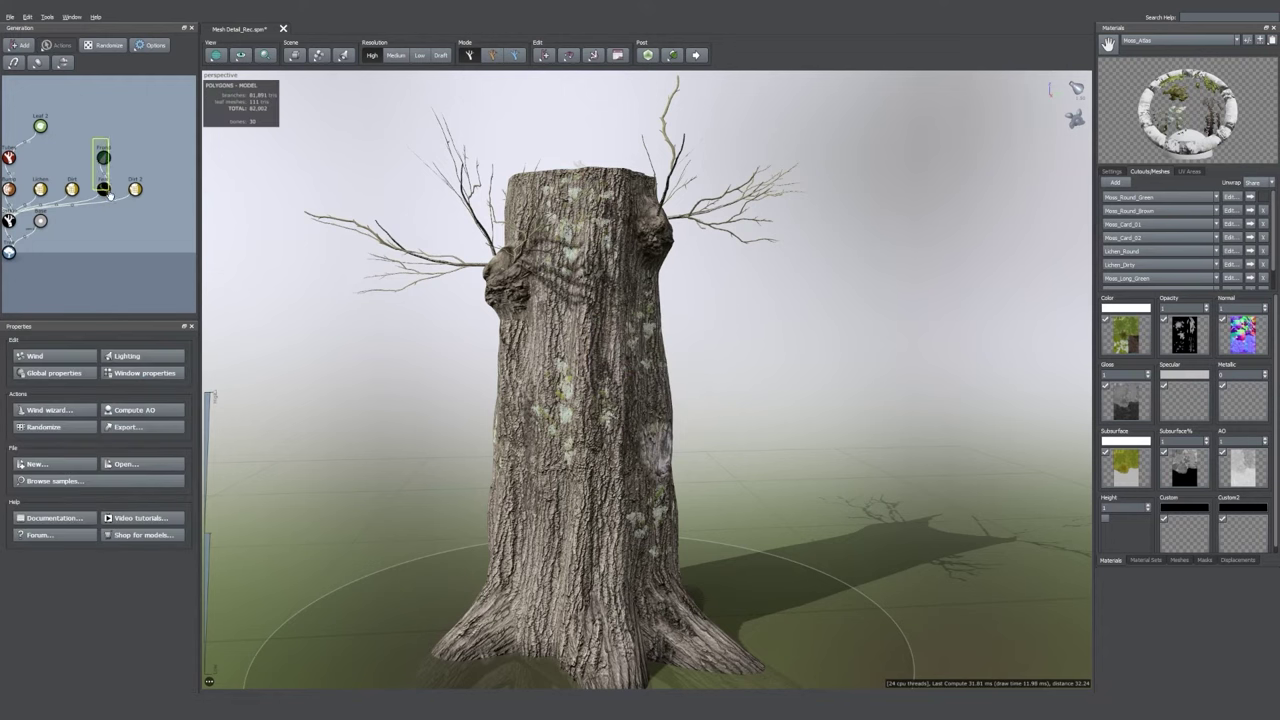
drag(110, 196, 110, 197)
key(ctrl+d)
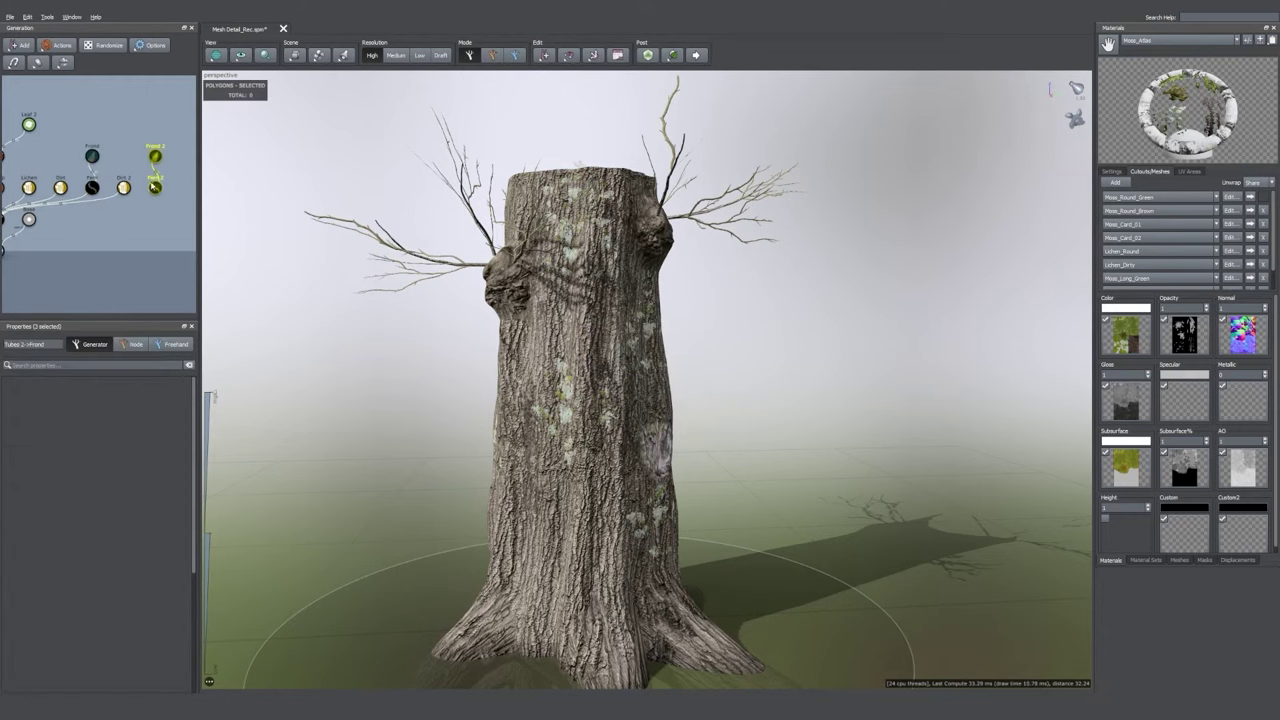
click(155, 199)
click(14, 364)
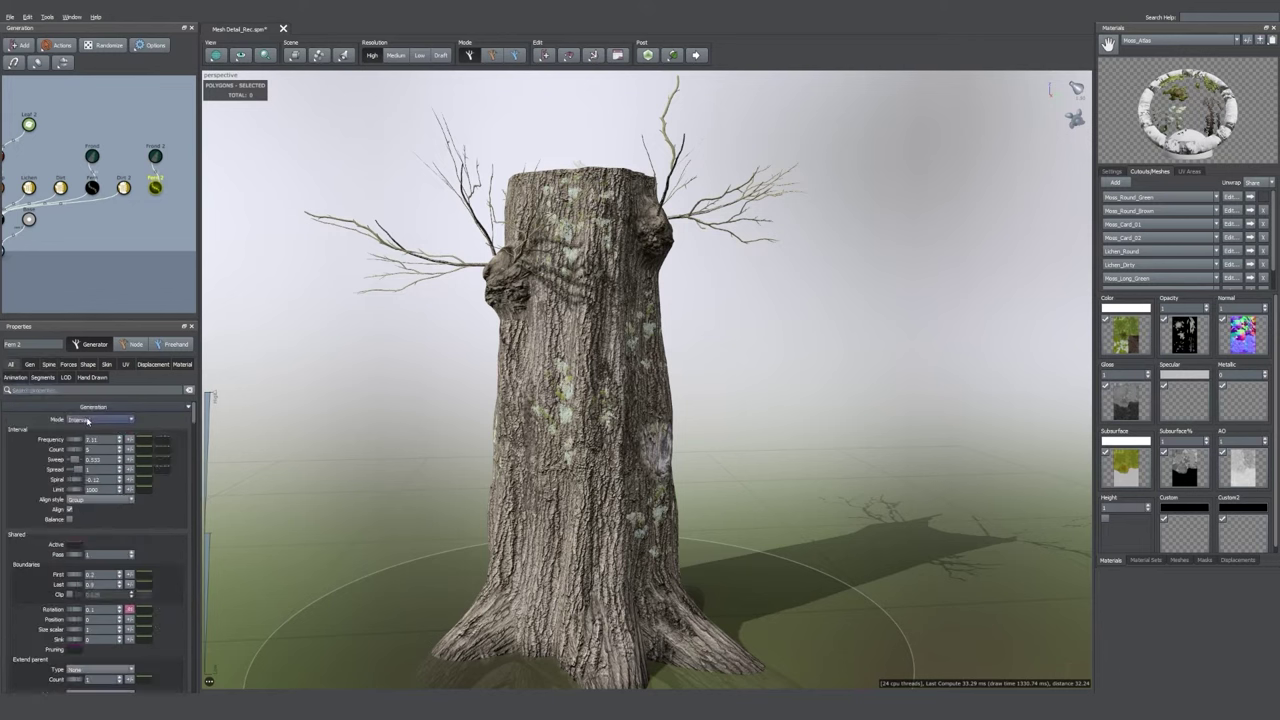
click(88, 420)
click(88, 388)
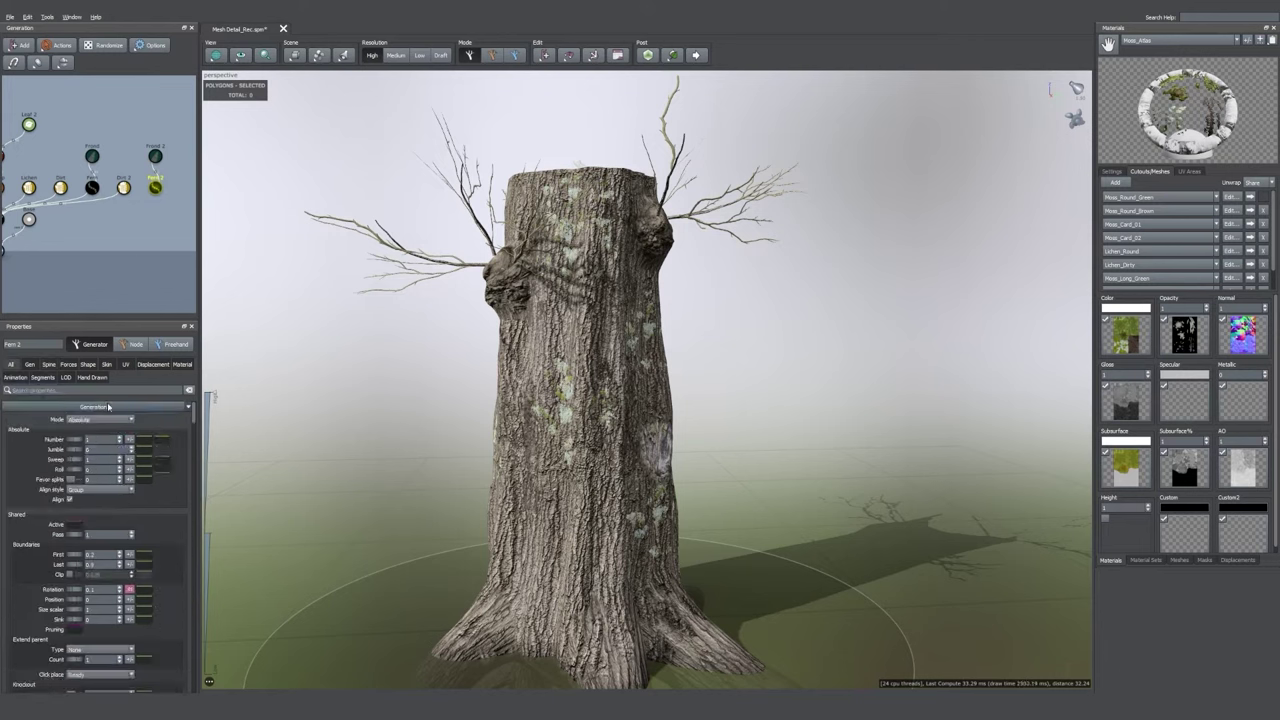
- Link the duplicated Fern generator to the Base generator as its parent
middle_drag(140, 253, 149, 235)
scroll(152, 203, down, 2)
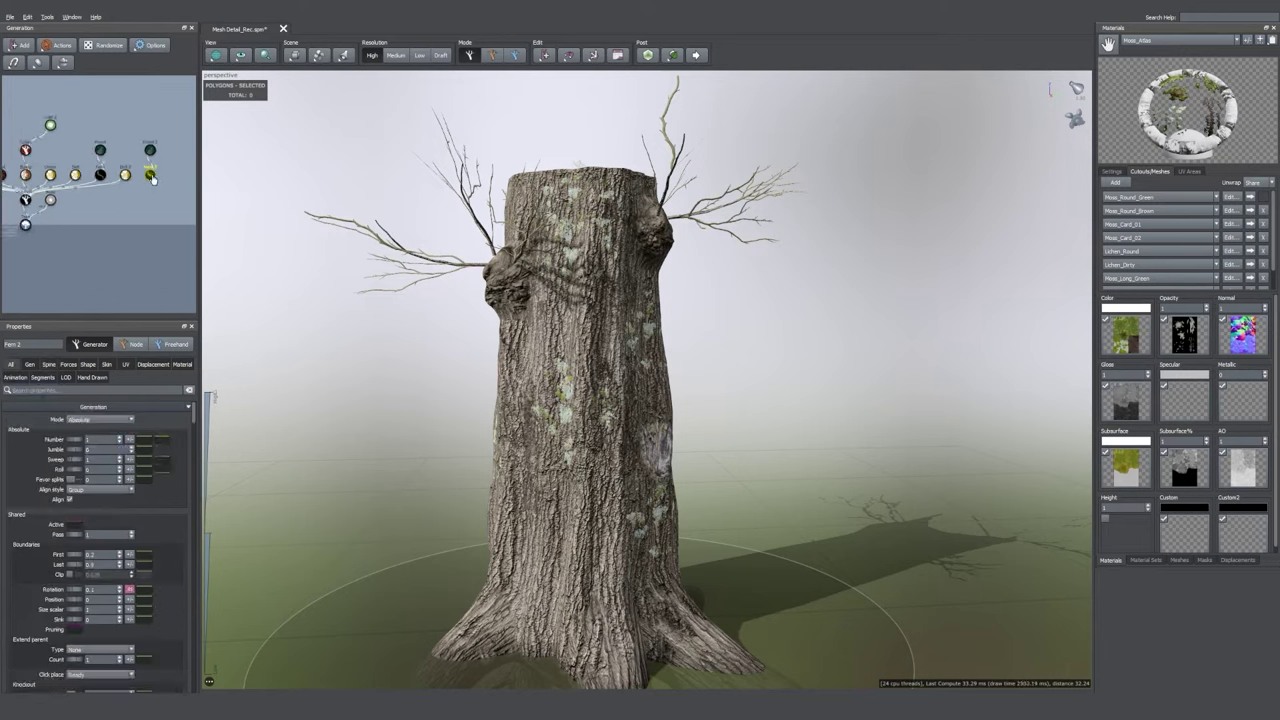
drag(49, 202, 108, 180)
click(128, 169)
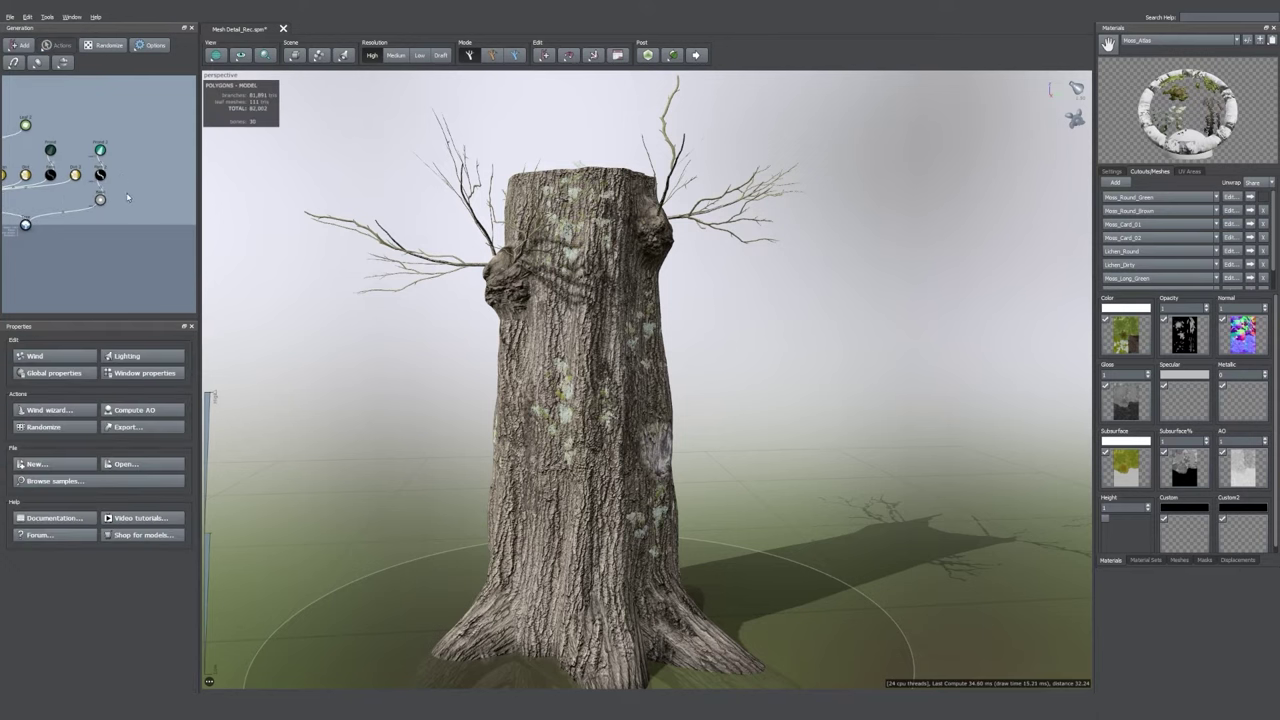
- Add a Rectangle projector, stand it upright beside the trunk and widen it to 14.72
click(64, 63)
mouse_move(100, 72)
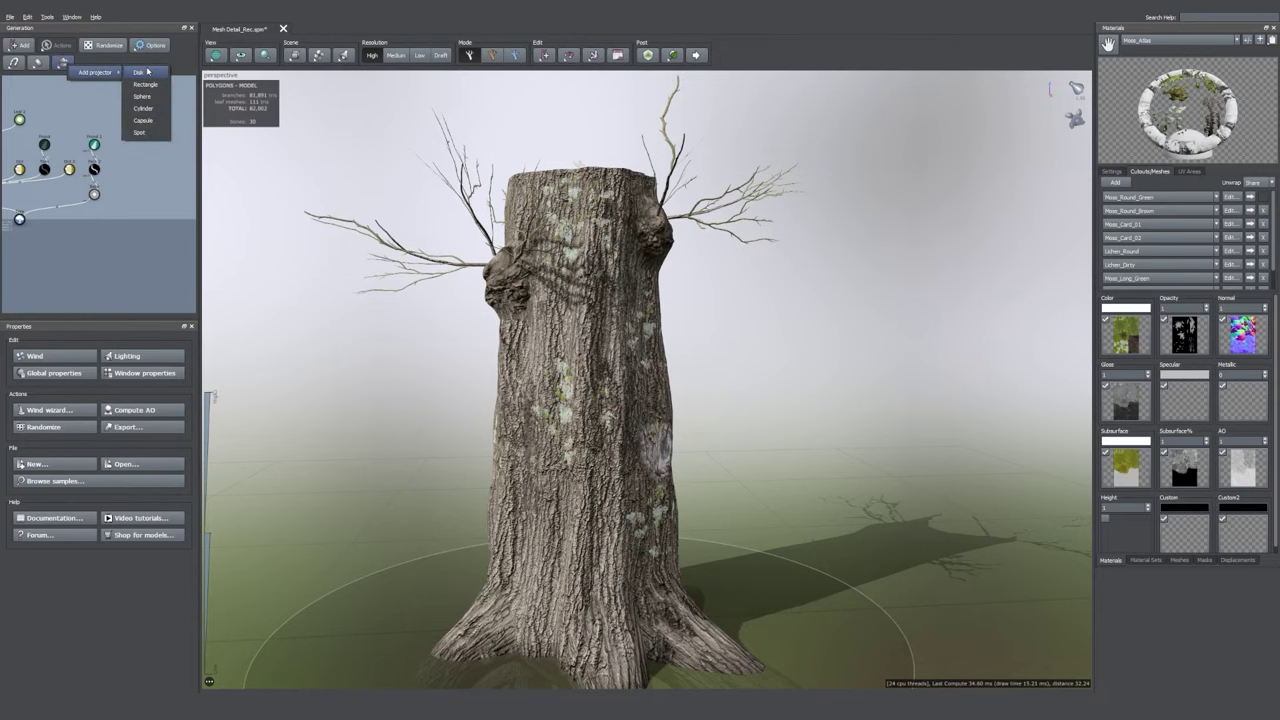
click(146, 85)
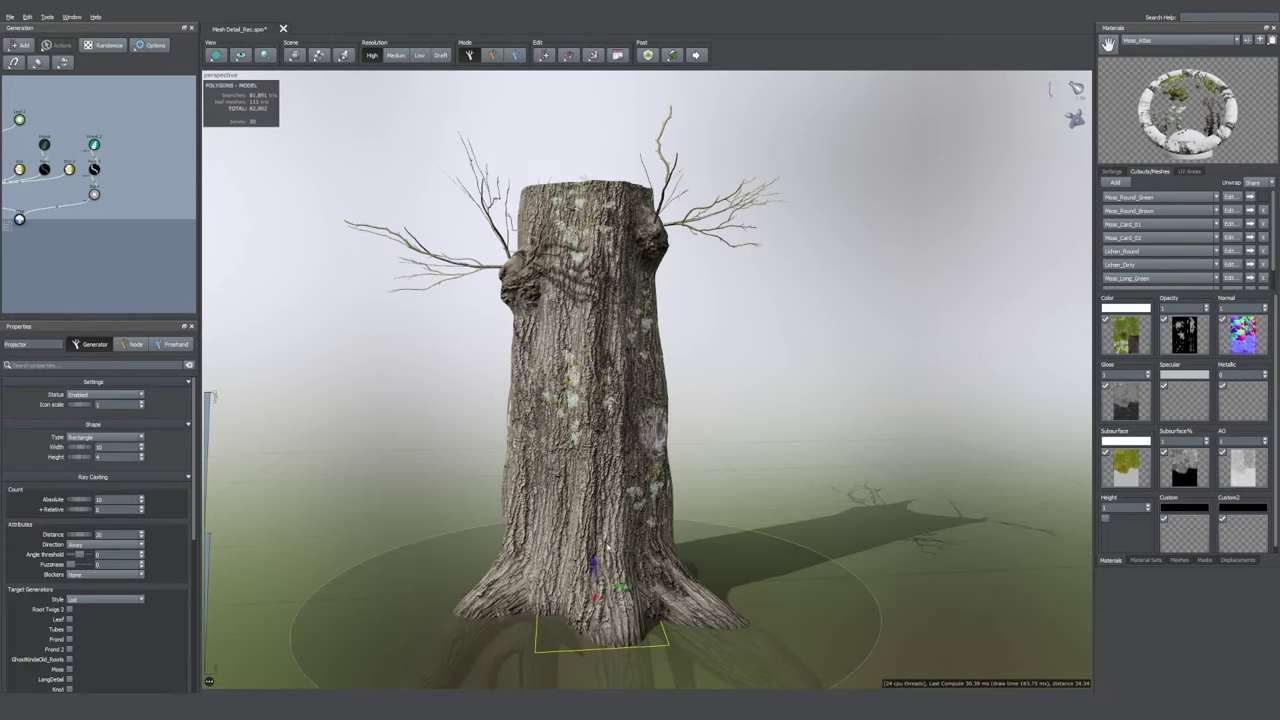
drag(594, 560, 594, 398)
drag(640, 415, 743, 410)
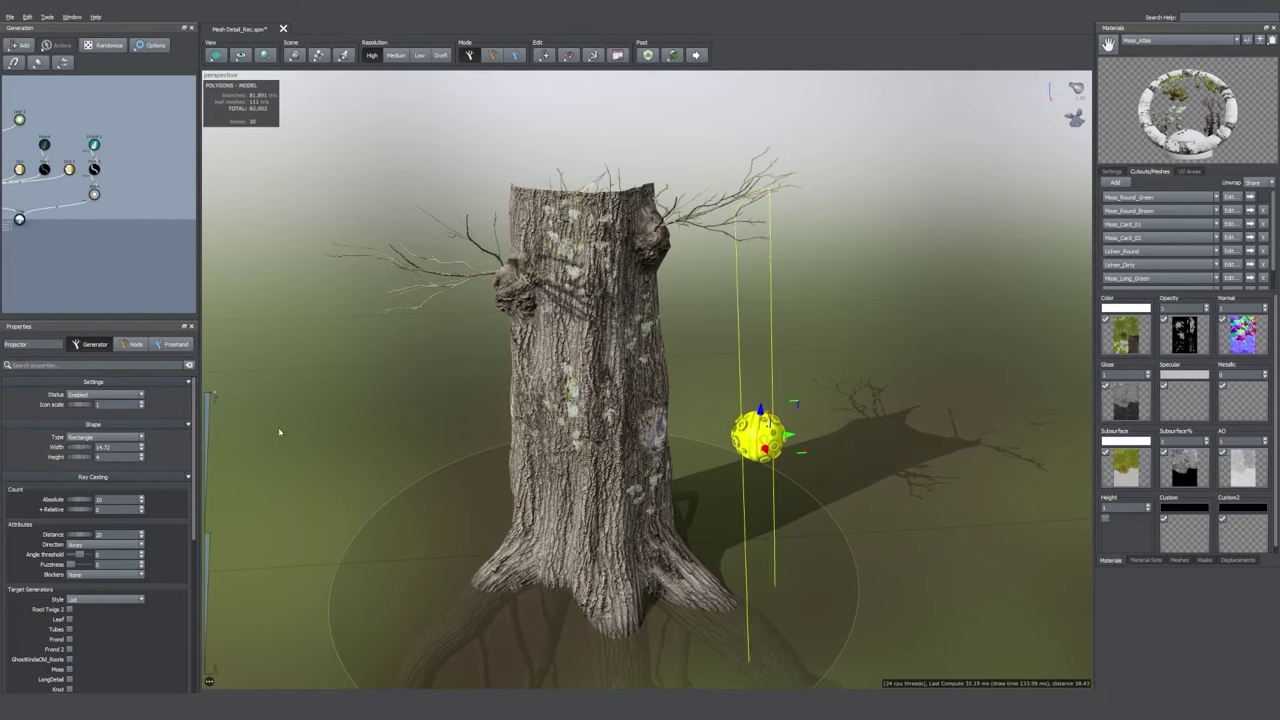
- Set the GhostKindaOld_Trunk generator as a target of the rectangle projector
scroll(131, 497, down, 7)
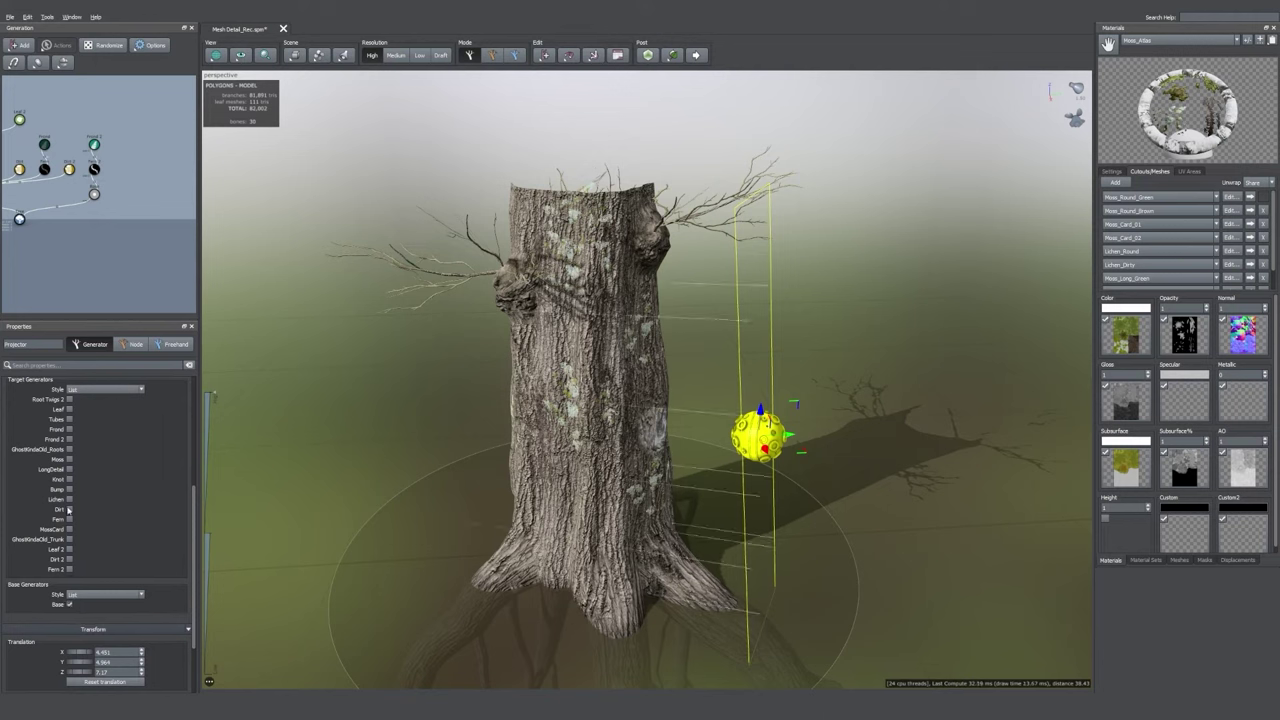
middle_drag(82, 258, 180, 265)
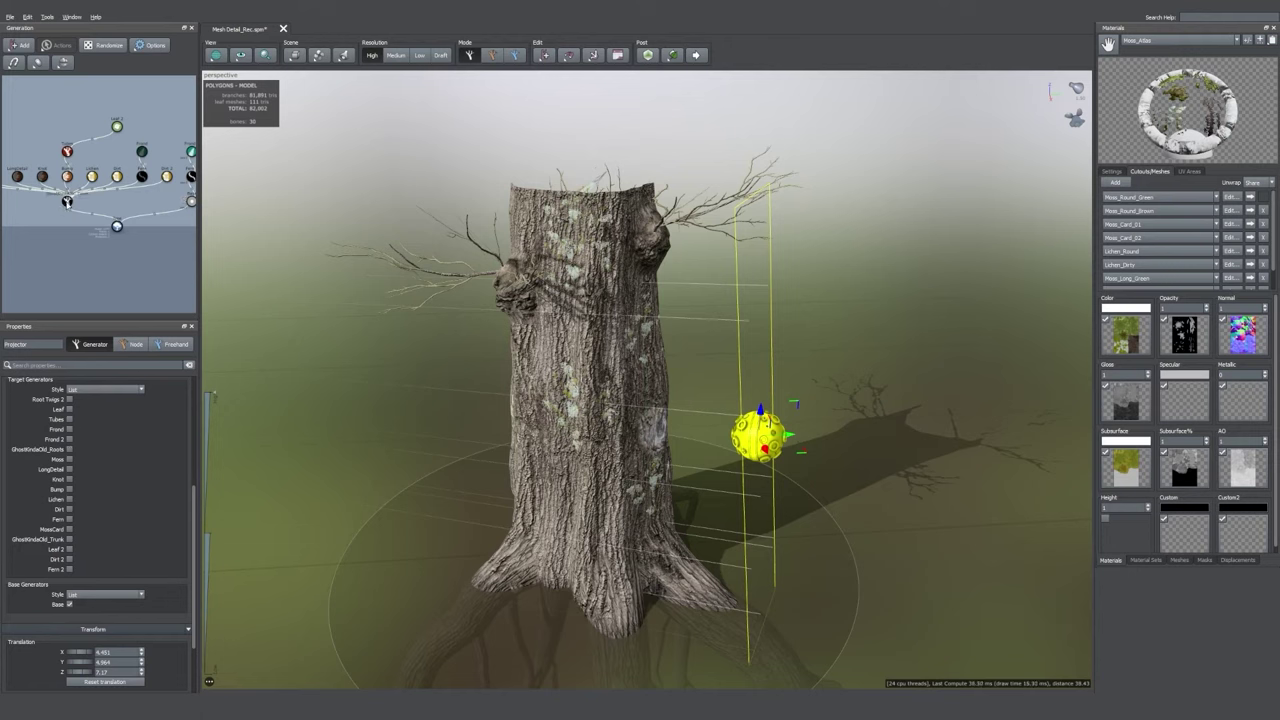
click(67, 203)
scroll(68, 204, up, 5)
scroll(68, 204, down, 3)
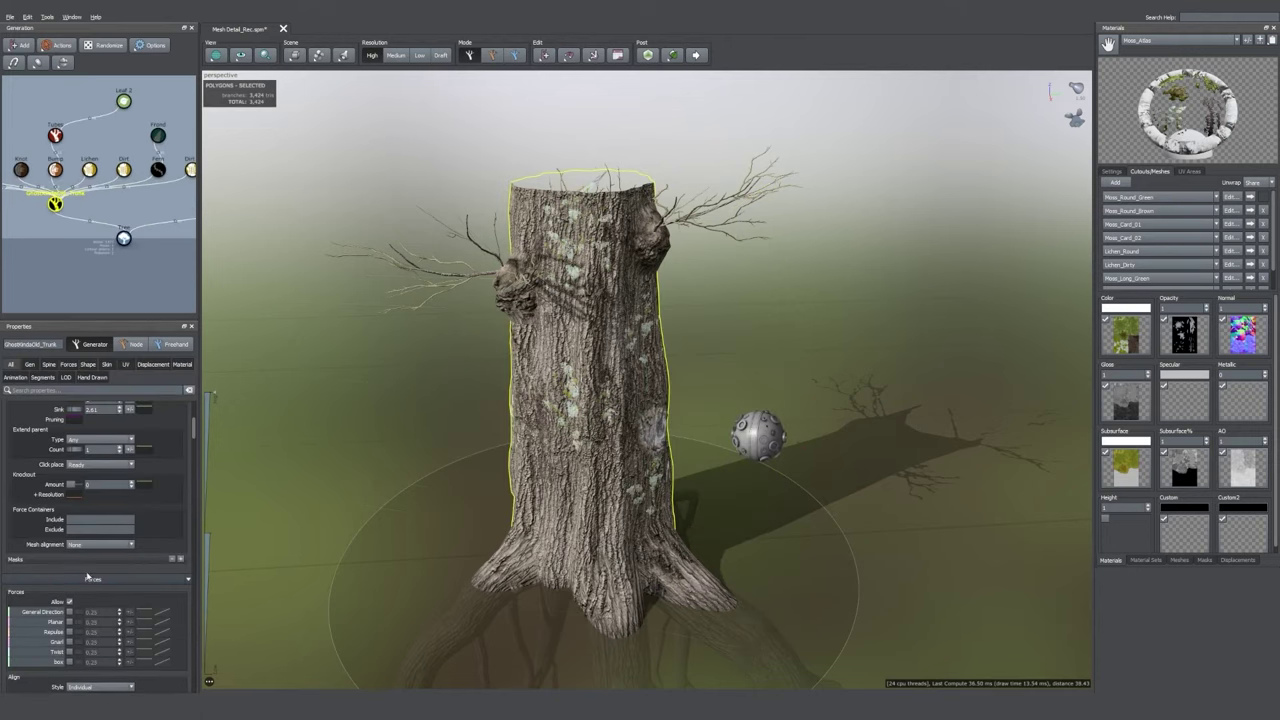
click(758, 435)
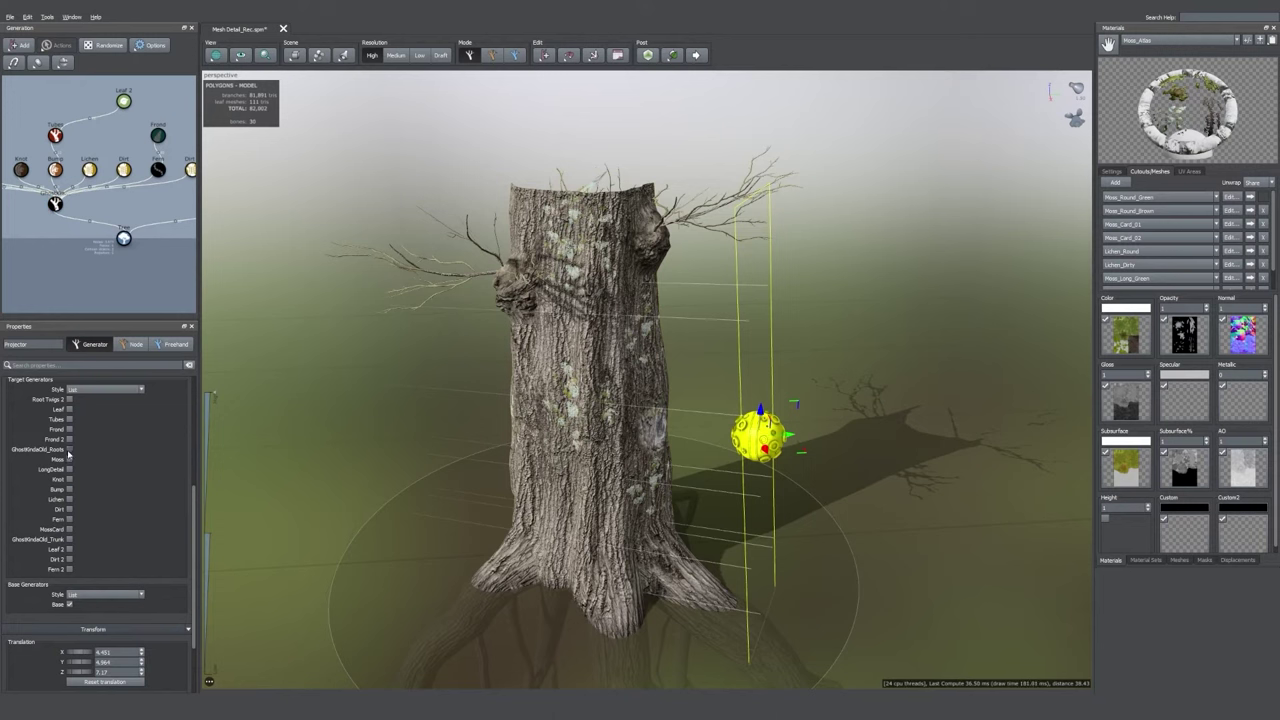
click(69, 539)
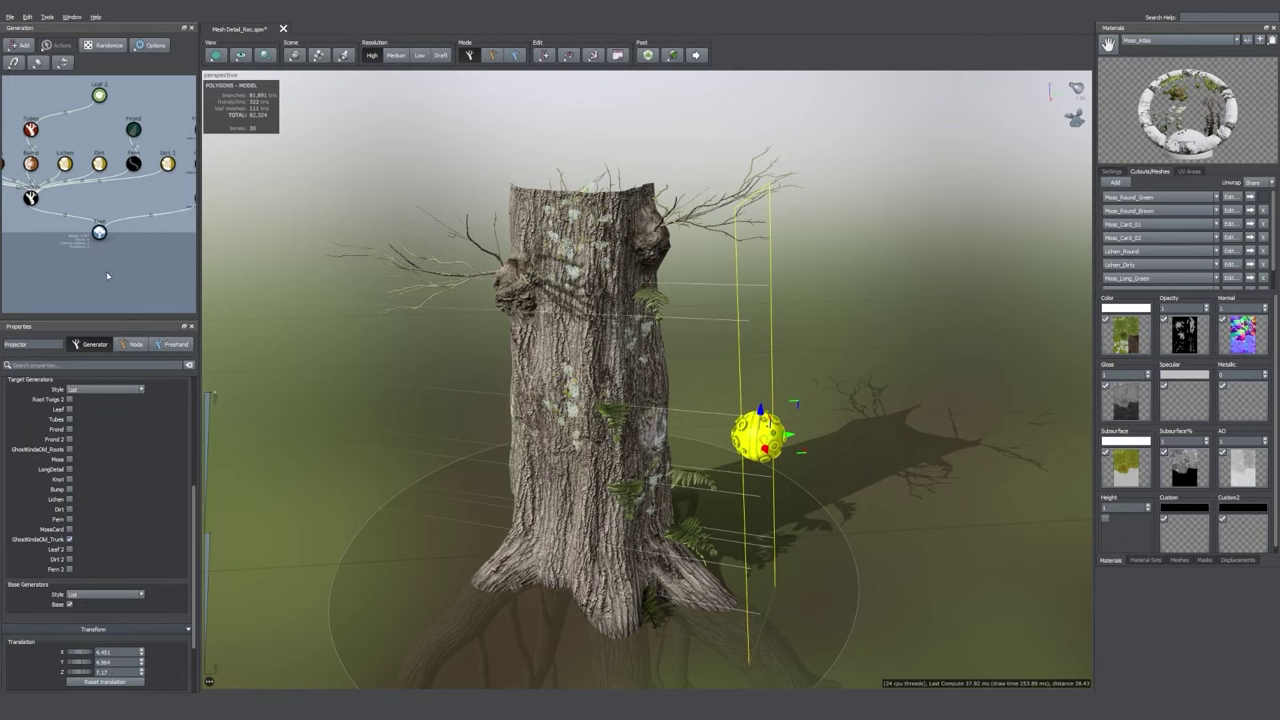
- Set the projector's absolute ray count to 300 and move the projector upward beside the trunk
scroll(94, 482, up, 5)
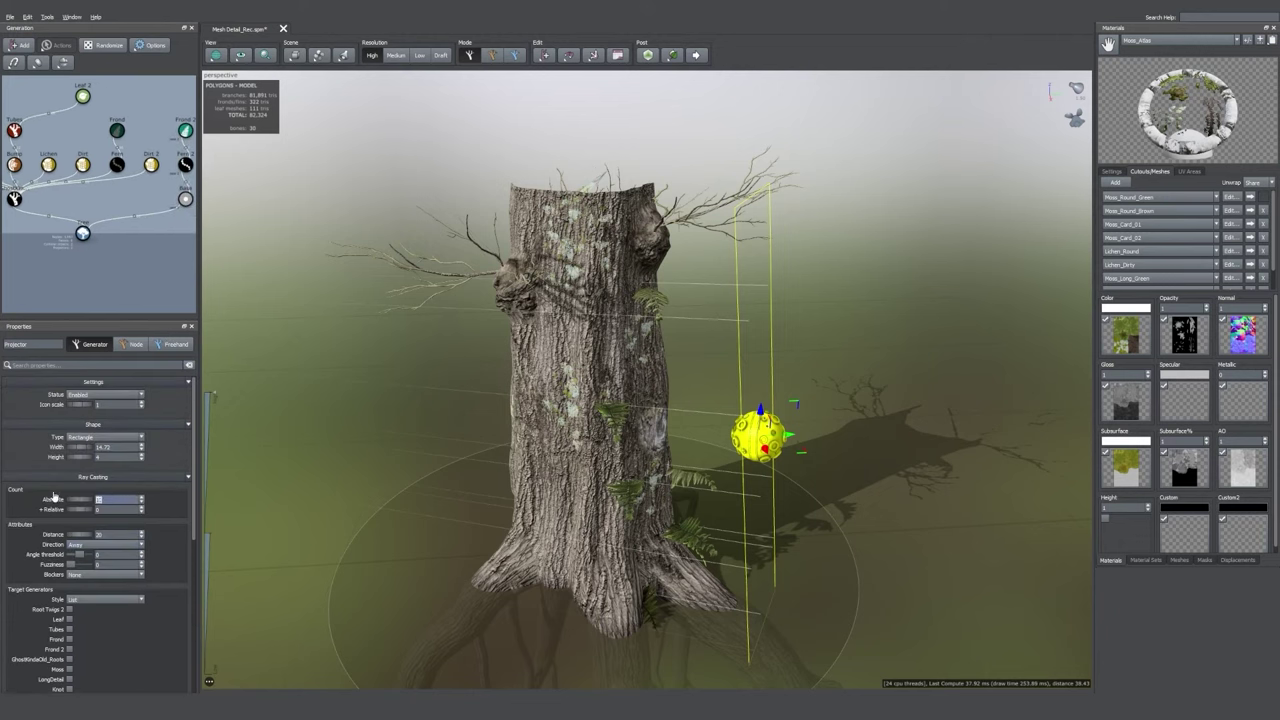
key(Return)
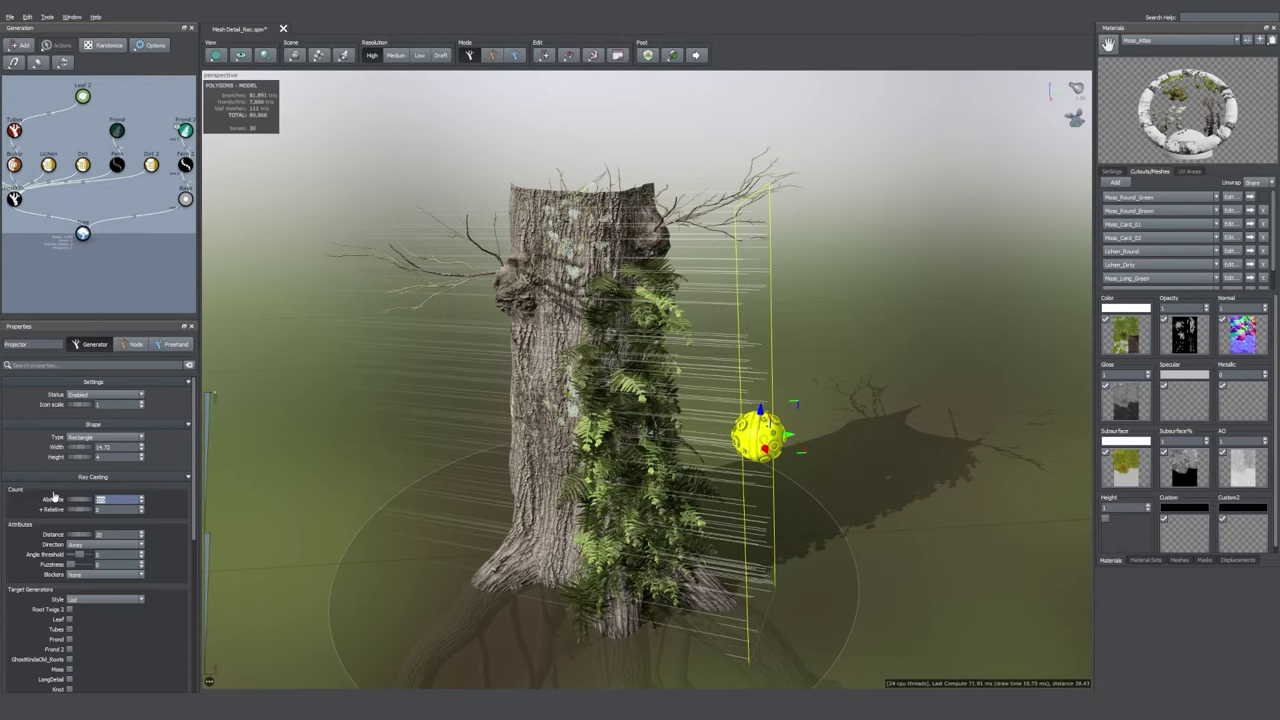
drag(285, 432, 596, 353)
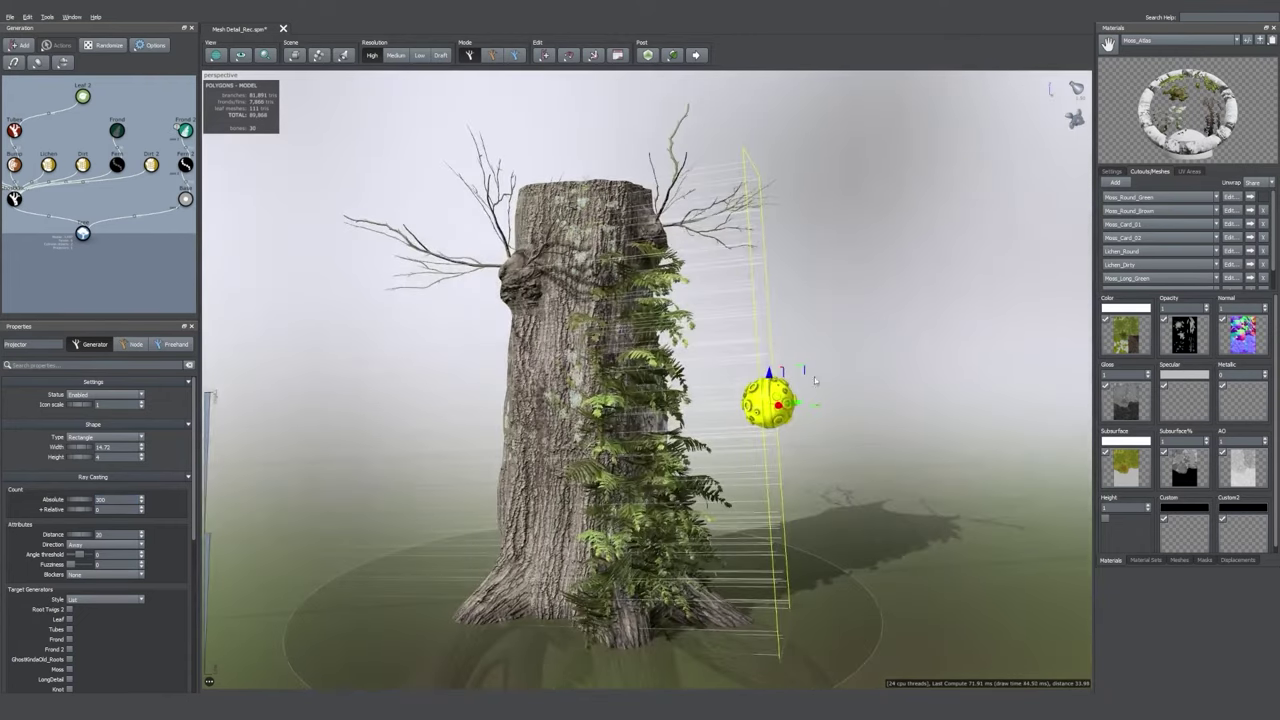
drag(805, 368, 791, 466)
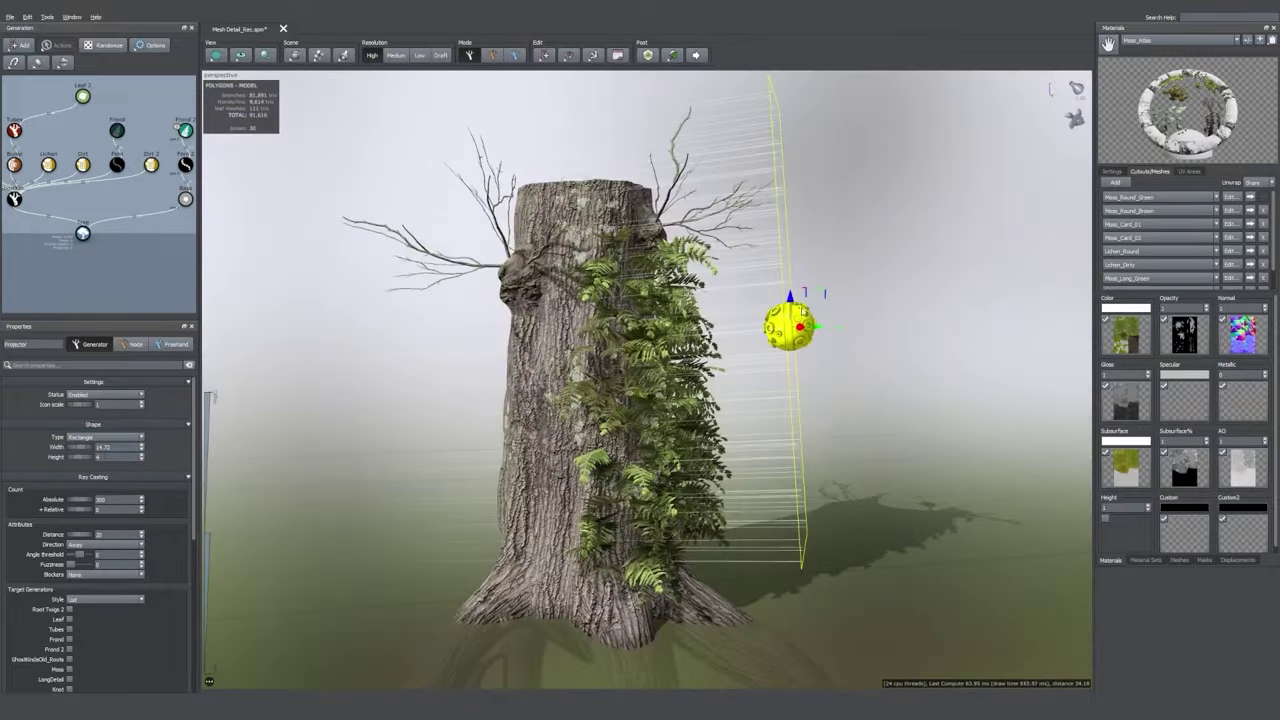
- Reduce the projector's icon scale to 0.46 and set its ray casting fuzziness to 0.242
drag(79, 407, 55, 408)
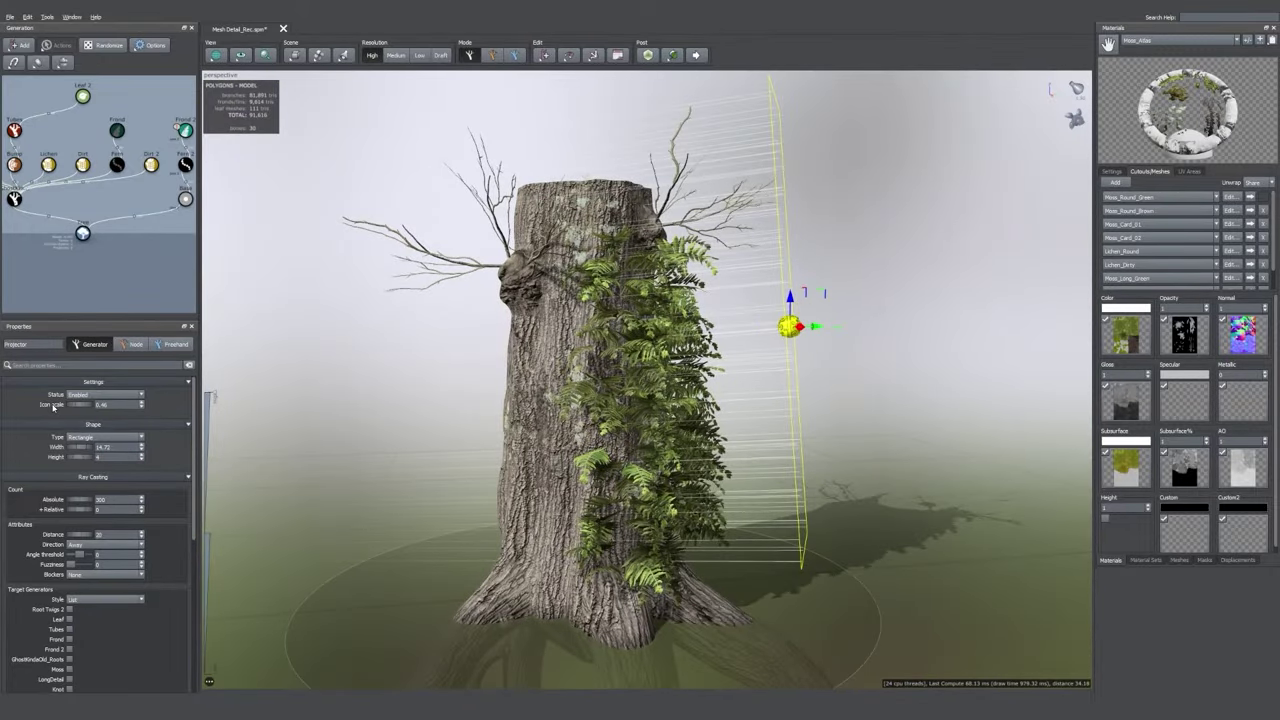
scroll(154, 520, down, 1)
drag(71, 535, 77, 537)
scroll(120, 550, down, 3)
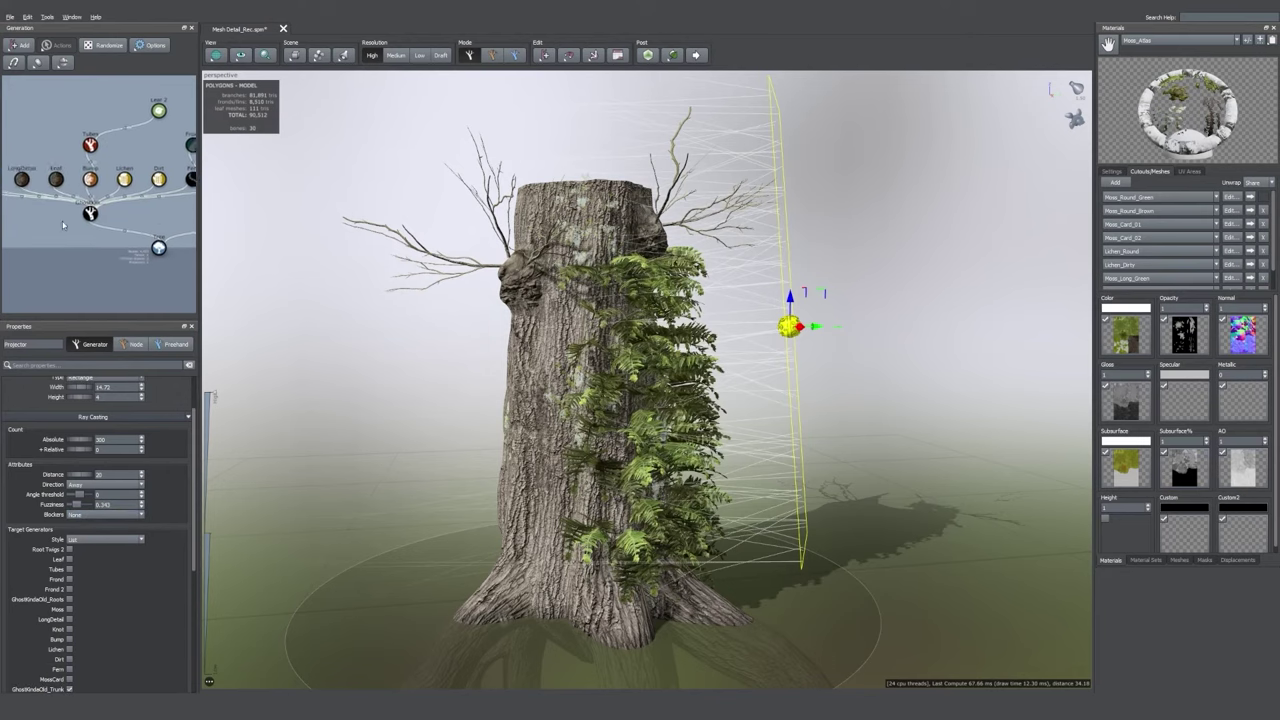
- Add the GhostKindaOld_Roots generator to the projector's targets and adjust the projector rectangle's height
click(70, 540)
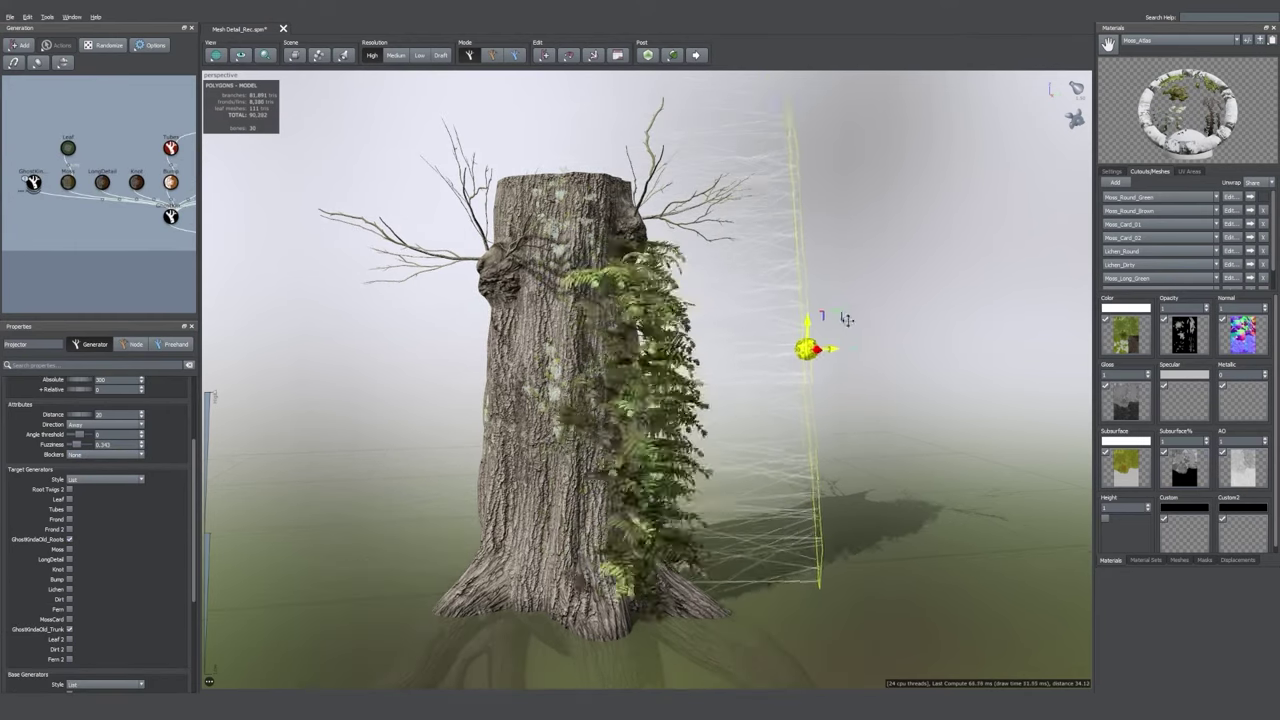
key(space)
drag(828, 346, 886, 268)
scroll(85, 462, up, 4)
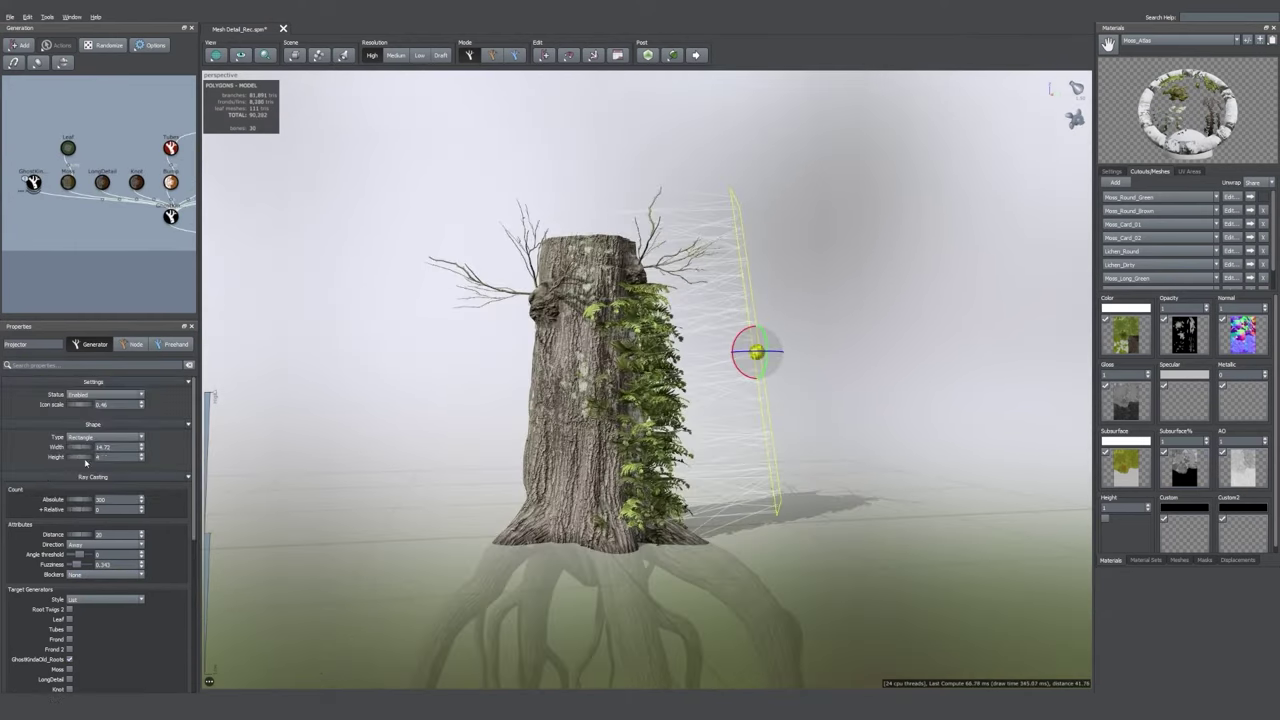
drag(86, 457, 100, 457)
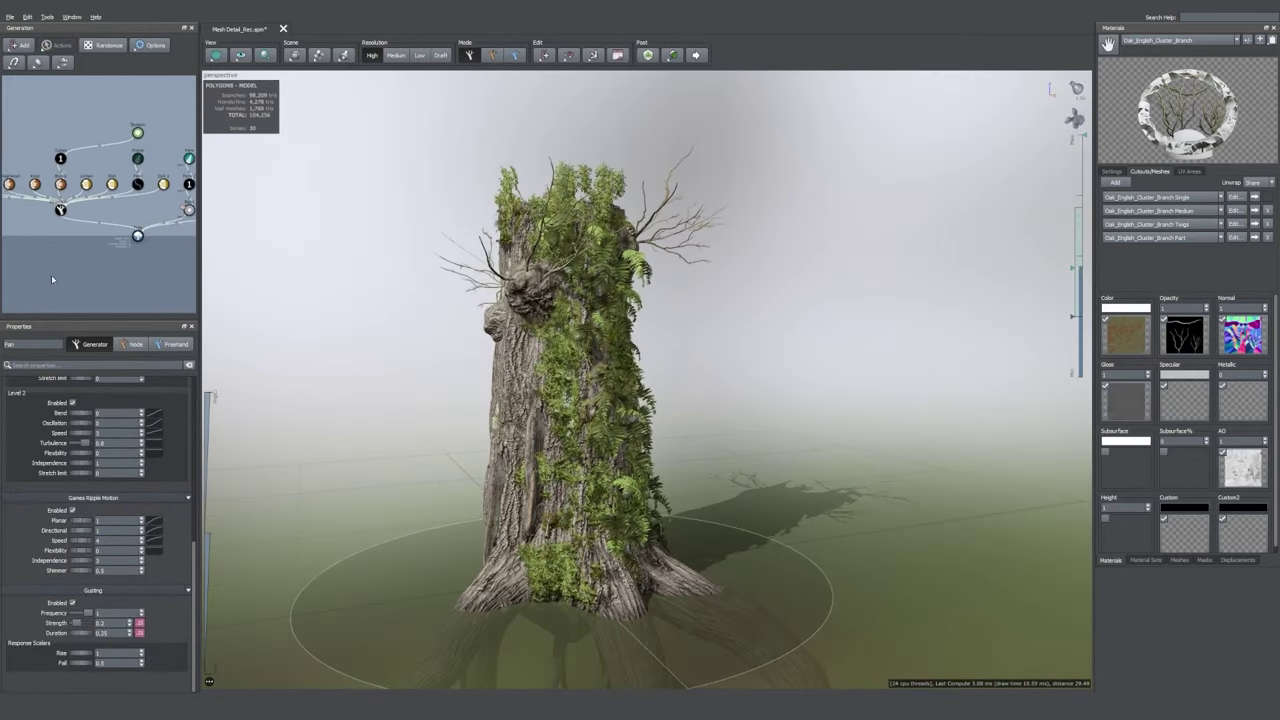
- Add a photogrammetry Mesh detail generator and attach it to the trunk generator
click(54, 265)
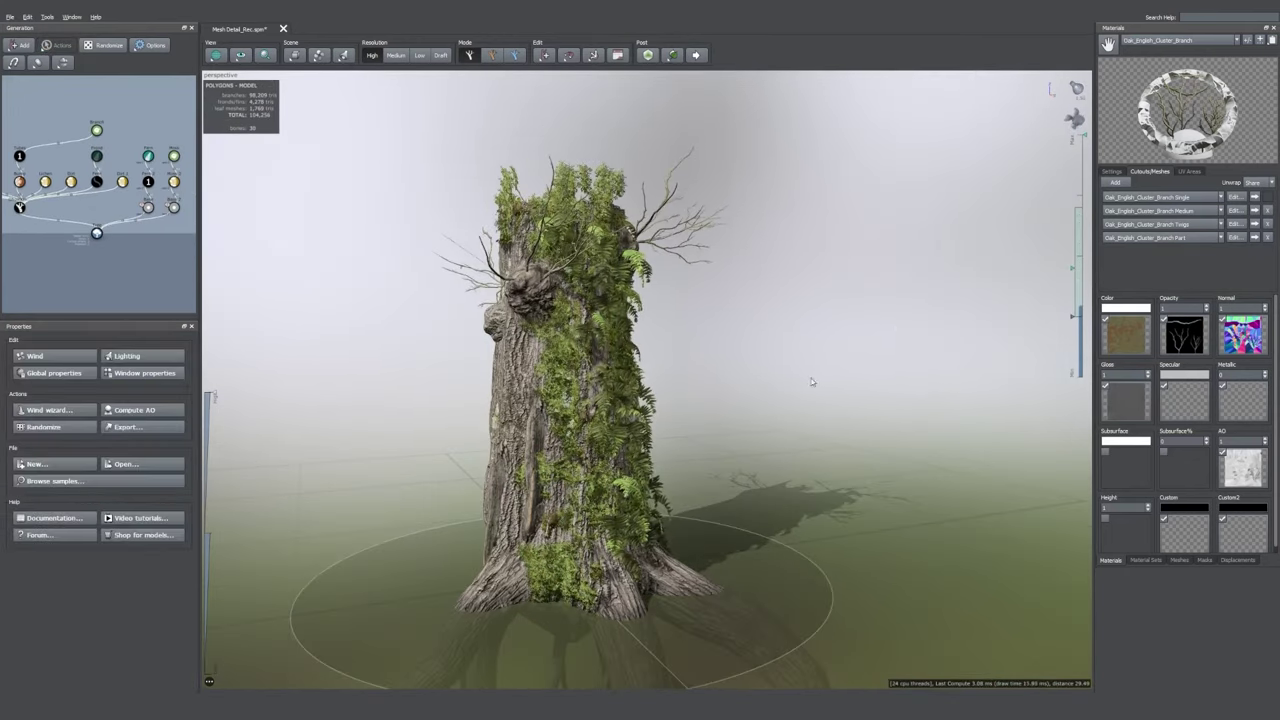
right_click(151, 223)
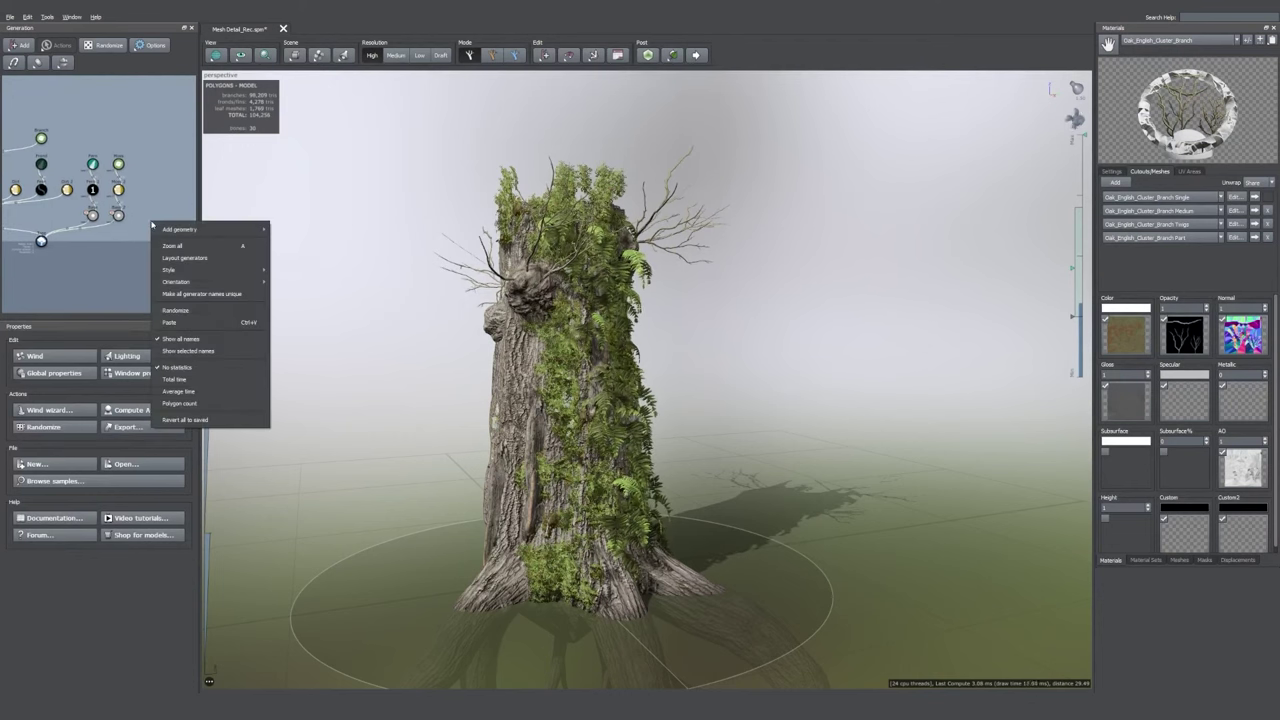
mouse_move(205, 231)
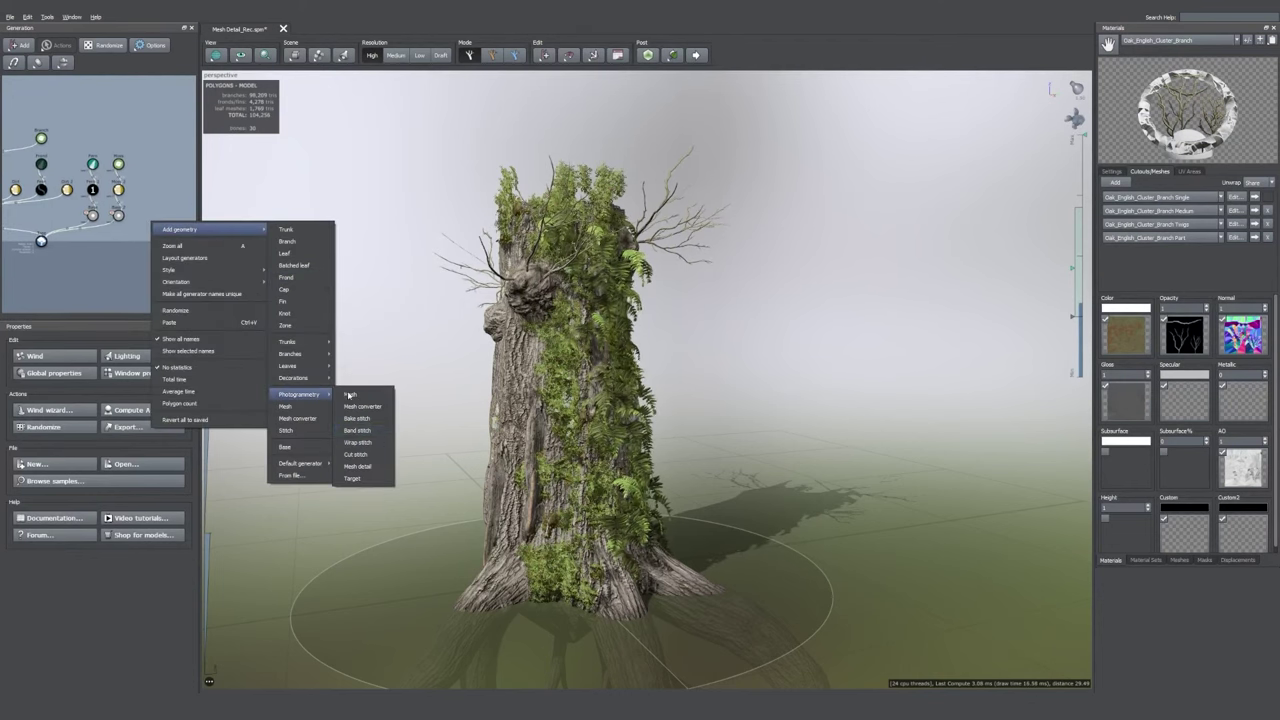
click(358, 466)
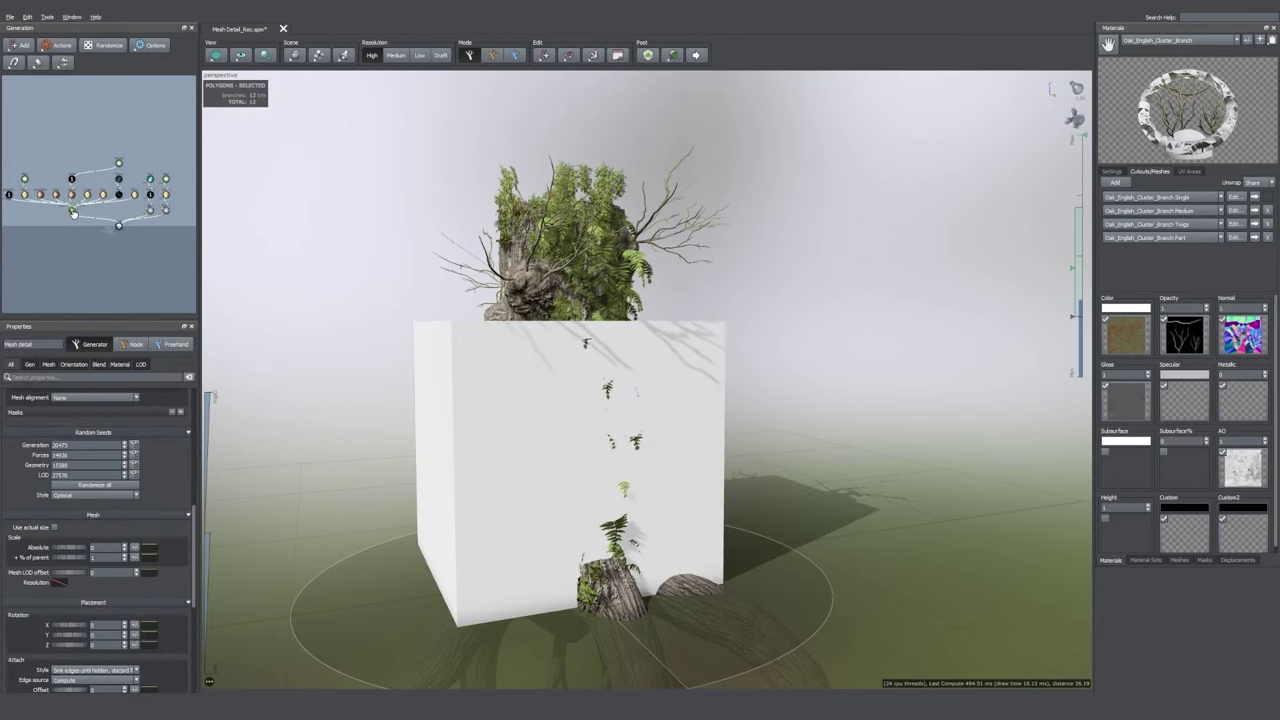
drag(72, 211, 75, 211)
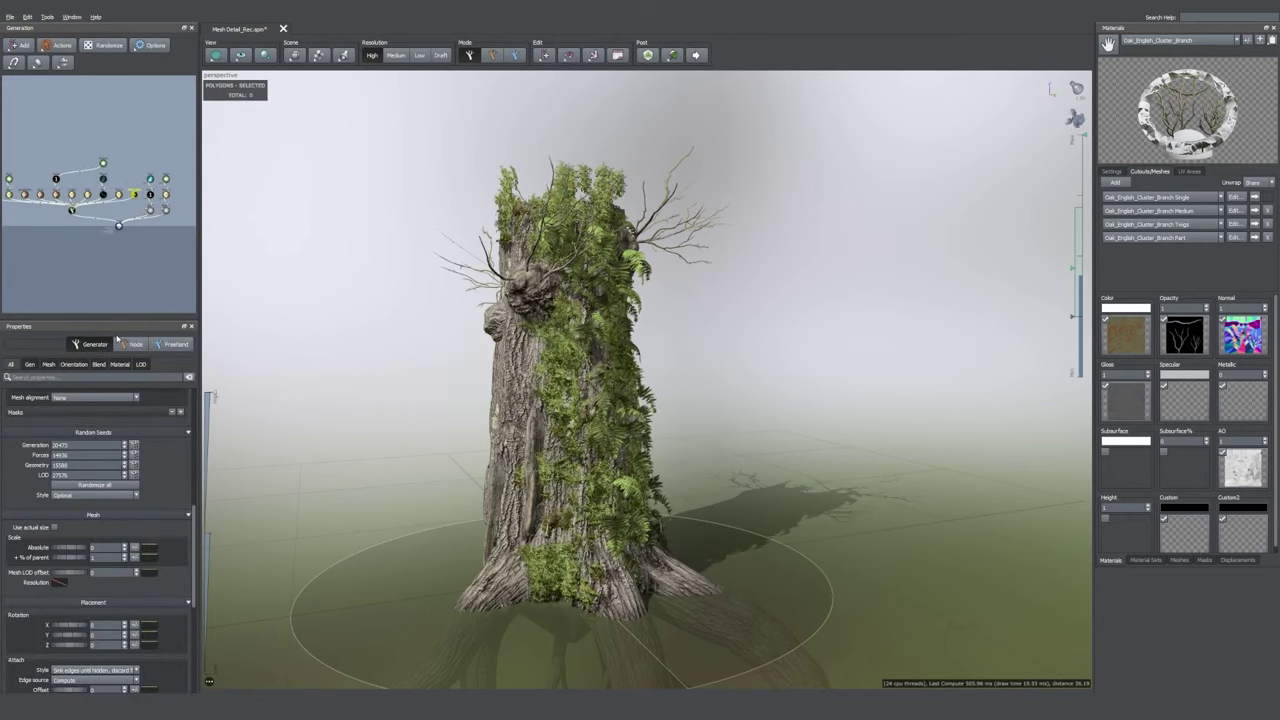
- Set the Mesh detail generator's generation mode to Interval and assign it the Bark Base material
click(12, 365)
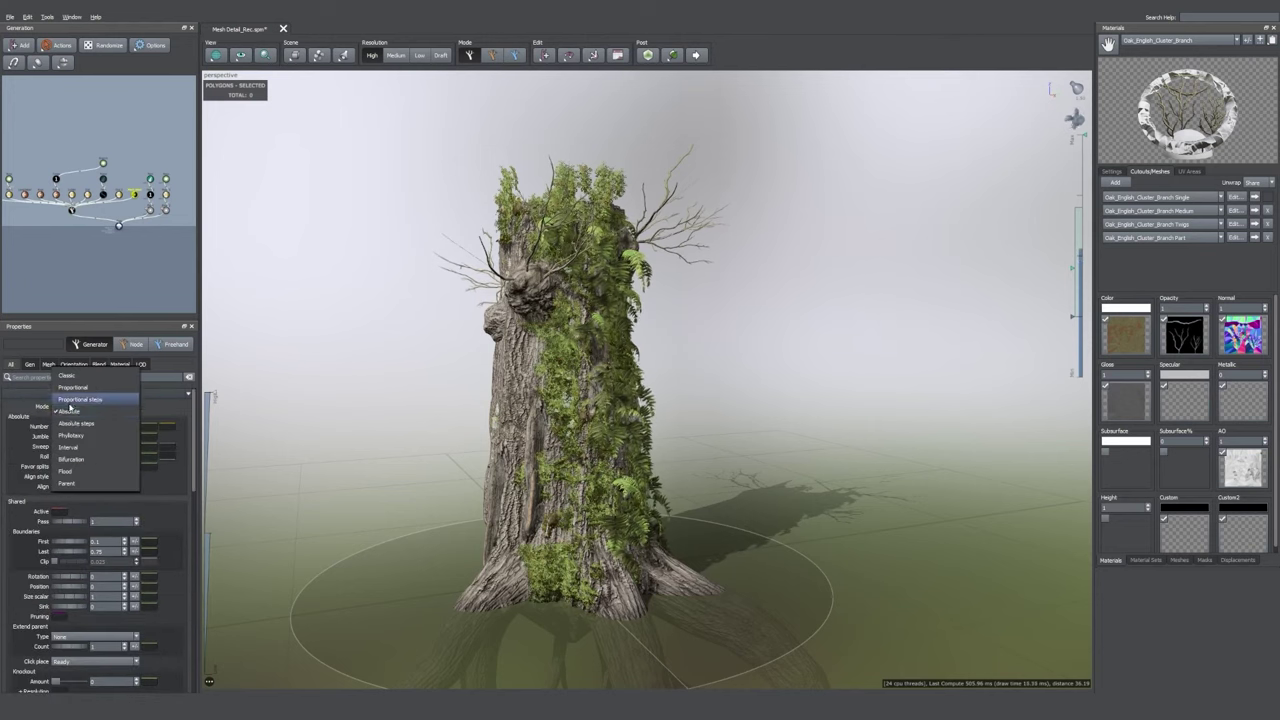
click(82, 456)
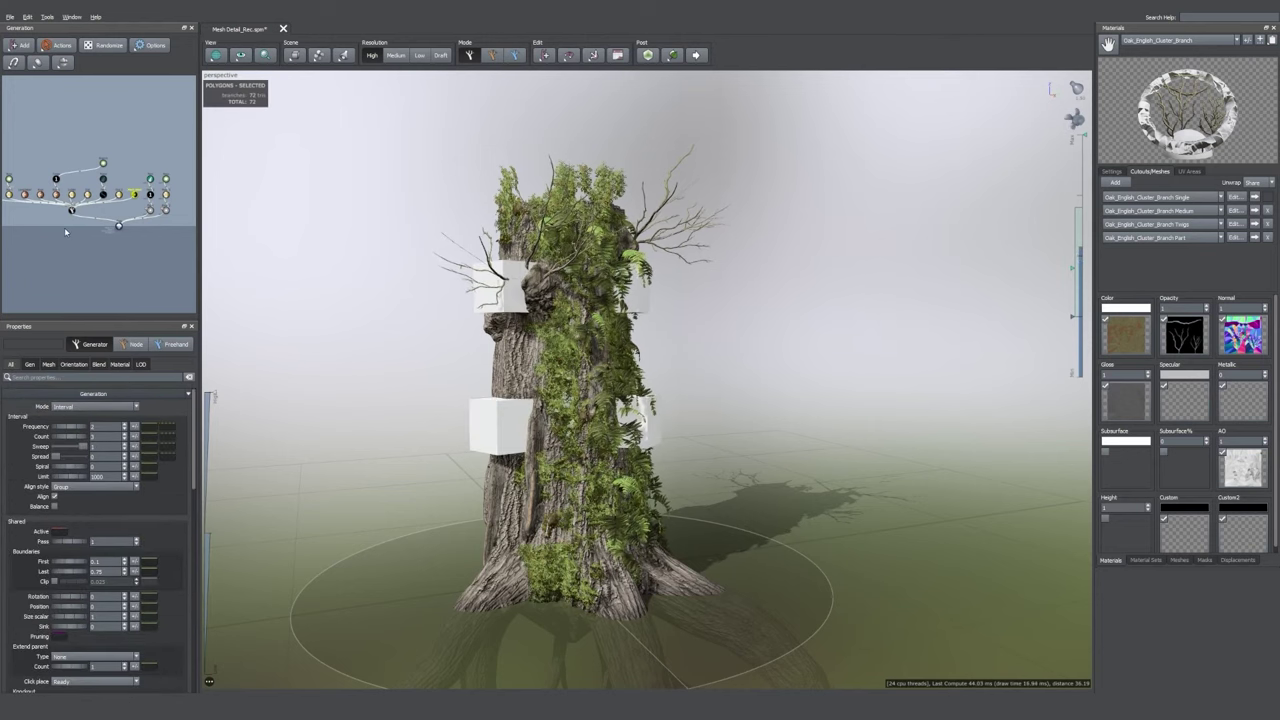
click(120, 364)
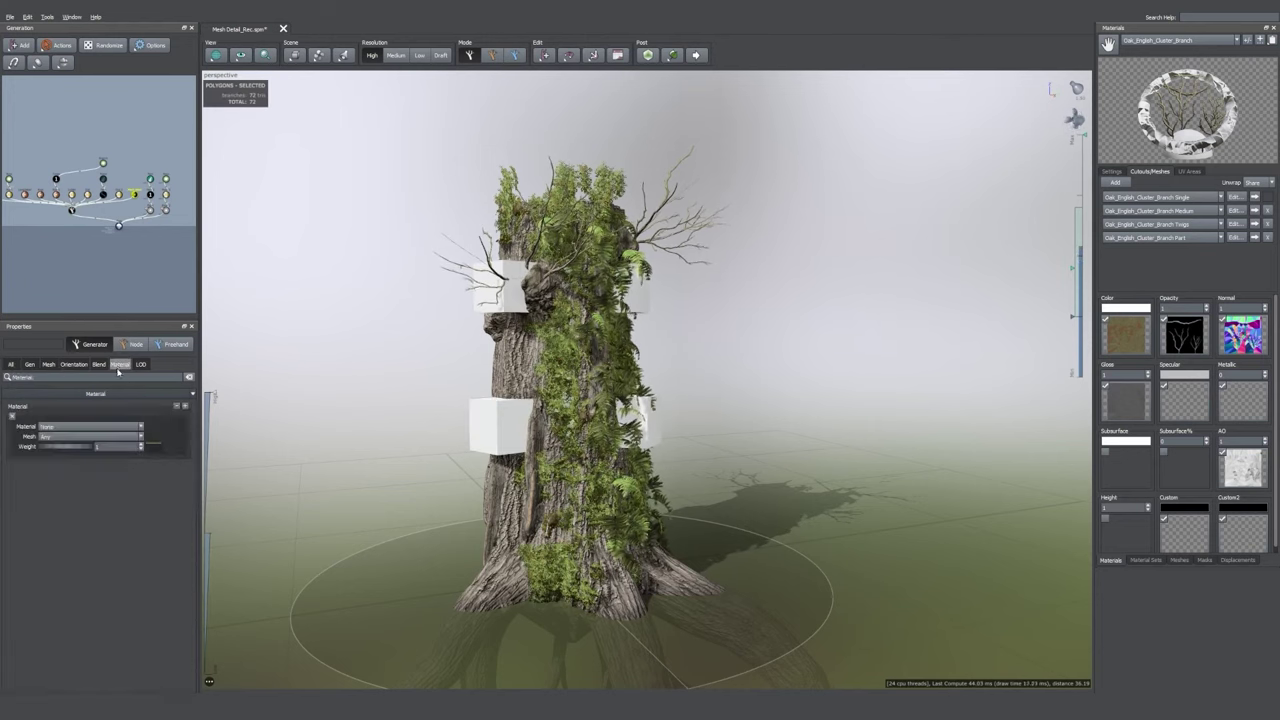
click(87, 430)
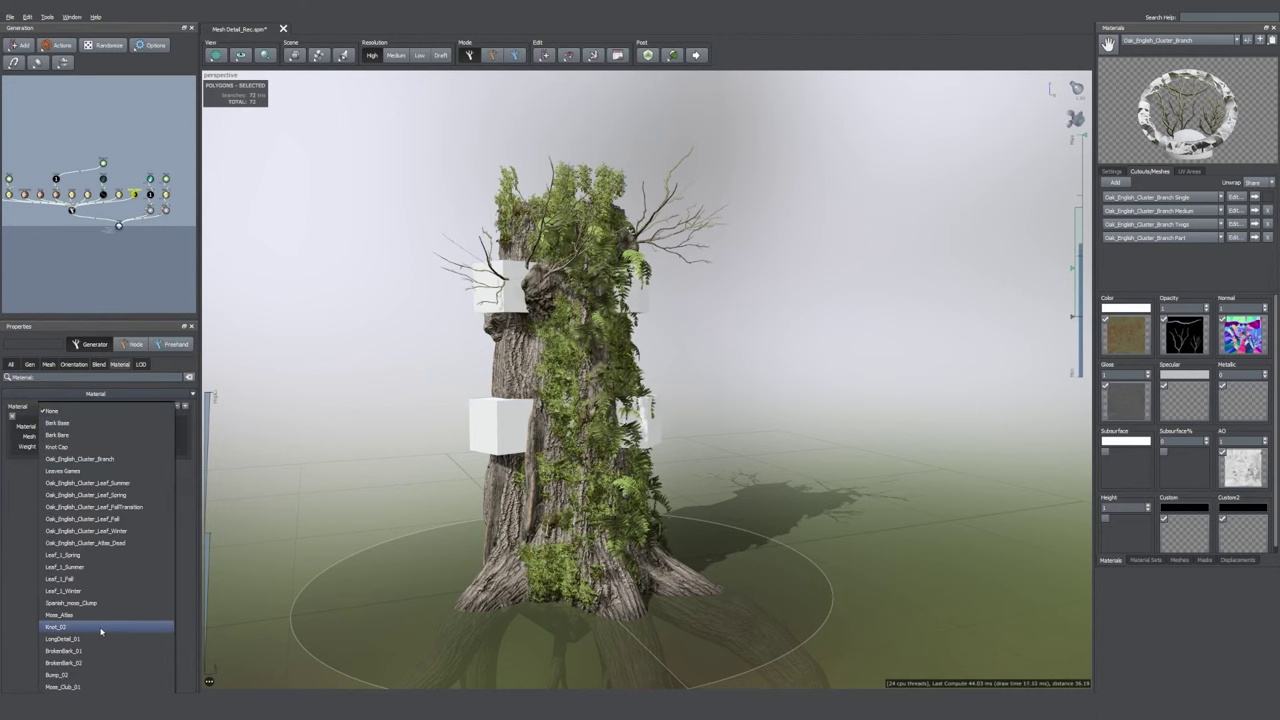
click(90, 424)
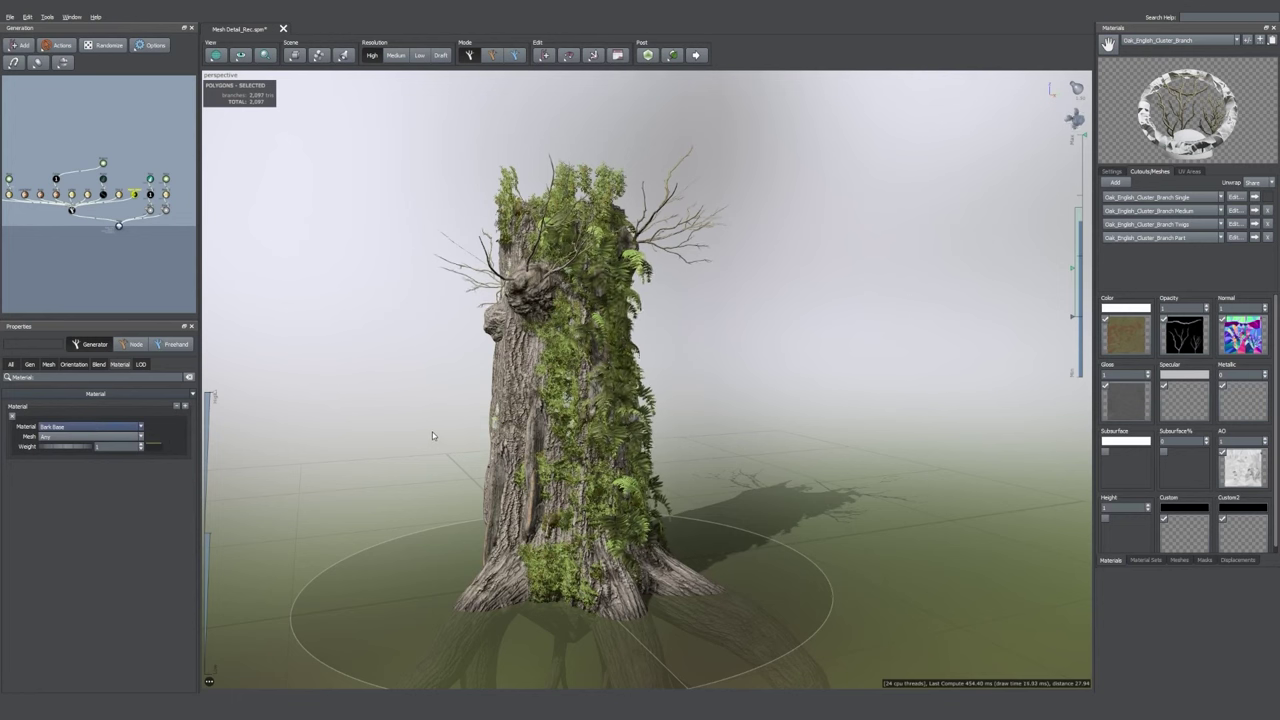
- Set the bark pieces' attach style to Wrap and enlarge their scale relative to the parent
click(50, 366)
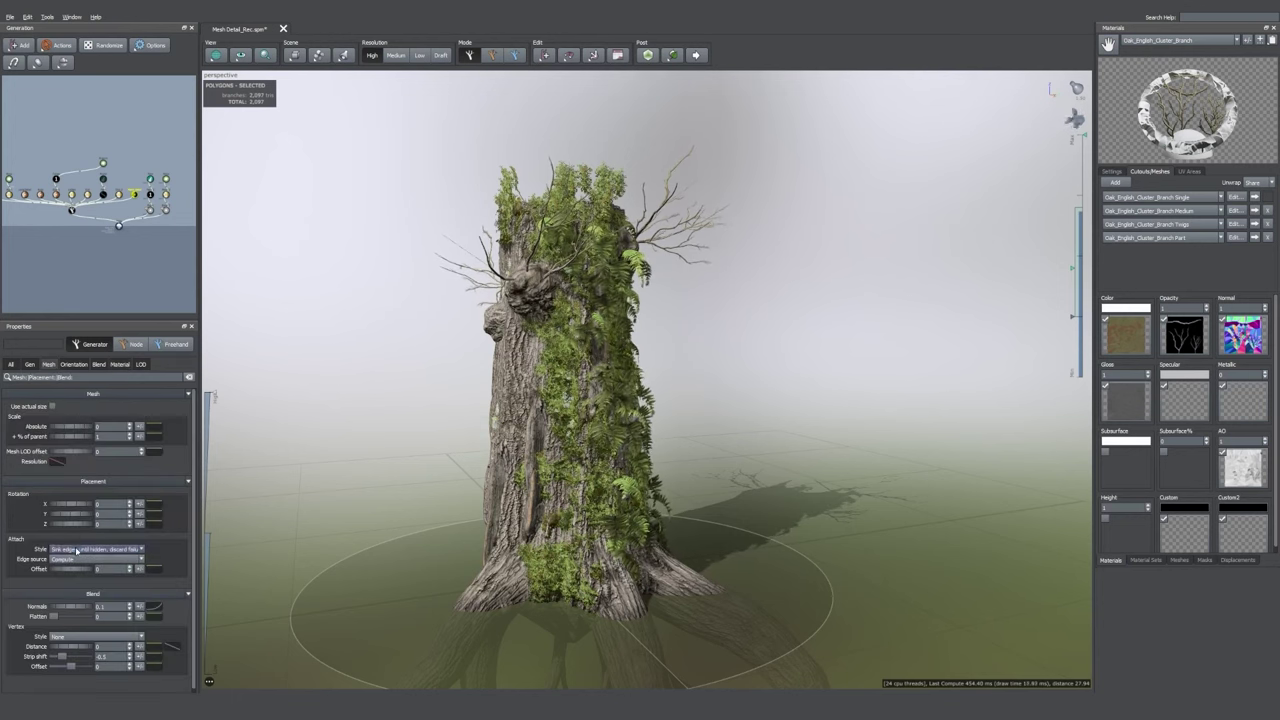
scroll(511, 434, up, 5)
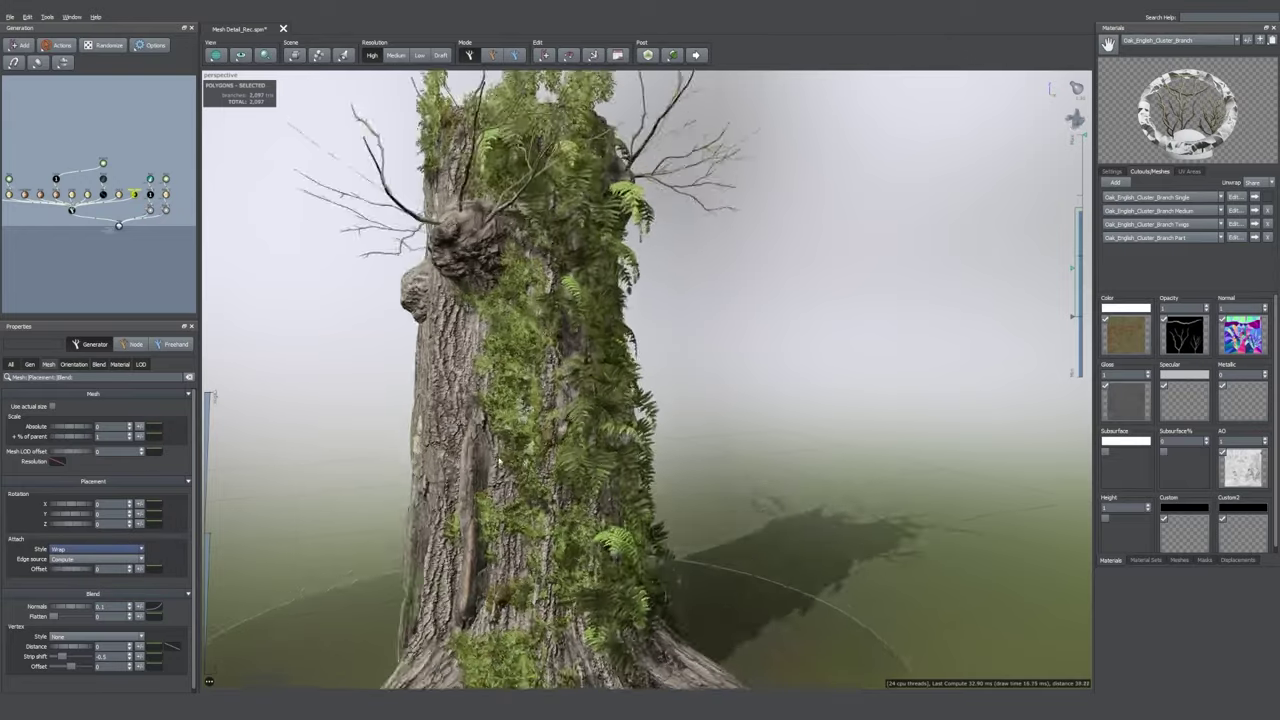
click(527, 515)
scroll(545, 497, up, 8)
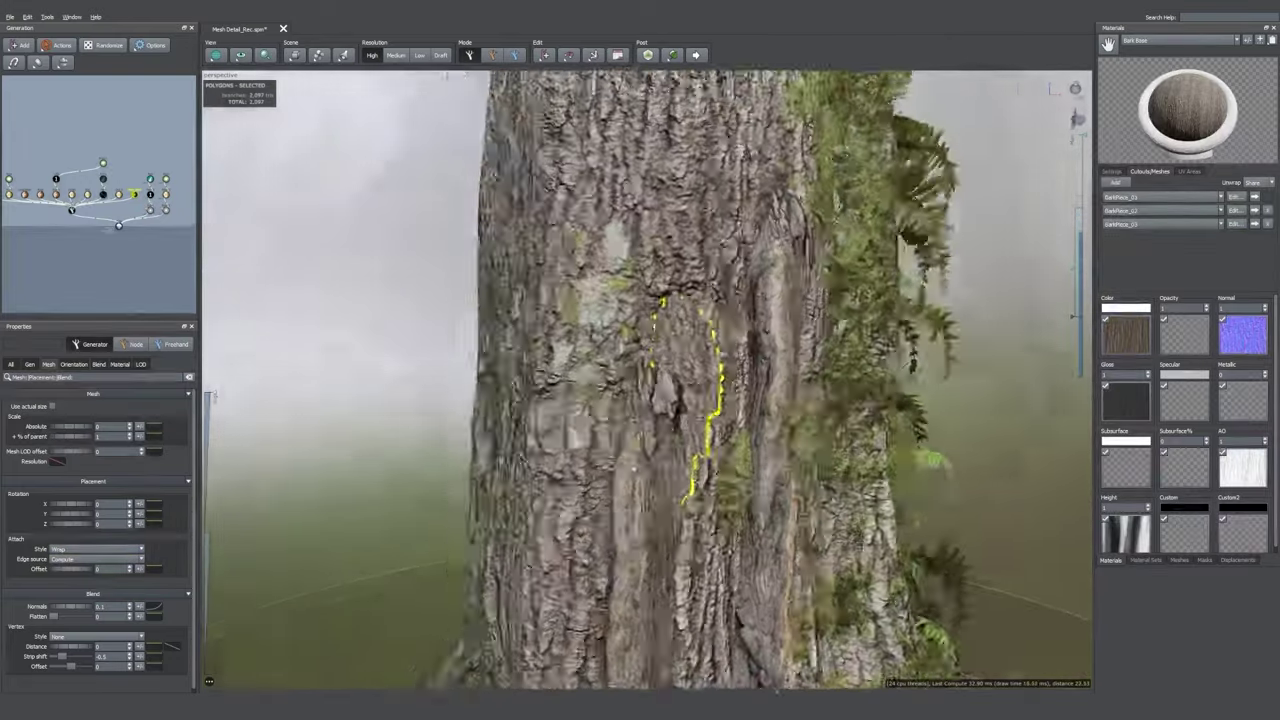
drag(634, 468, 535, 482)
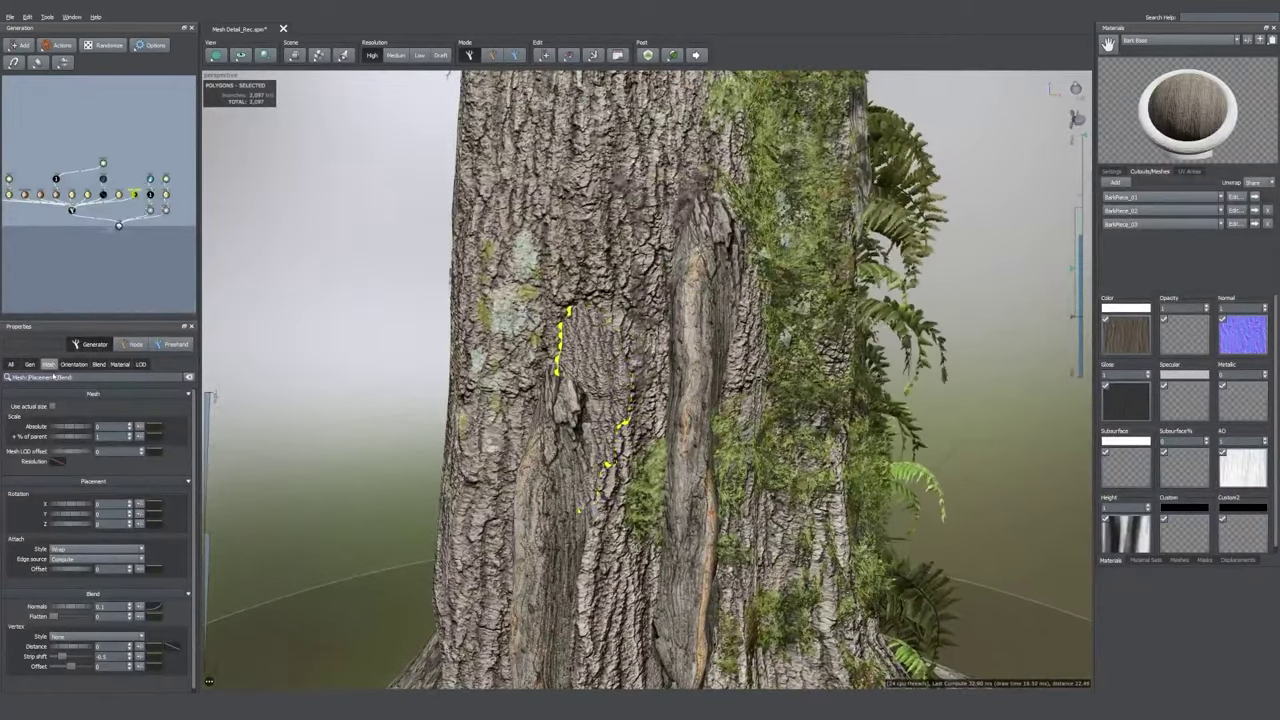
click(73, 437)
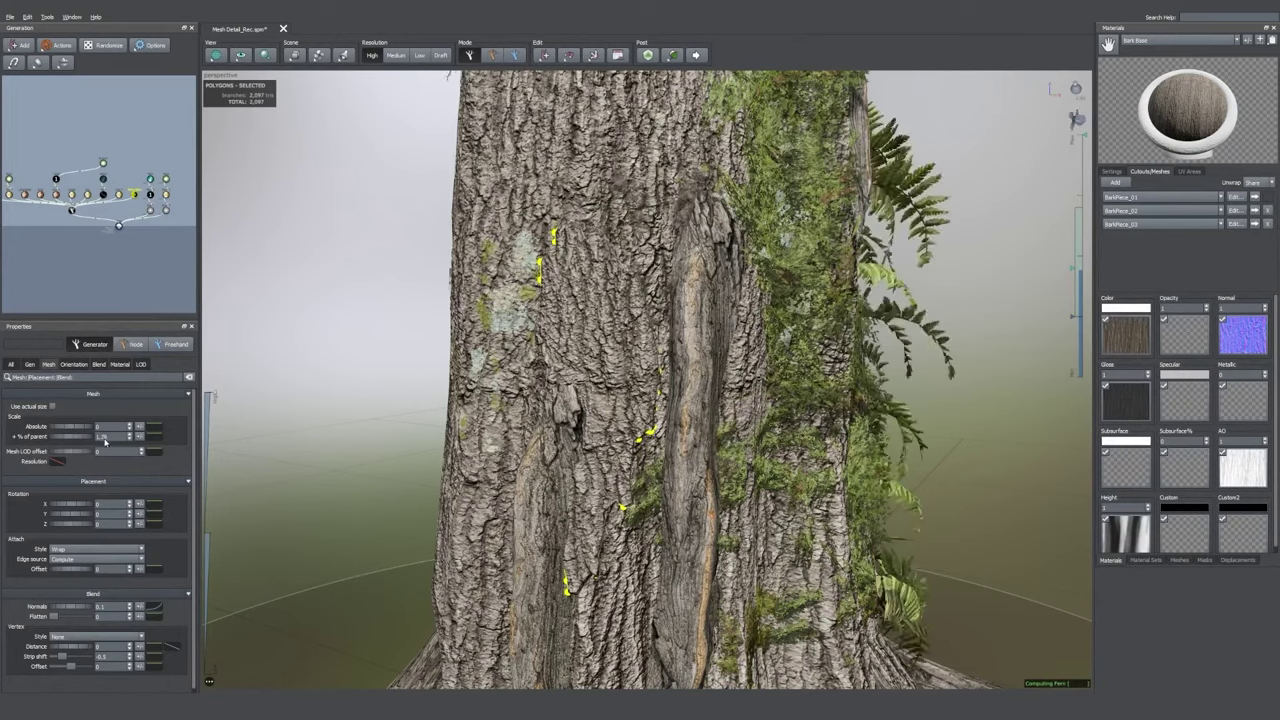
- Set the bark pieces' placement rotation about Y to -0.52
click(74, 365)
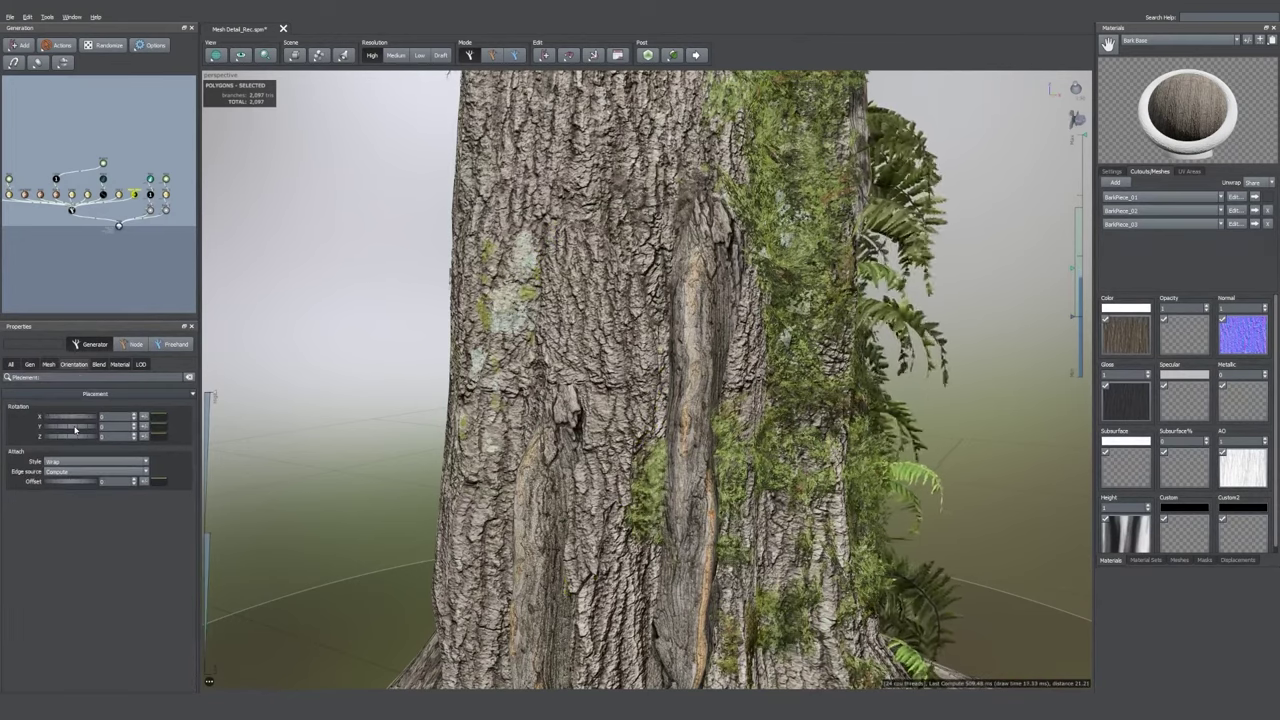
drag(75, 429, 75, 430)
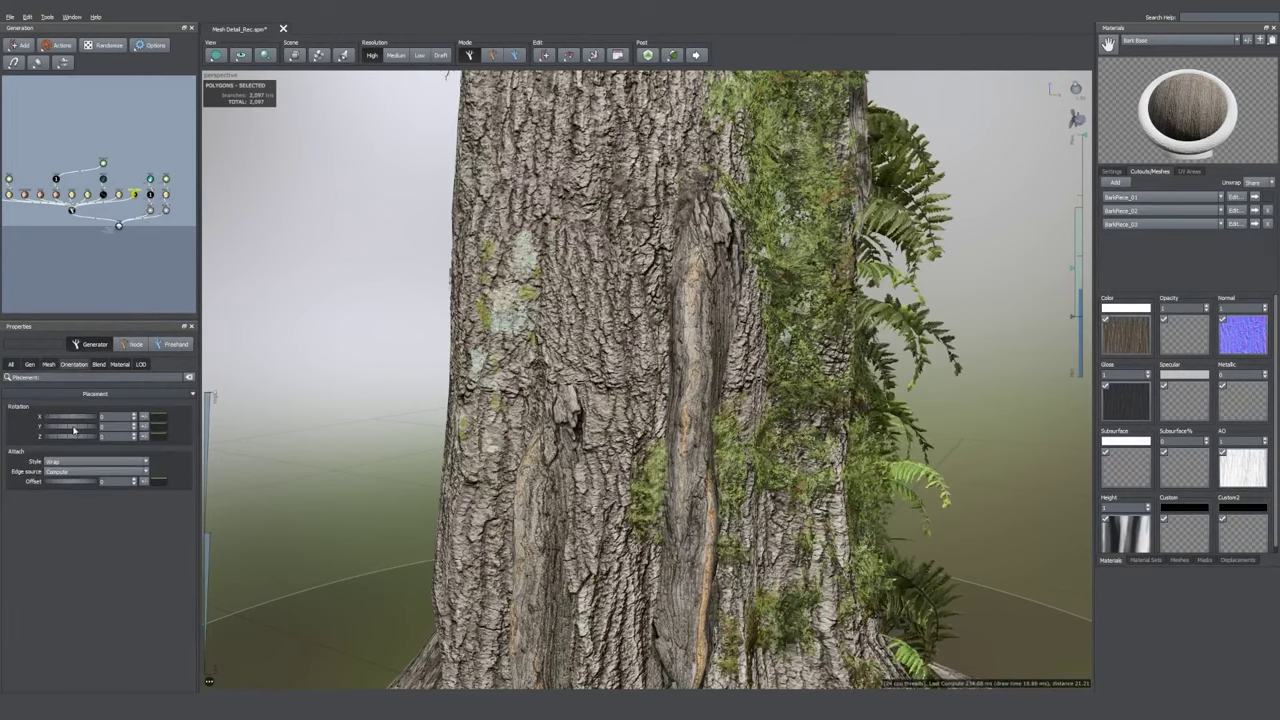
drag(75, 430, 73, 430)
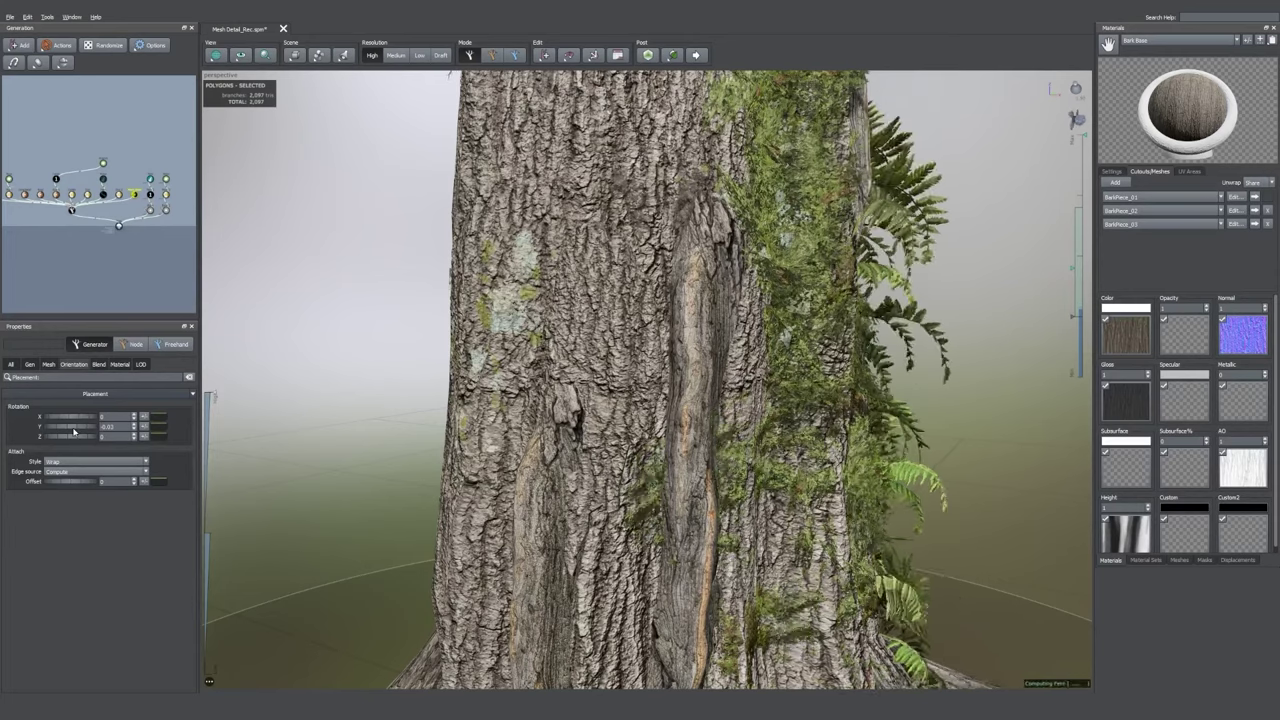
- Set the bark pieces' interval frequency to 3.62, count to 7 and spiral to 1.52
drag(645, 446, 418, 397)
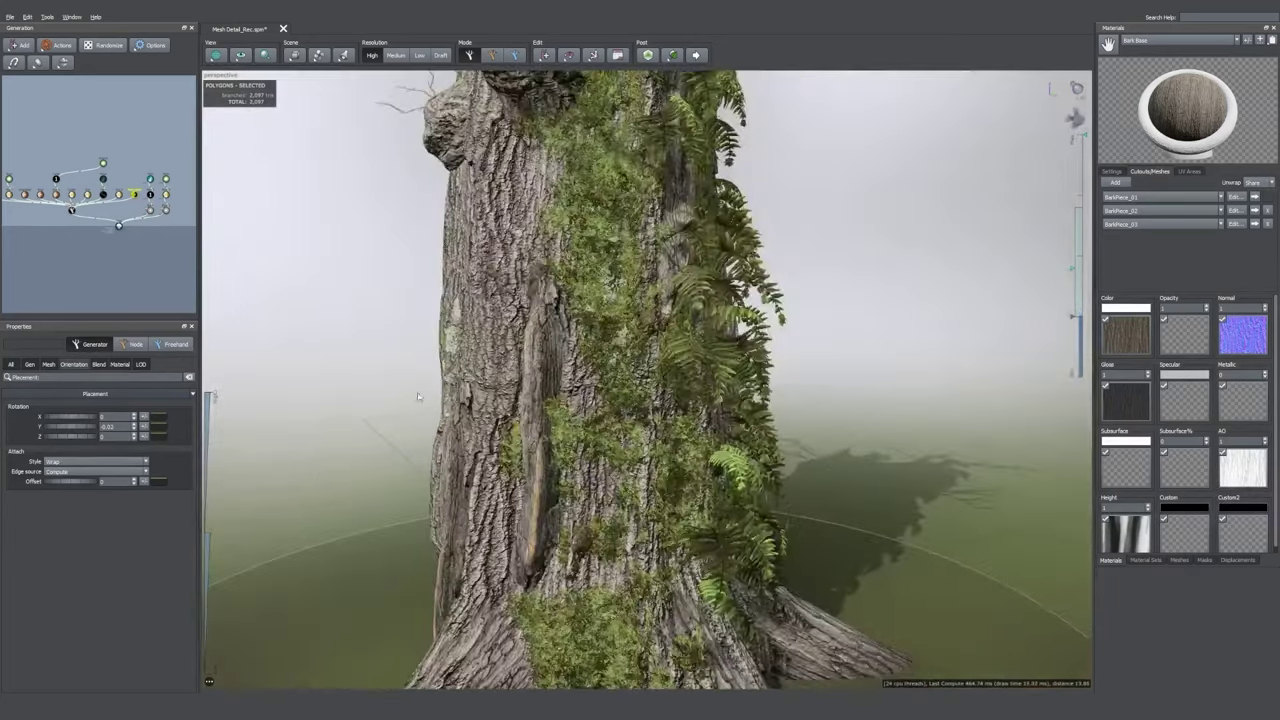
click(11, 365)
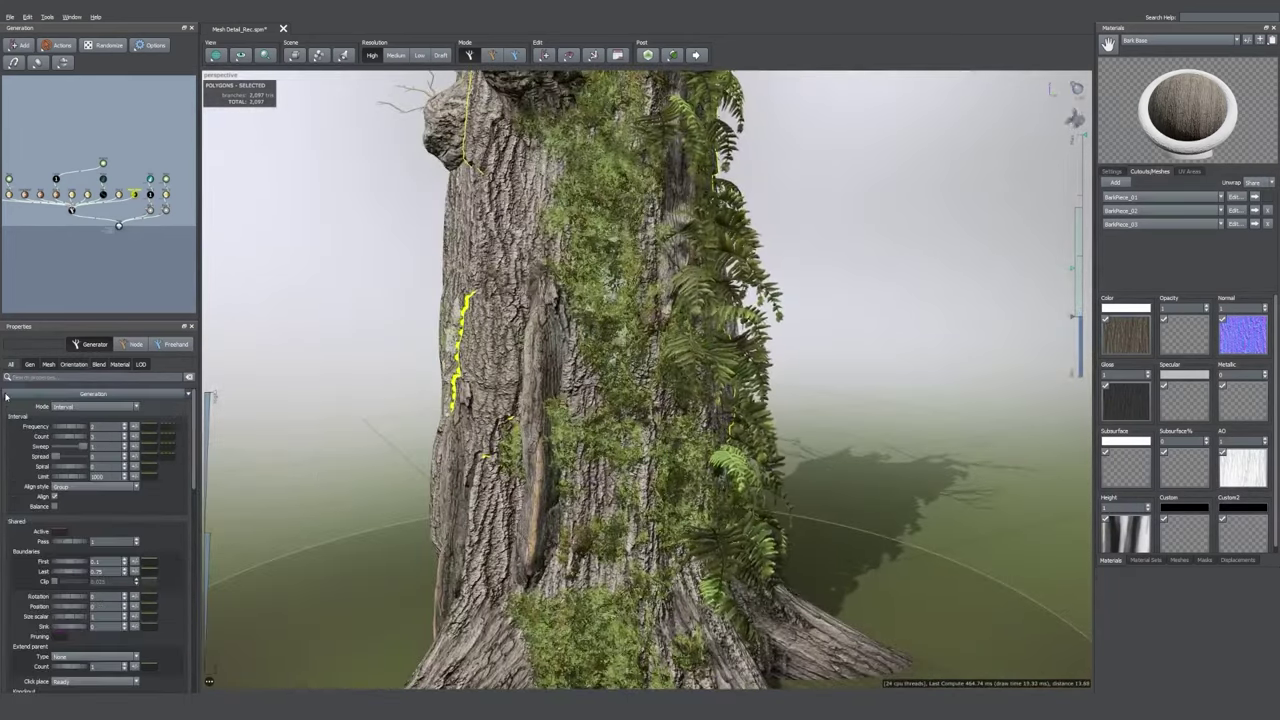
drag(78, 440, 136, 478)
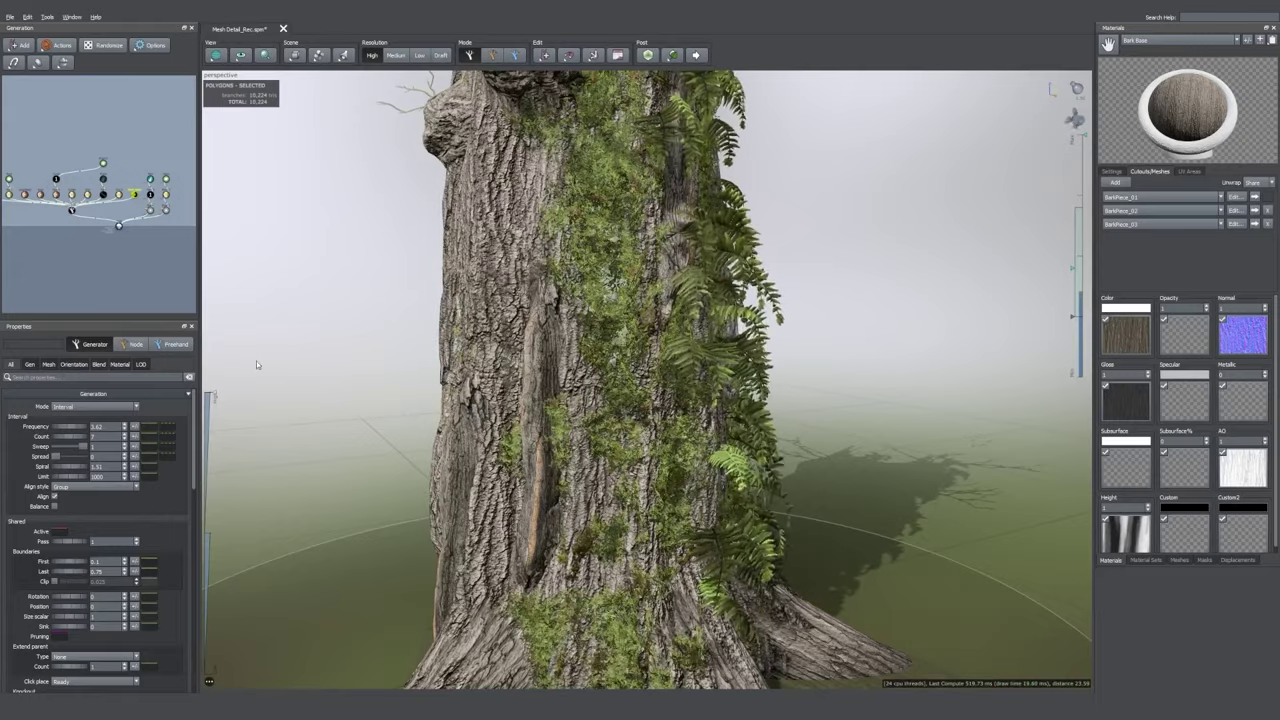
- Examine the bark pieces up close, preview the BarkPiece_01 mesh, and review the whole trunk from several angles
scroll(256, 364, down, 4)
drag(256, 364, 430, 390)
scroll(480, 385, up, 3)
drag(520, 360, 422, 302)
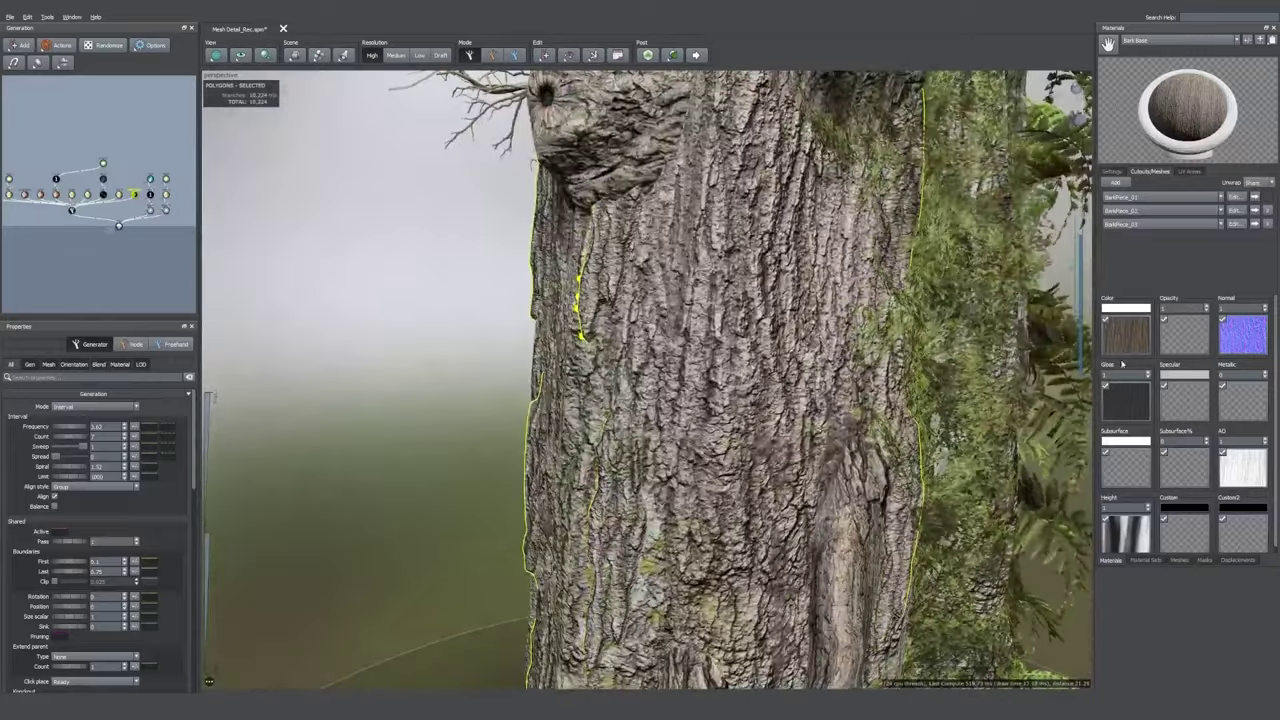
click(1179, 560)
drag(1191, 322, 1079, 330)
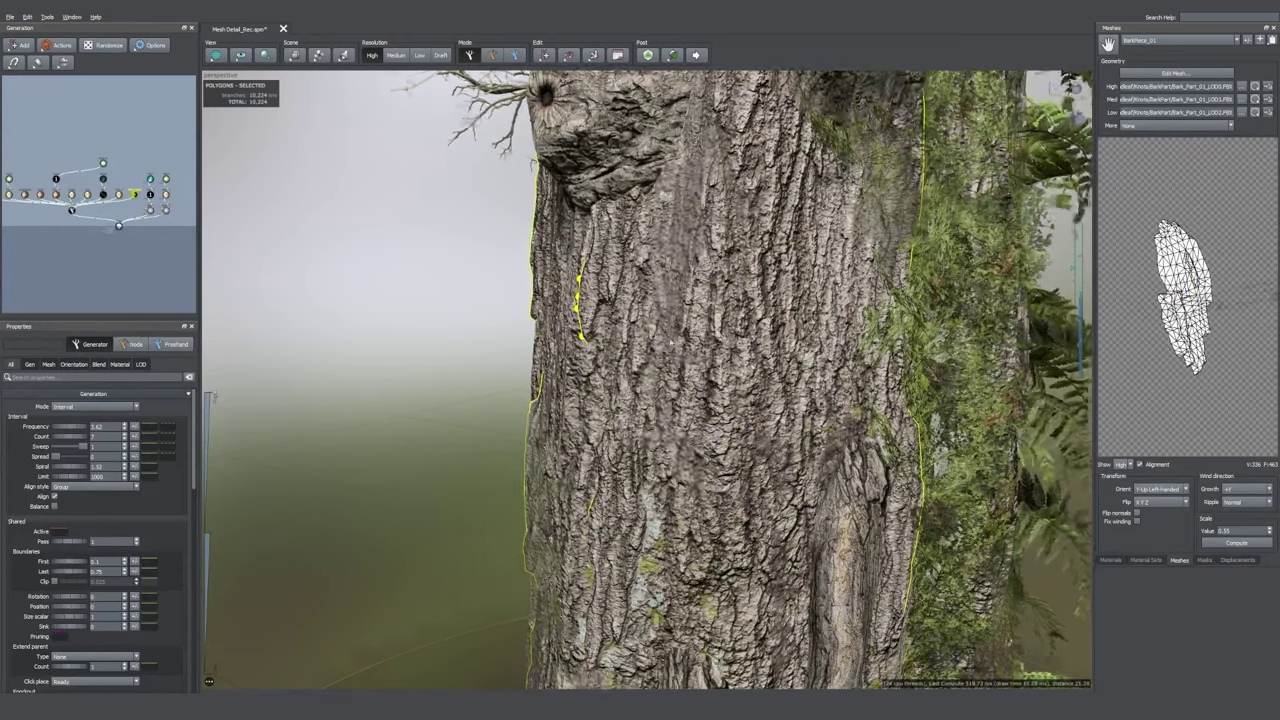
scroll(671, 343, down, 5)
drag(671, 343, 644, 353)
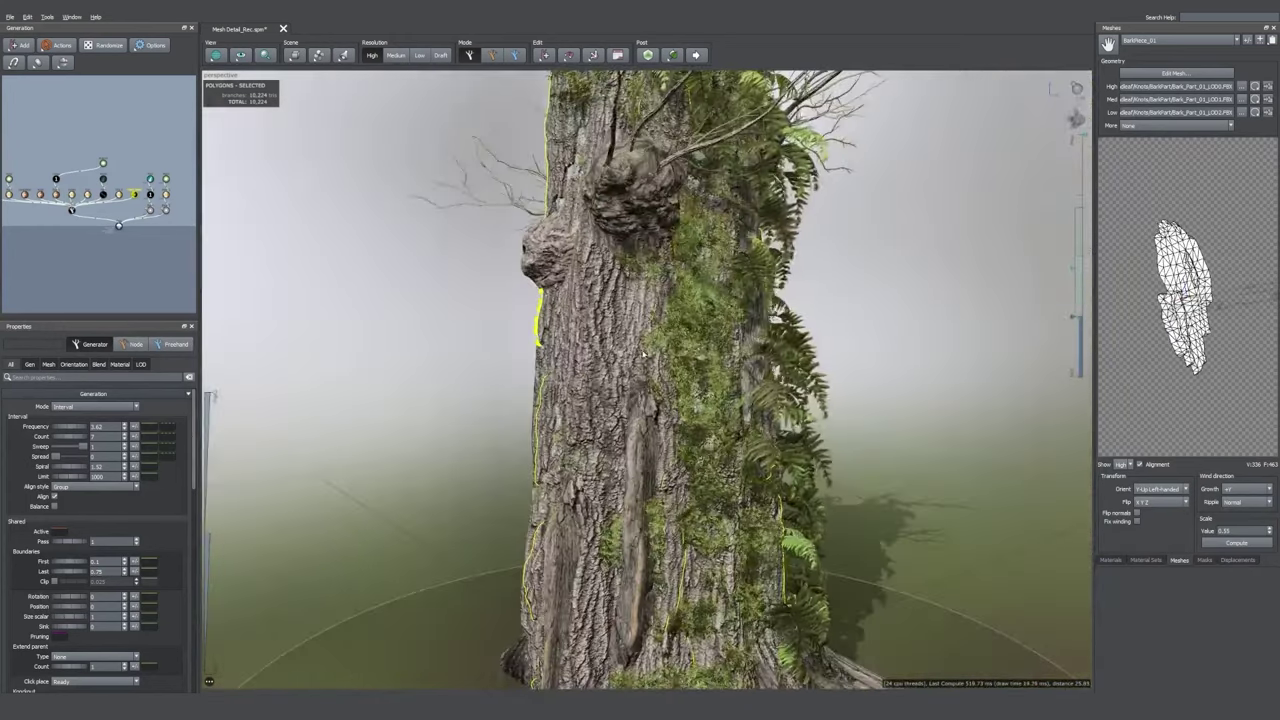
scroll(643, 353, down, 3)
click(524, 381)
drag(534, 386, 494, 398)
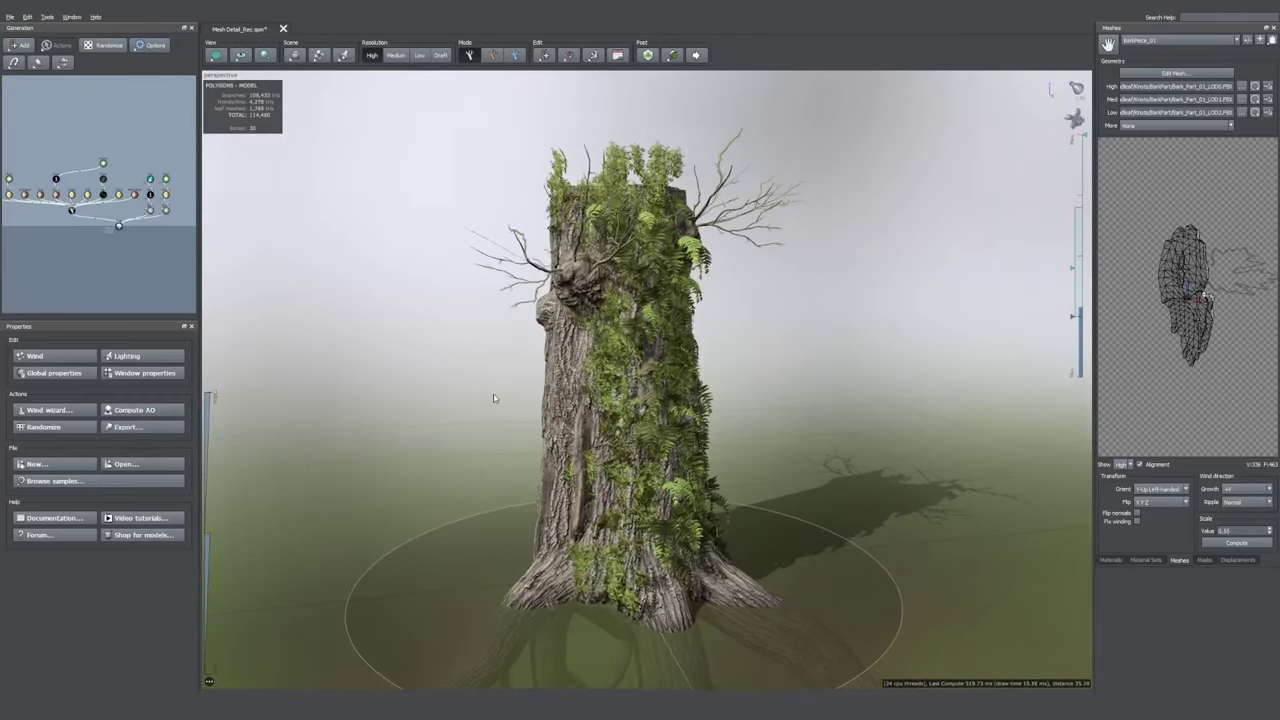